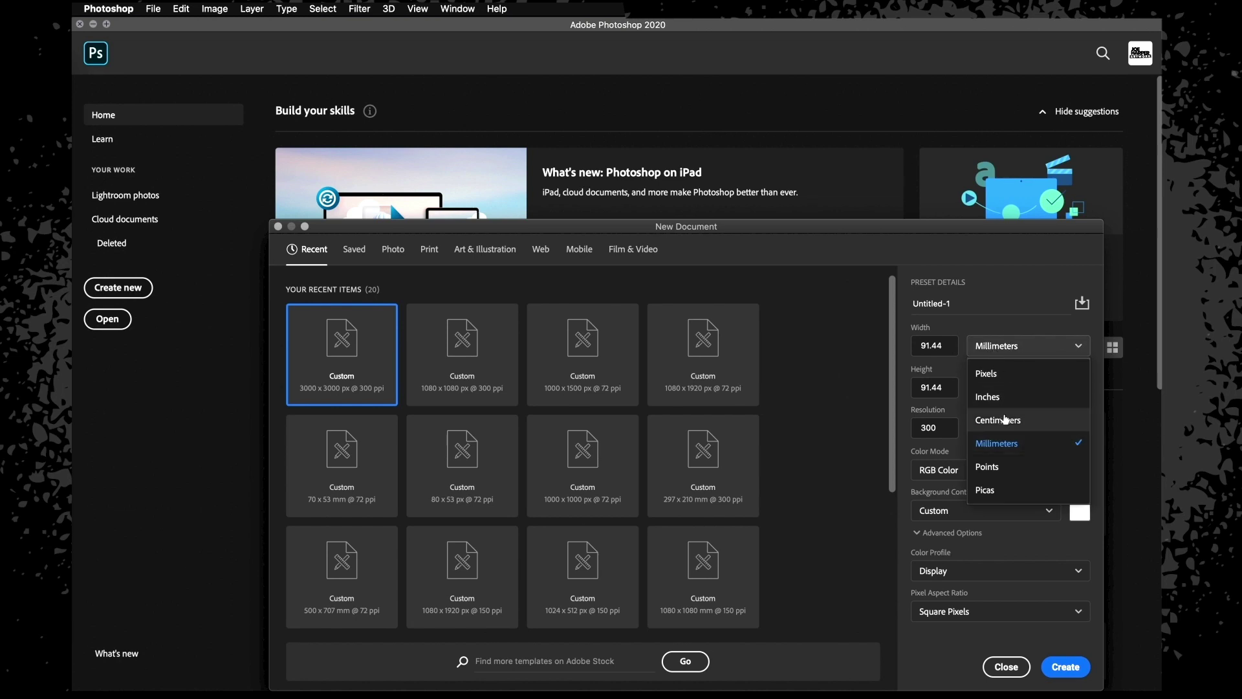
Set the new document's units to pixels, with a width and height of 1080 × 1080
left_click(1003, 390)
left_click(1004, 350)
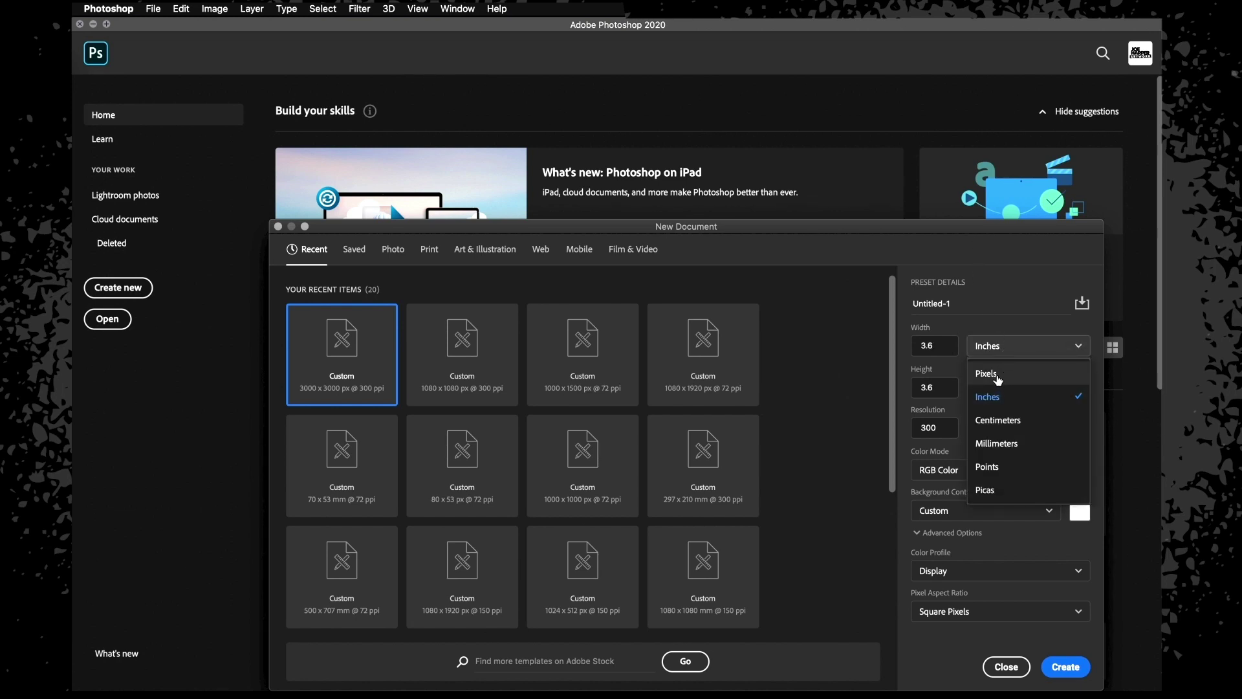
left_click(990, 375)
double_click(938, 338)
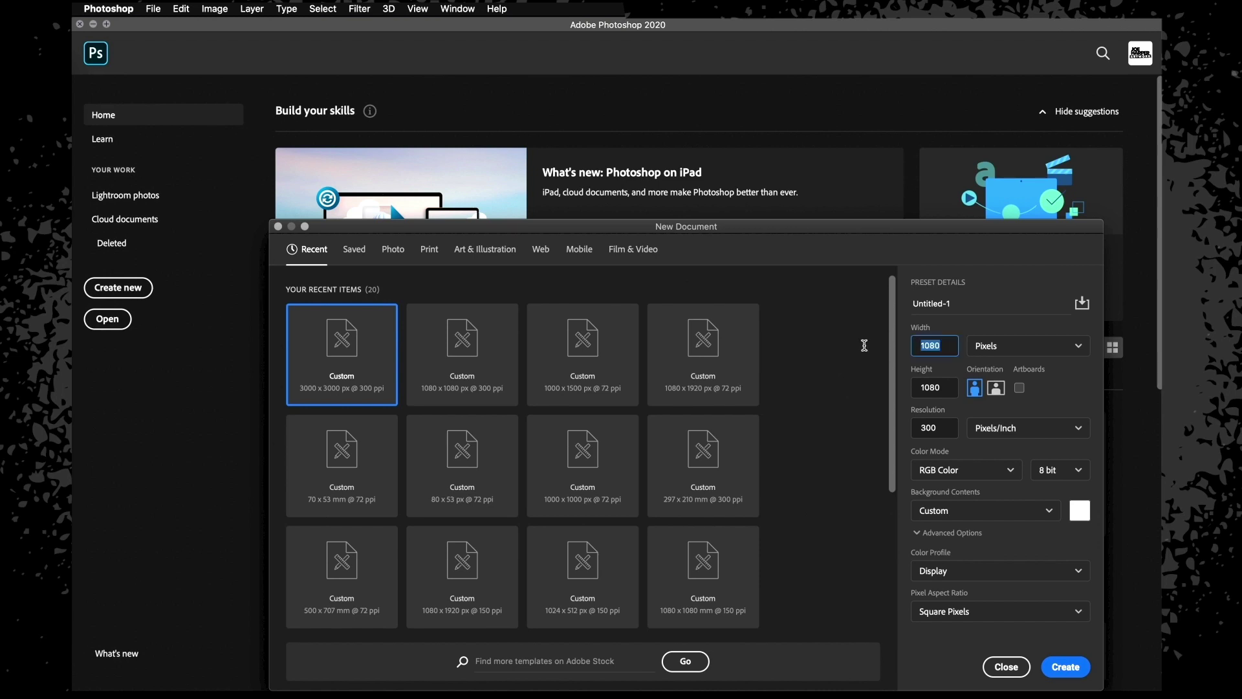
double_click(939, 387)
Set the resolution to 72 pixels/inch, keep RGB Color mode, and create the document
double_click(934, 427)
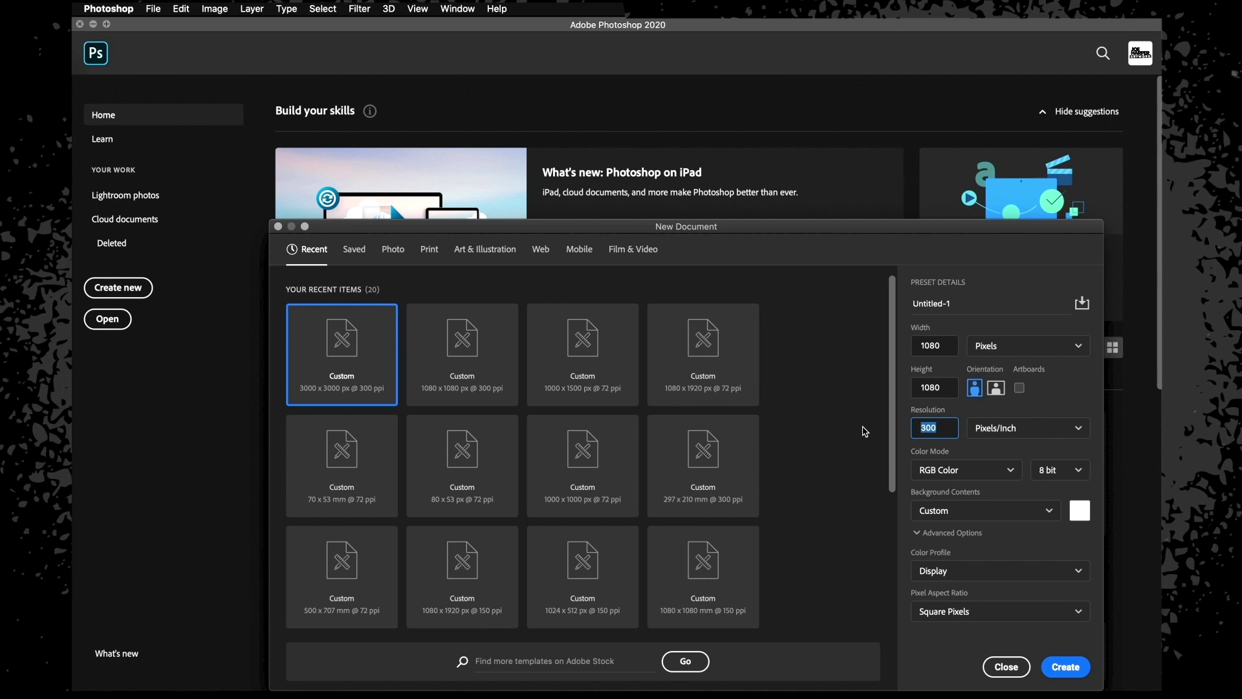
type("72")
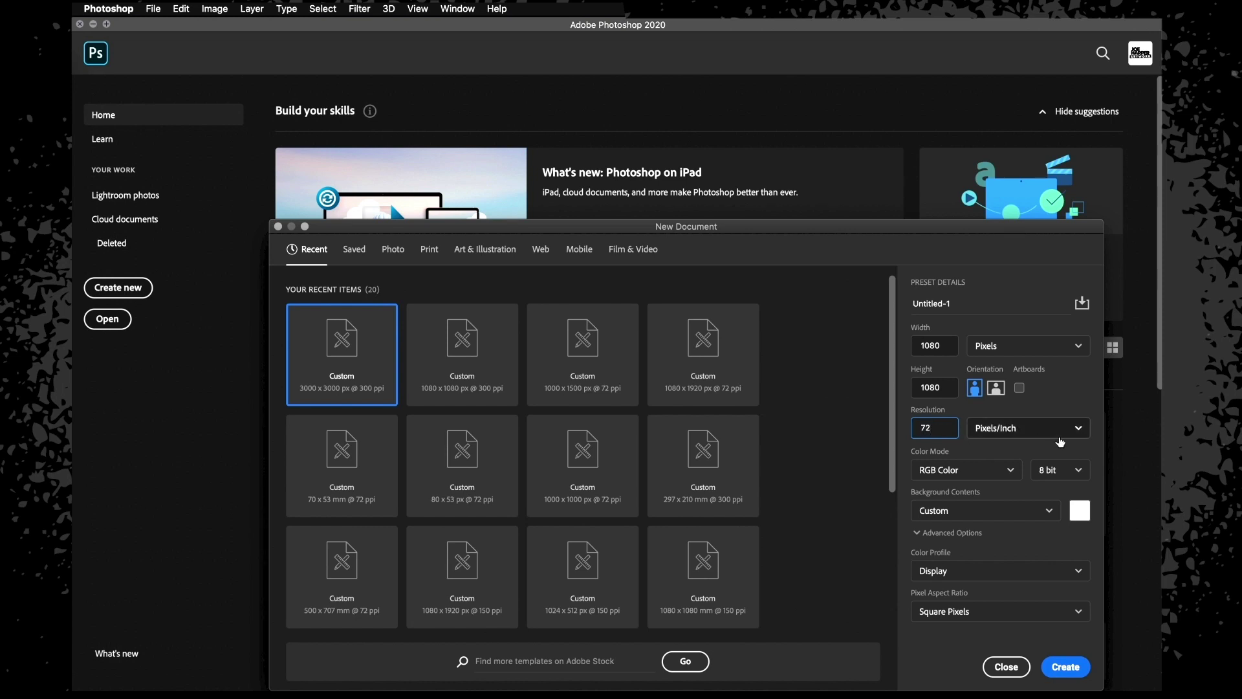
left_click(965, 409)
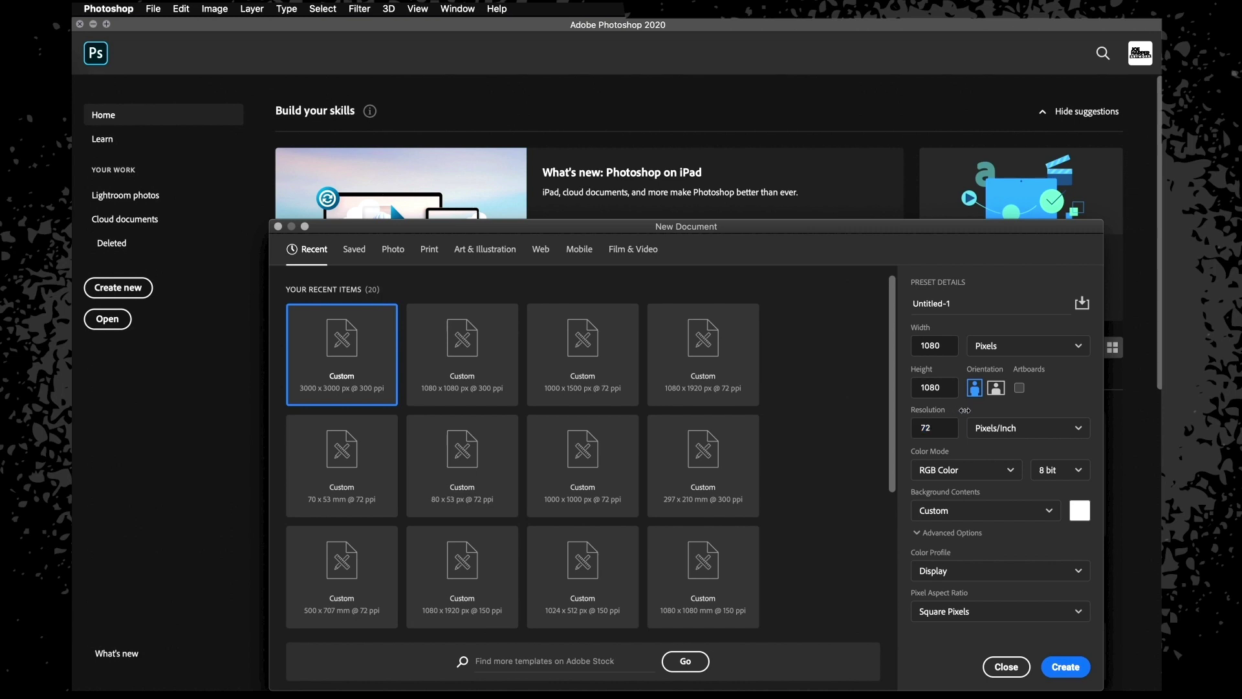
left_click(962, 471)
left_click(962, 471)
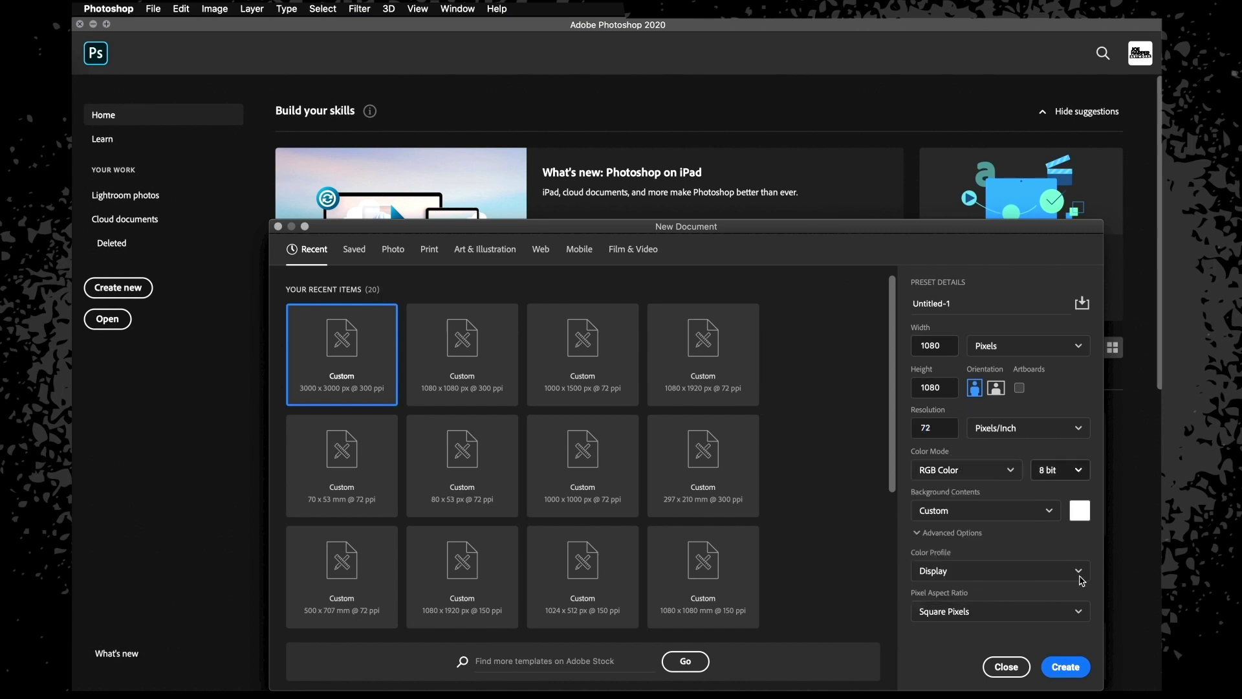
left_click(1065, 667)
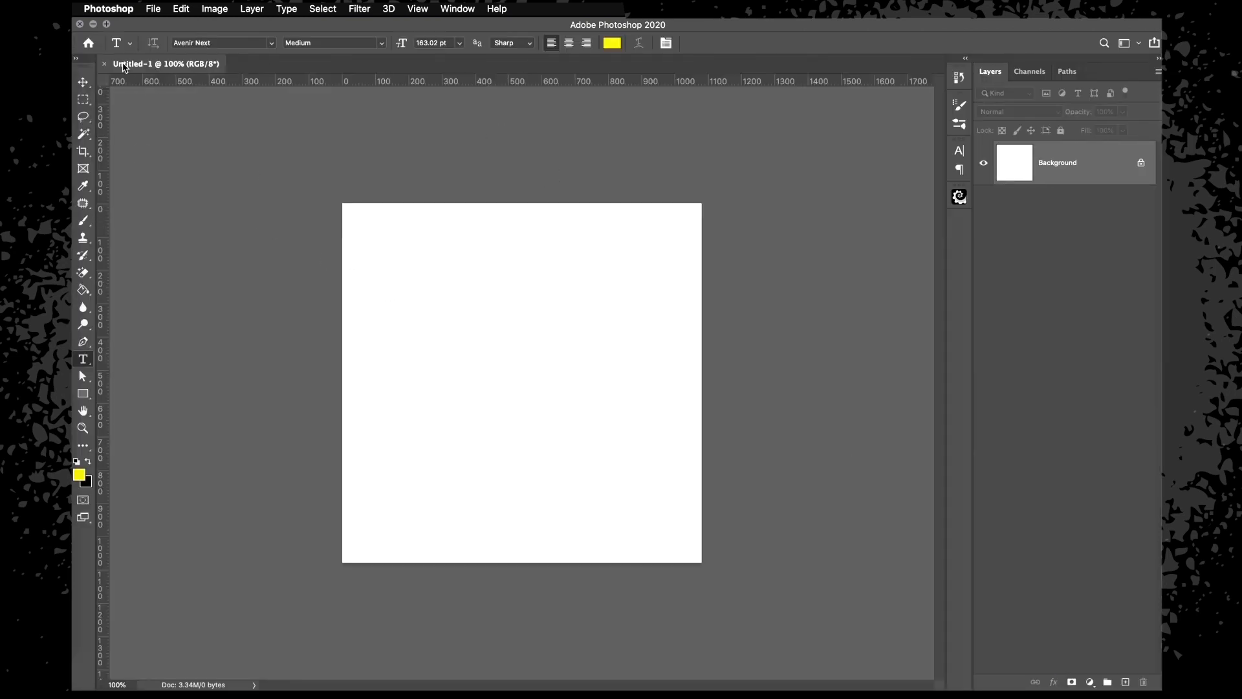
Switch to Finder, select all four images in the Lesson four folder and place them into the Untitled-1 document
left_click(58, 76)
left_click(473, 245)
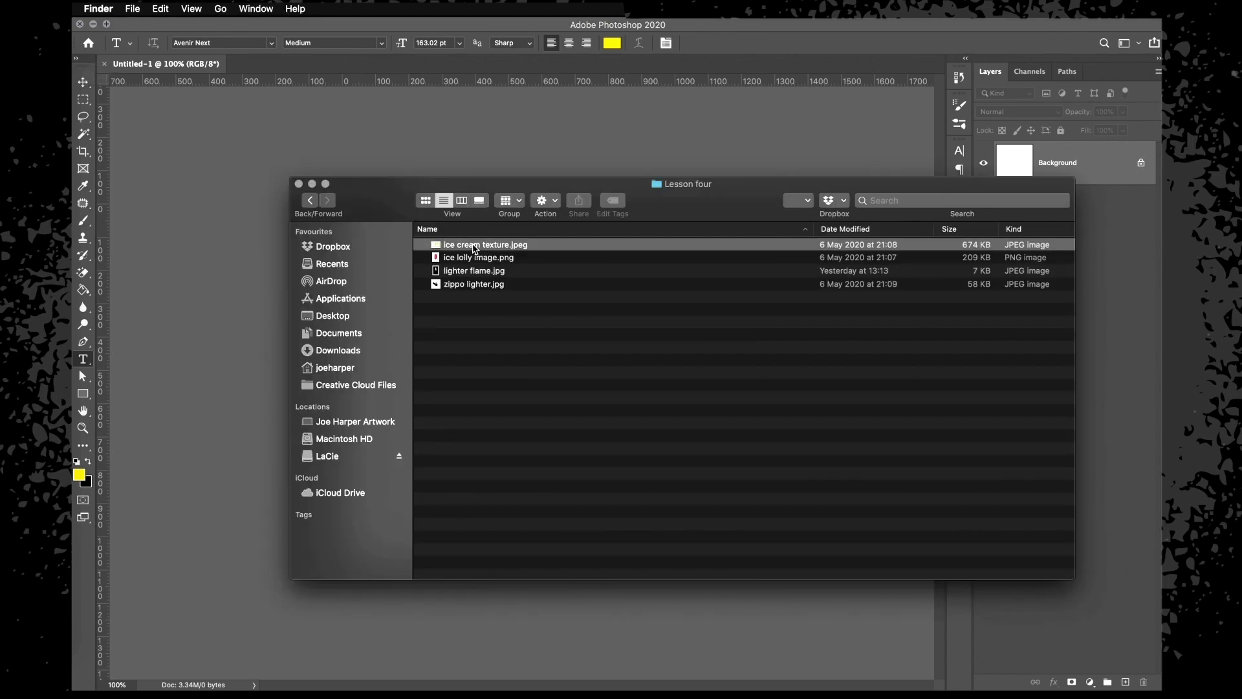
left_click(474, 284, "shift")
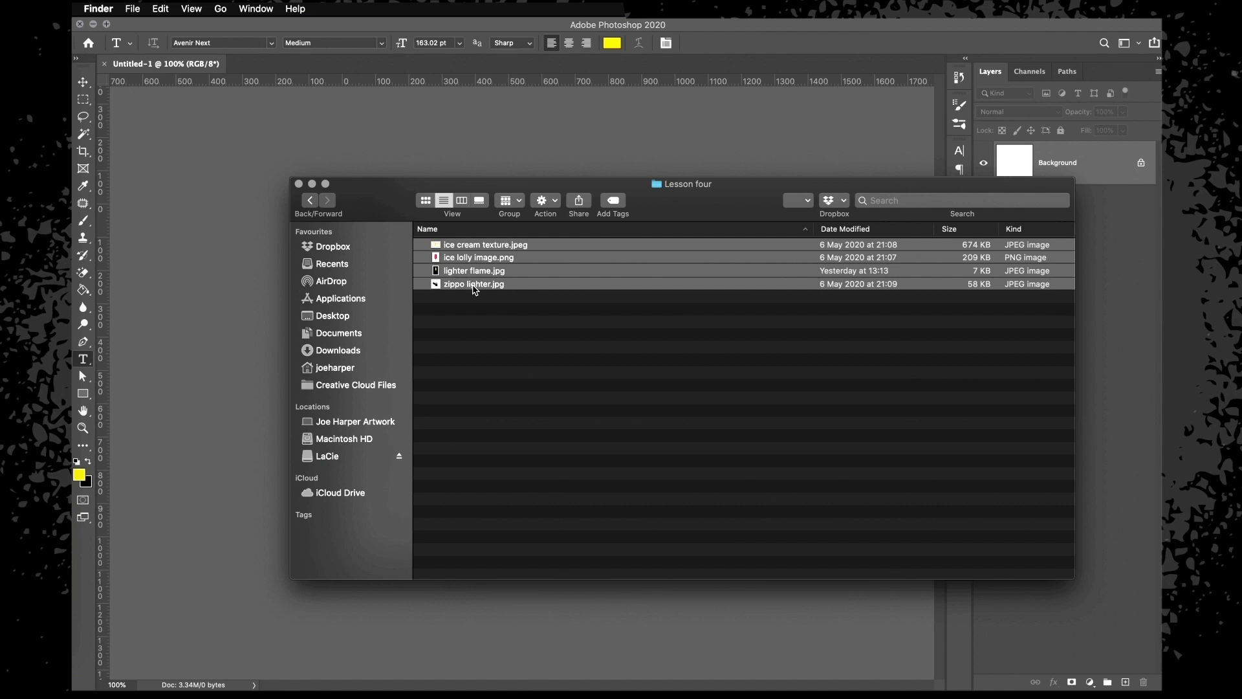
left_click_drag(481, 277, 421, 119)
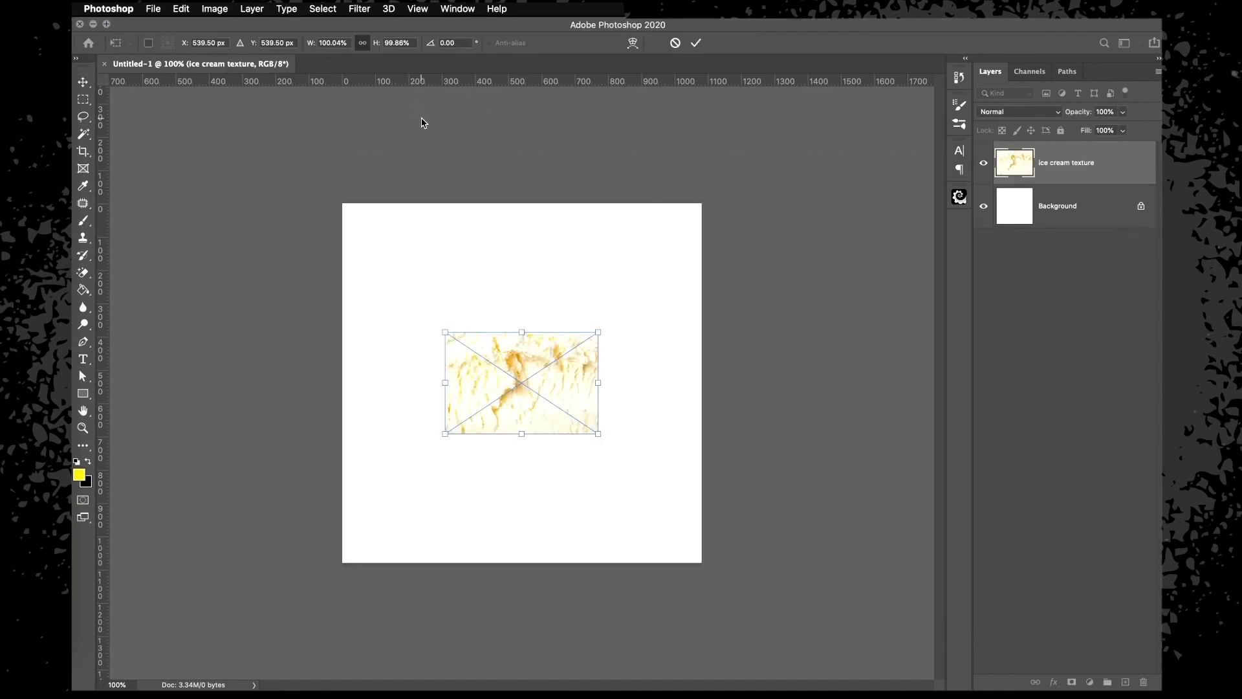
Enlarge the placed images, scaling the zippo lighter to about 197% so it fills the canvas, and commit the placements
left_click_drag(599, 332, 636, 306)
key("super+z")
left_click_drag(598, 332, 677, 280)
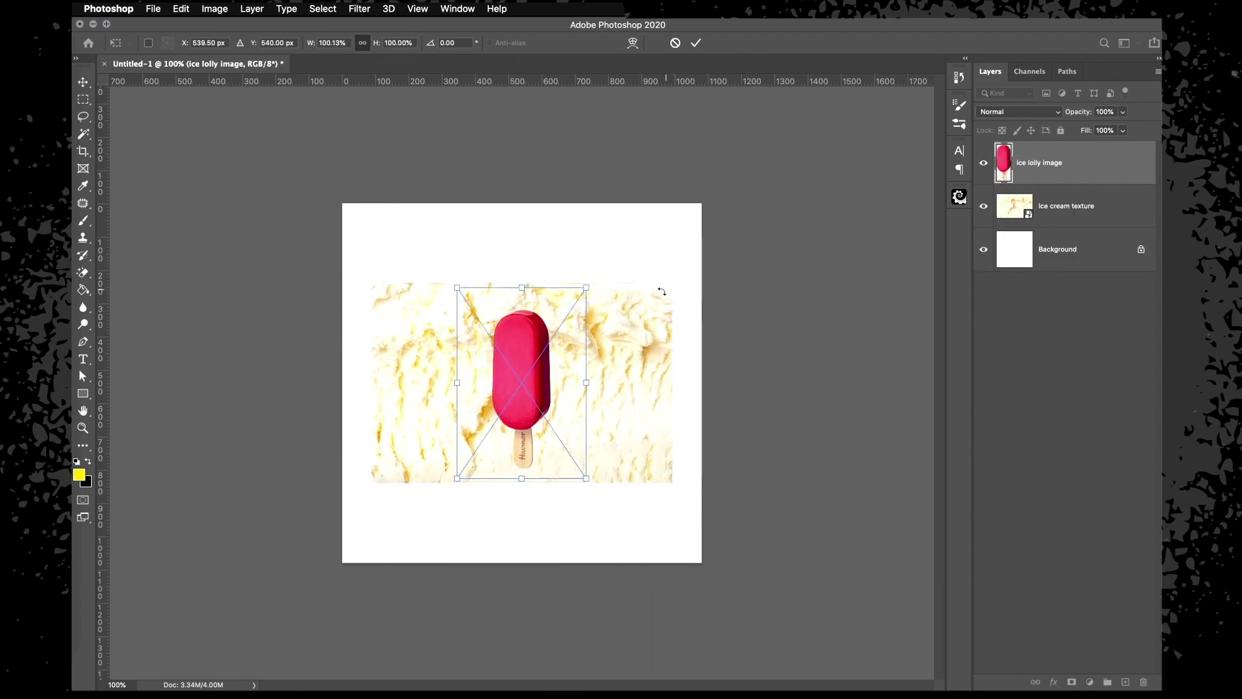
left_click_drag(588, 291, 659, 232)
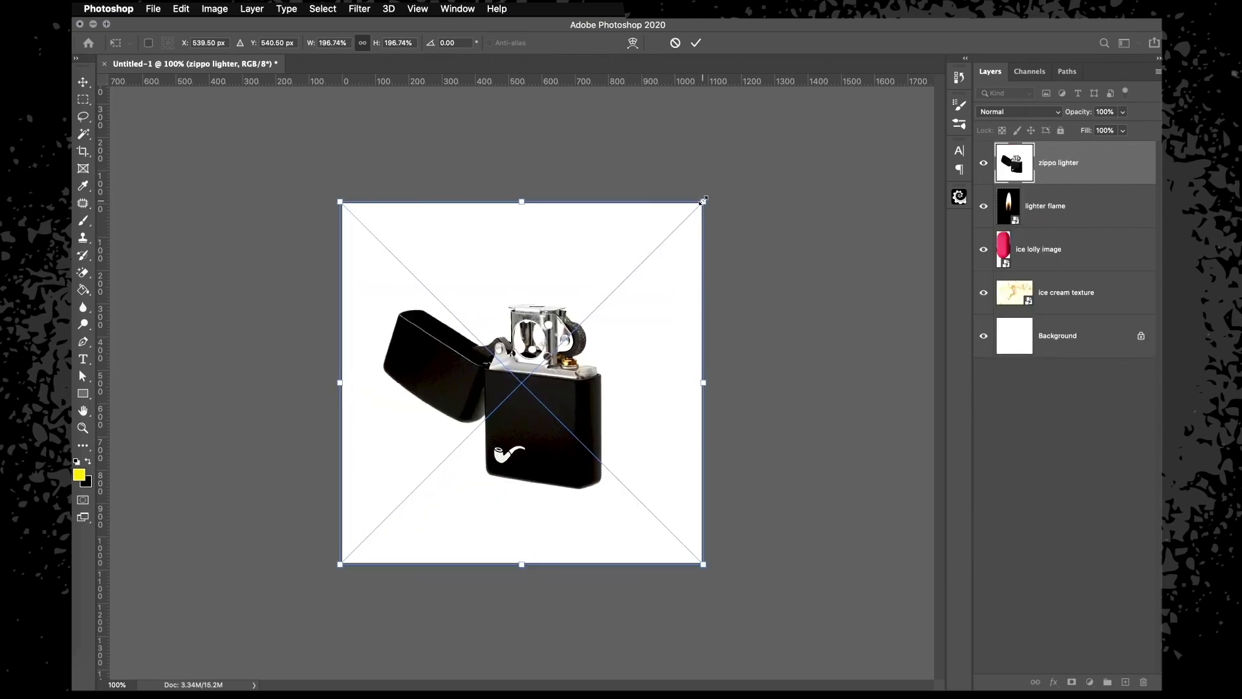
key("Return")
Hide the zippo lighter, lighter flame and ice cream texture layers, and select the ice lolly image layer
left_click(983, 163)
left_click(984, 206)
left_click(984, 294)
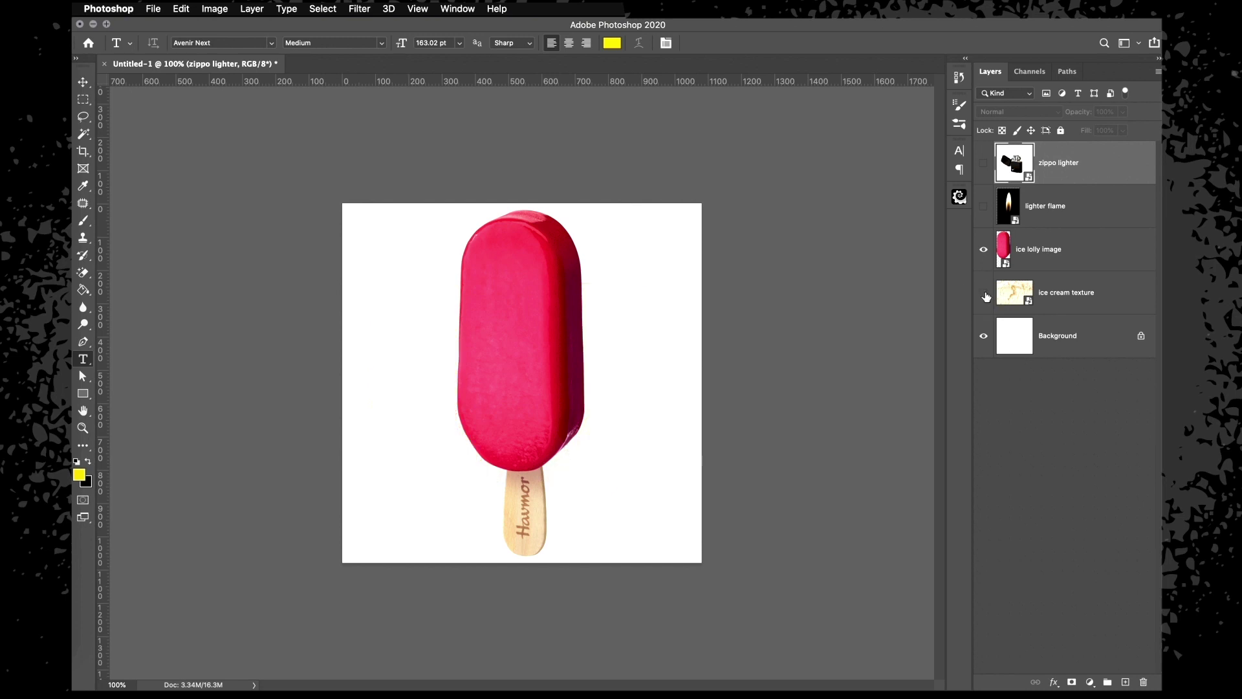
left_click(1038, 258)
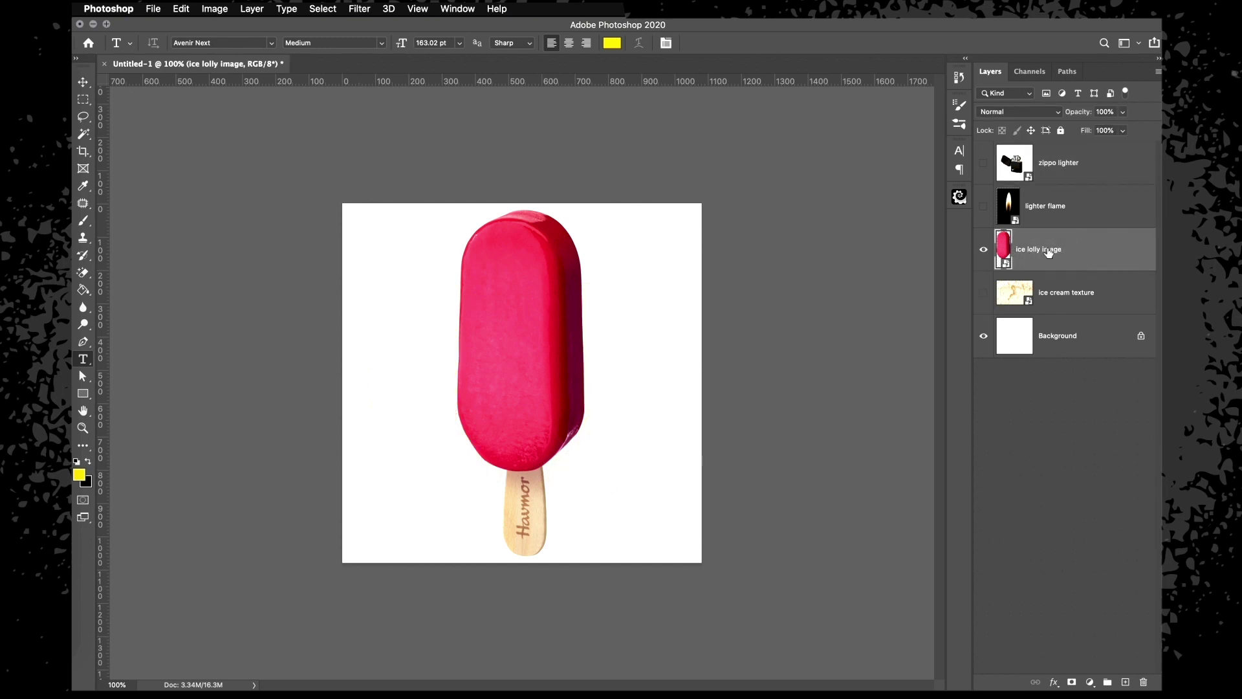
Duplicate the Background layer and invert the copy to black
left_click(1053, 336)
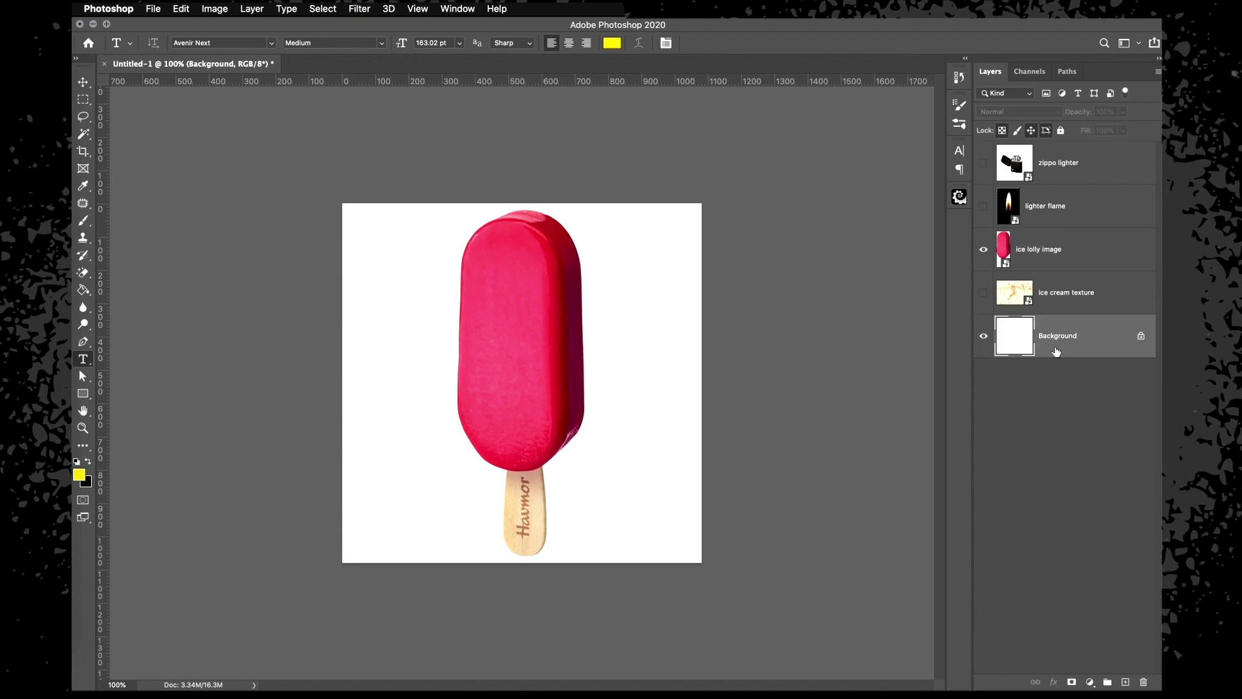
key("ctrl+j")
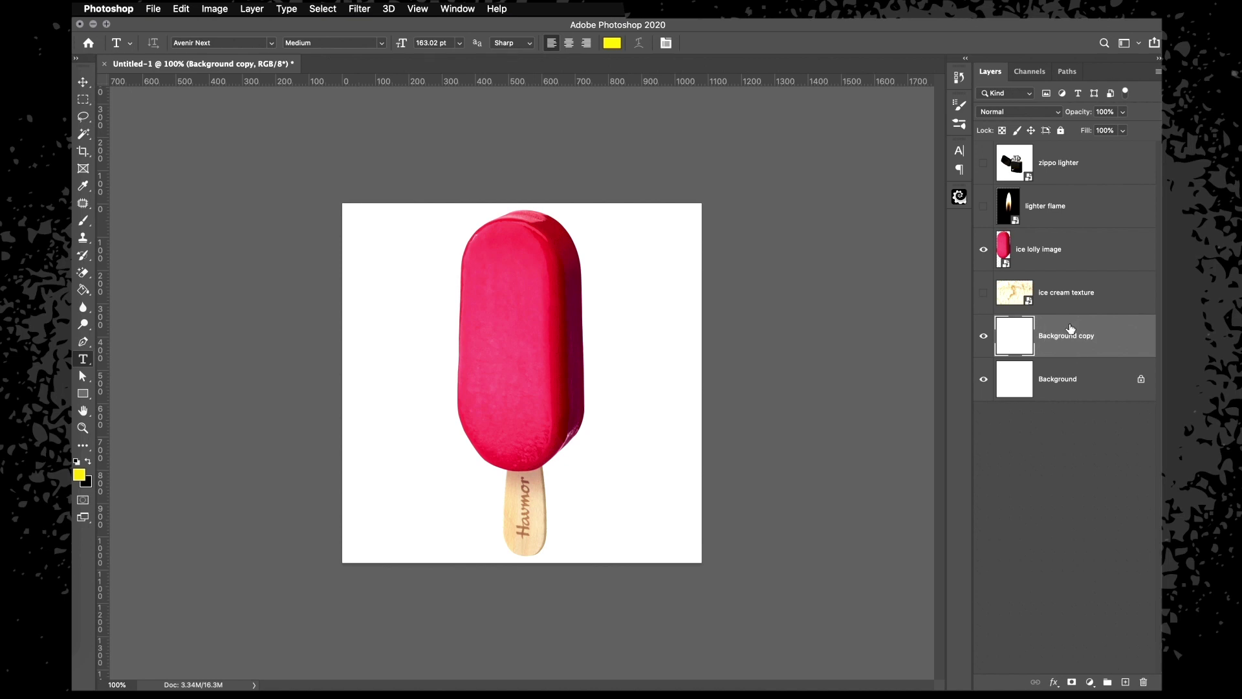
key("super+i")
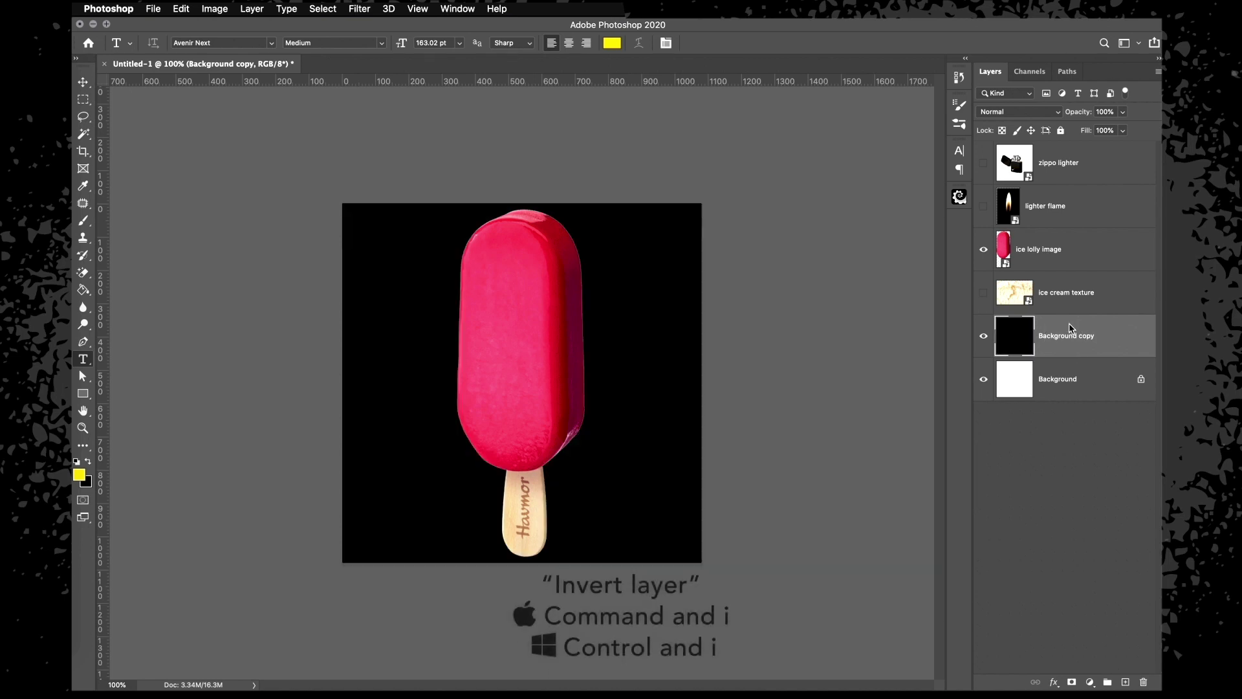
Compare the lolly against the white and black backgrounds and examine its cut-out edges up close
left_click(984, 336)
left_click(984, 336)
left_click(984, 336)
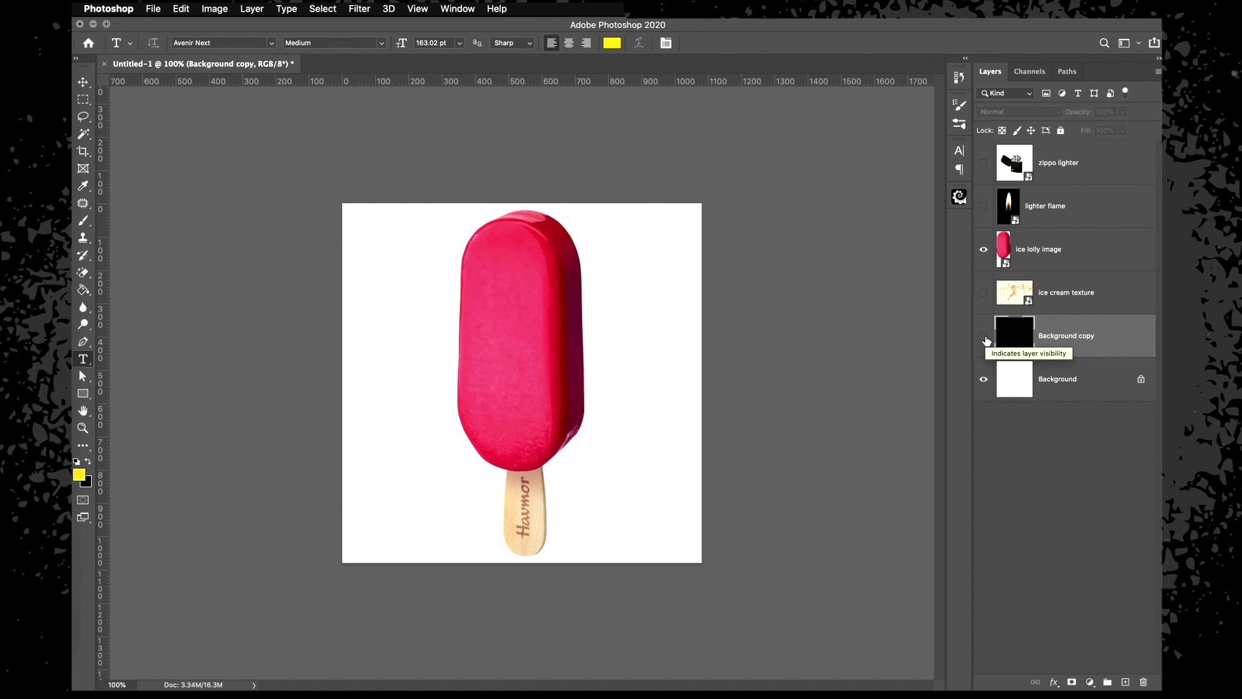
left_click(984, 336)
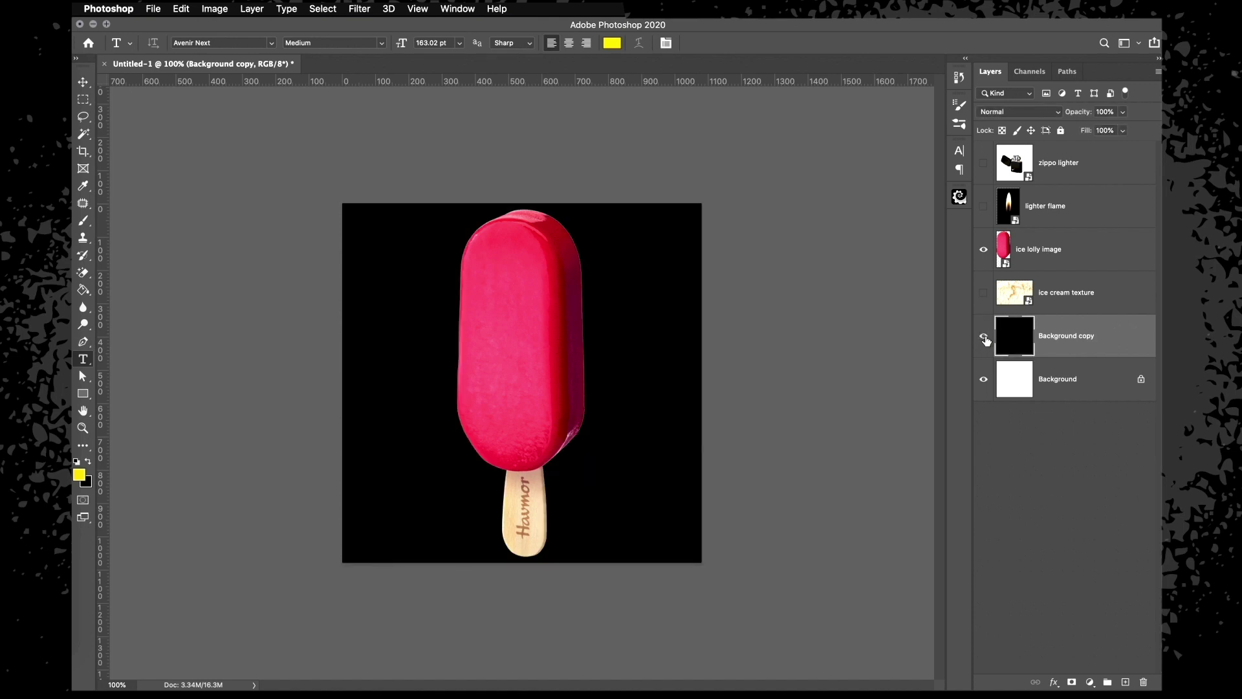
key("super+plus")
scroll(738, 417, "up", 2)
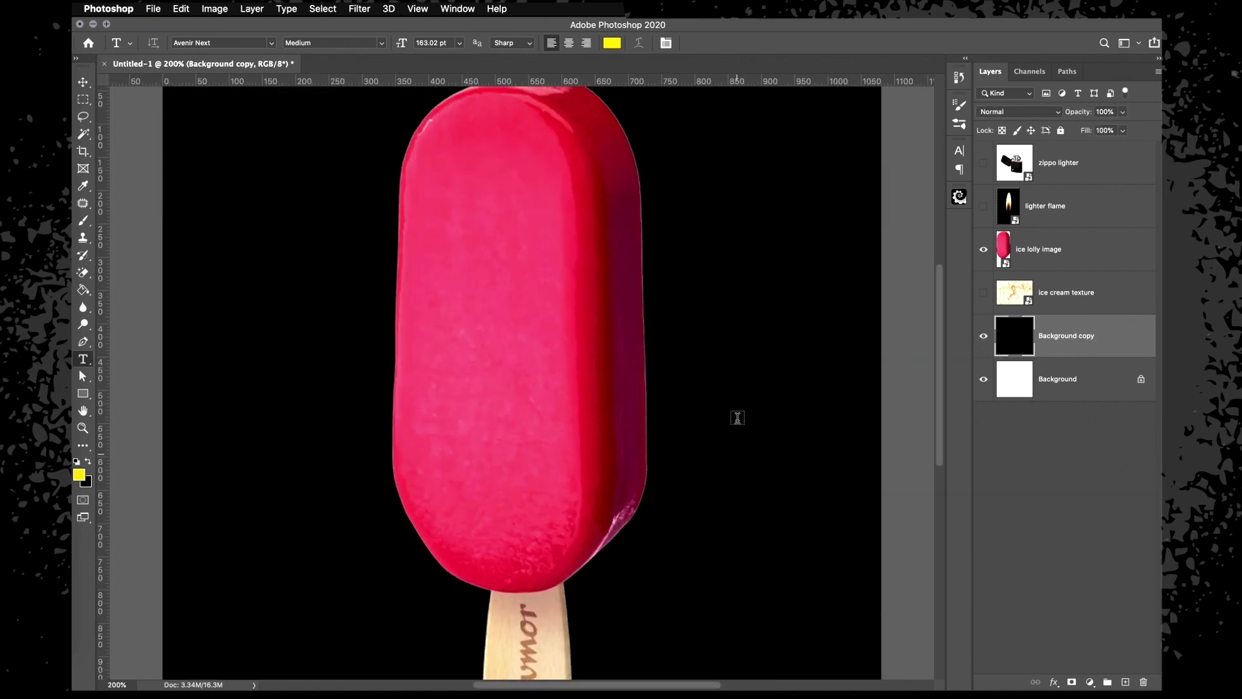
key("super+plus")
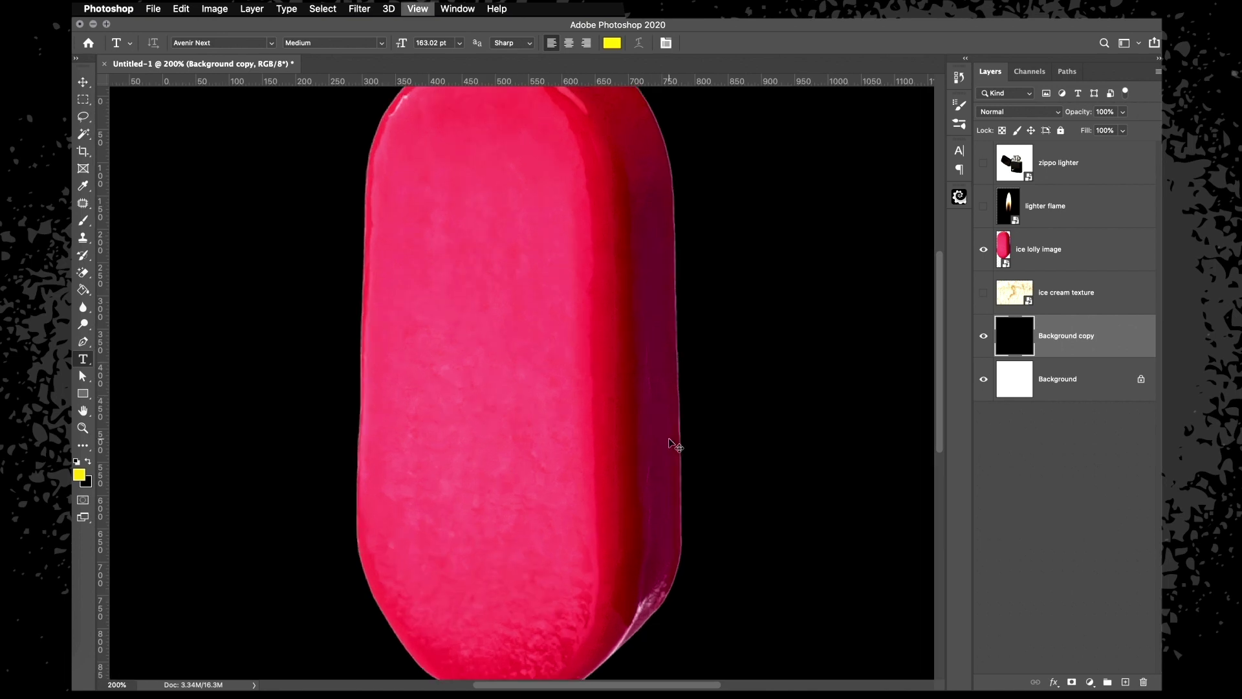
scroll(669, 436, "up", 5)
scroll(669, 435, "down", 10)
scroll(669, 435, "left", 4)
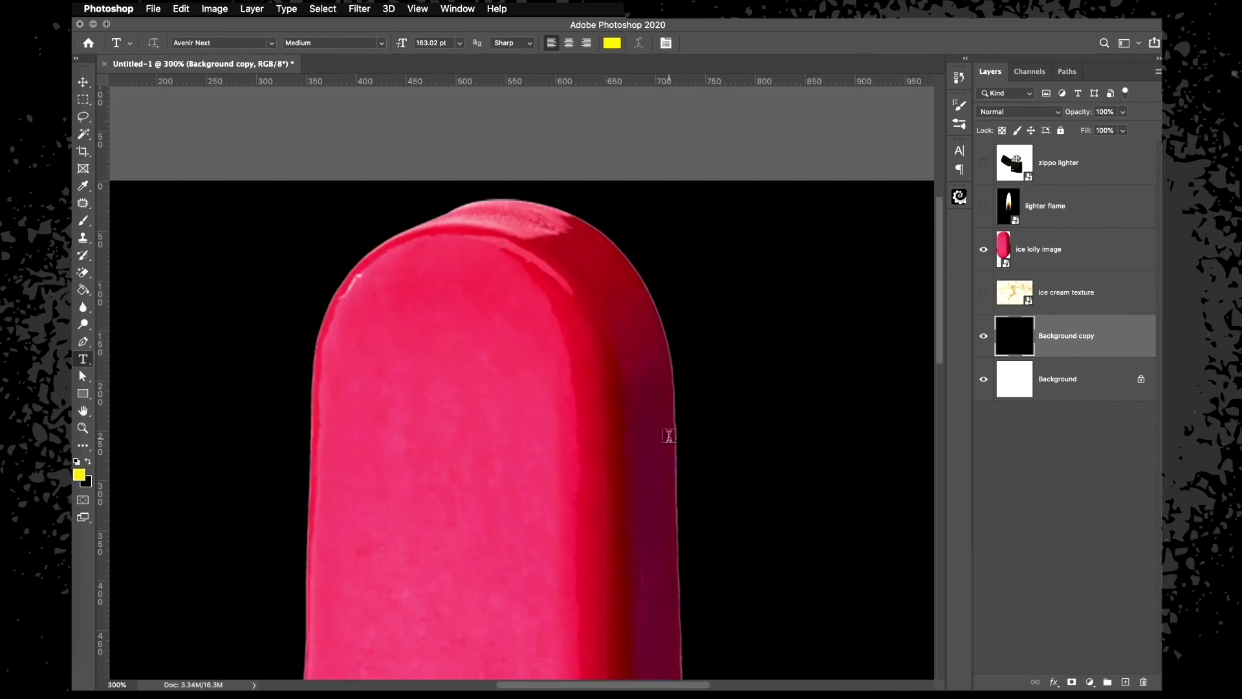
Open the contents of the ice lolly image smart object for editing
left_click(1033, 256)
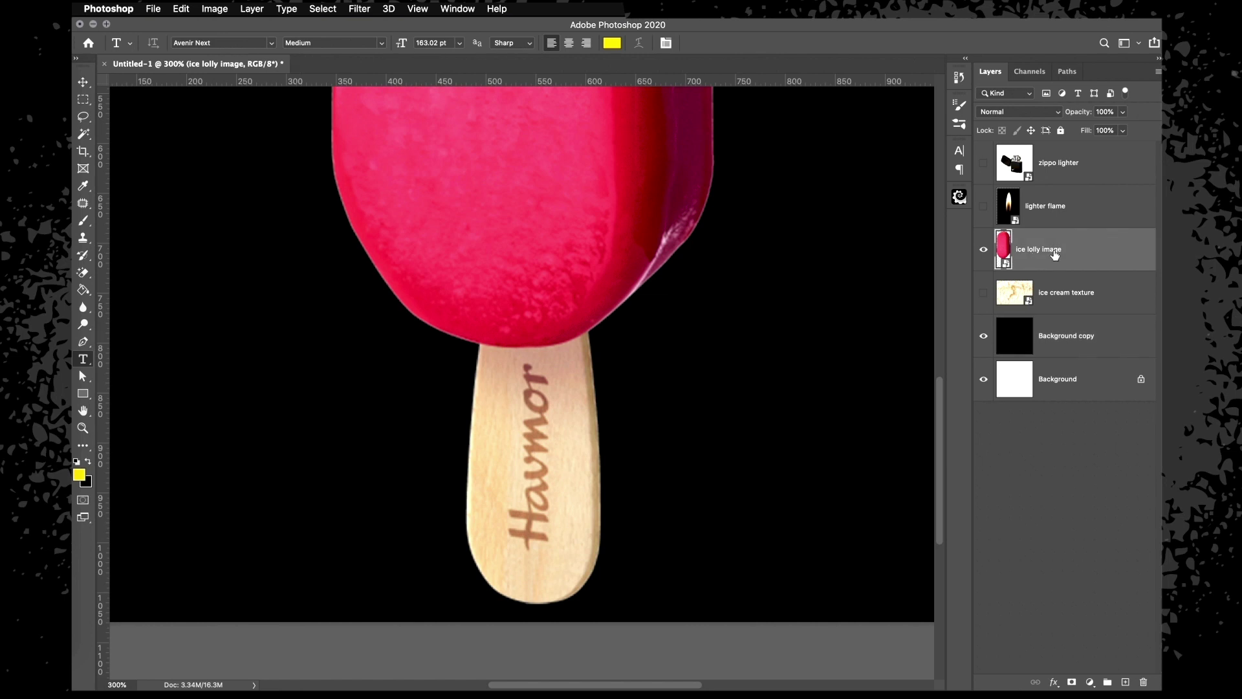
double_click(1007, 251)
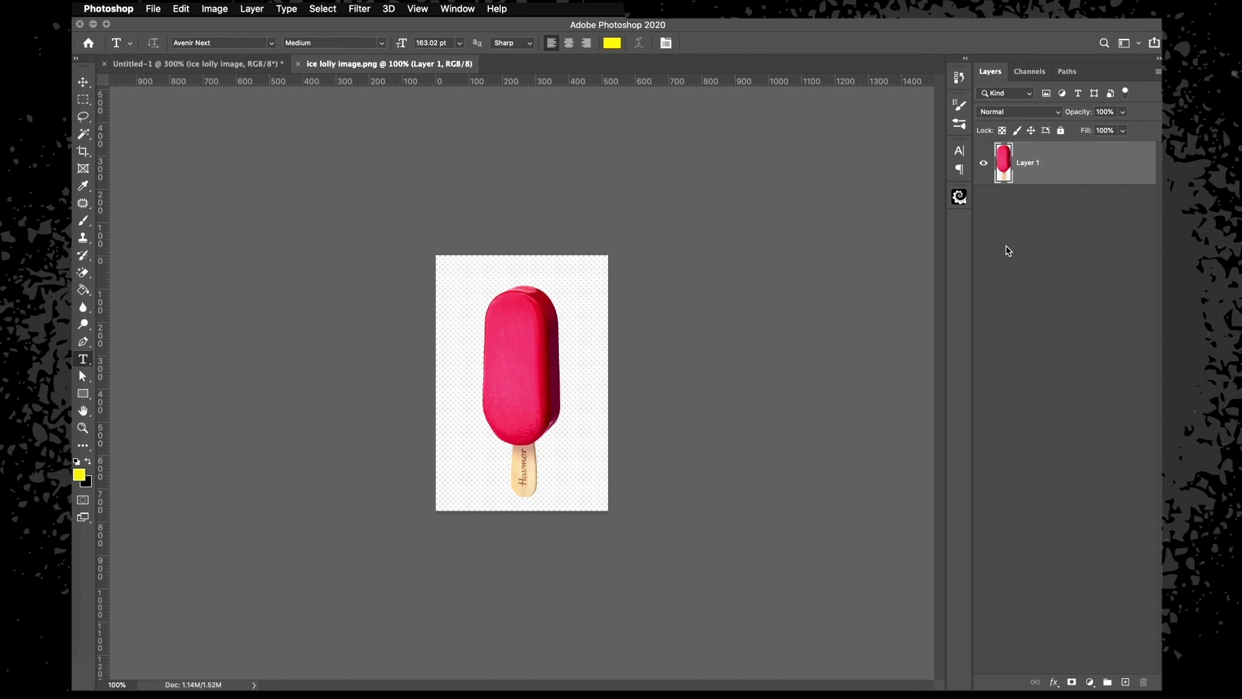
key("super+plus")
key("super+minus")
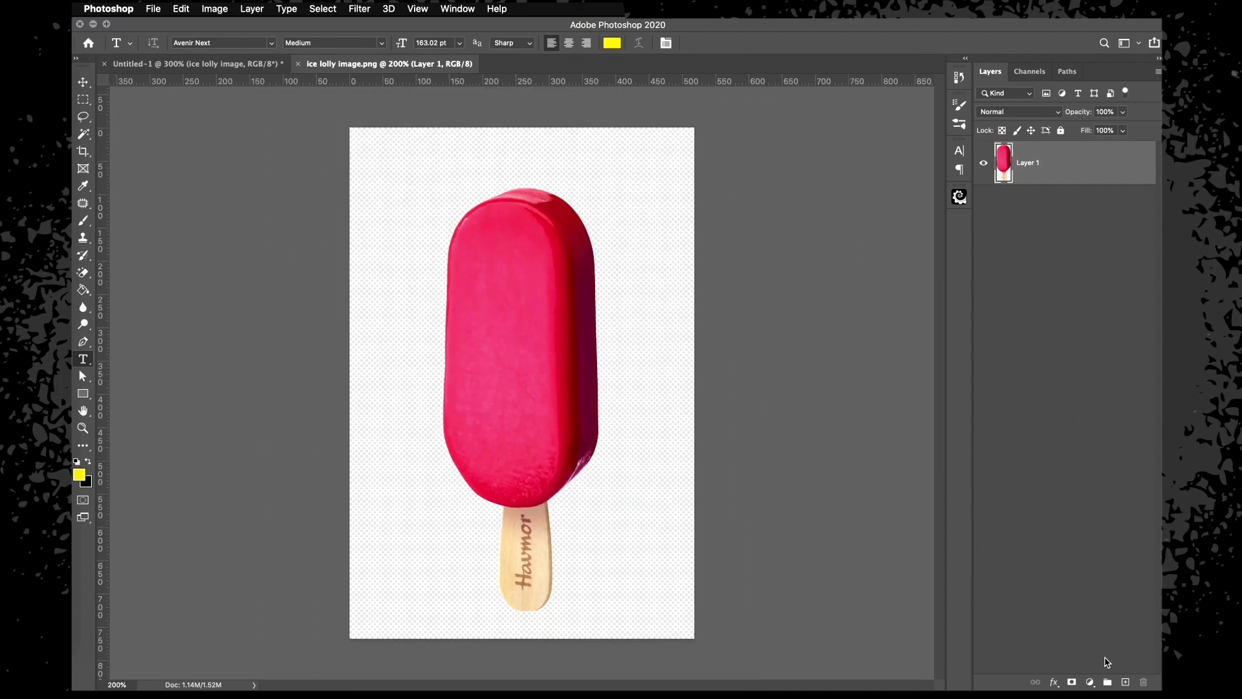
left_click(1126, 682)
left_click_drag(1050, 169, 1050, 249)
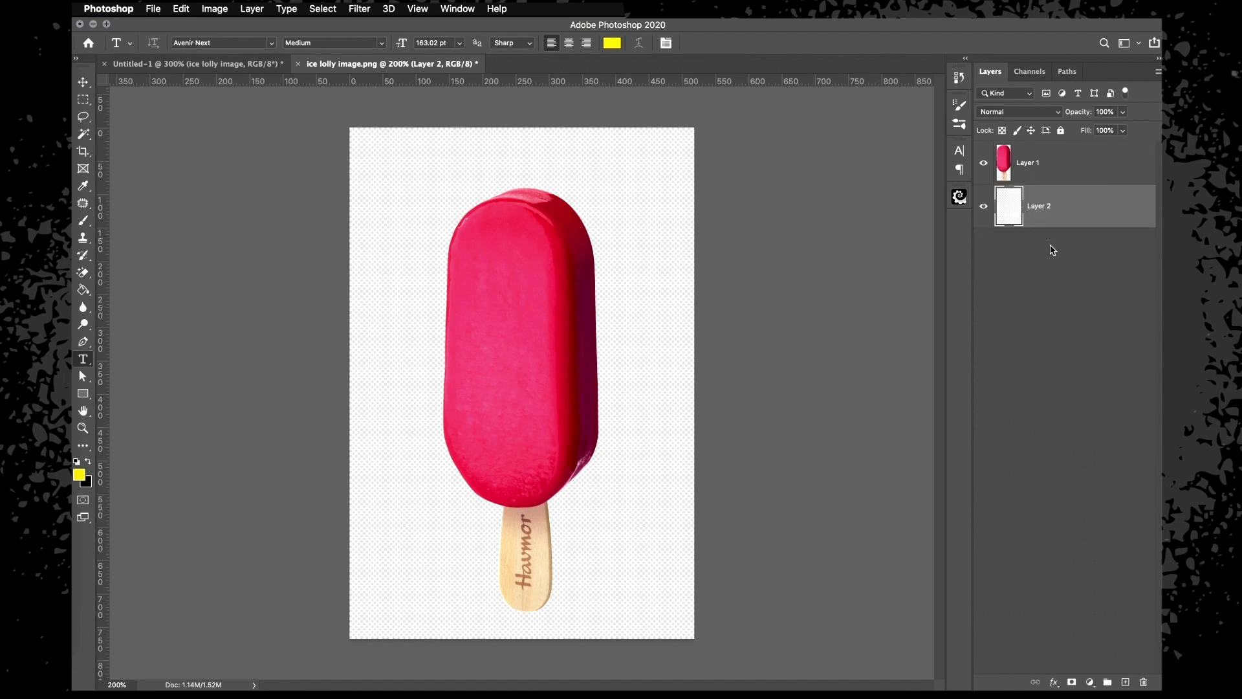
key("super+z")
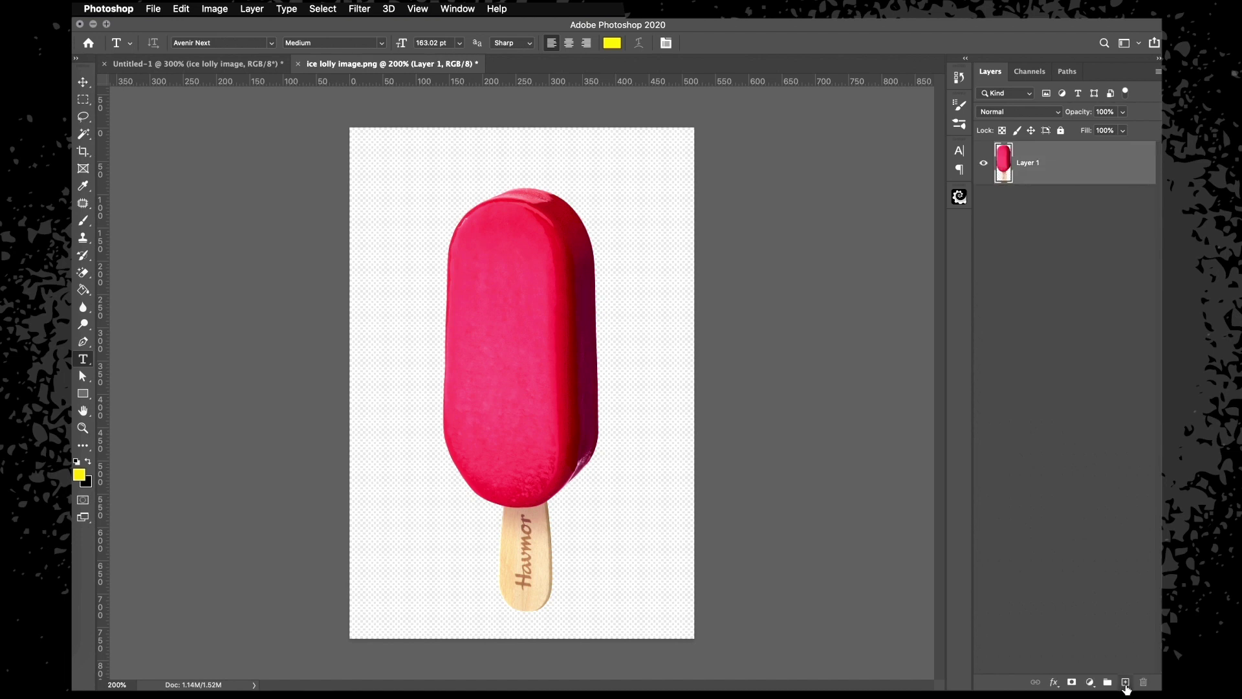
Add a new layer beneath Layer 1, and reset the foreground and background colours to default black and white
left_click_drag(1046, 169, 1043, 237)
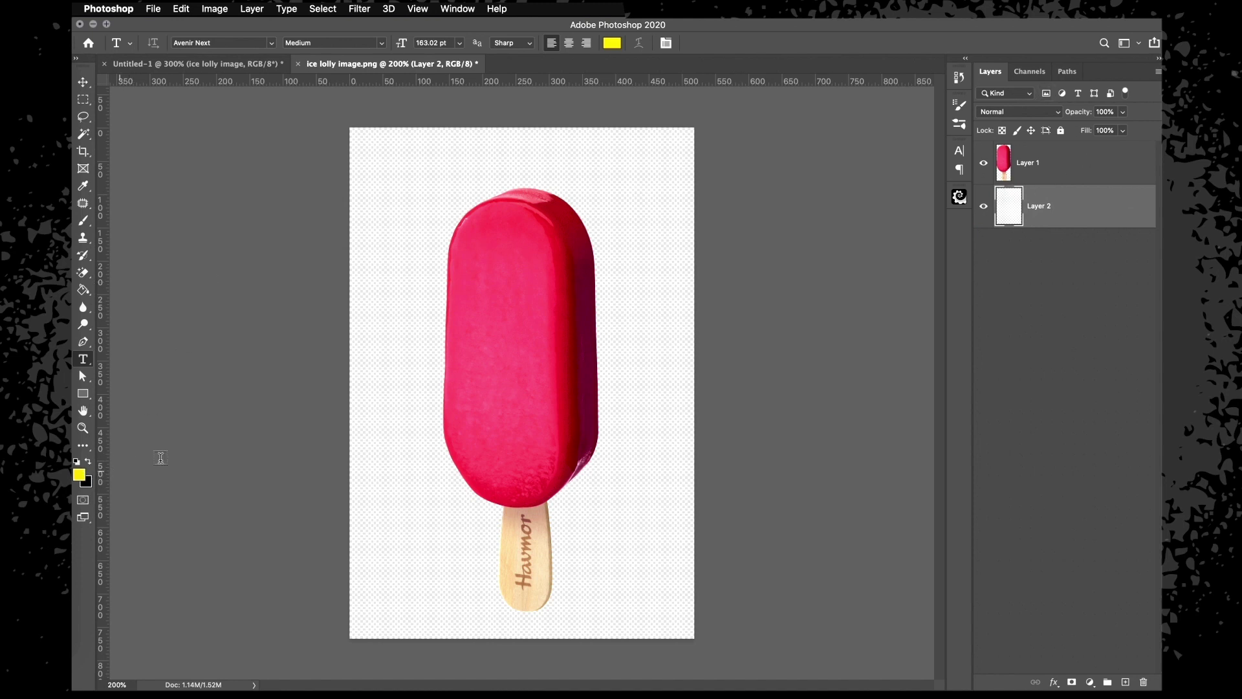
key("d")
key("g")
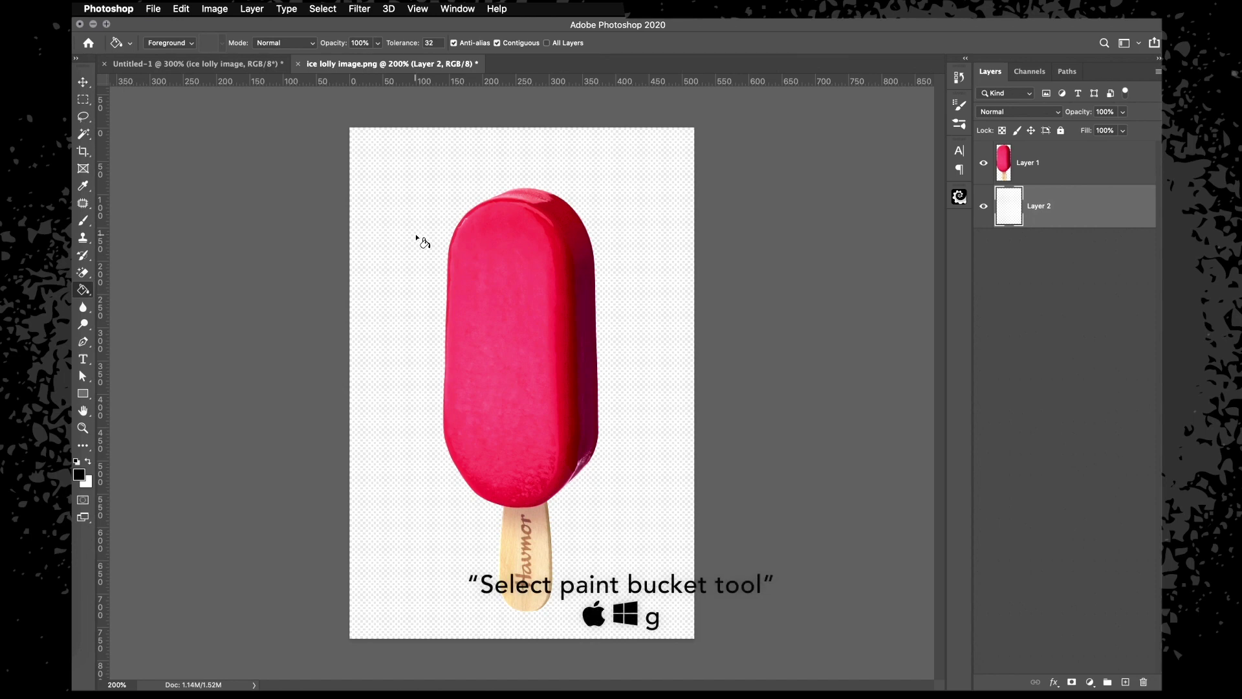
key("b")
mouse_move(463, 150)
left_mouse_down()
mouse_move(339, 290)
mouse_move(478, 234)
left_mouse_up()
key("super+z")
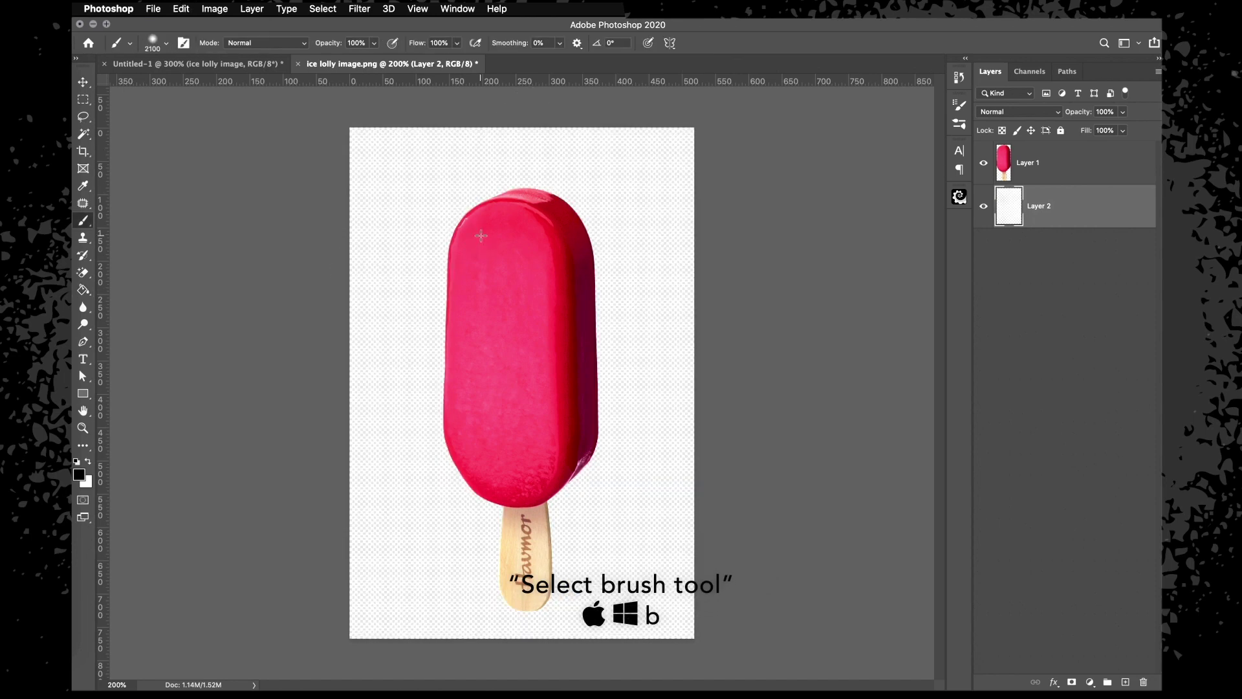
Fill Layer 2 behind the lolly with black using the Paint Bucket and check the lolly's edges against it
key("g")
left_click(428, 220)
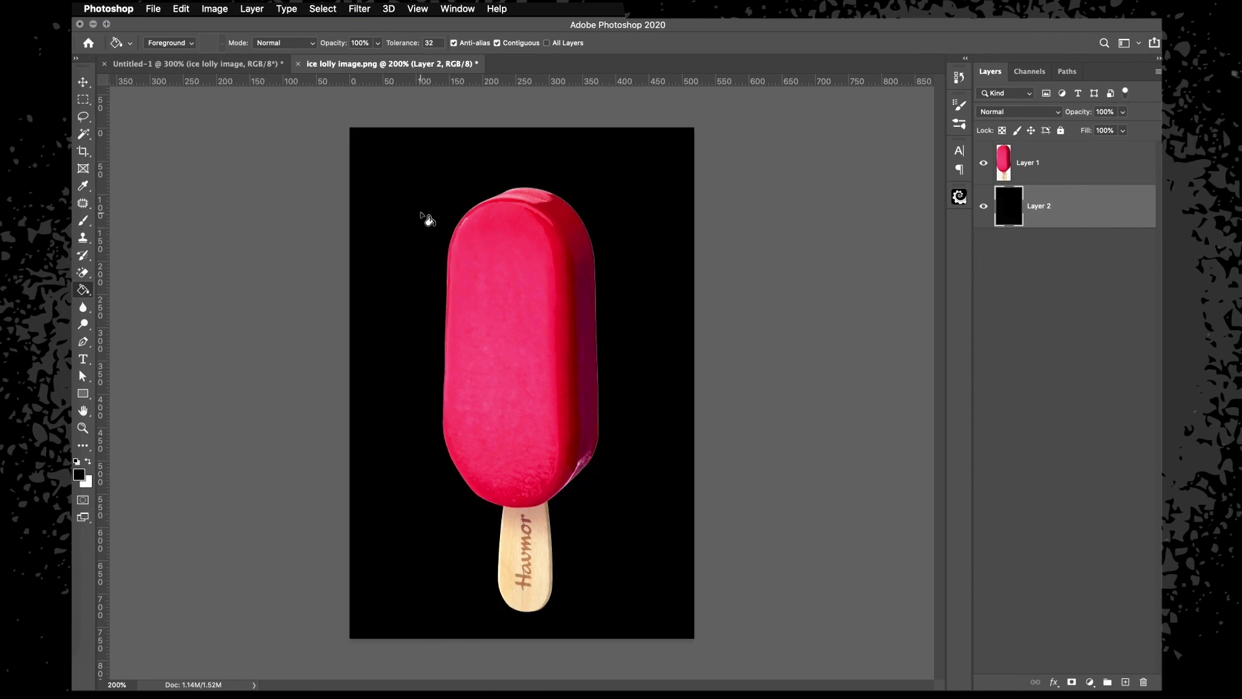
key("super+equal")
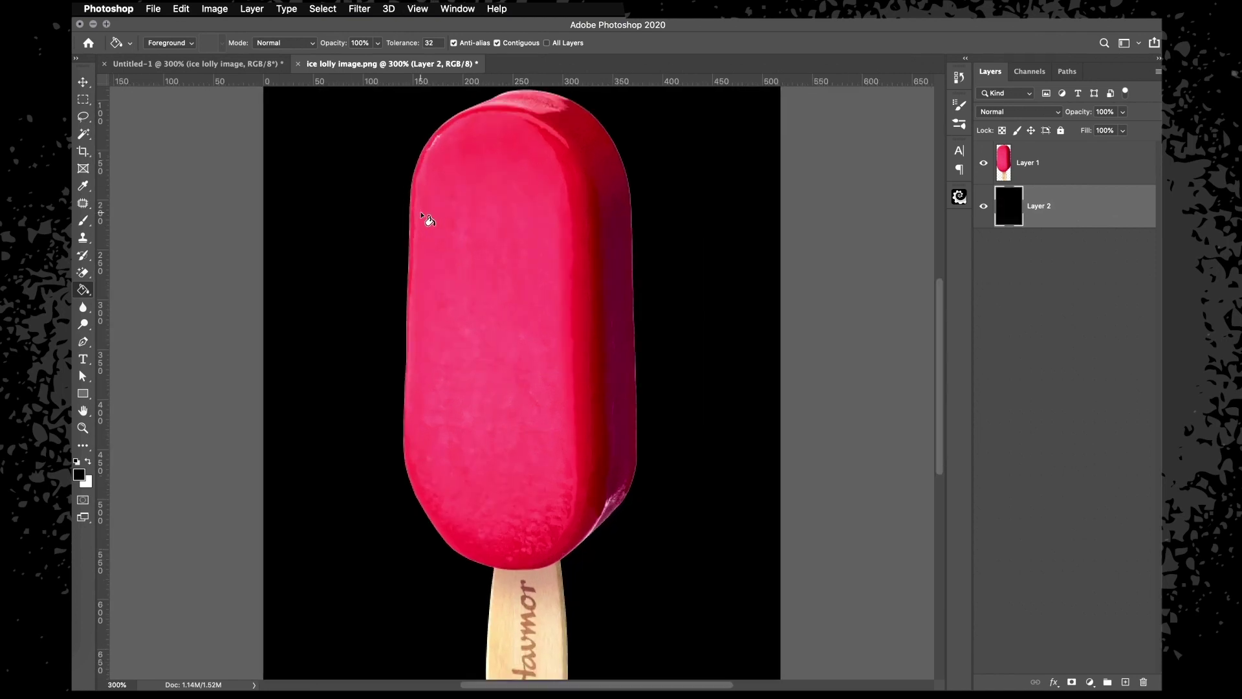
scroll(466, 388, "down", 5)
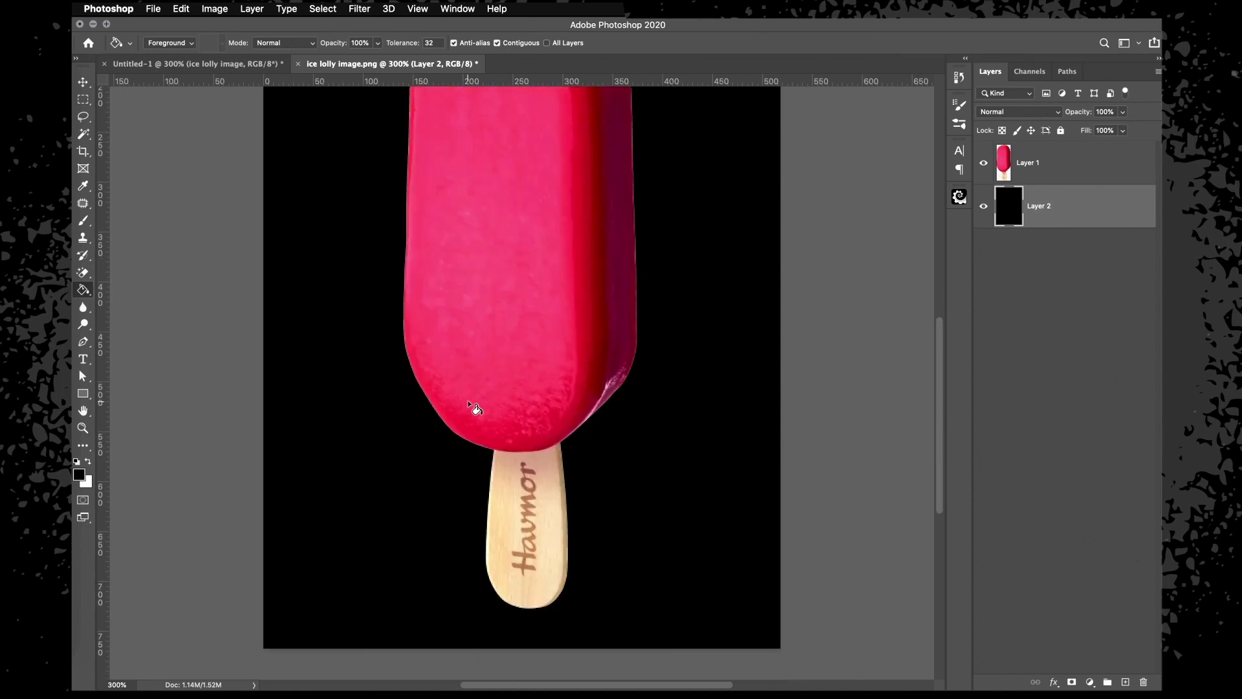
scroll(616, 265, "up", 6)
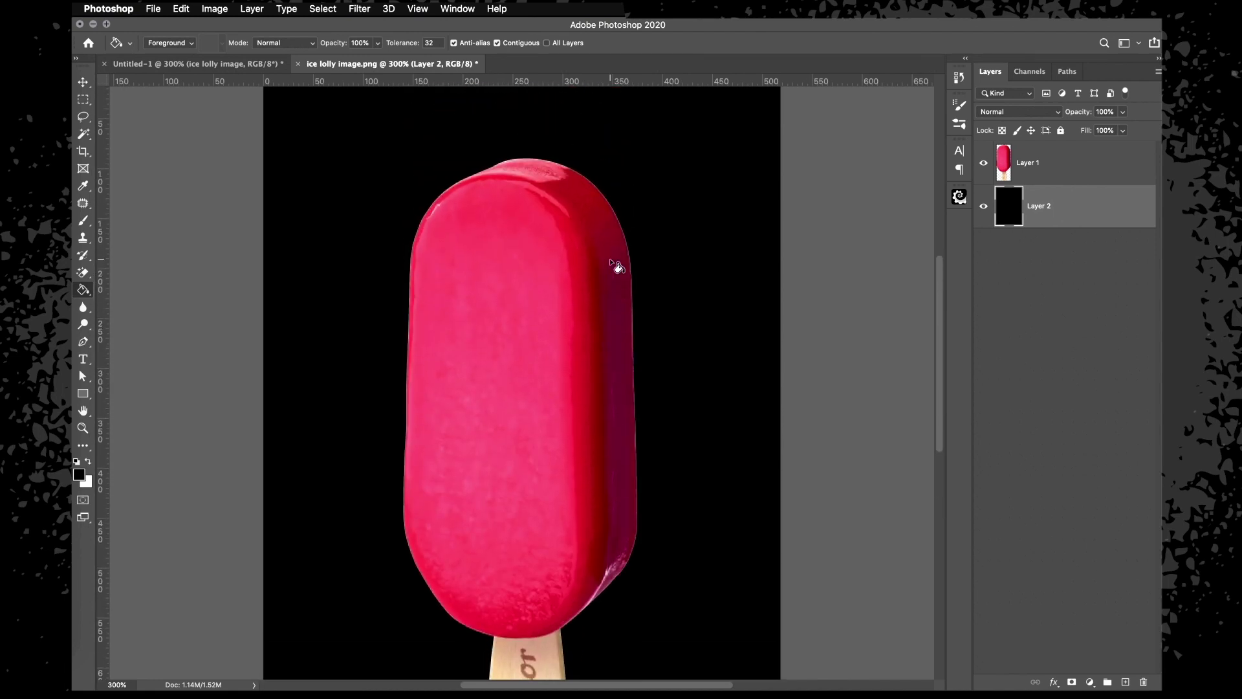
scroll(616, 266, "down", 8)
key("super+equal")
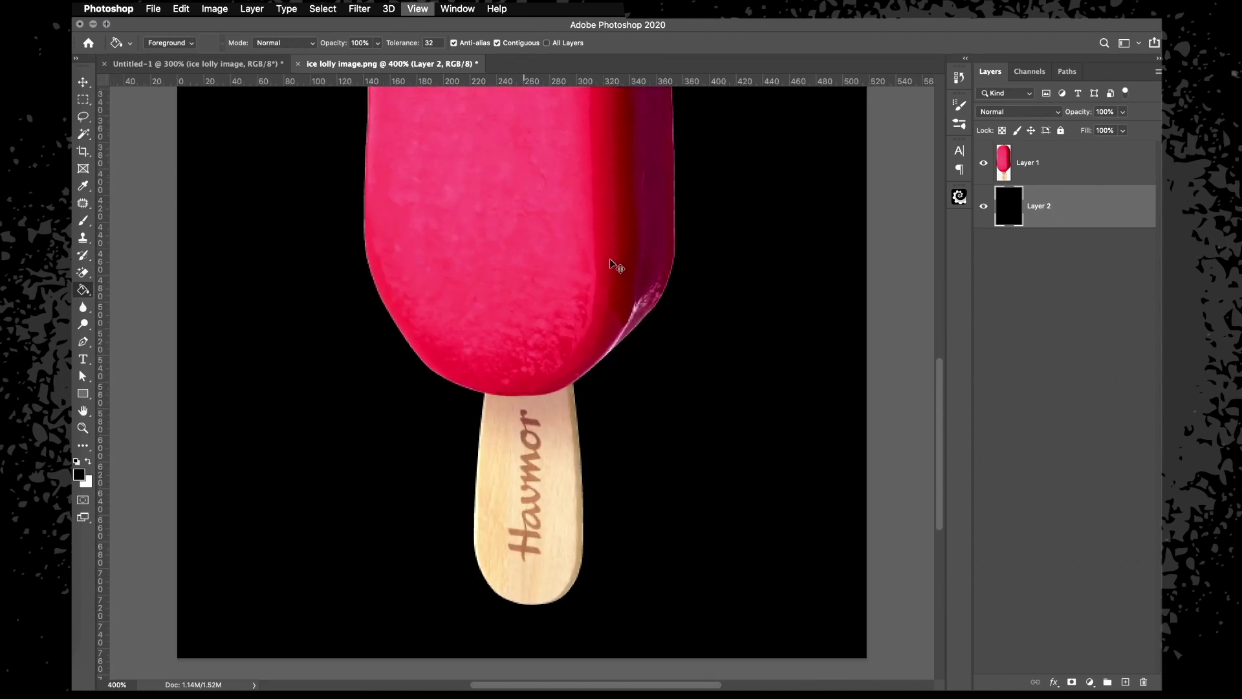
Try to isolate the lolly with Select Subject while the black Layer 2 is active
key("super+equal")
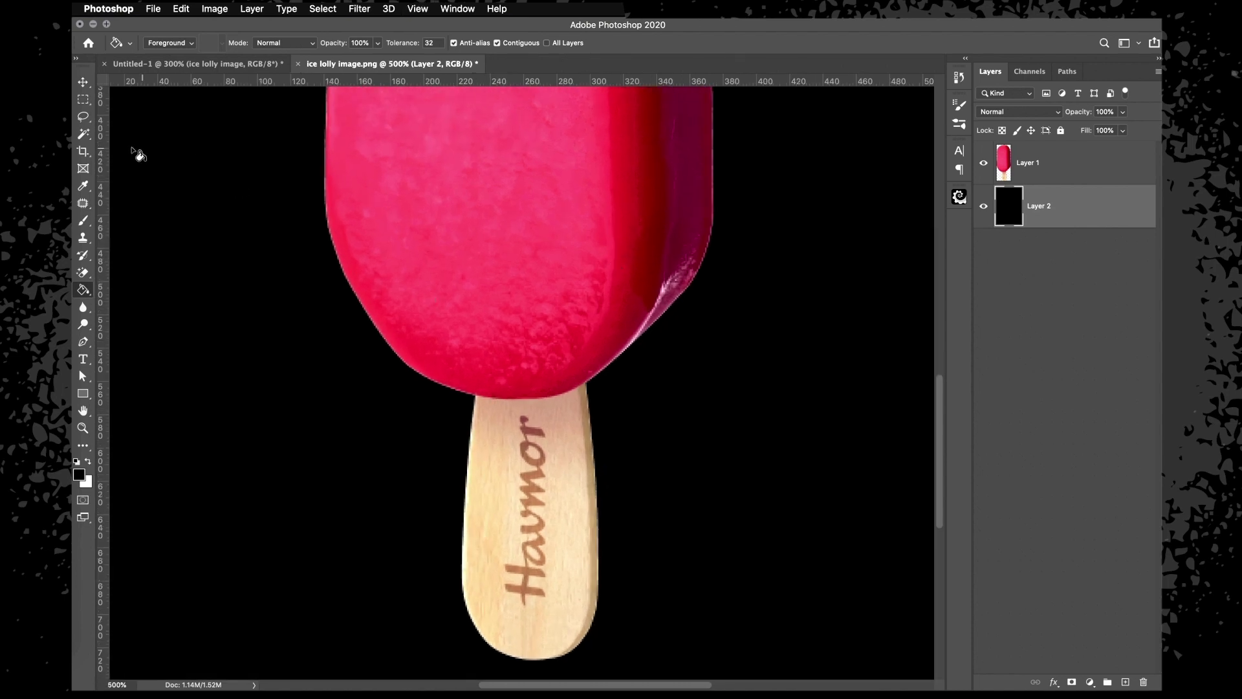
left_click(86, 135)
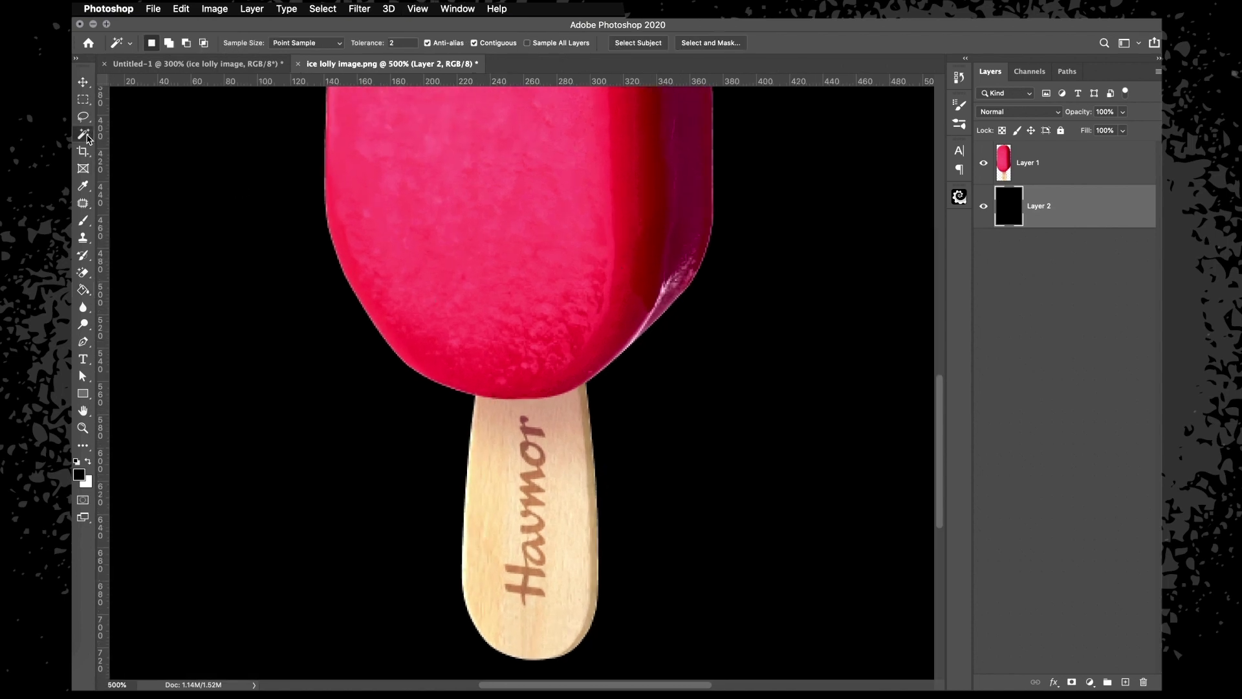
left_click(628, 44)
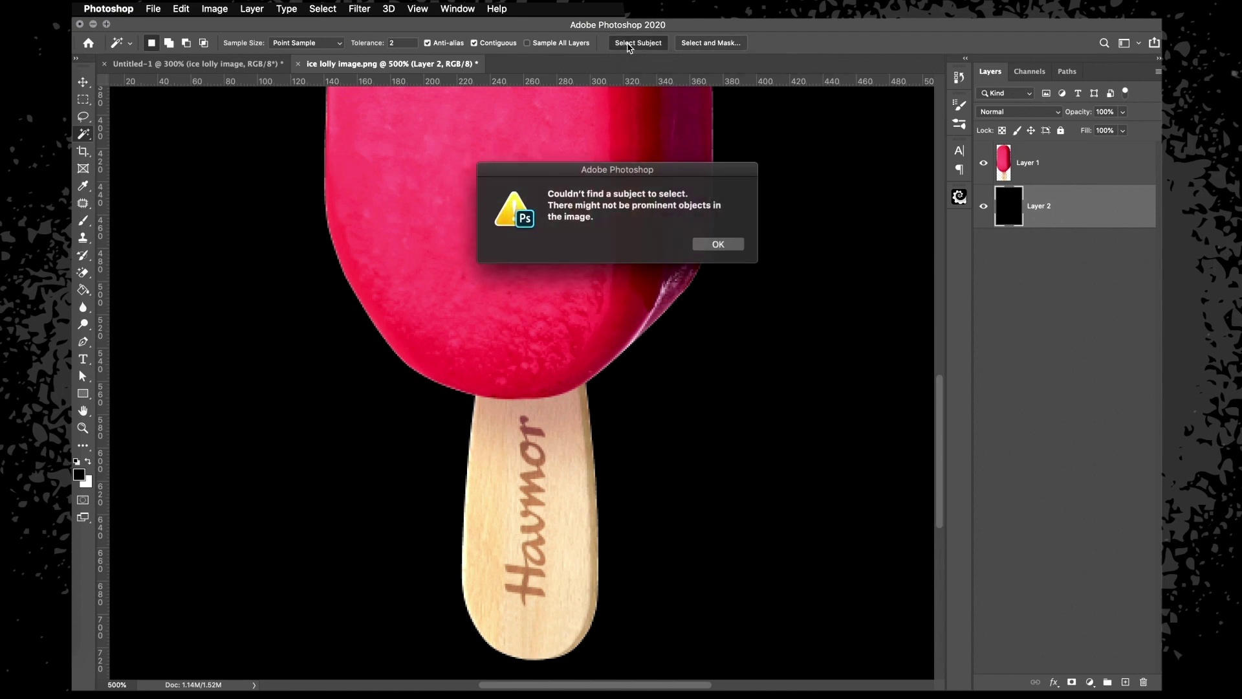
left_click(734, 239)
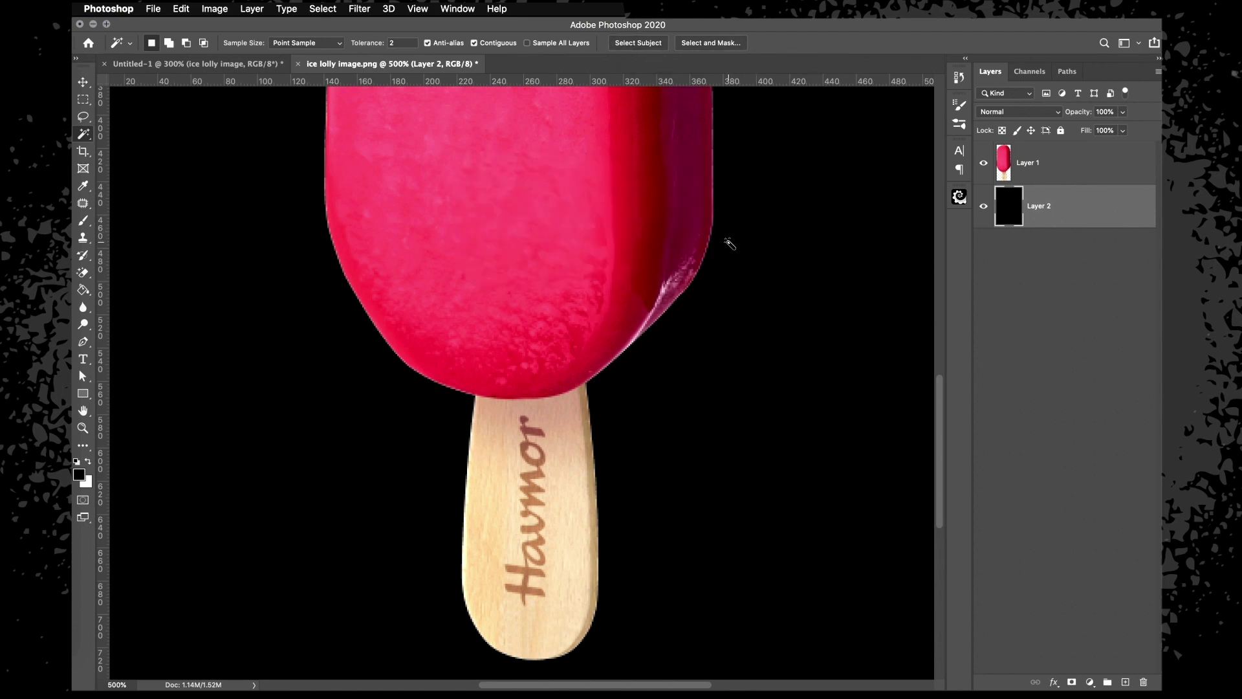
Rename Layer 1, which holds the lolly image, as "ice lolly"
left_click(1108, 162)
double_click(1035, 165)
key("BackSpace")
type("ice lolly")
key("Return")
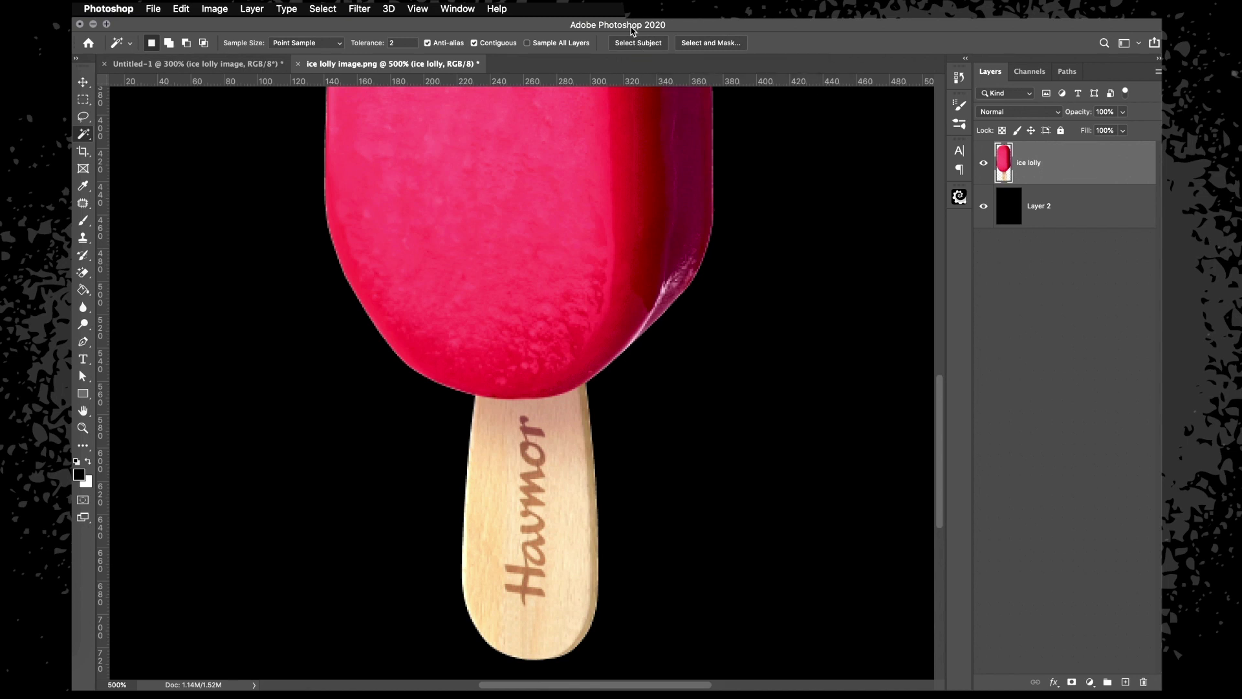
Select the lolly with Select Subject and open the selection in Select and Mask
left_click(630, 40)
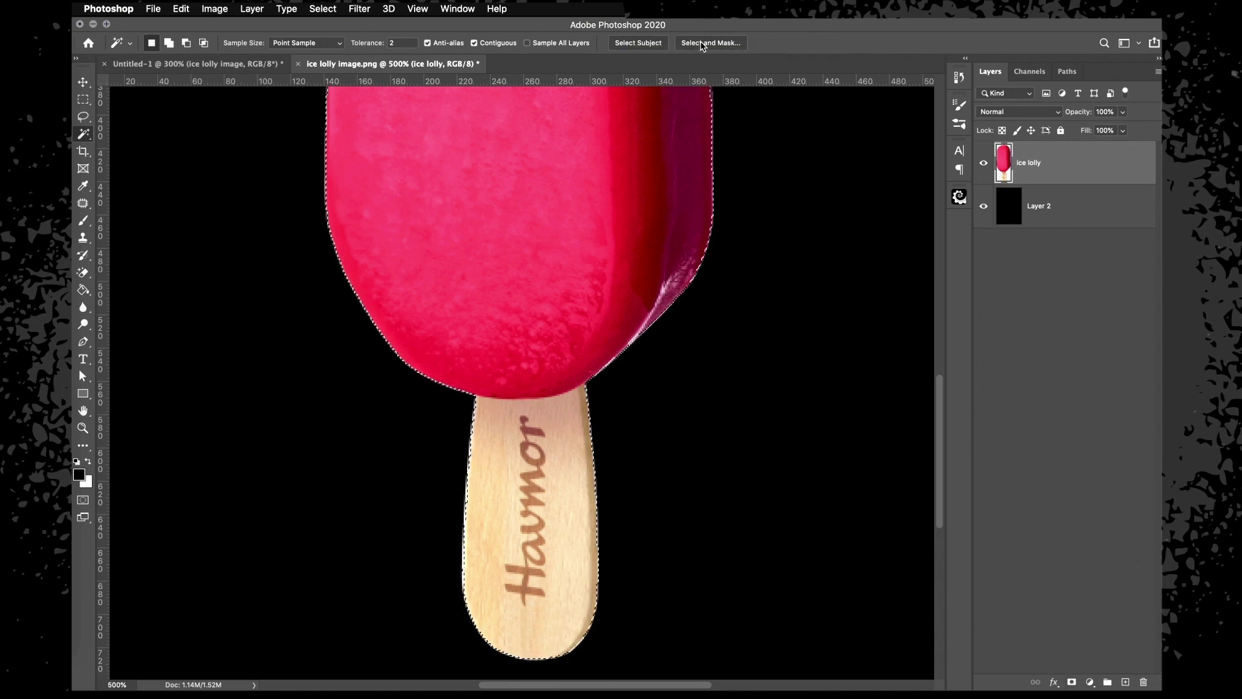
left_click(702, 43)
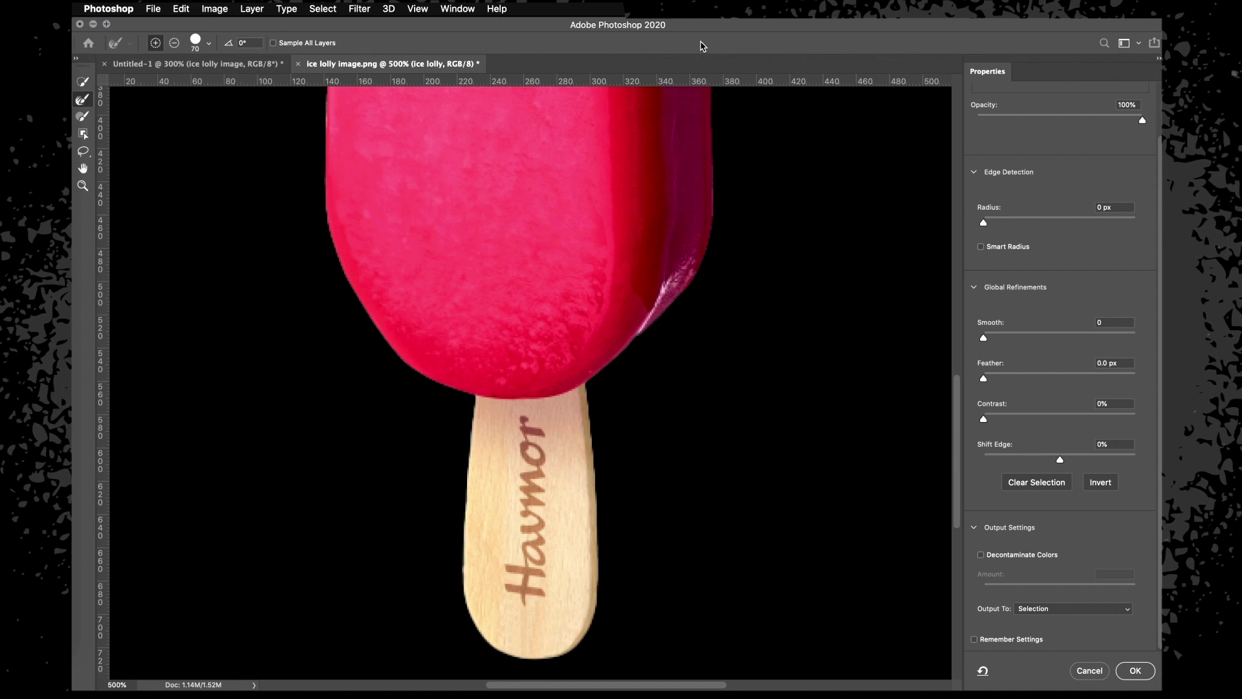
key("super+plus")
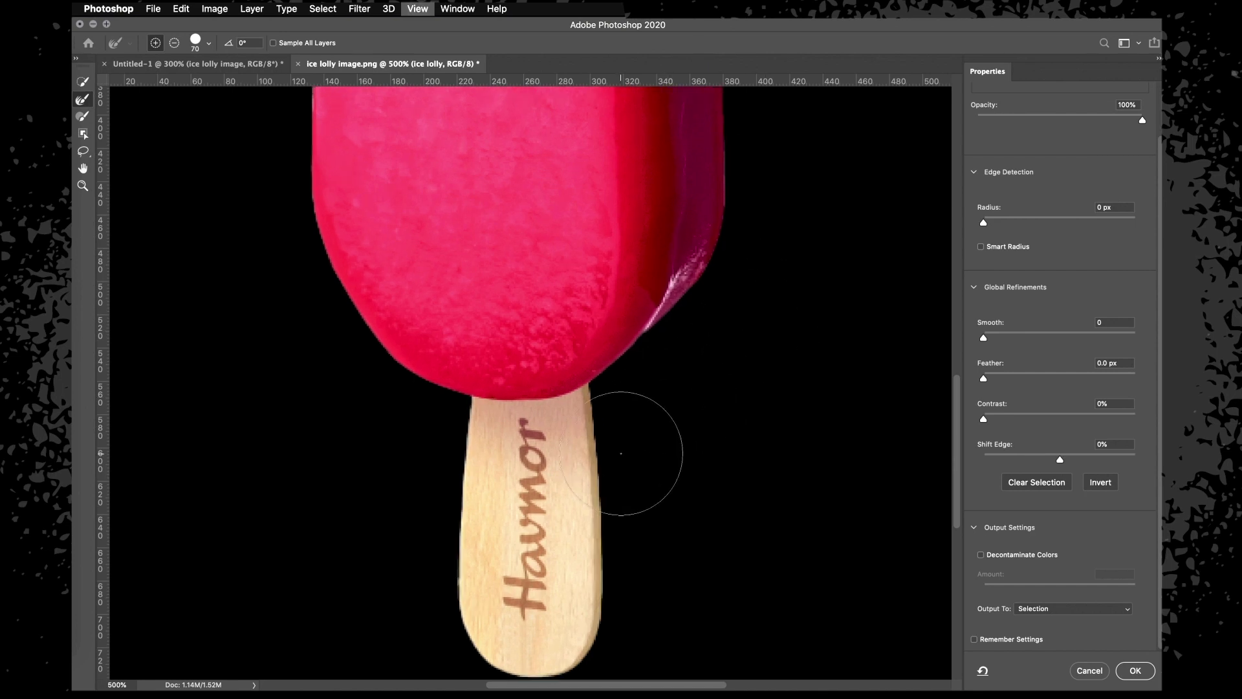
key("super+plus")
key("super+plus")
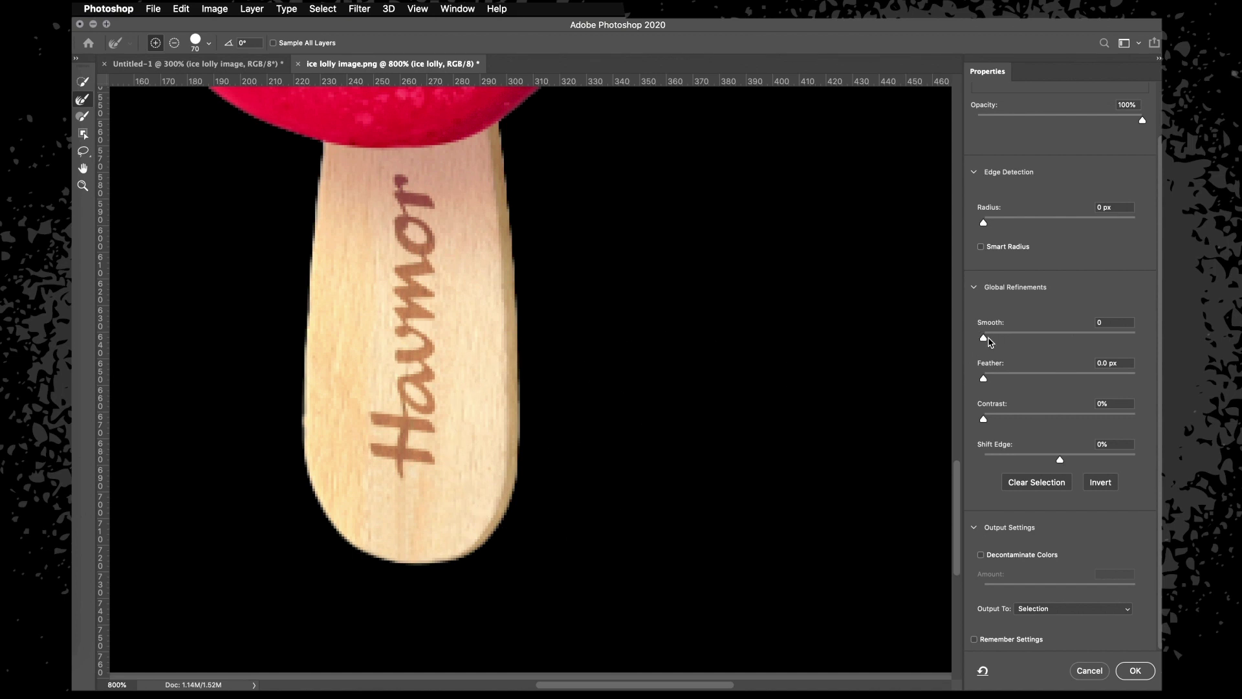
Refine the lolly's selection edge with Smooth 62, Feather 1.9 px, Contrast 12% and Shift Edge -14%
left_click_drag(984, 337, 1079, 339)
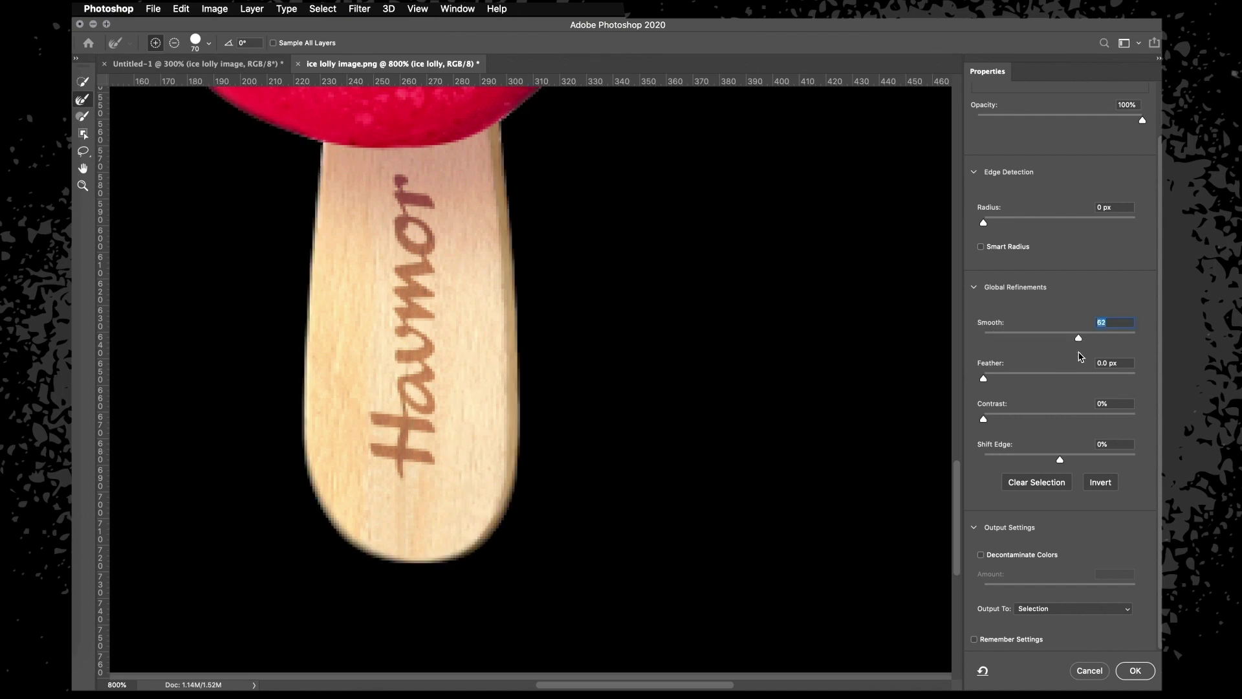
scroll(416, 401, "up", 5)
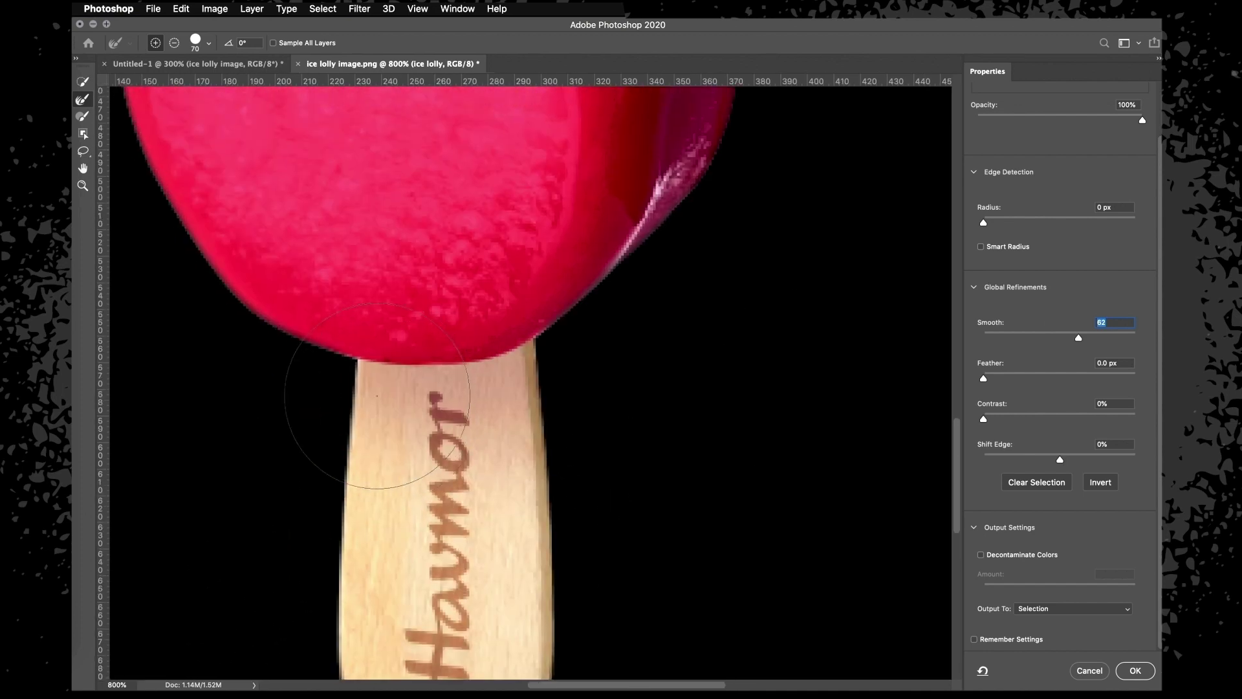
scroll(377, 395, "down", 3)
scroll(377, 396, "right", 2)
scroll(568, 313, "up", 2)
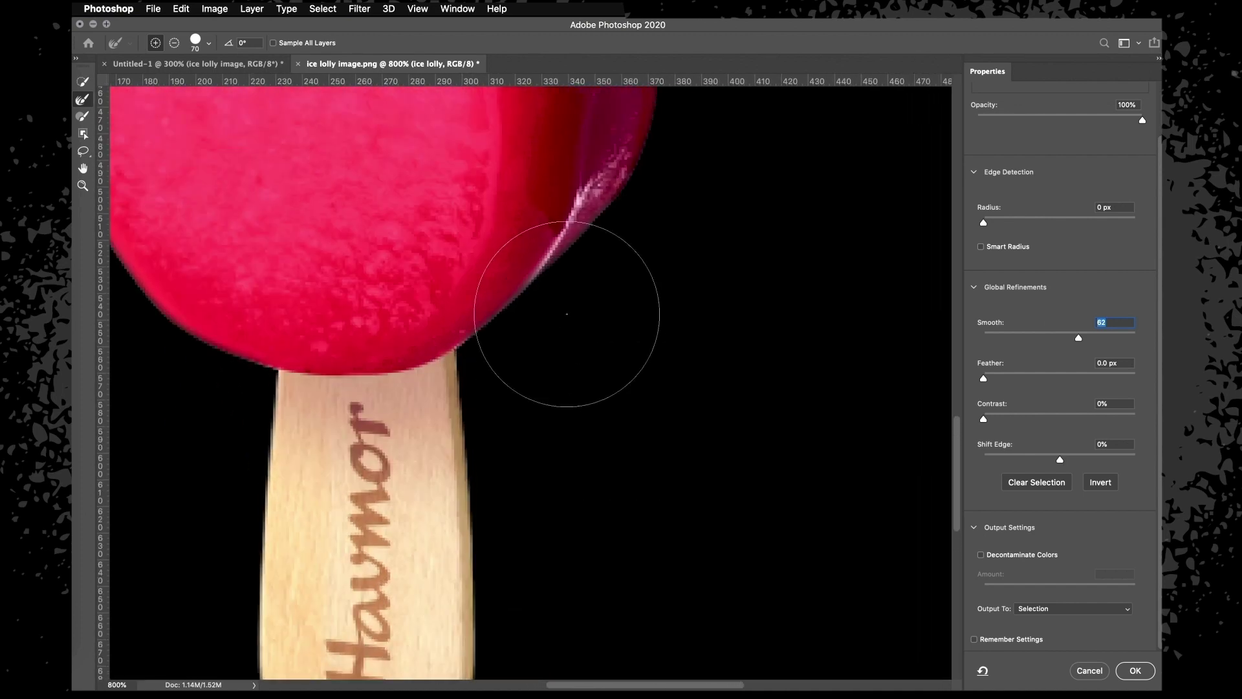
left_click_drag(983, 379, 1003, 419)
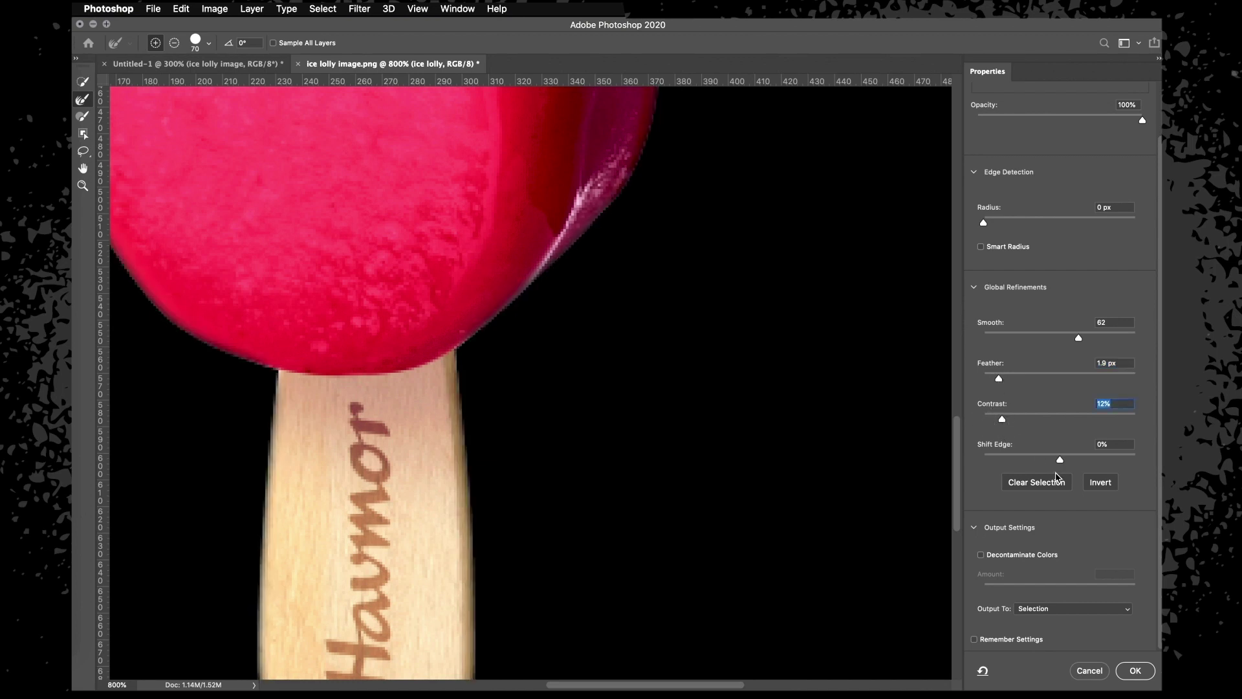
left_click_drag(1059, 460, 1050, 463)
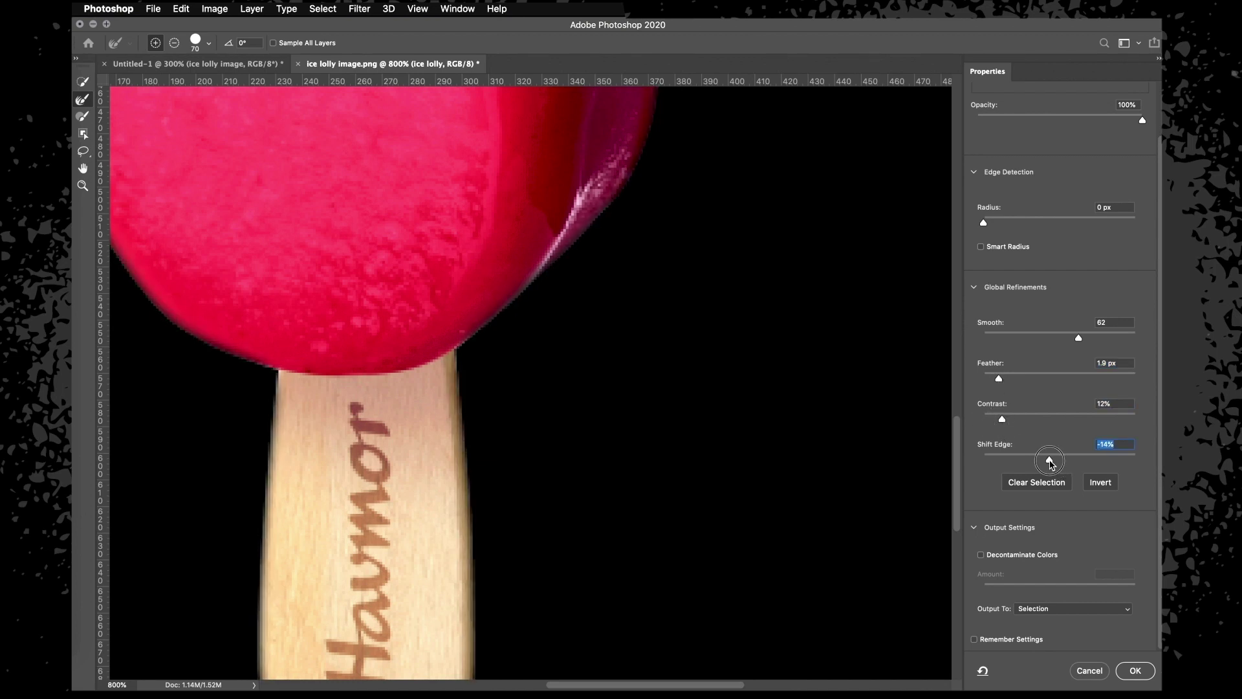
Readjust the edge refinement to Radius 3 px, Smooth 79, Feather 2.2 px, Contrast 38% and Shift Edge -13%
left_click_drag(1079, 338, 990, 382)
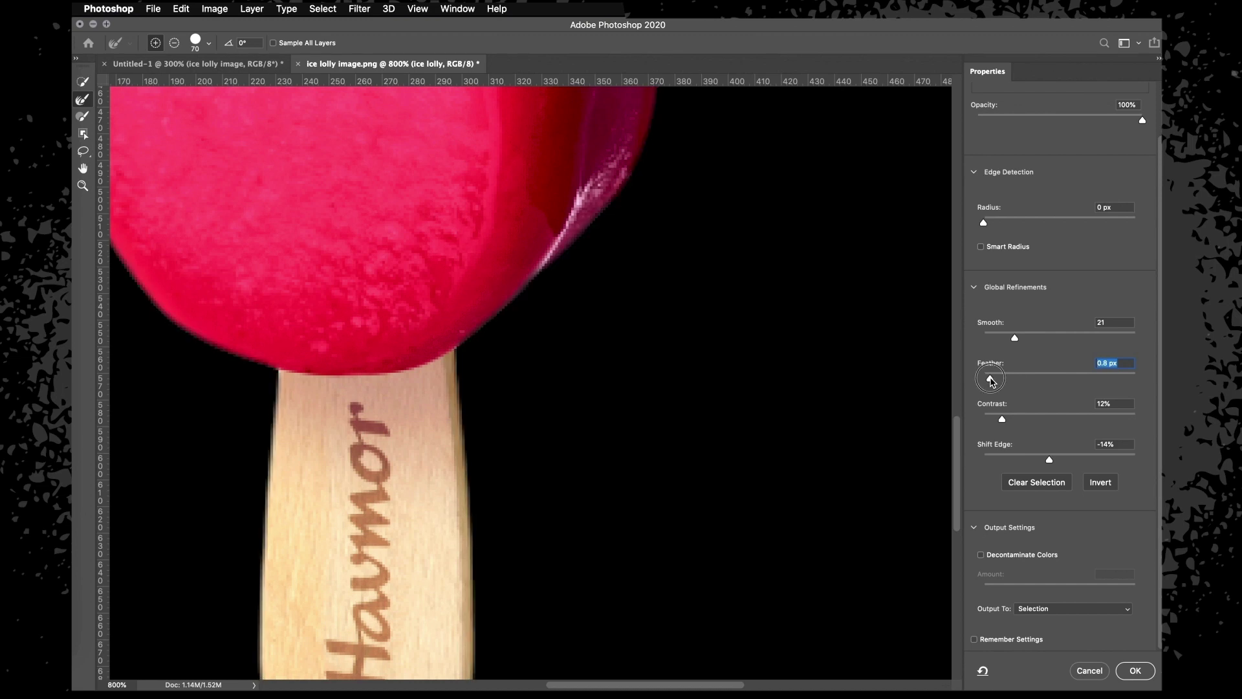
left_click_drag(1002, 420, 998, 420)
left_click_drag(998, 420, 992, 420)
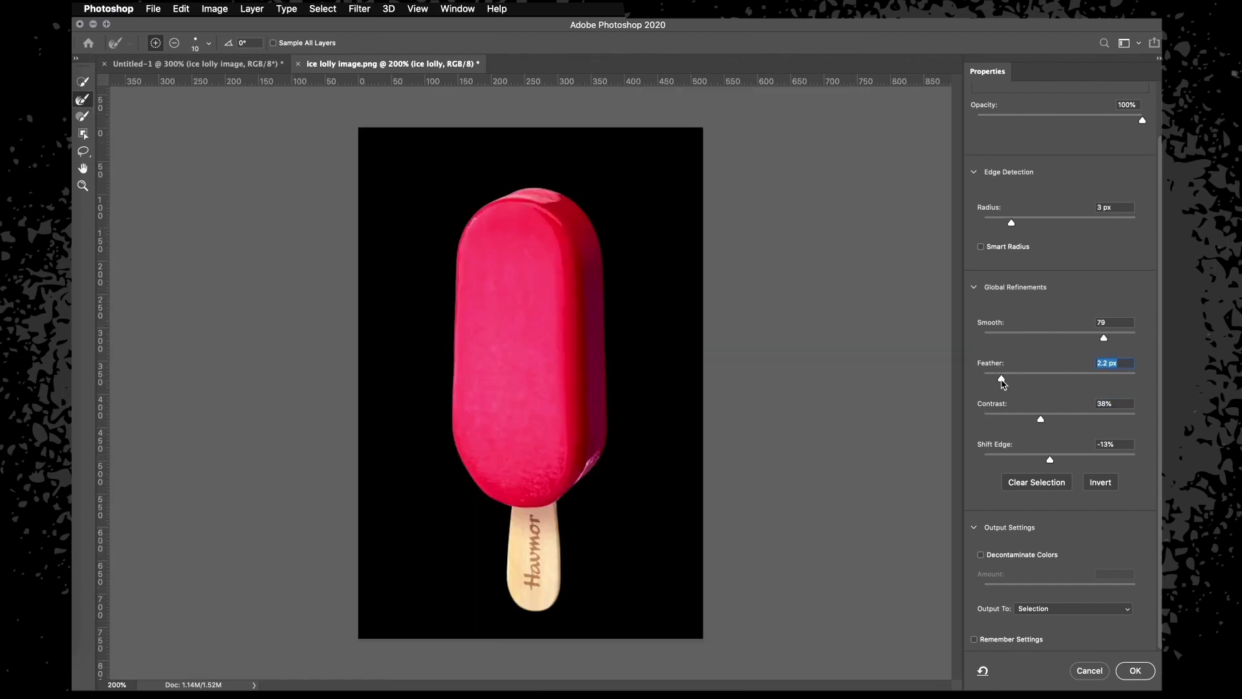
left_click(1113, 322)
left_click(1100, 207)
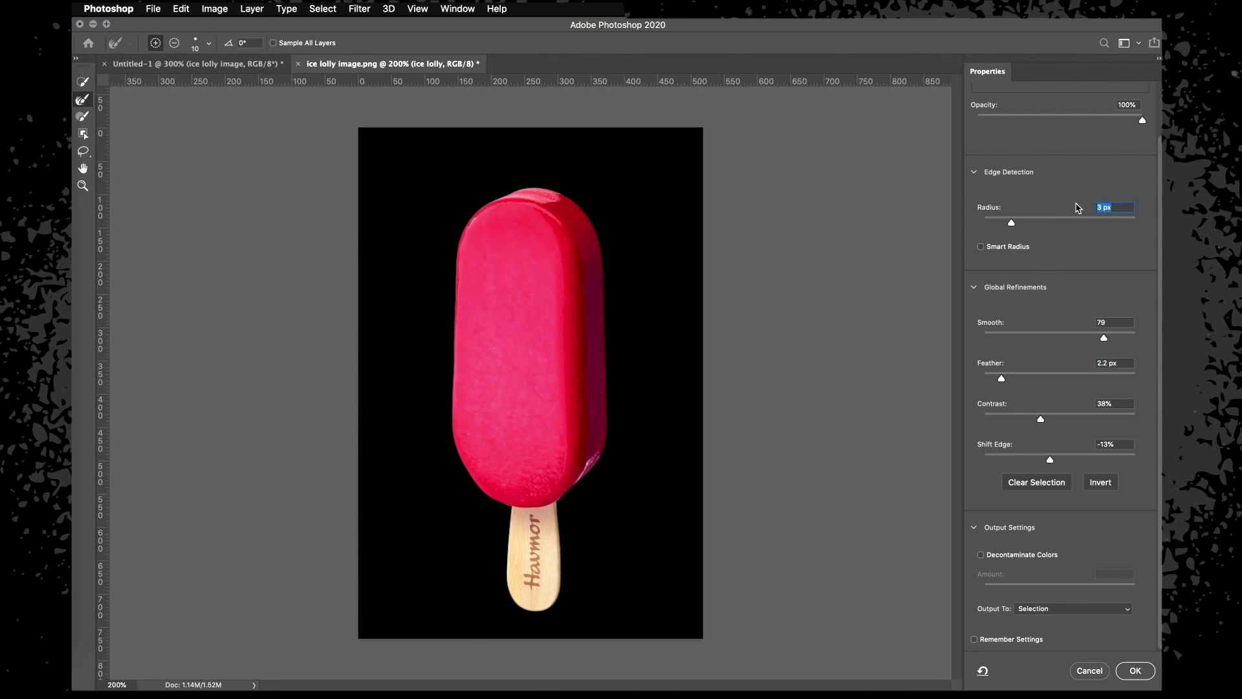
Turn on Smart Radius and output the refined selection to a new layer with a layer mask
left_click(982, 247)
left_click(981, 247)
left_click(1114, 446)
left_click(1039, 610)
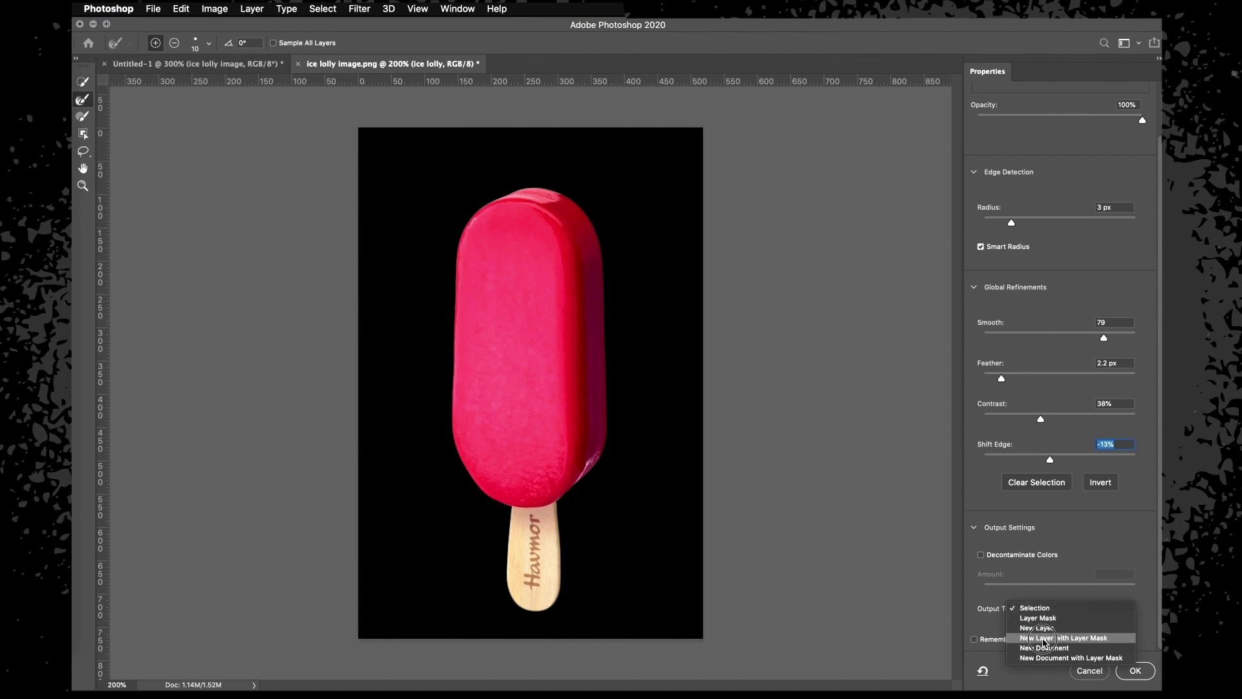
left_click(1045, 637)
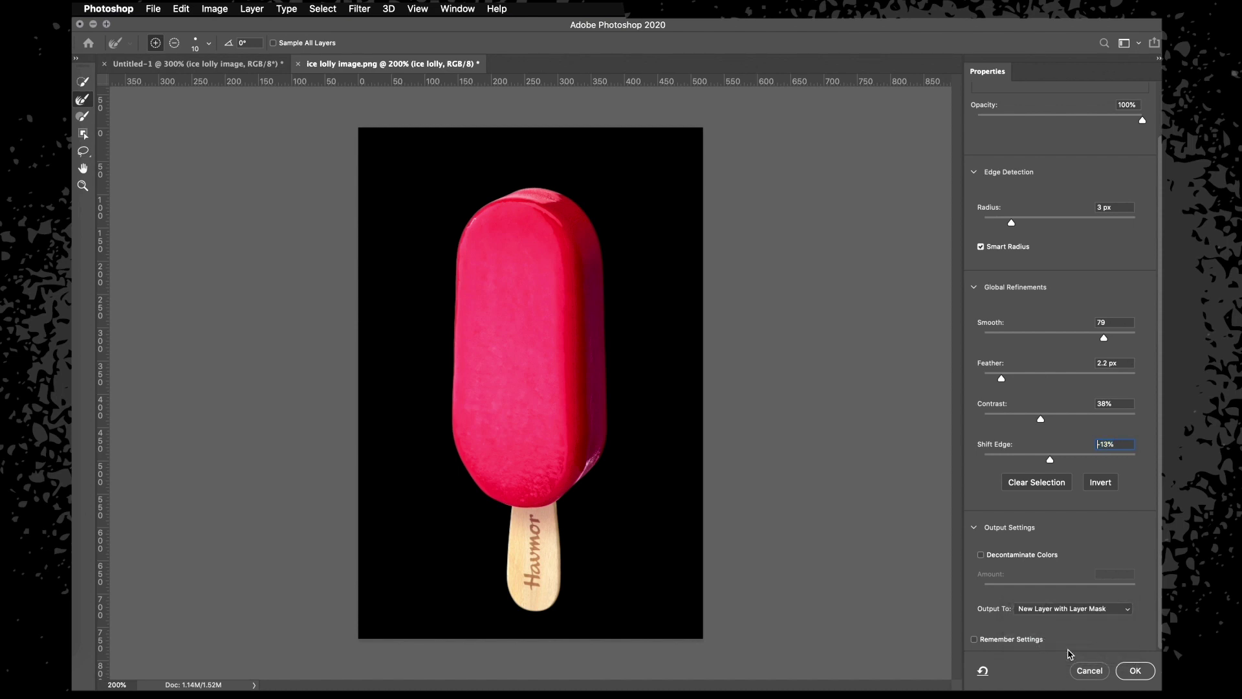
left_click(1136, 671)
Show the original ice lolly layer and place the two lollies side by side, with the masked copy to the right of the original
key("super+plus")
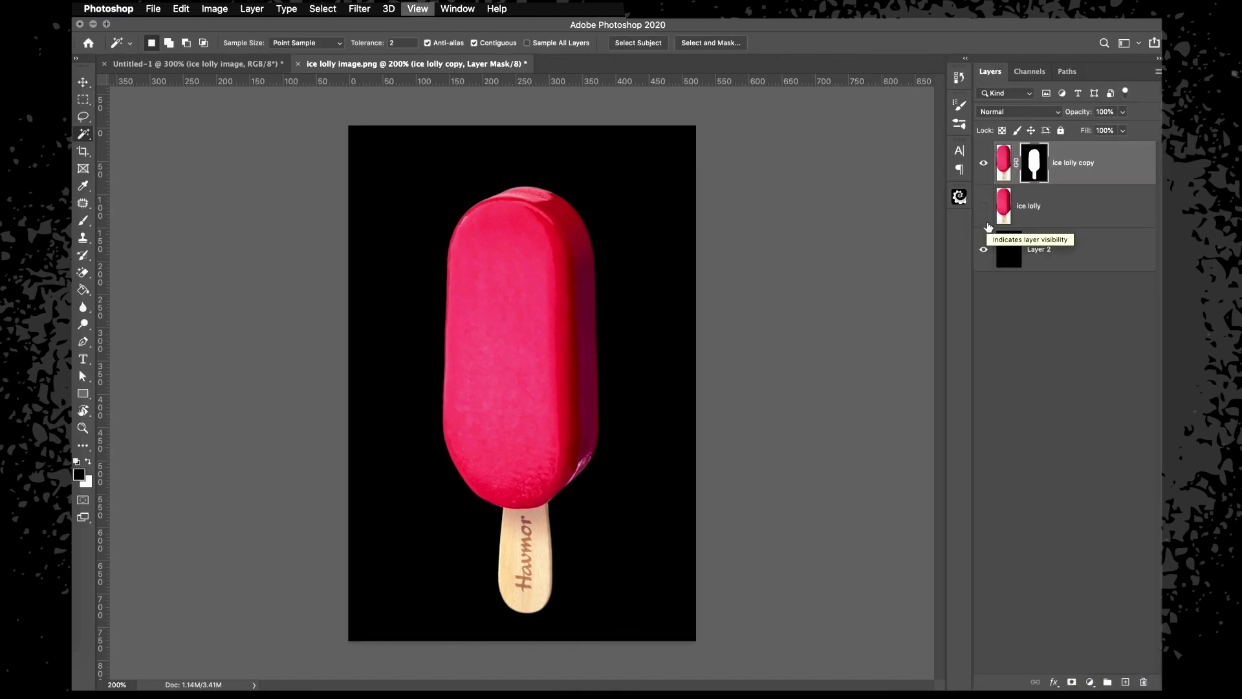
key("super+minus")
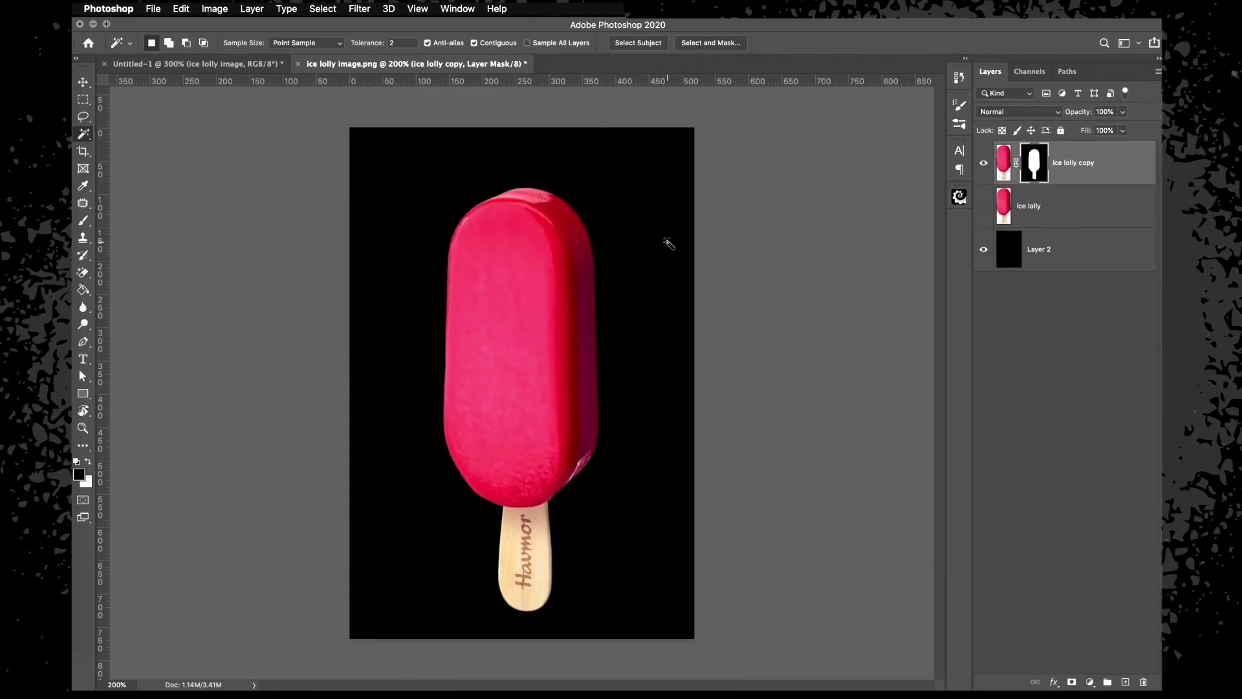
key("v")
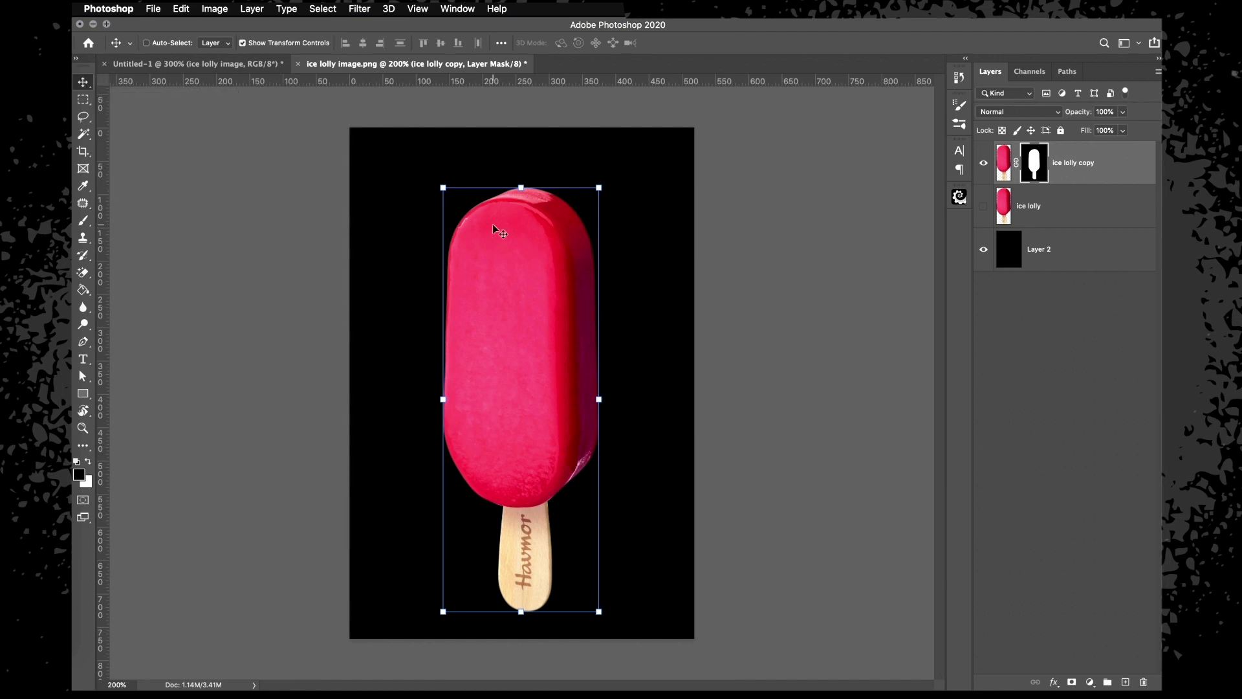
left_click_drag(497, 247, 536, 249)
left_click(1028, 205)
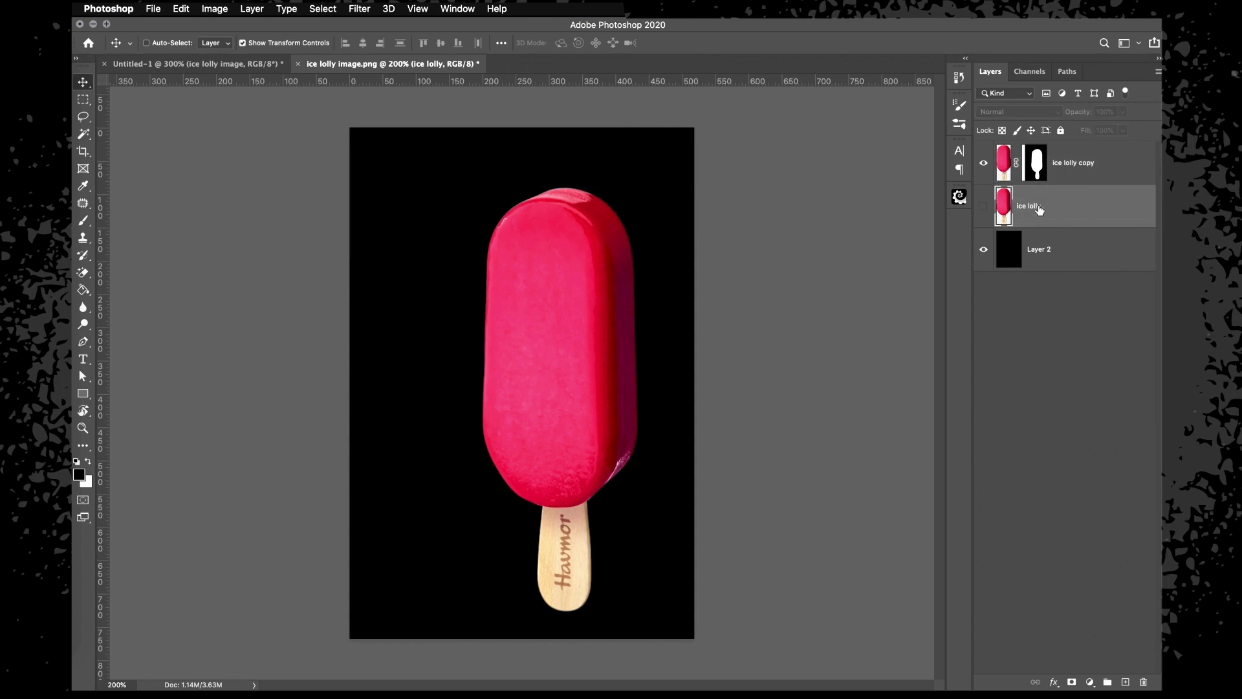
left_click(984, 208)
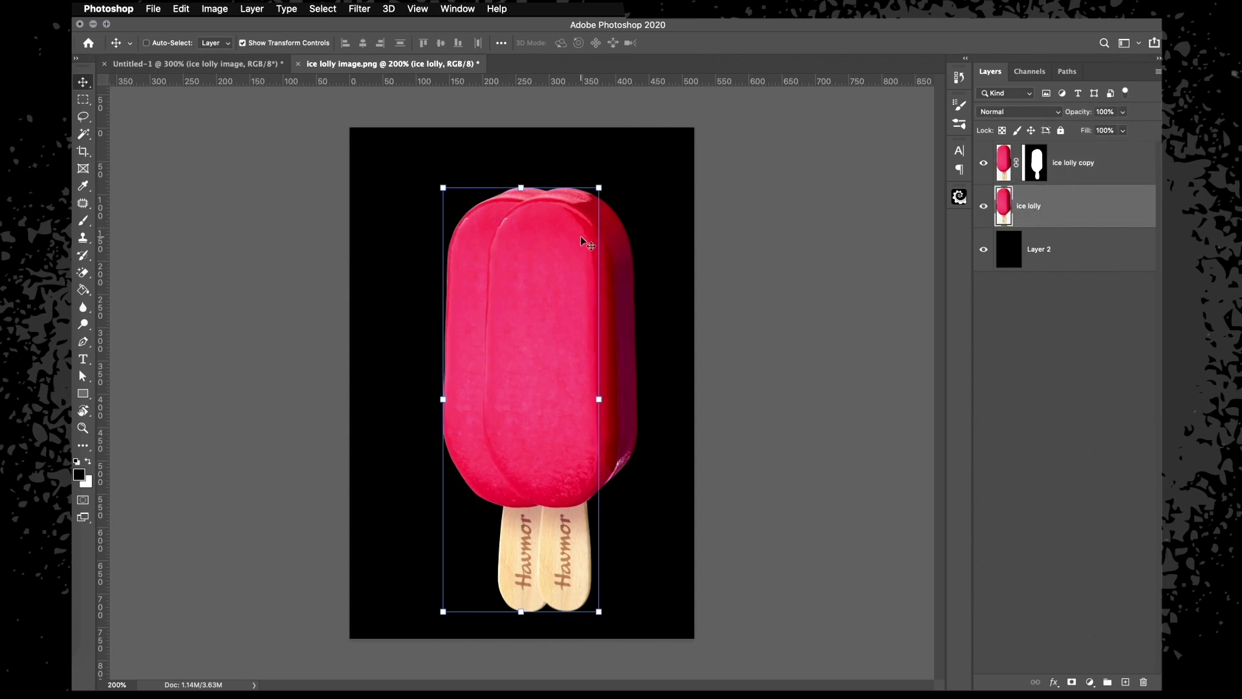
left_click_drag(474, 260, 414, 259)
left_click(1077, 175)
left_click_drag(592, 220, 632, 227)
left_click(1062, 206)
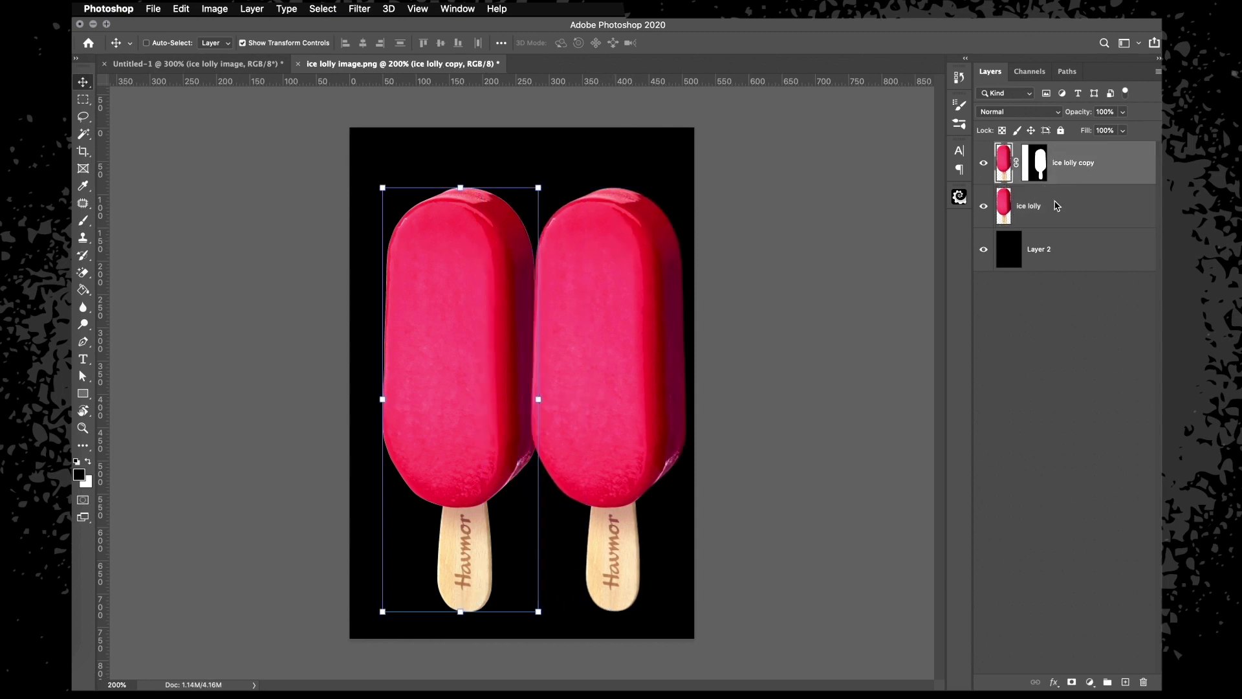
left_click_drag(506, 251, 476, 244)
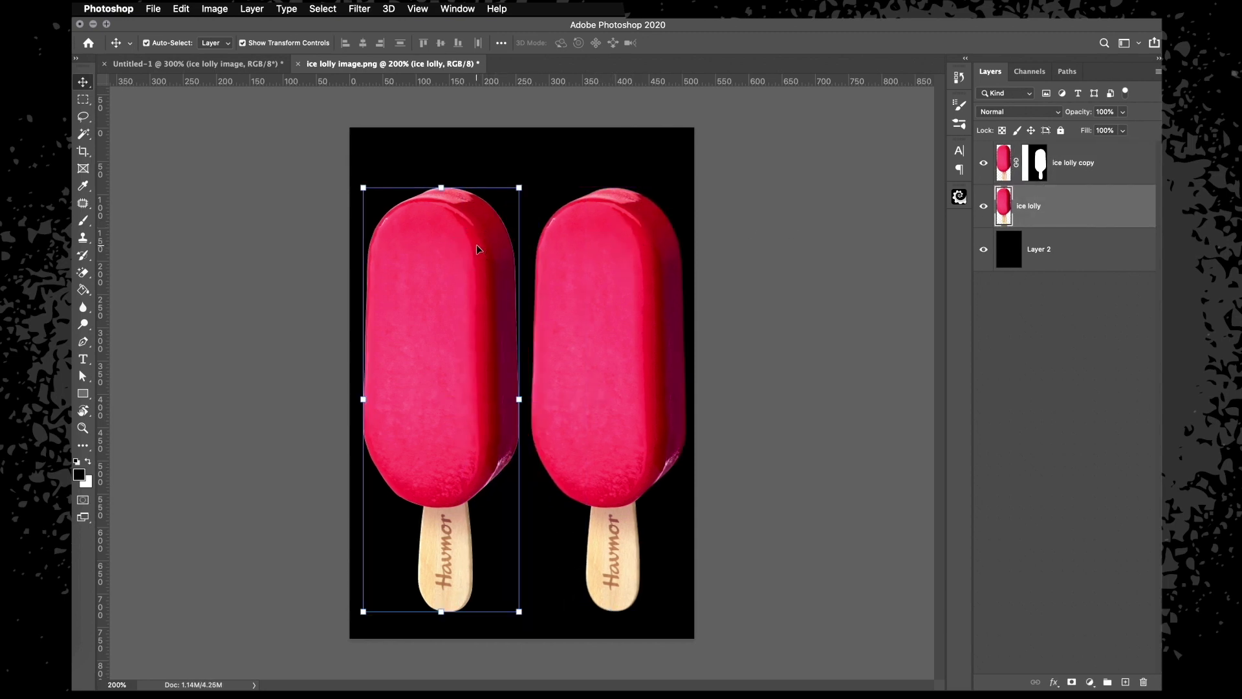
Compare the edges of the original lolly and the masked copy up close, from the sticks to the tops
key("super+plus")
scroll(477, 250, "down", 8)
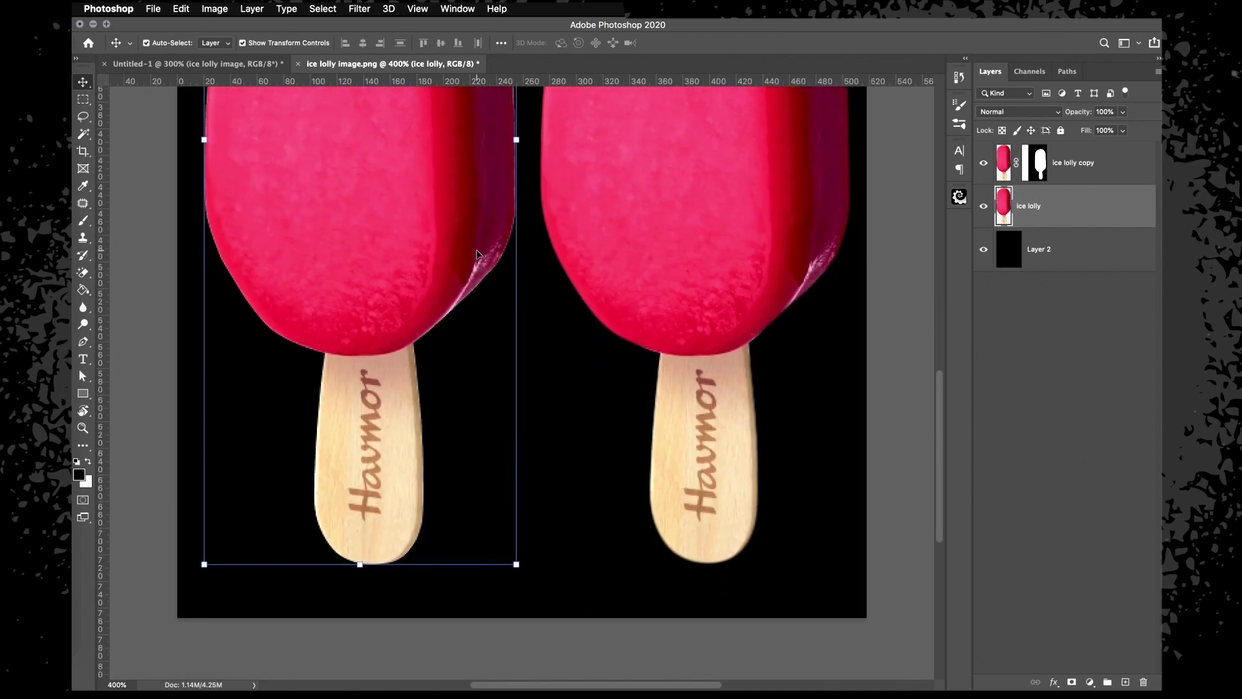
key("super+plus")
key("super+plus")
scroll(477, 251, "left", 1)
key("m")
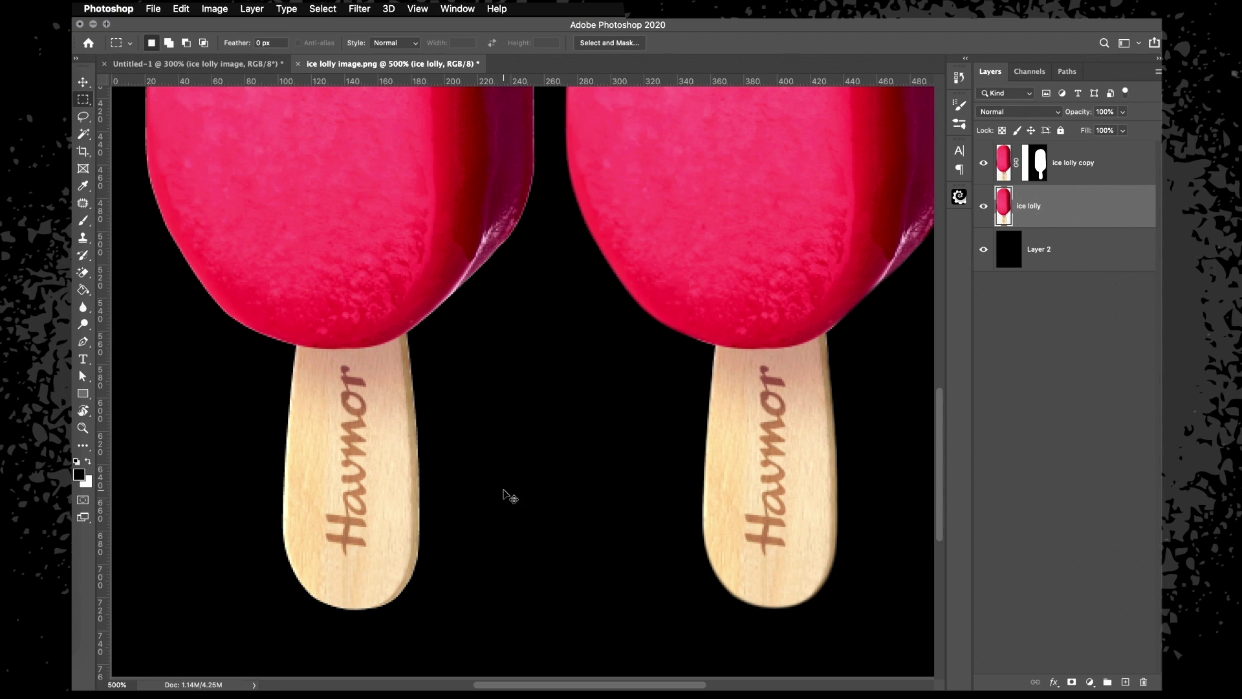
key("super+minus")
key("super+minus")
scroll(504, 490, "up", 8)
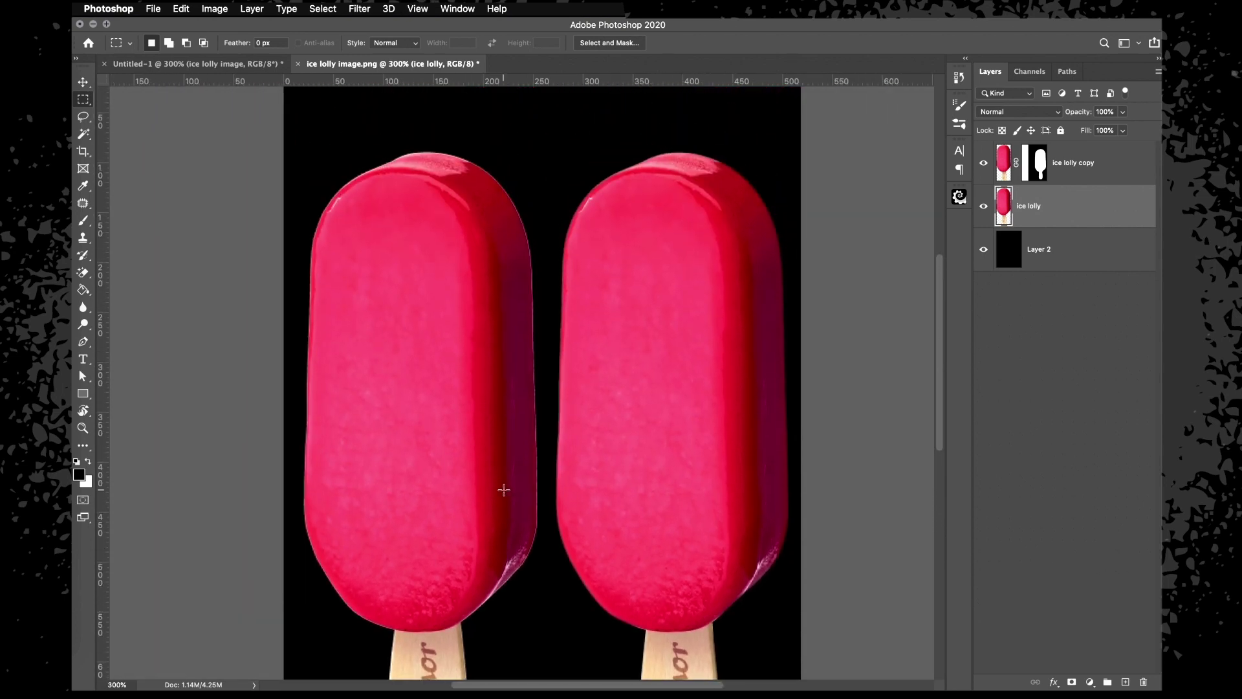
scroll(674, 380, "down", 4)
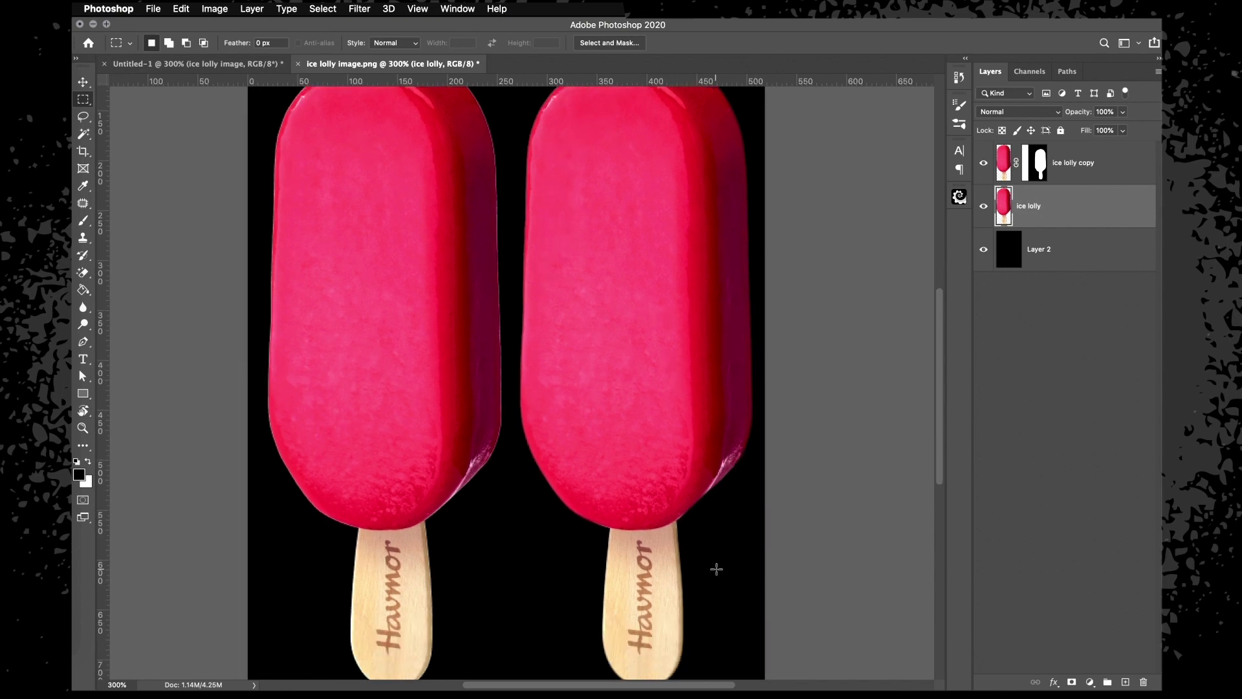
scroll(715, 569, "down", 4)
scroll(716, 569, "up", 6)
scroll(716, 569, "left", 4)
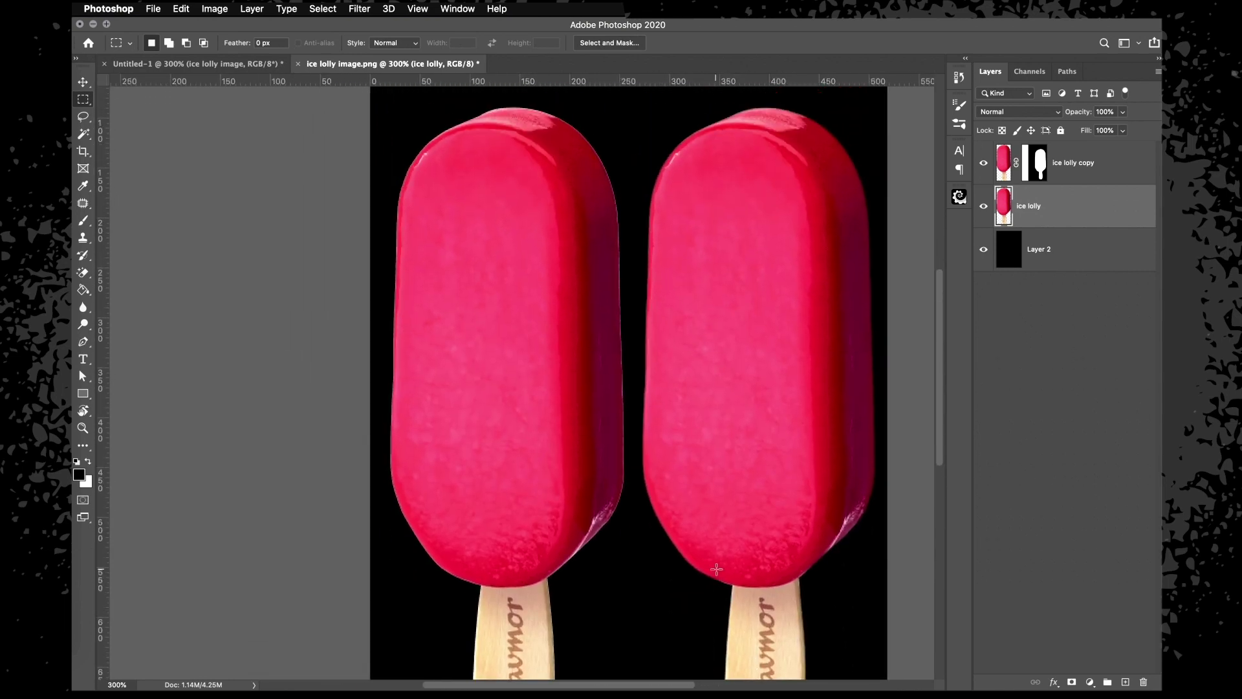
scroll(751, 346, "down", 1)
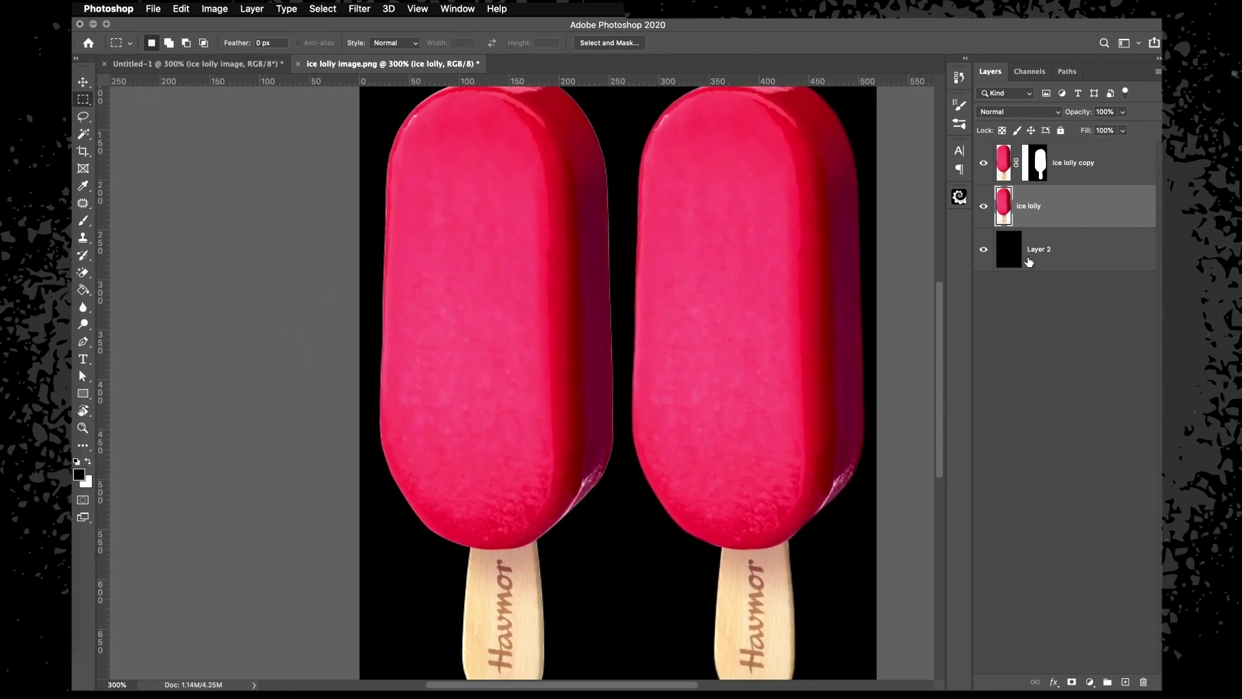
Delete the original ice lolly layer and select the masked copy together with Layer 2
key("Delete")
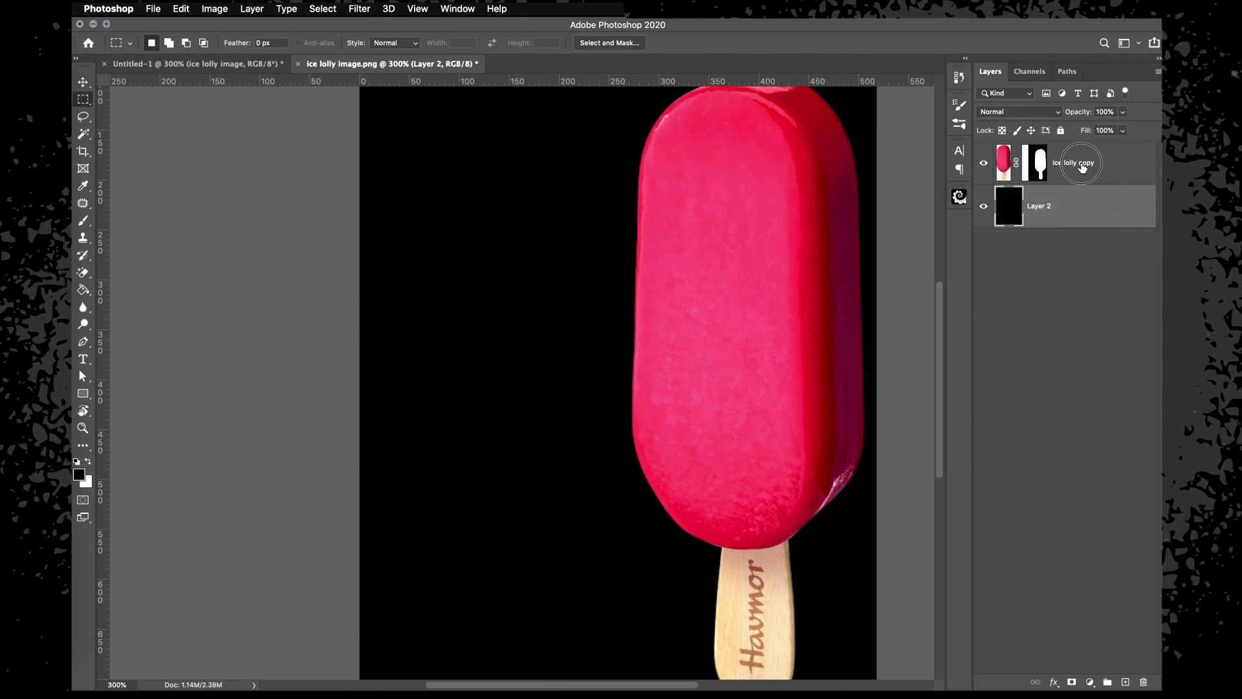
left_click(1082, 167)
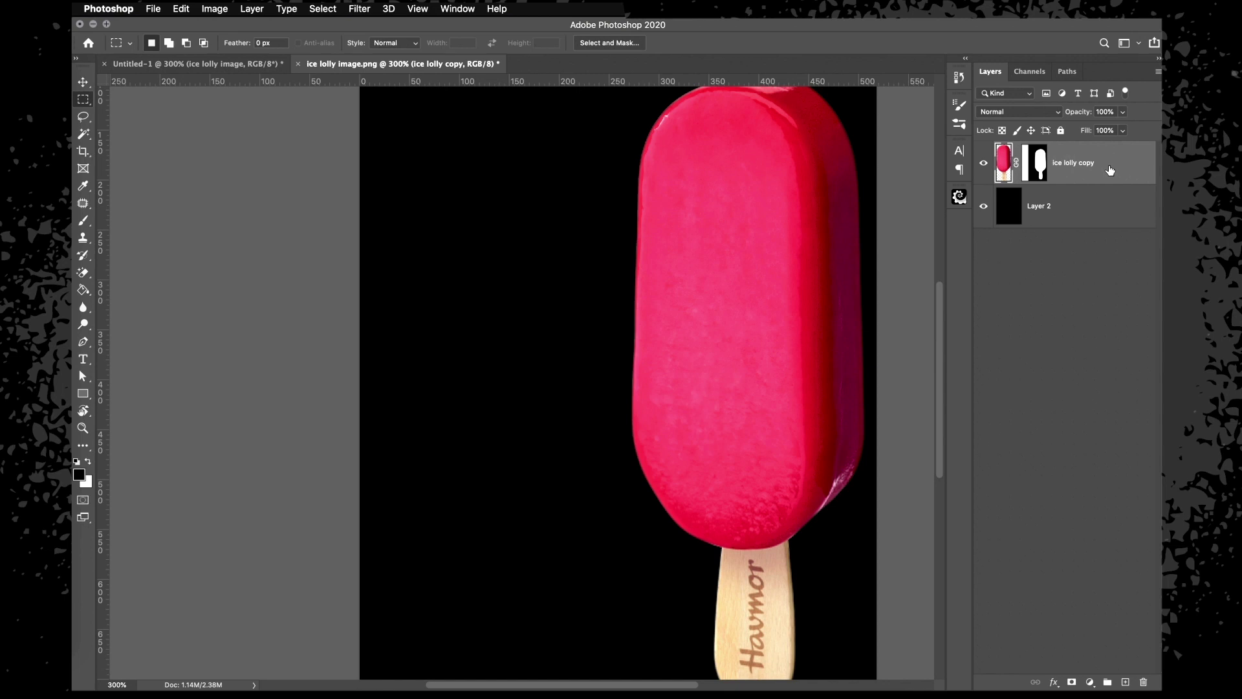
left_click(1104, 207, "shift")
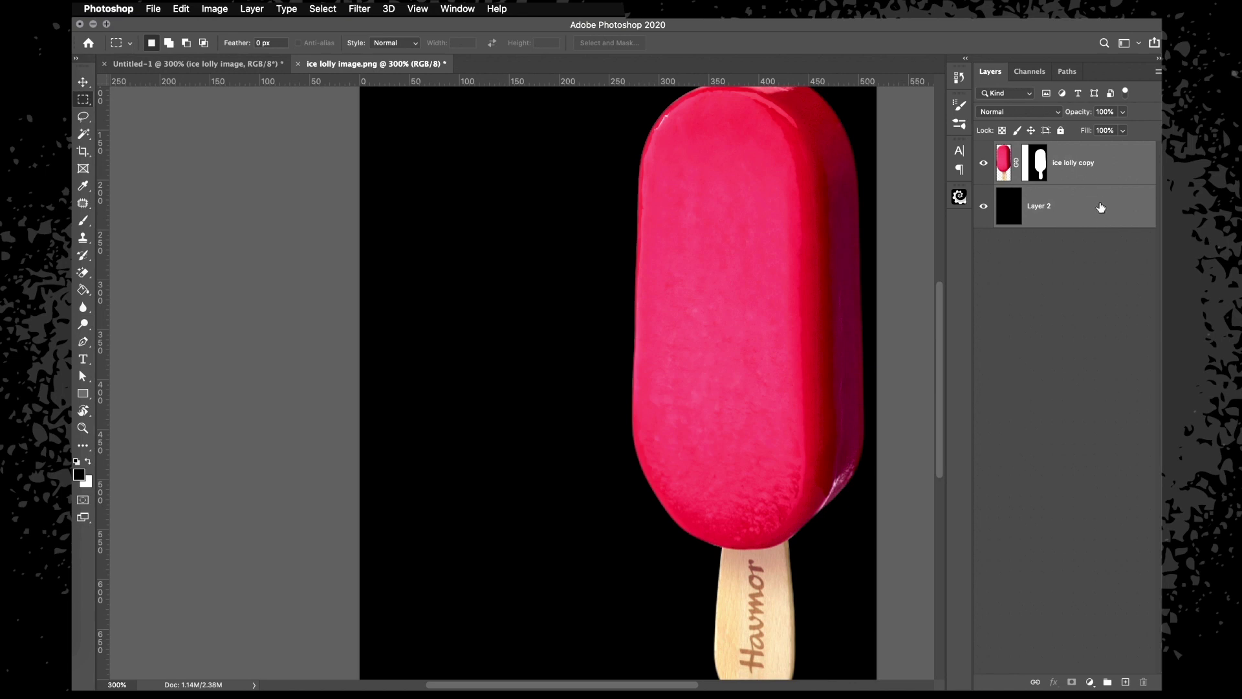
Align the lolly to the left edge, the right edge and the horizontal centre of the black Layer 2 in turn
left_click(84, 82)
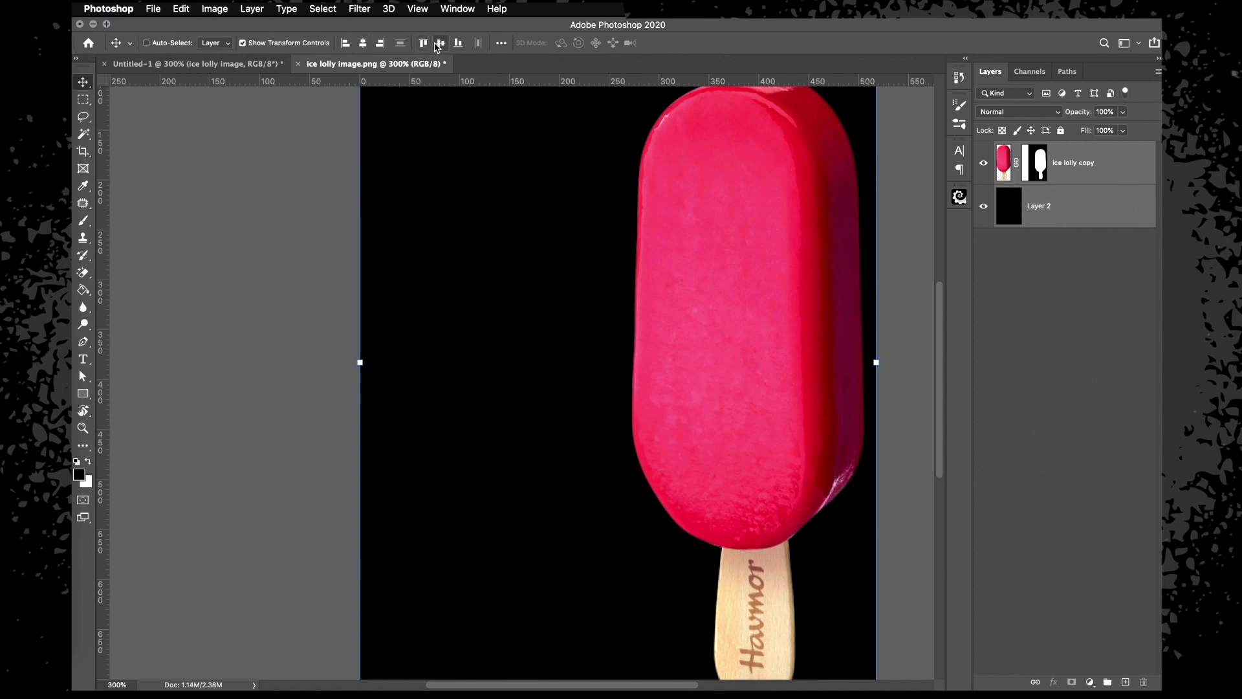
key("super+minus")
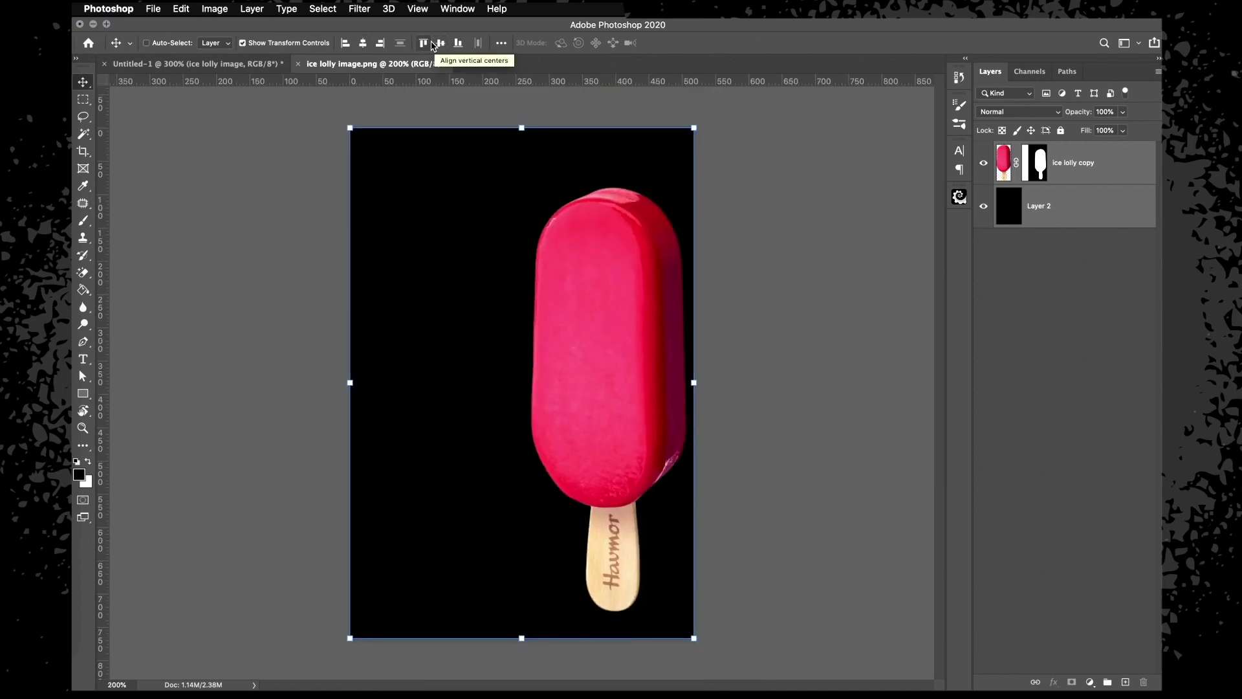
left_click(346, 44)
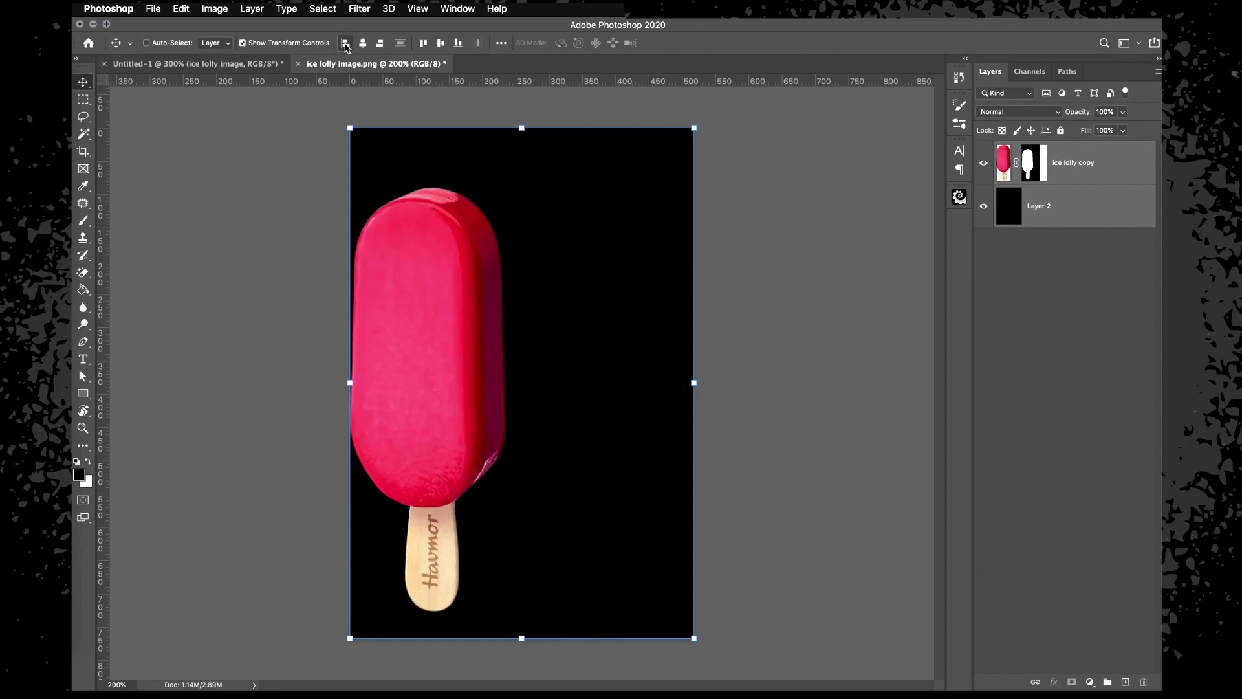
left_click(381, 44)
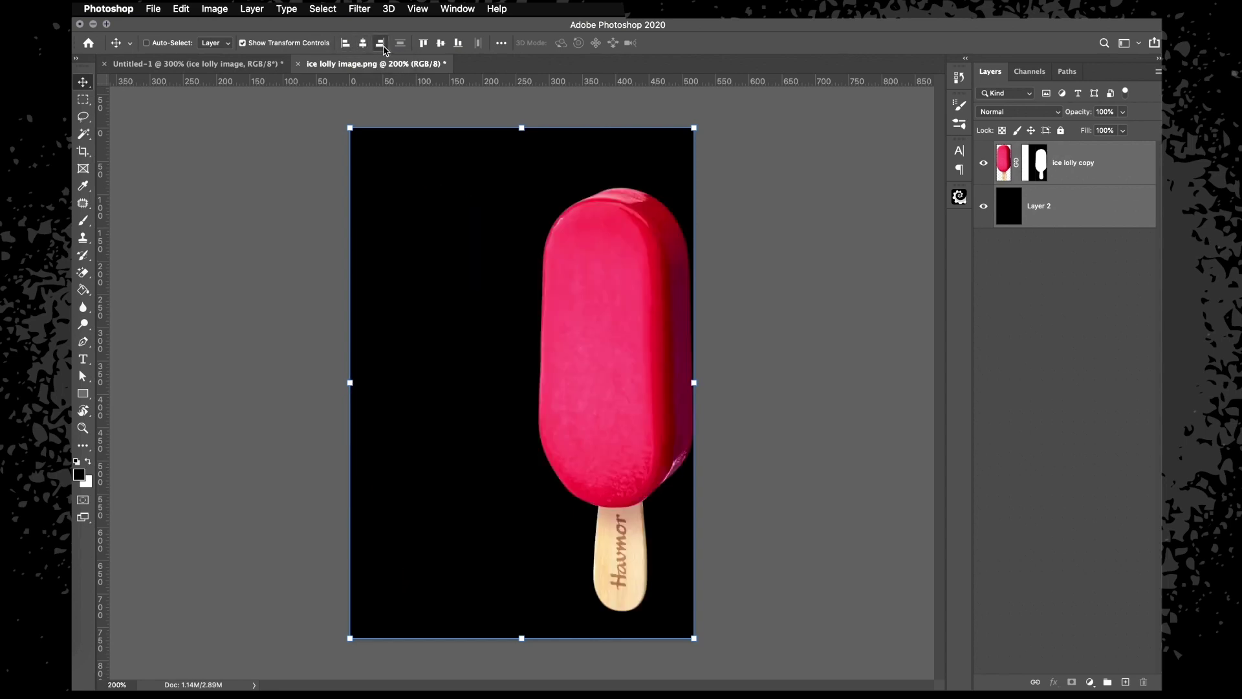
left_click(363, 44)
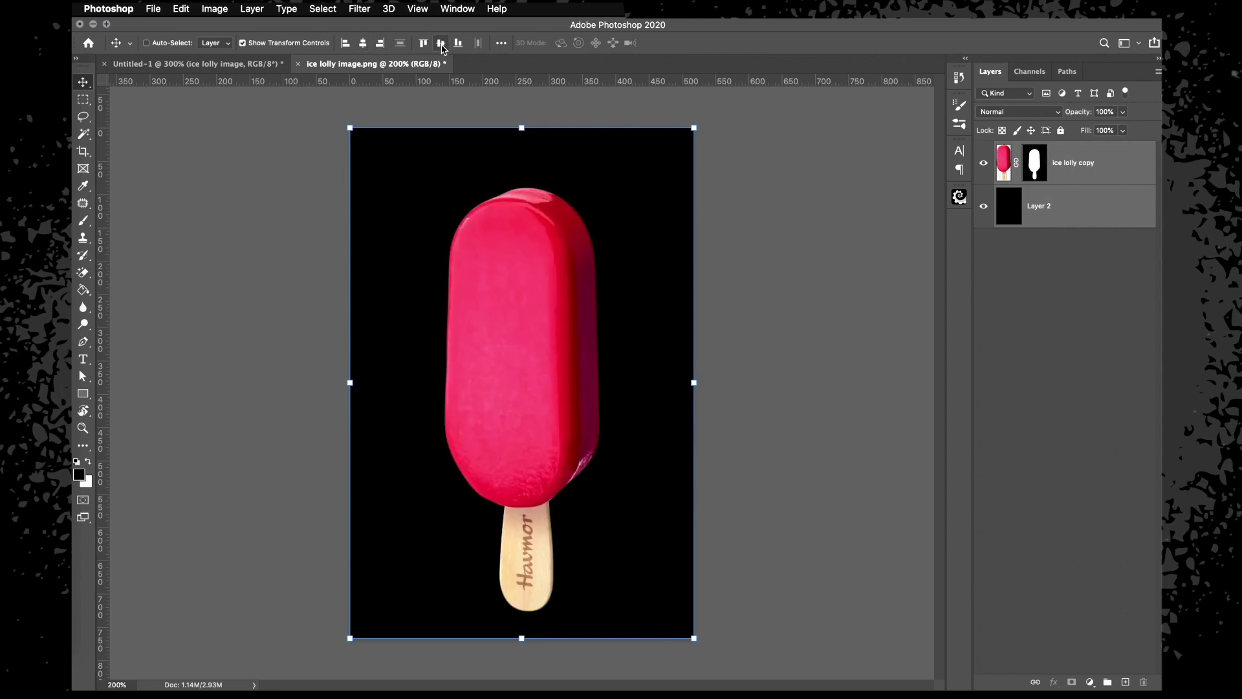
Align the lolly to the left and top edges of the black Layer 2
left_click(345, 43)
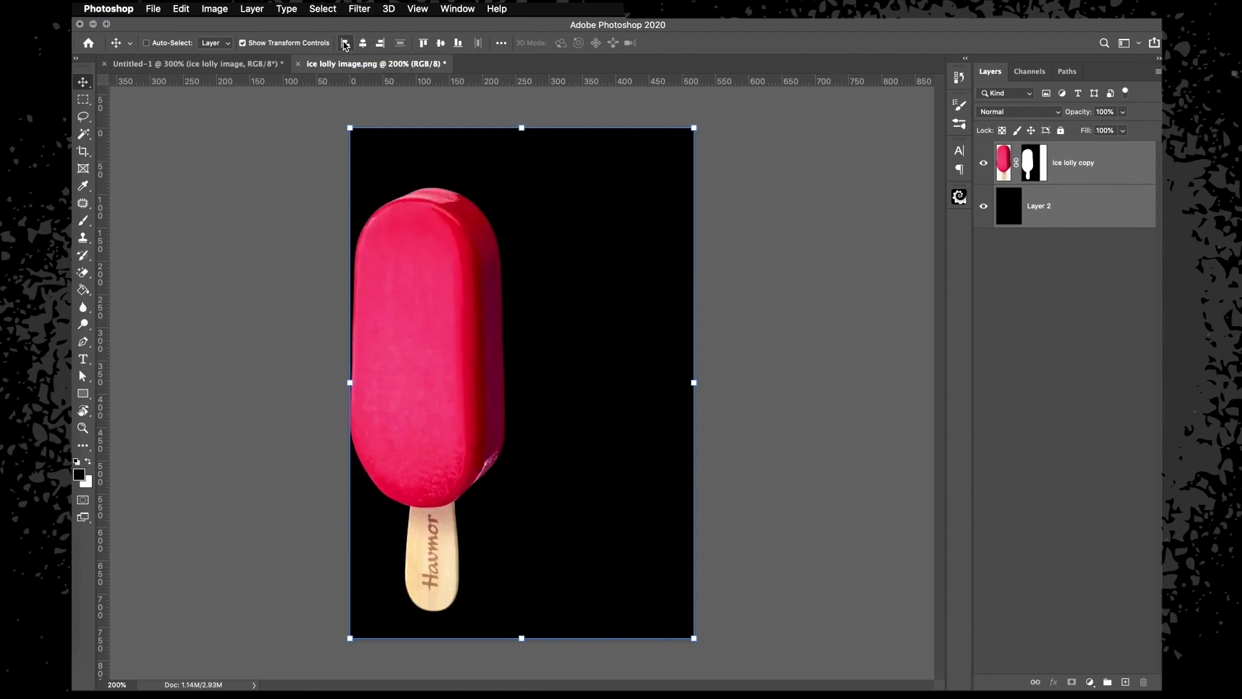
left_click(424, 44)
key("super+z")
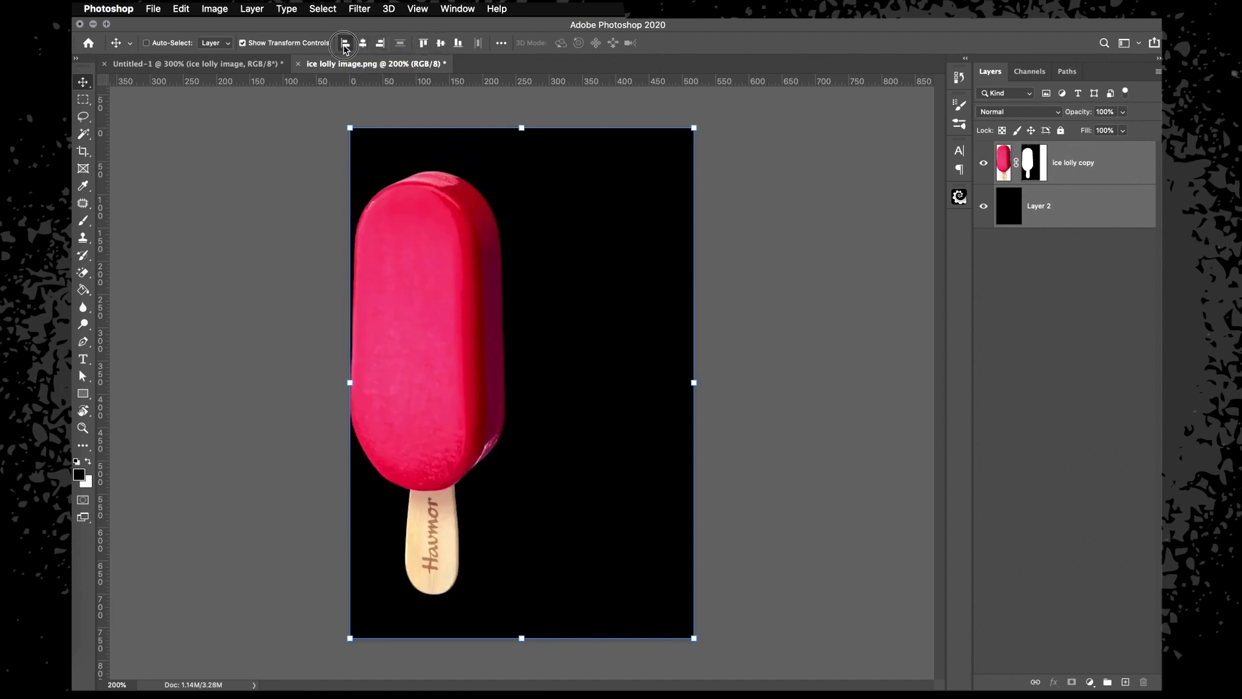
left_click(423, 43)
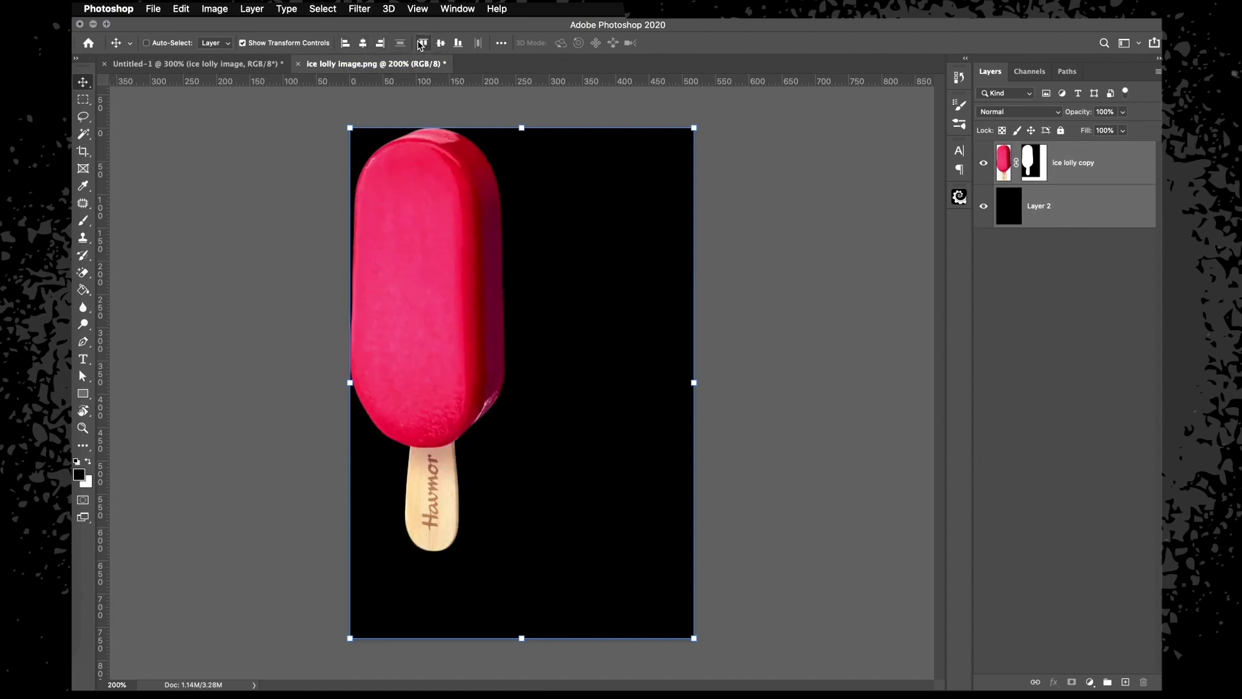
Centre the lolly horizontally and vertically on the black Layer 2
left_click(363, 43)
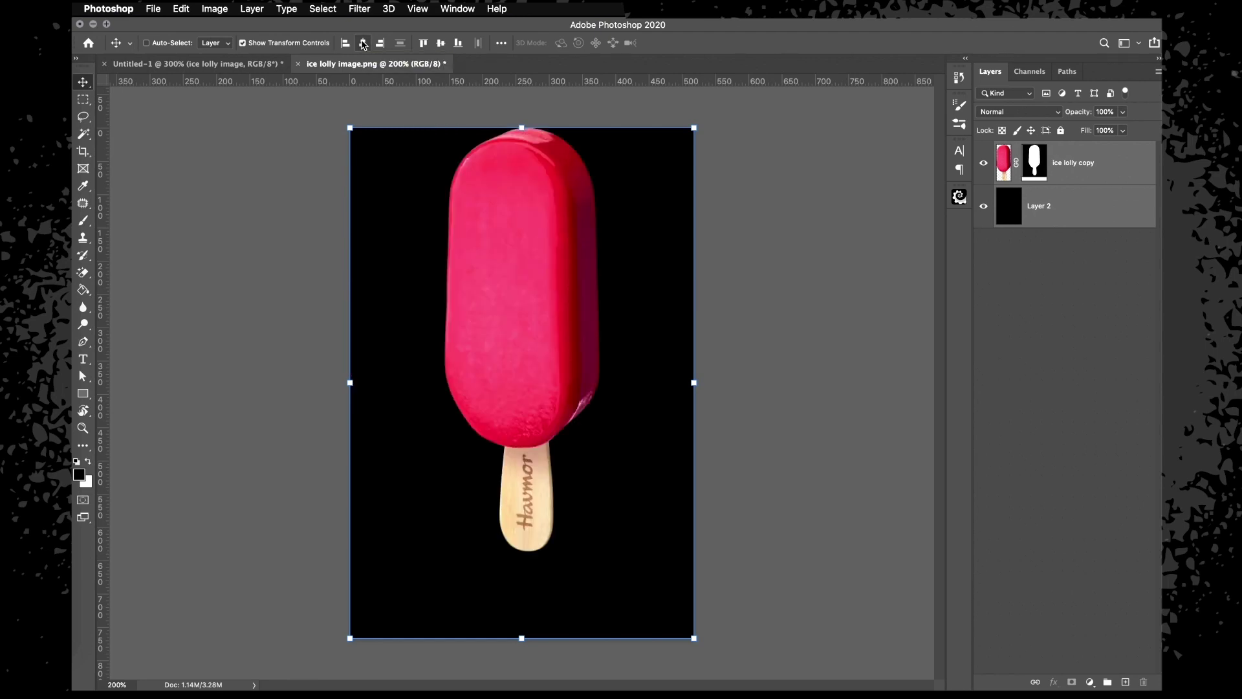
left_click(440, 44)
key("m")
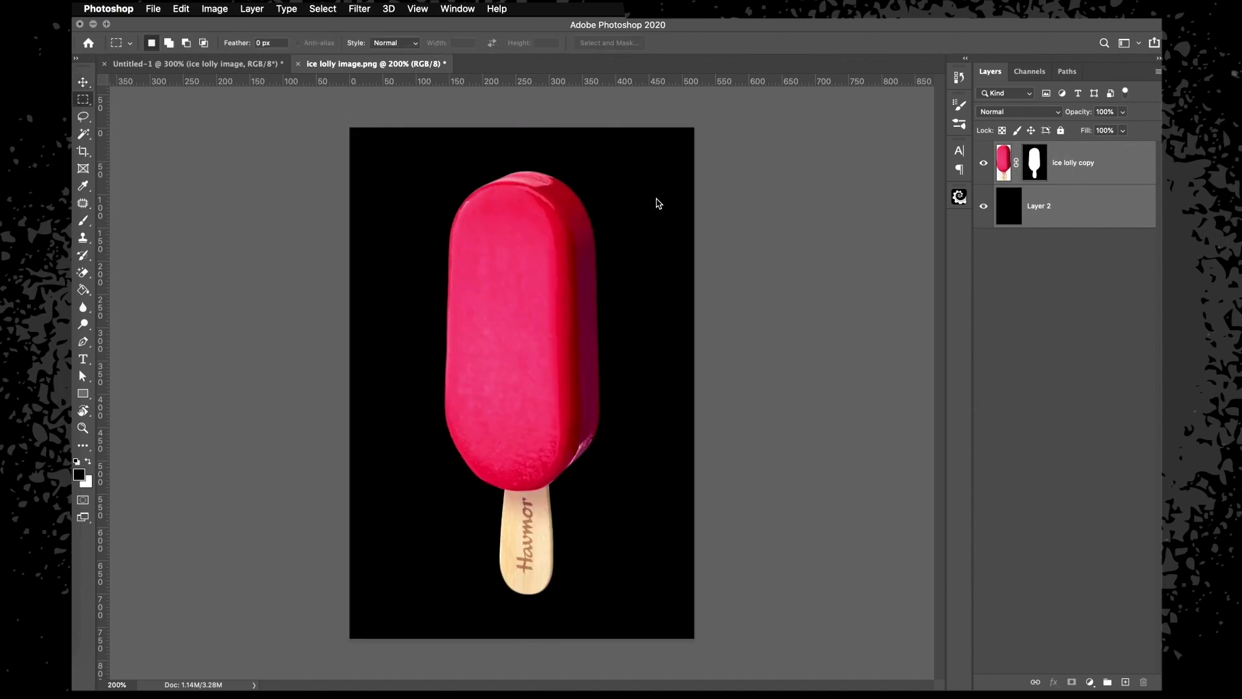
Delete the black Layer 2 and save the ice lolly image with its transparent background
left_click(1071, 216)
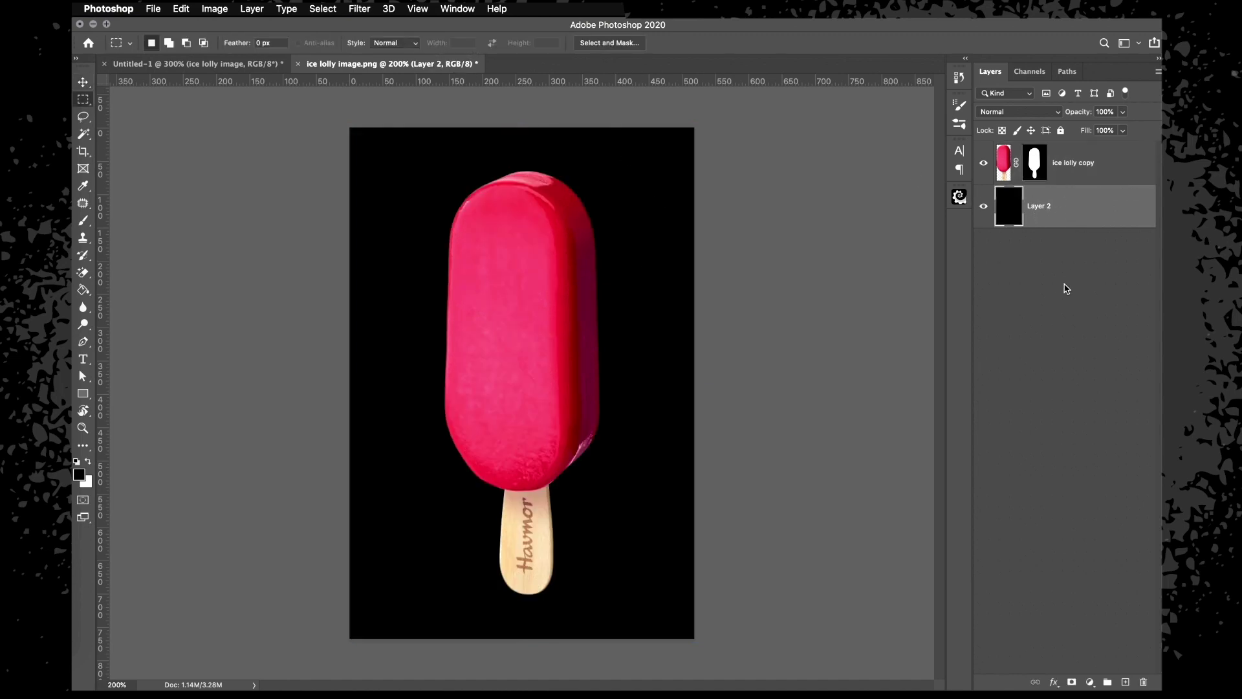
key("Delete")
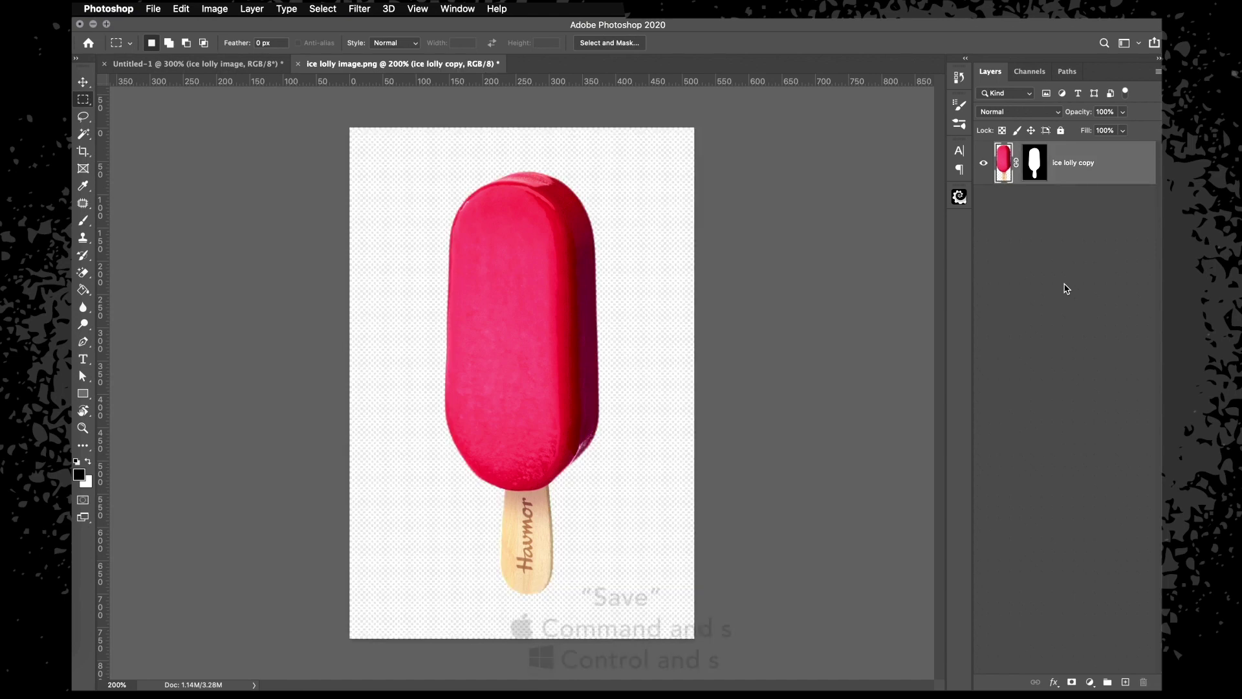
key("super+s")
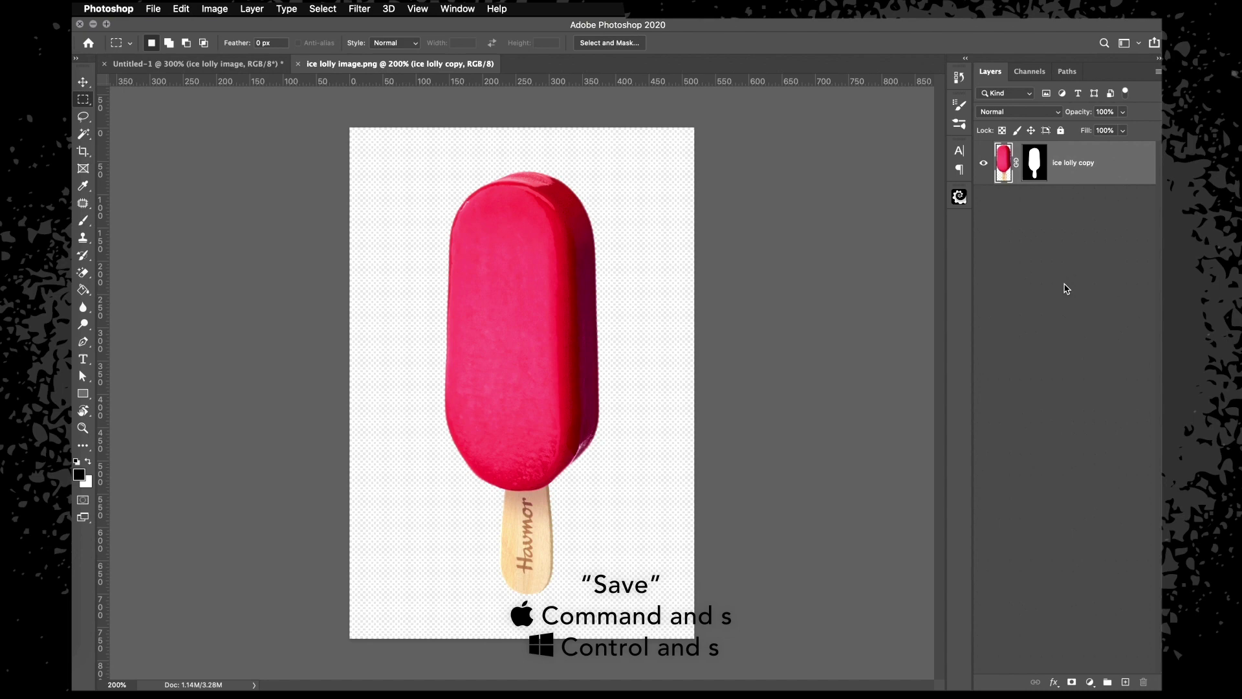
Remove the "Havmor" lettering from the wooden stick in the ice lolly image using the Content-Aware Patch tool, and deselect the patched area
left_click(249, 63)
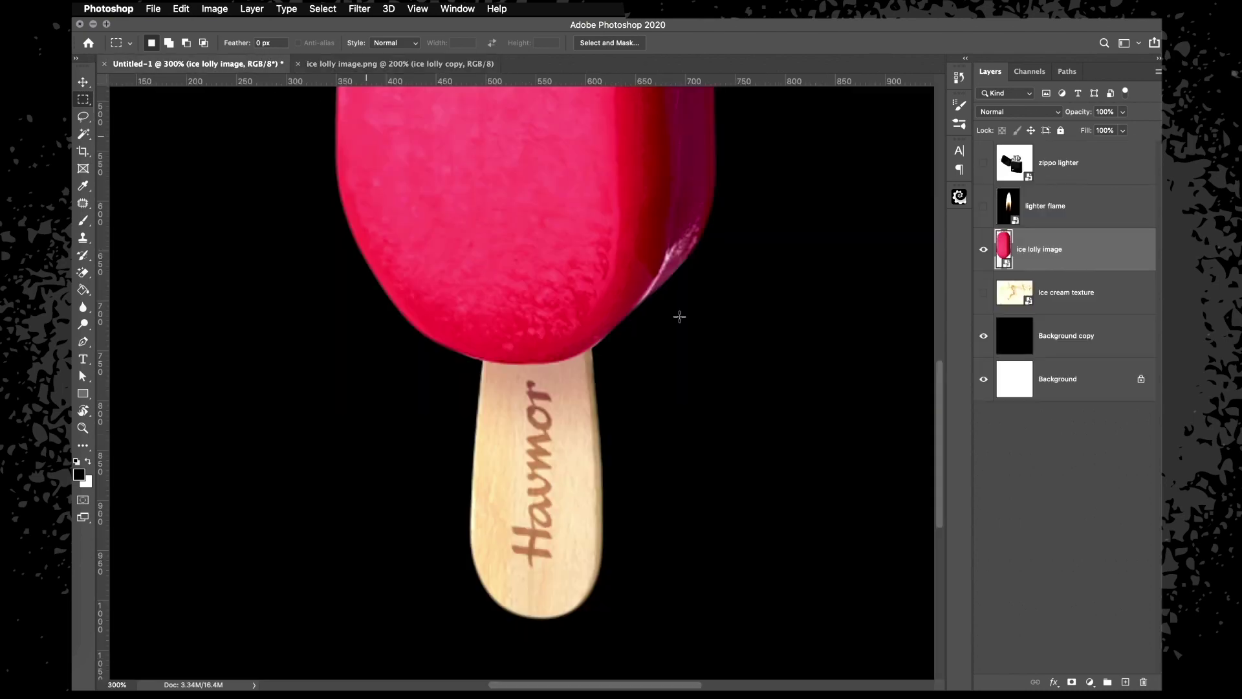
left_click(353, 63)
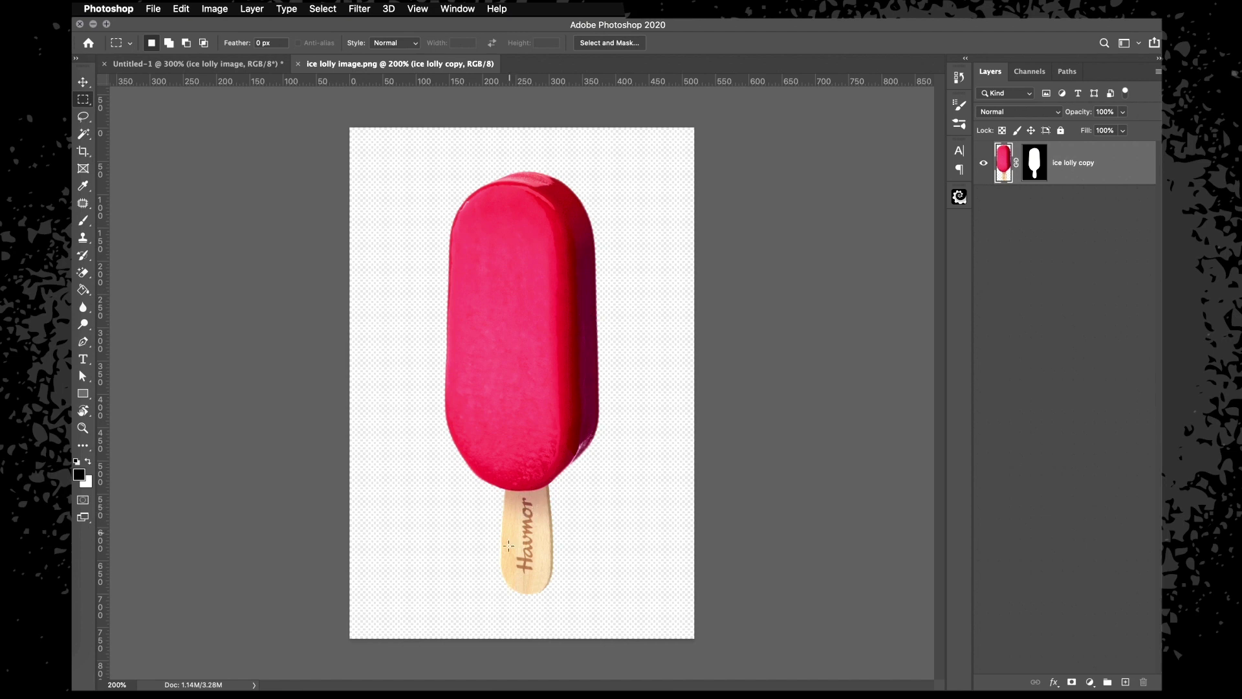
key("super+plus")
key("super+plus")
scroll(538, 552, "down", 10)
key("super+plus")
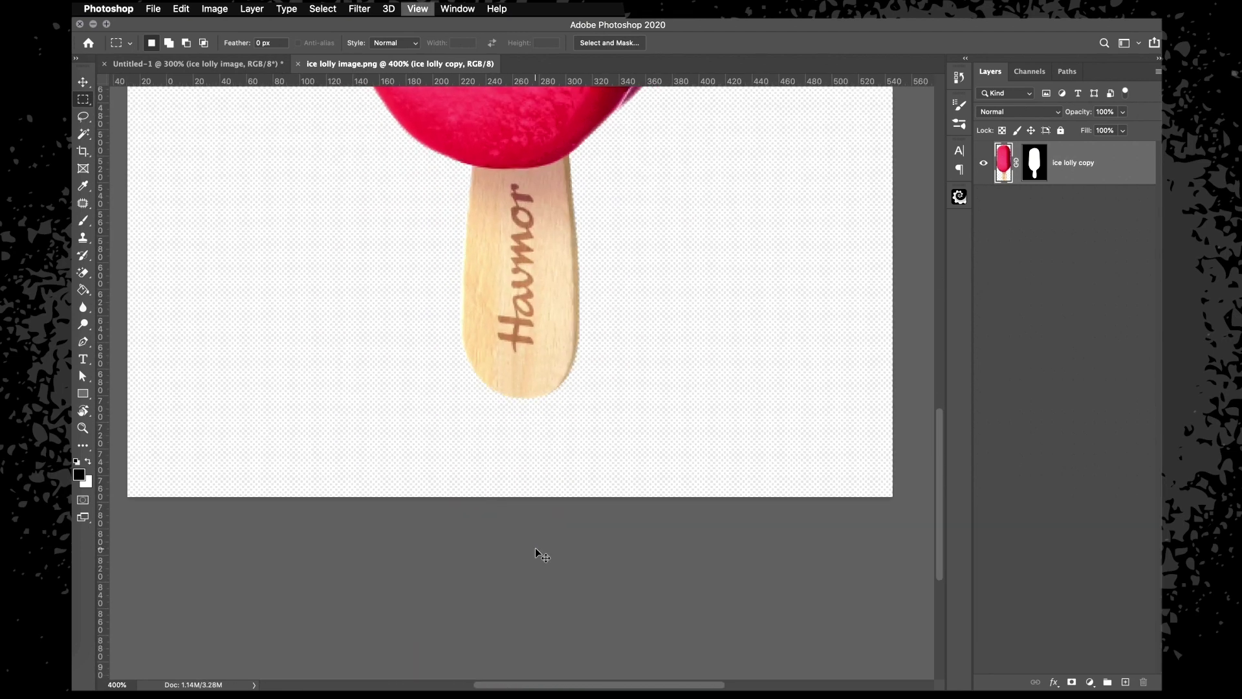
left_click(83, 203)
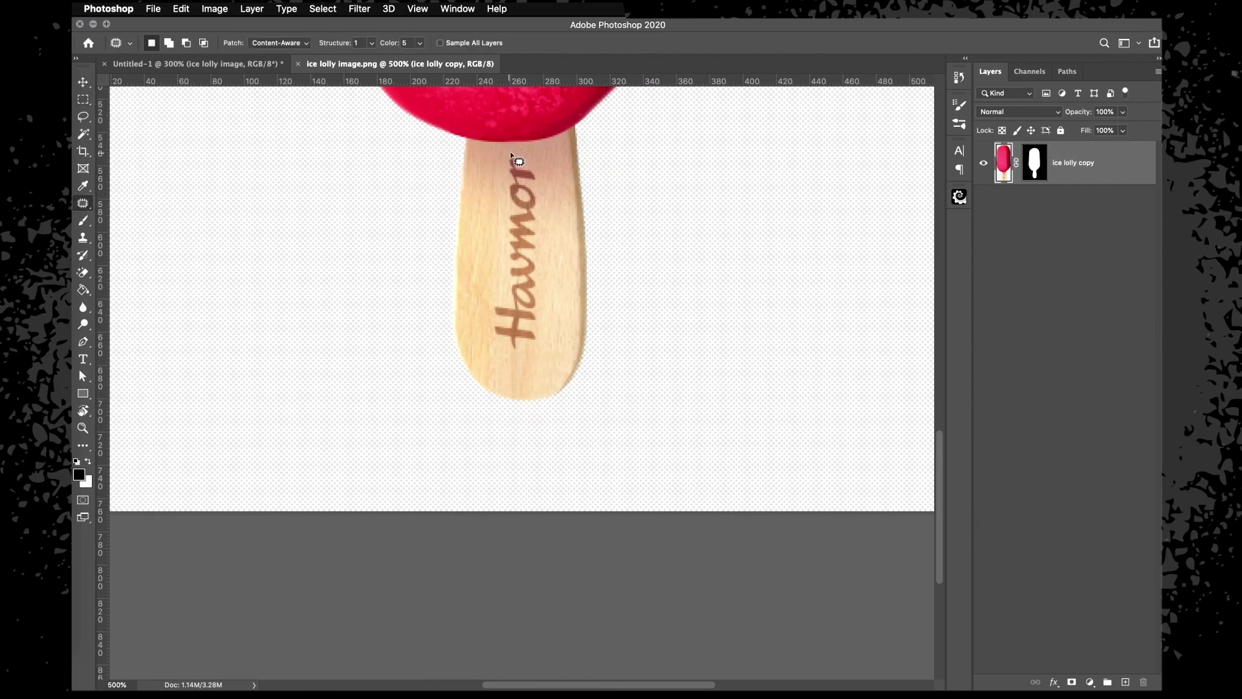
mouse_move(506, 162)
left_mouse_down()
mouse_move(507, 299)
mouse_move(485, 327)
mouse_move(512, 362)
mouse_move(539, 348)
mouse_move(555, 280)
mouse_move(544, 157)
mouse_move(498, 188)
left_mouse_up()
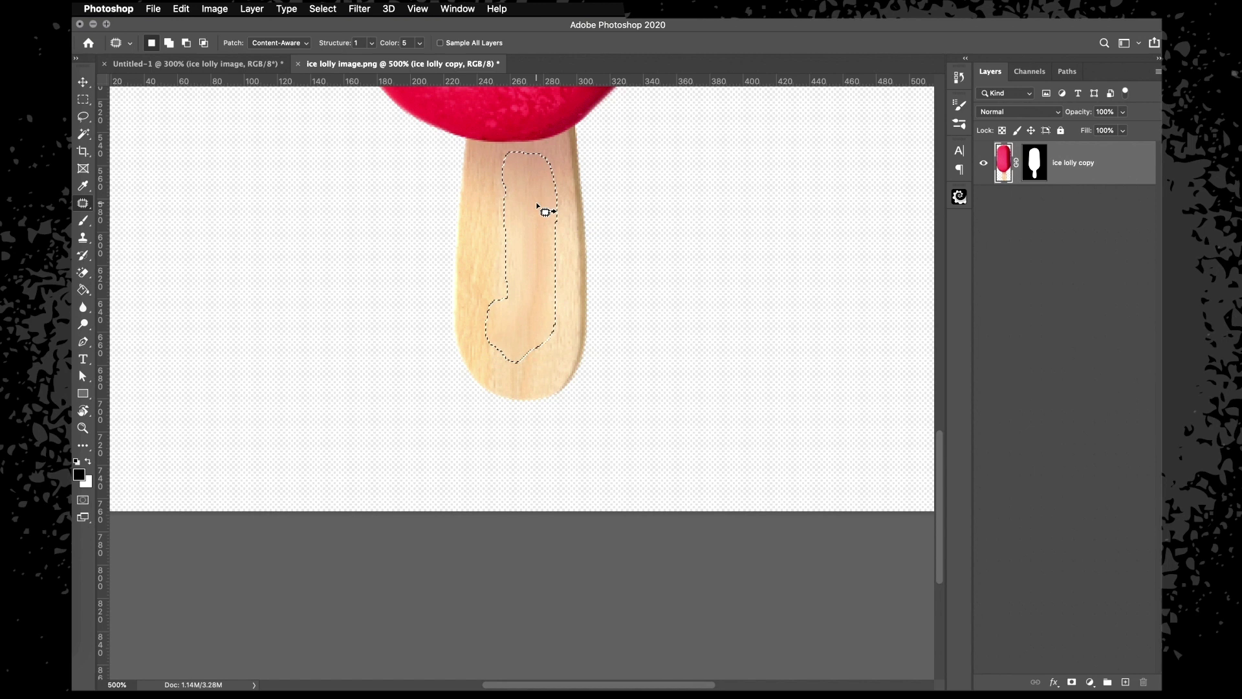
key("ctrl+d")
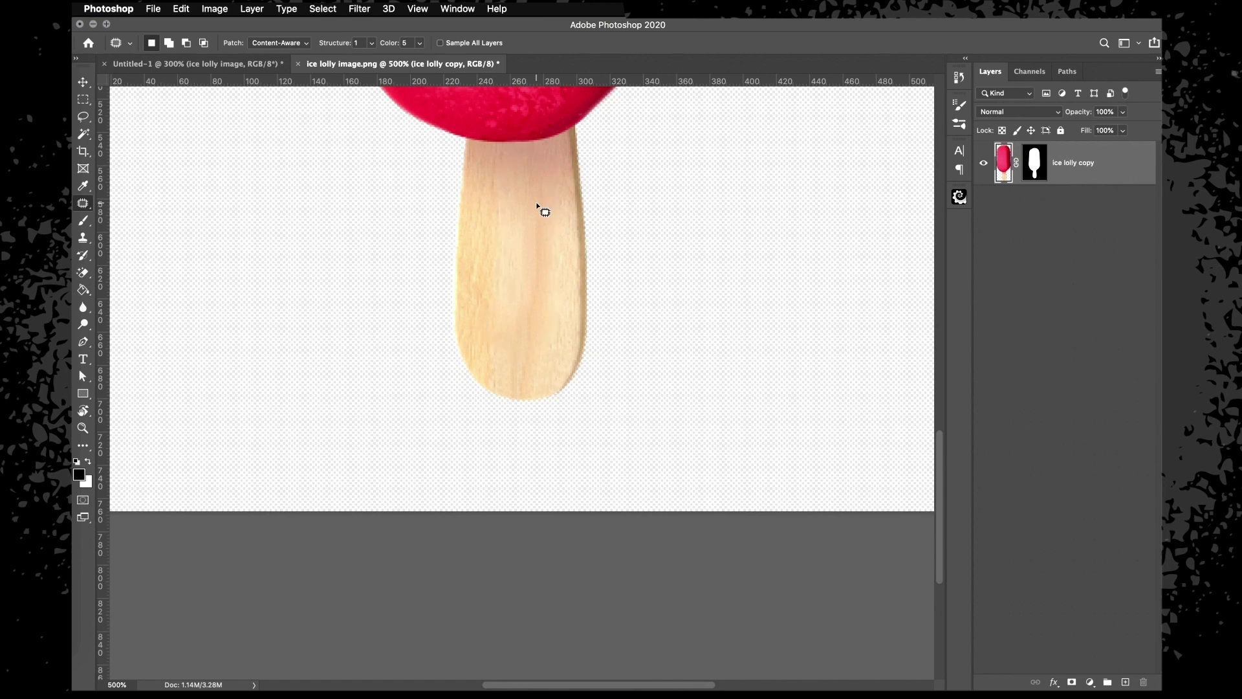
Add horizontal text with the person's full name, starting beside the wooden stick
left_click(86, 361)
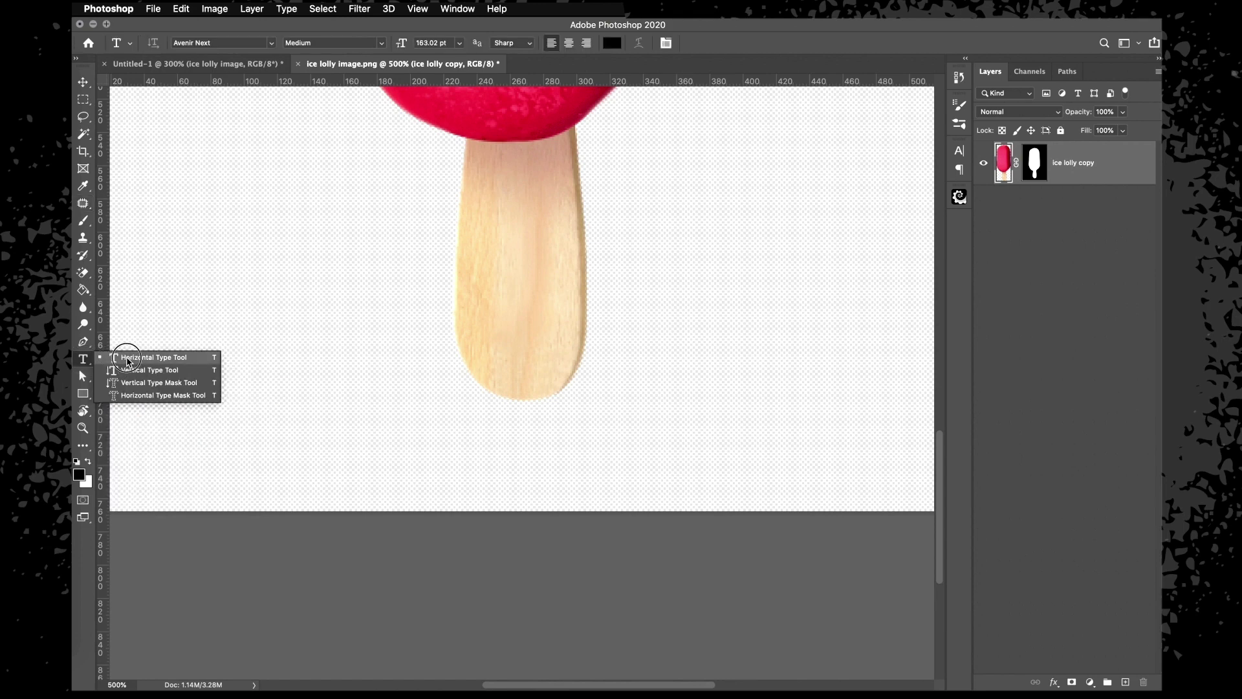
left_click(127, 356)
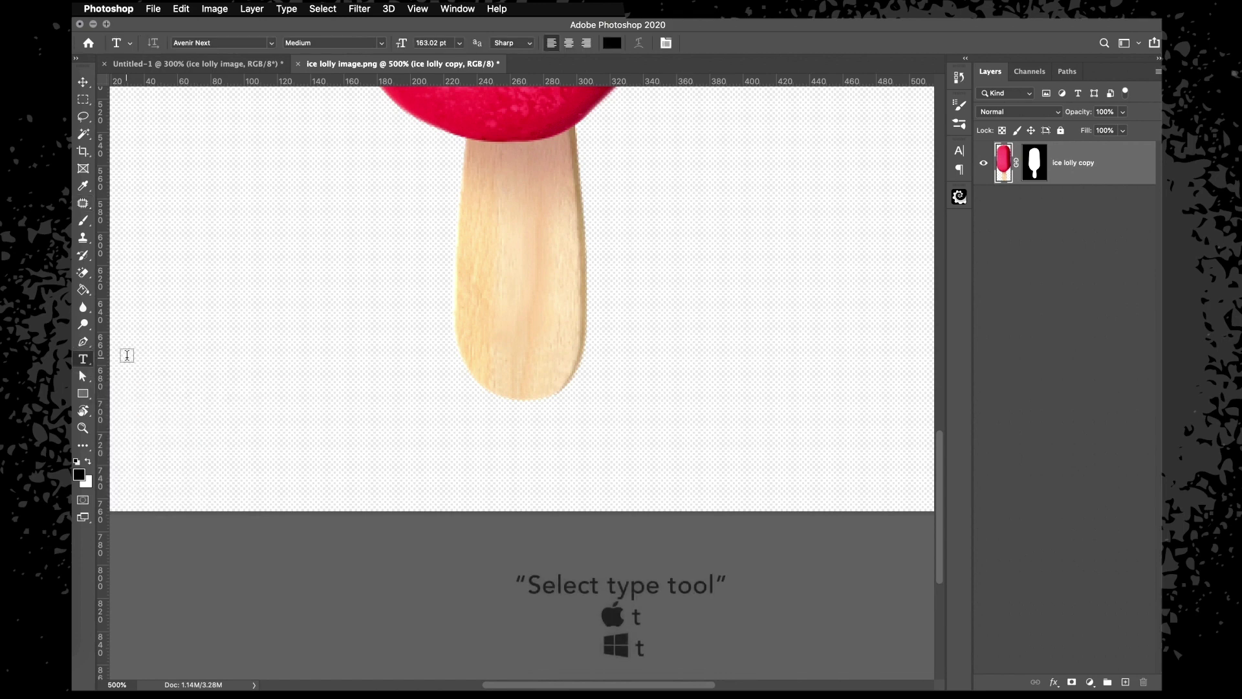
left_click(414, 245)
type("JOO")
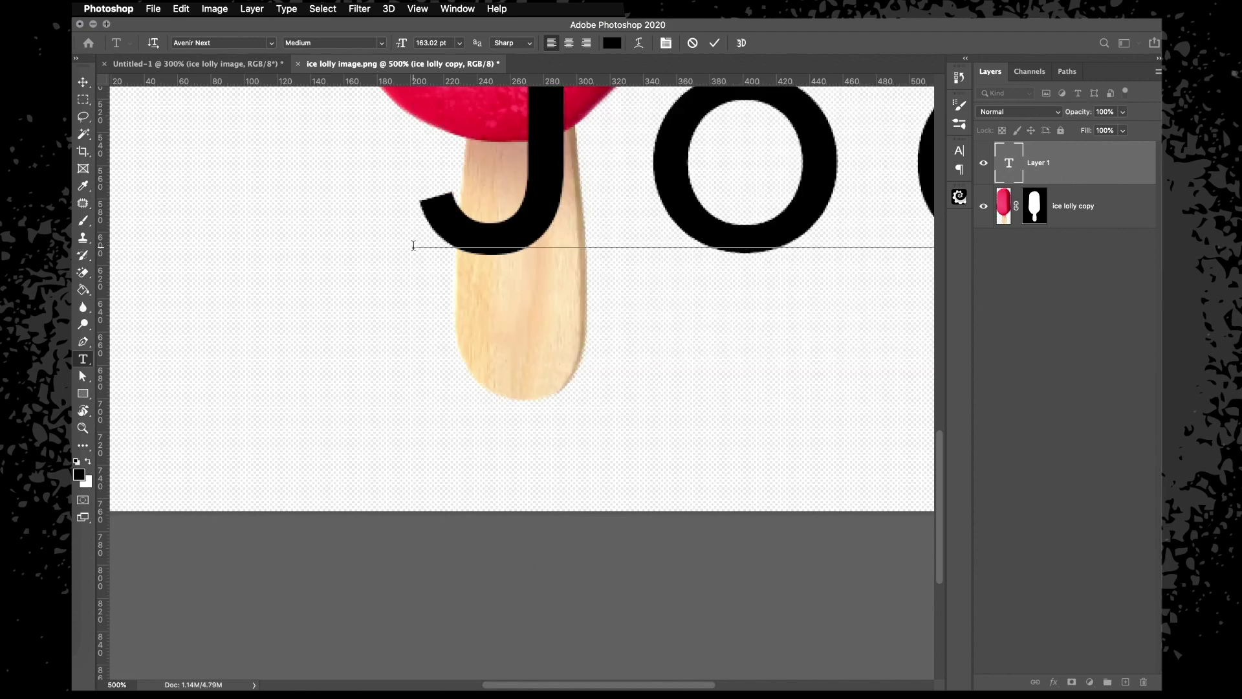
key("ctrl+a")
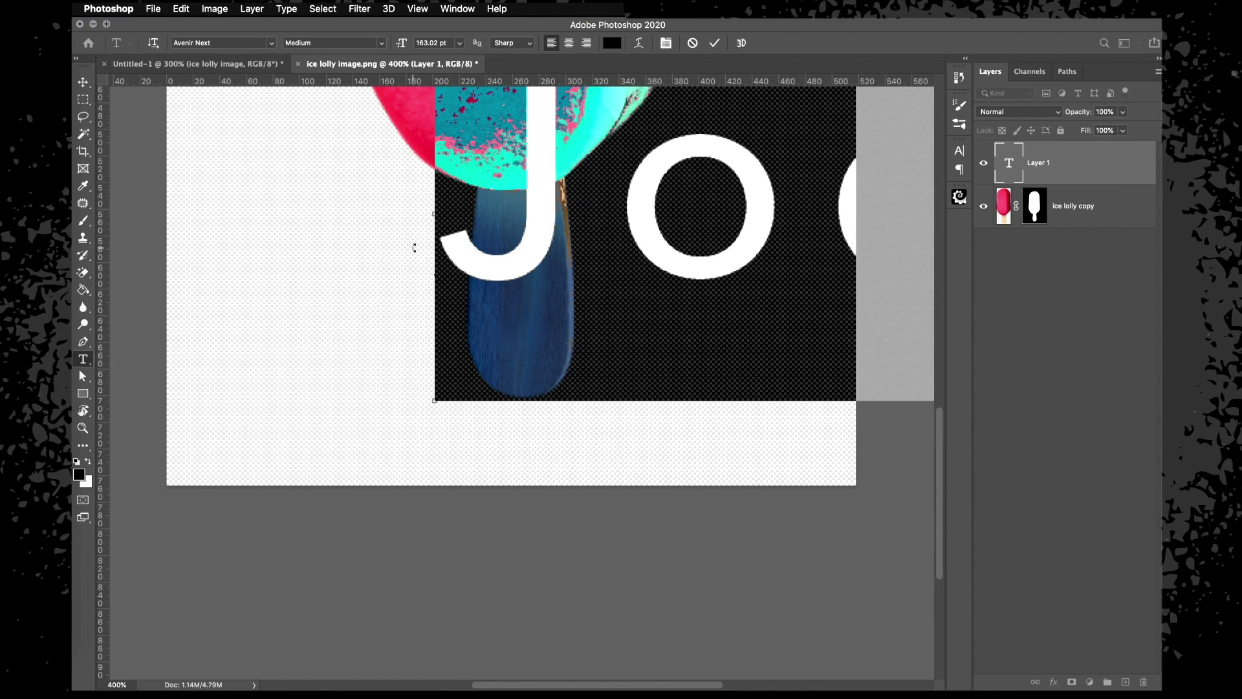
left_click(604, 212)
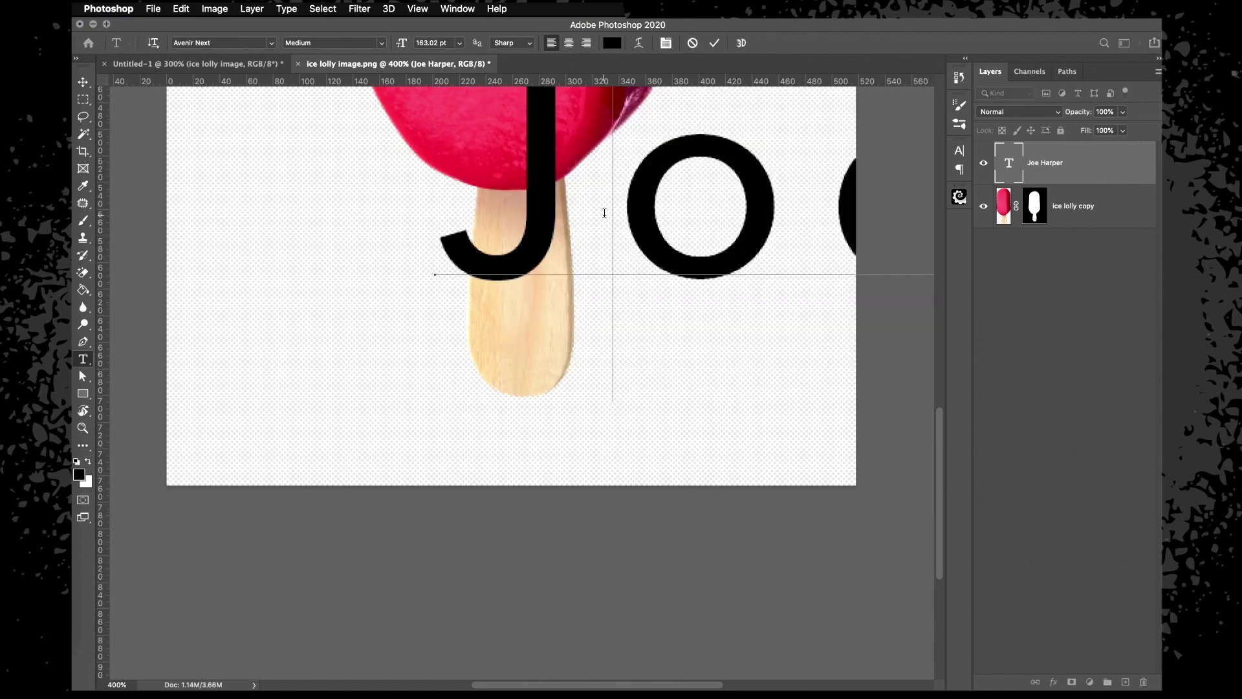
Set the font size of the whole name text to 12 pt
key("ctrl+a")
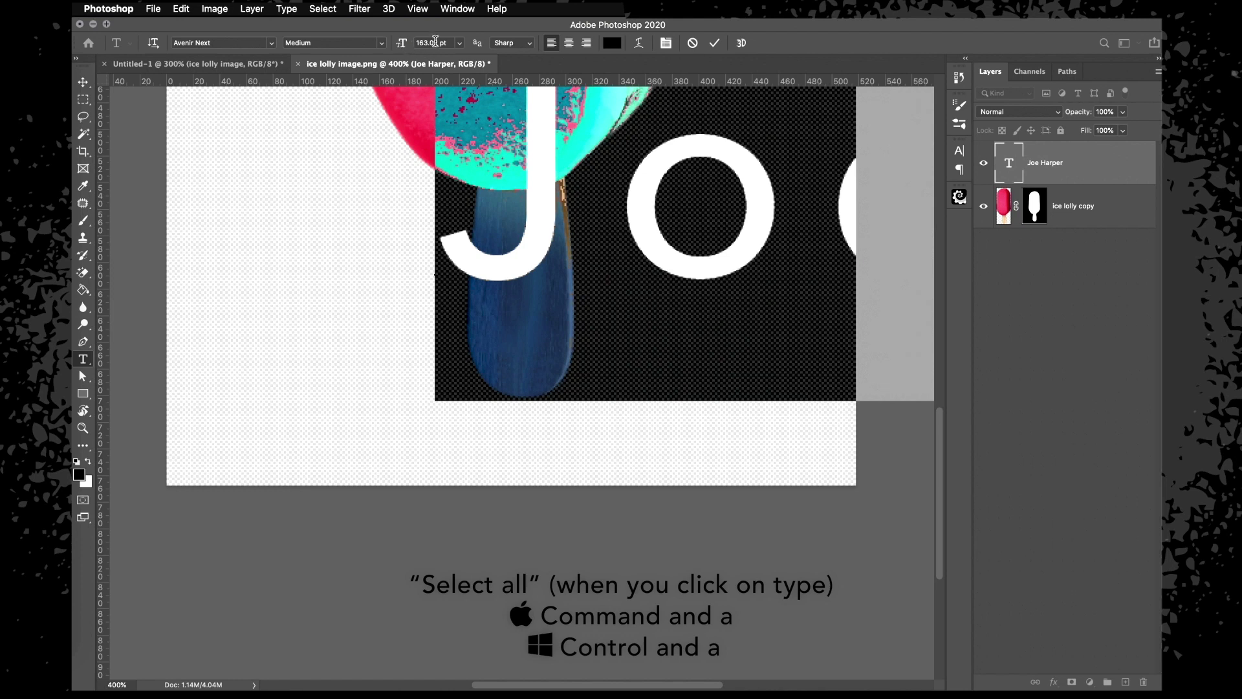
left_click_drag(402, 44, 336, 43)
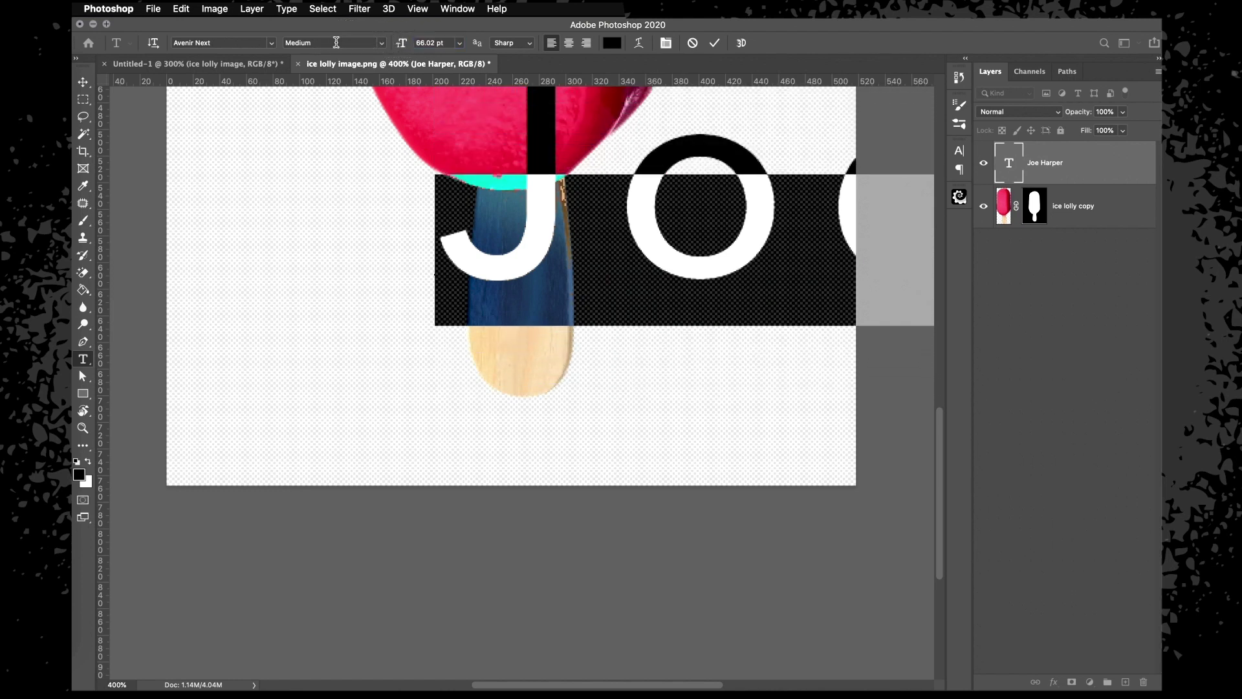
left_click(459, 43)
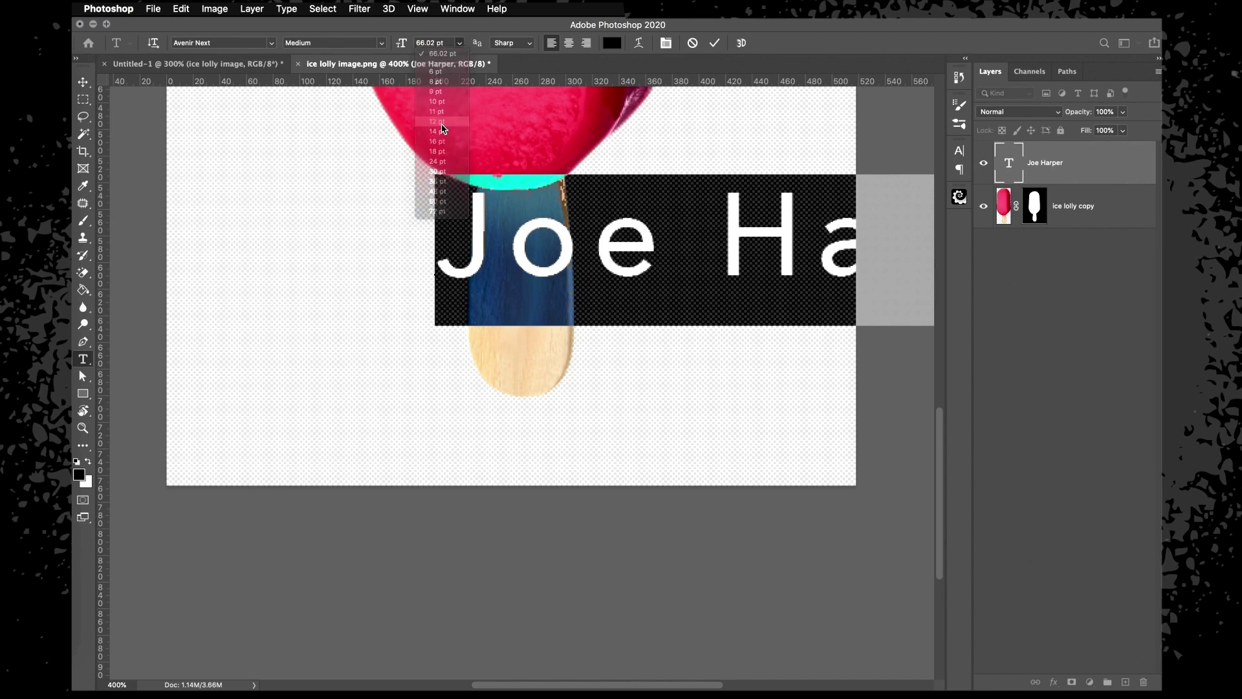
left_click(443, 123)
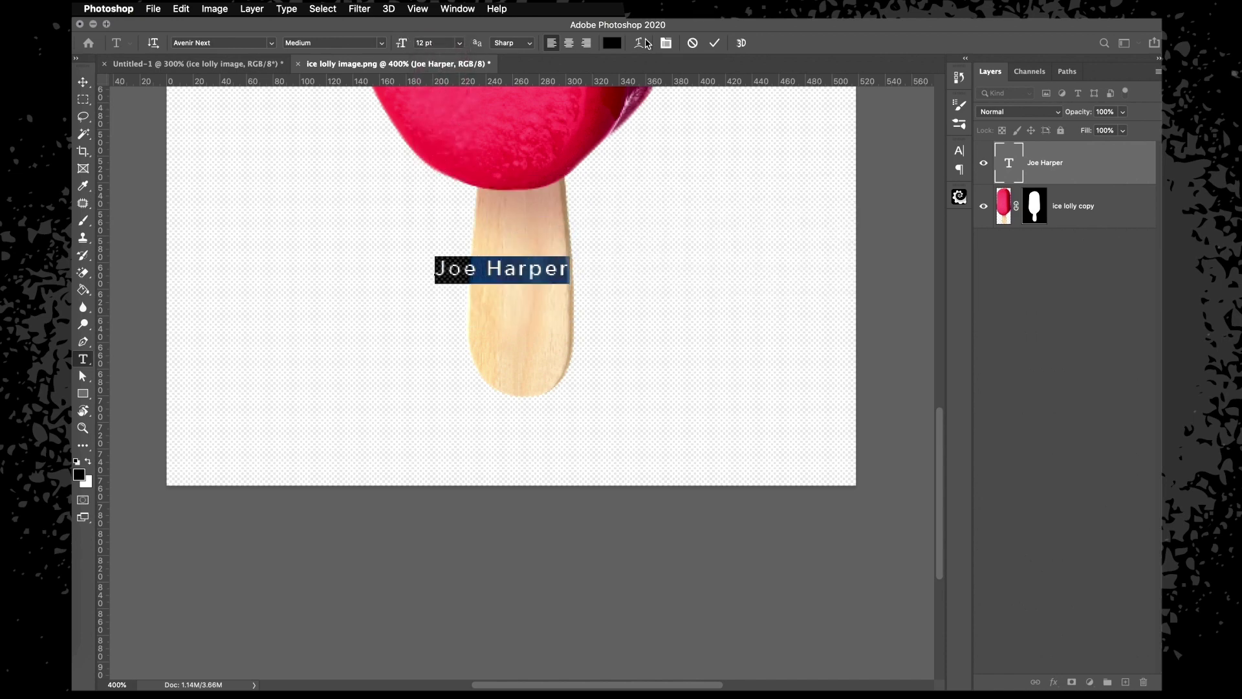
Set the name text's leading to Auto and its tracking to 0
left_click(665, 44)
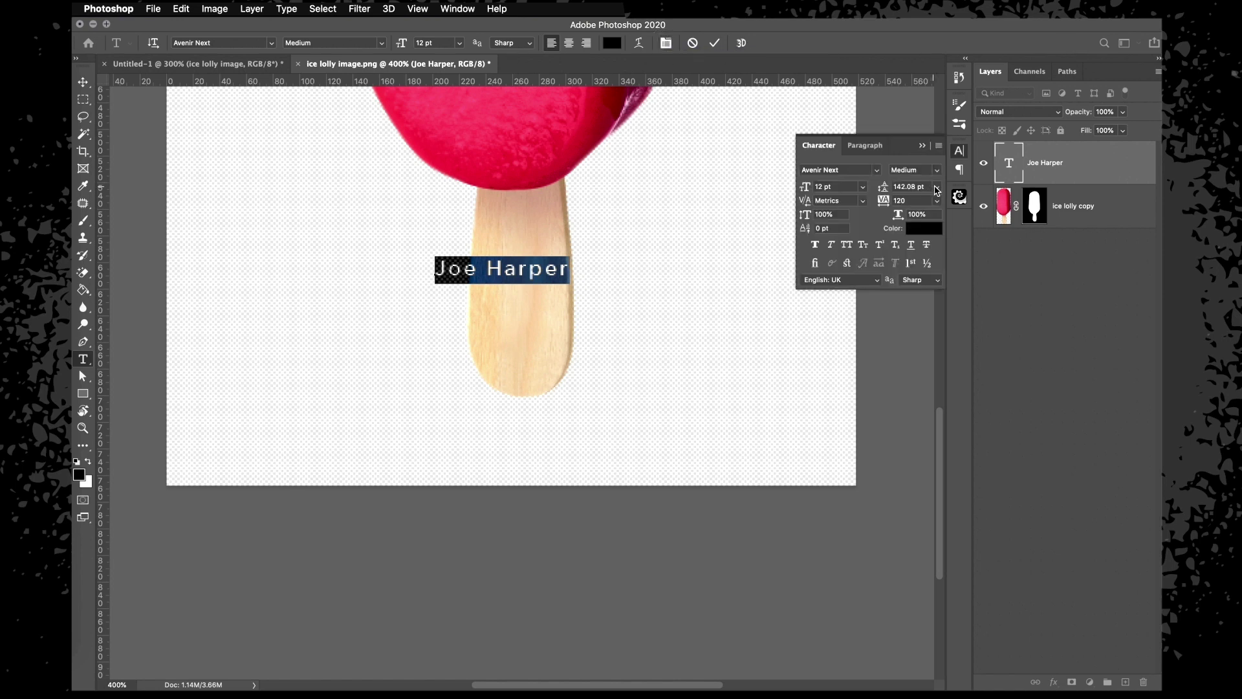
left_click(939, 187)
left_click(919, 200)
left_click(938, 203)
left_click(915, 279)
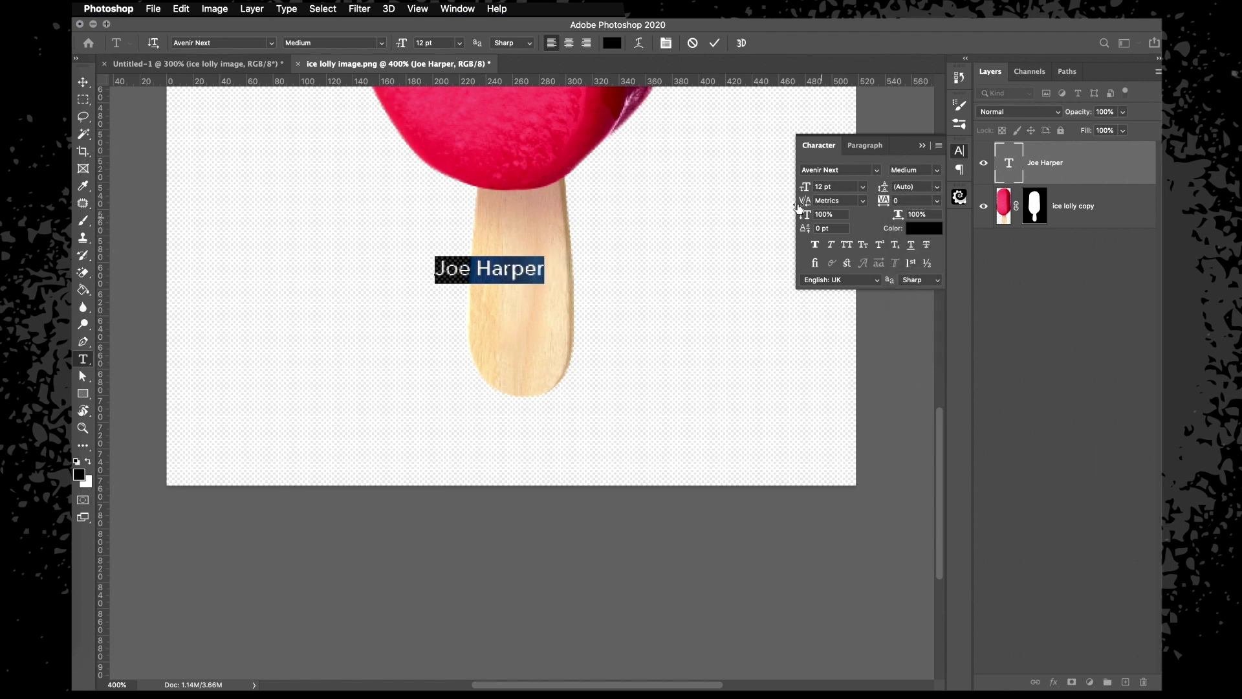
Change the name text's font to Brush Script MT and commit the text edit
left_click(878, 171)
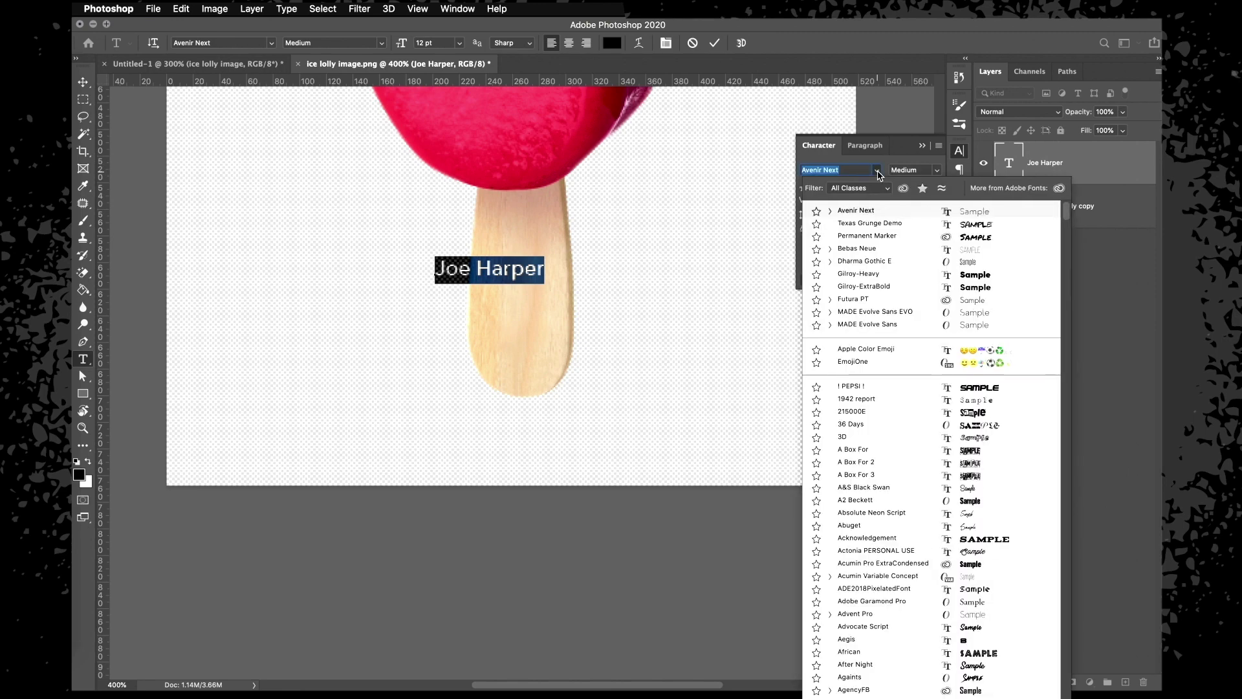
scroll(952, 473, "down", 10)
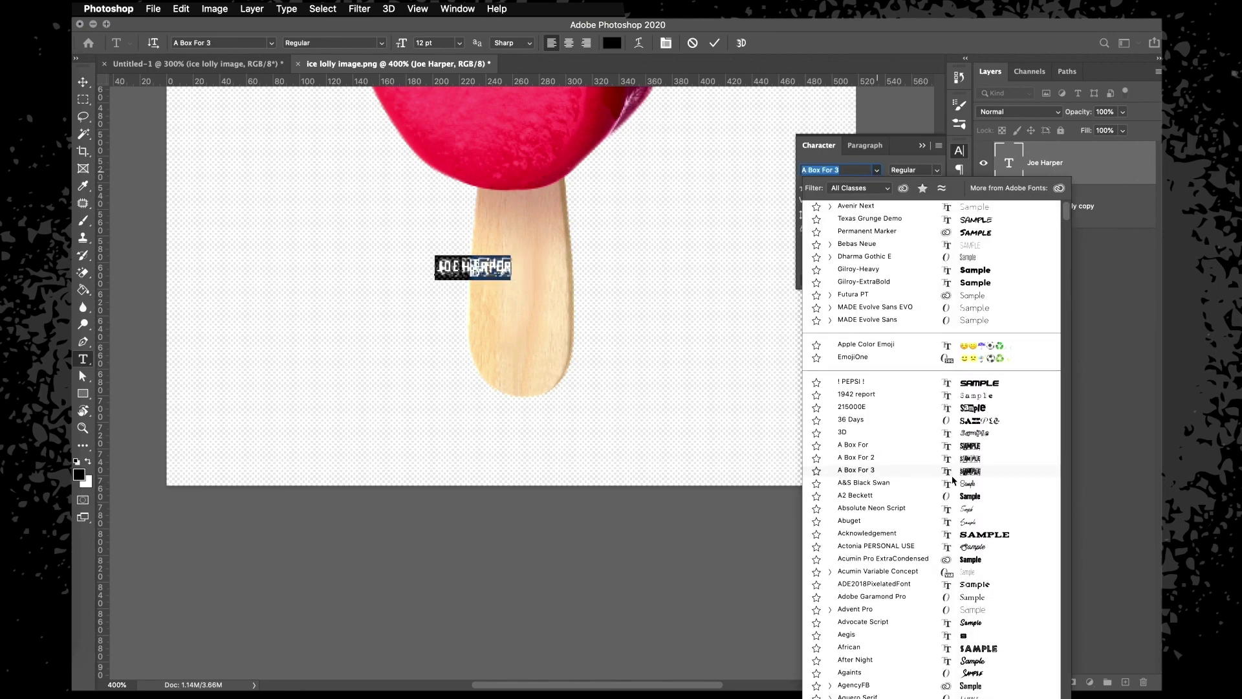
scroll(953, 475, "down", 10)
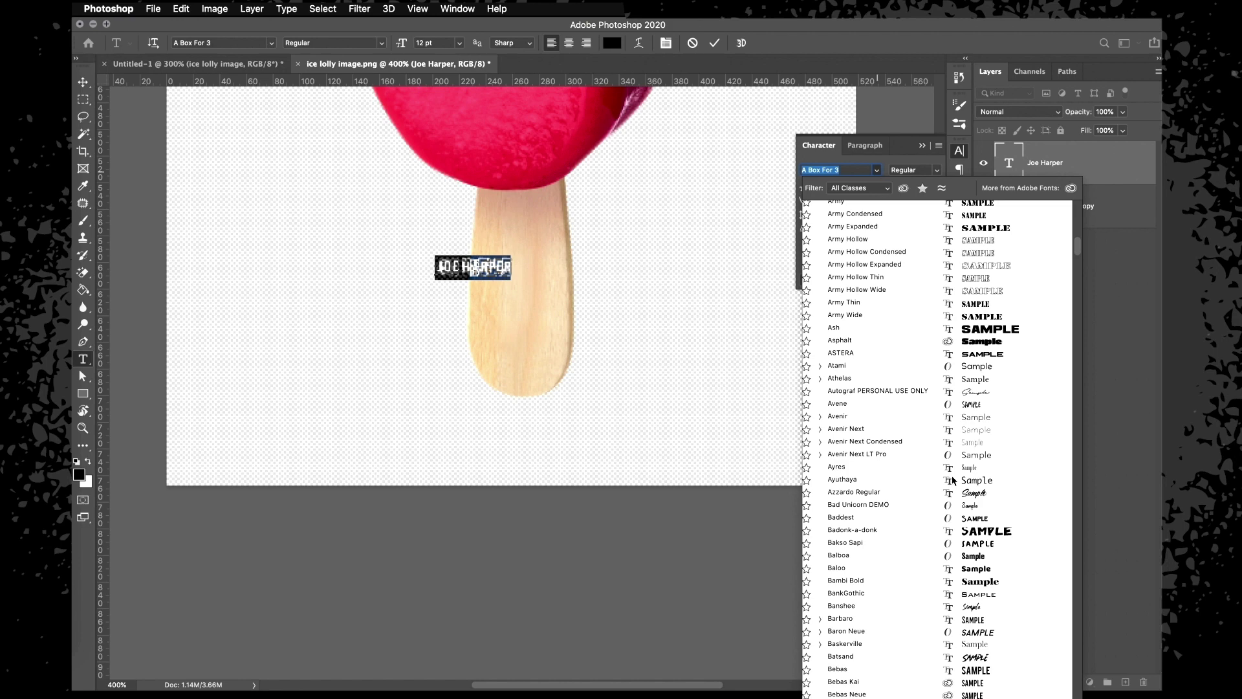
scroll(952, 472, "down", 10)
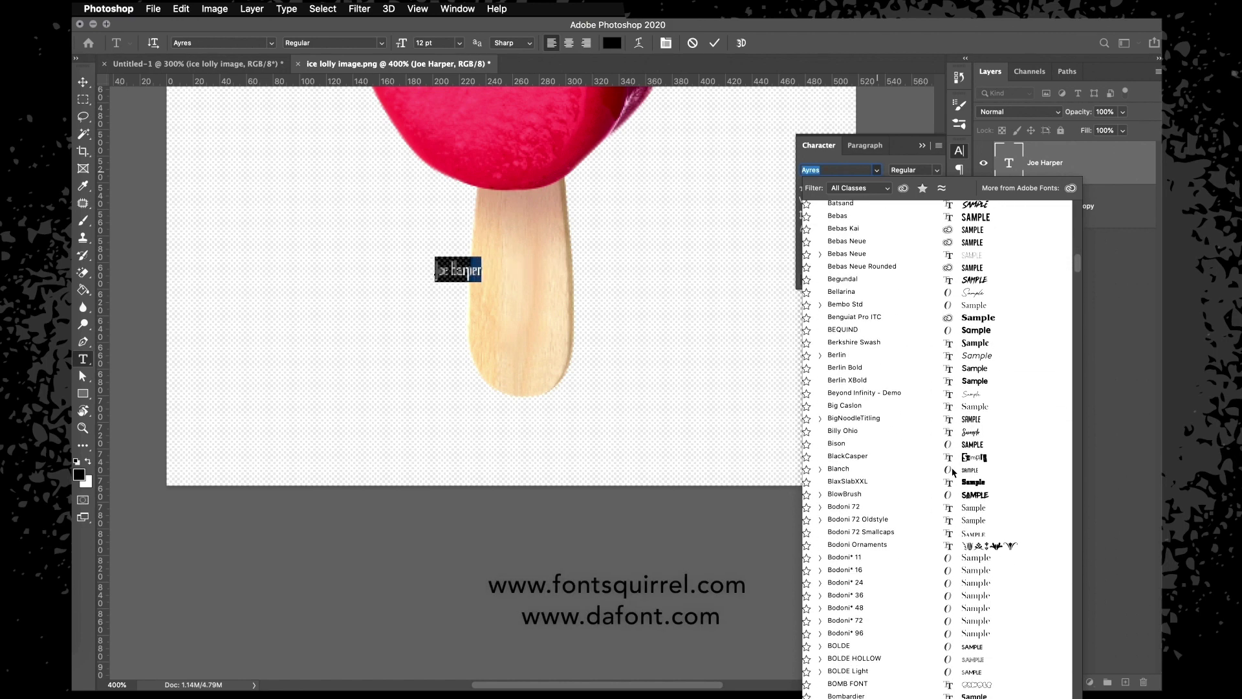
scroll(952, 472, "down", 10)
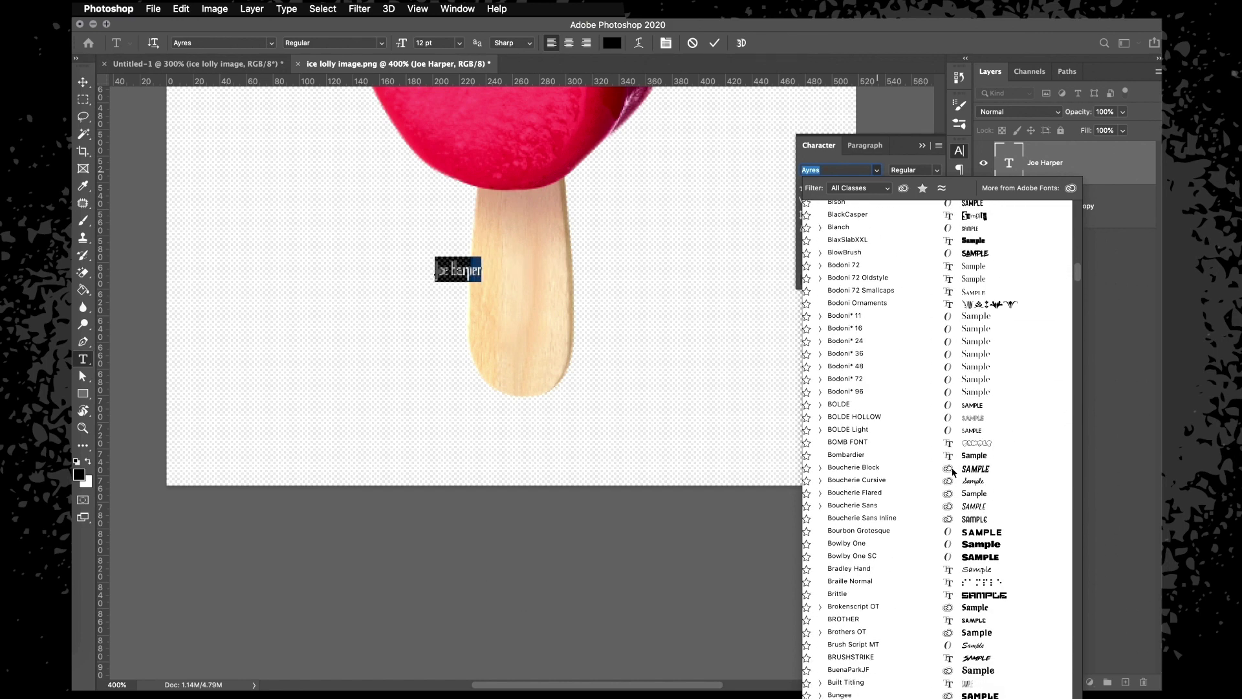
scroll(953, 473, "down", 3)
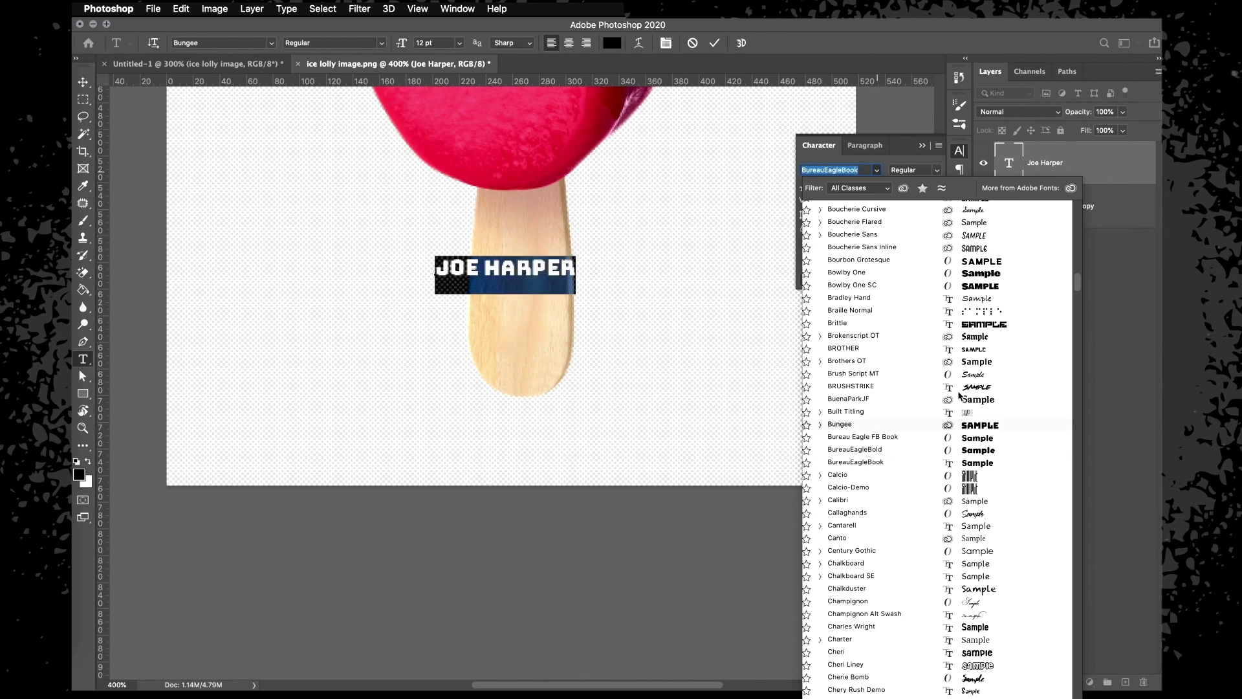
left_click(860, 375)
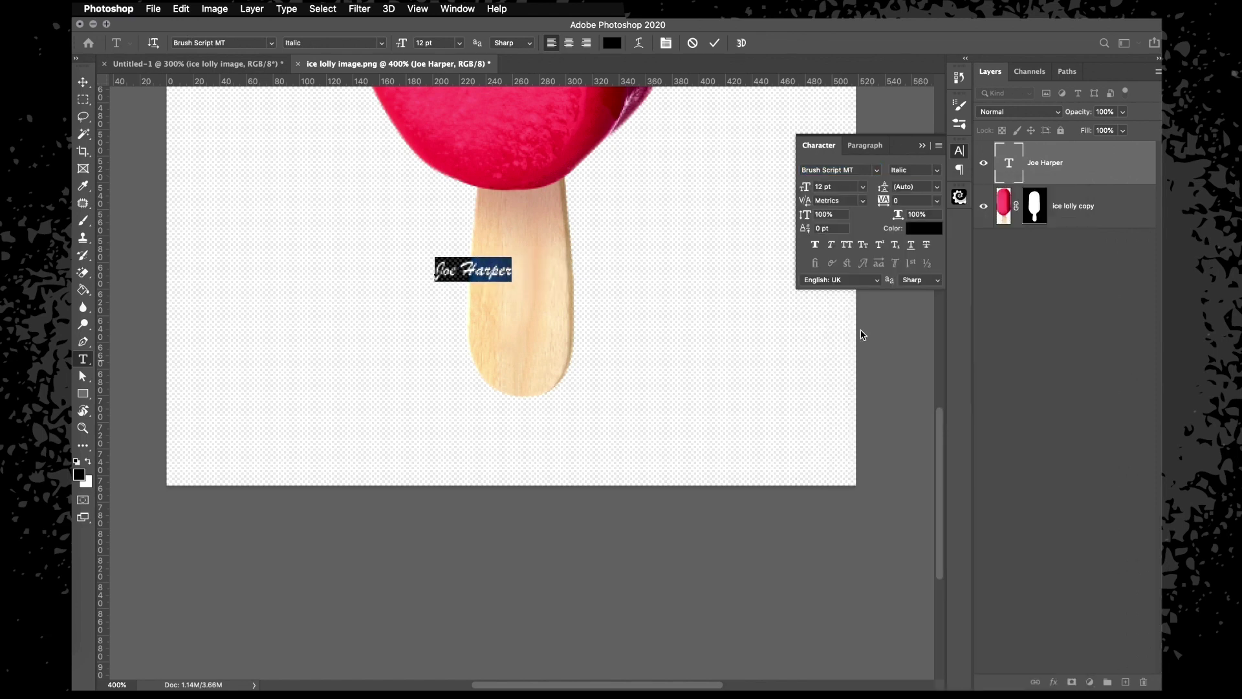
key("super+Return")
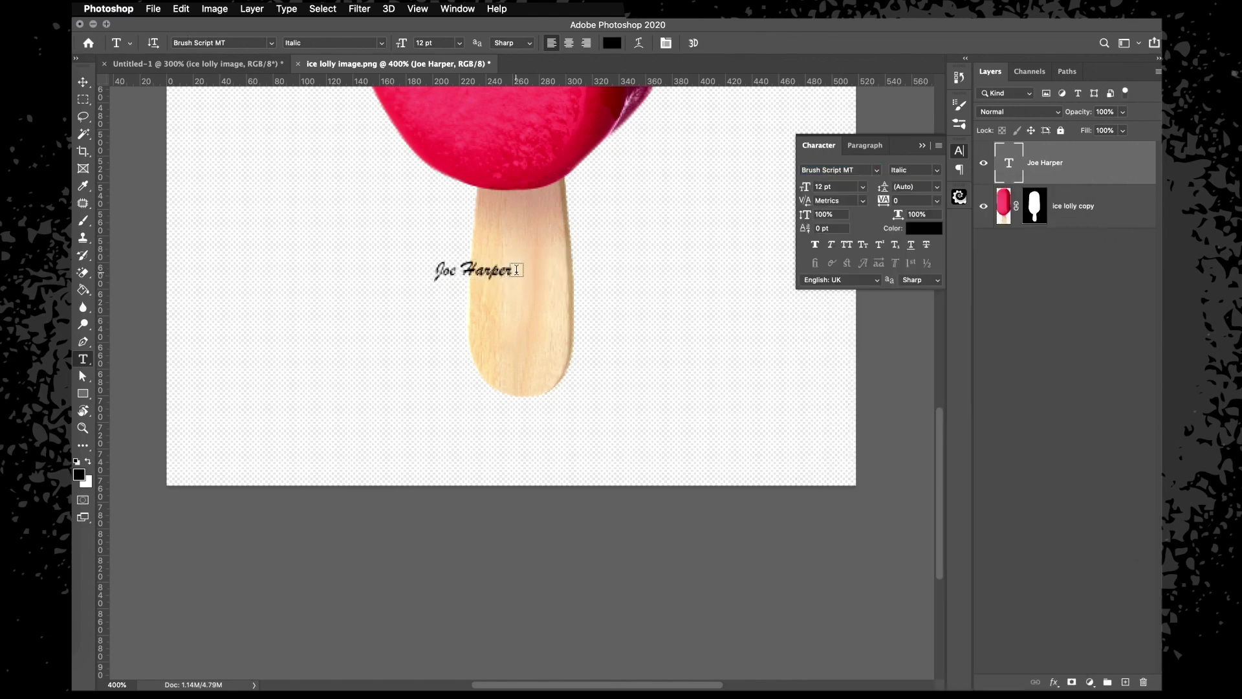
Rotate the name text by -90°, scale it to about 197% and place it lengthwise on the wooden stick
key("v")
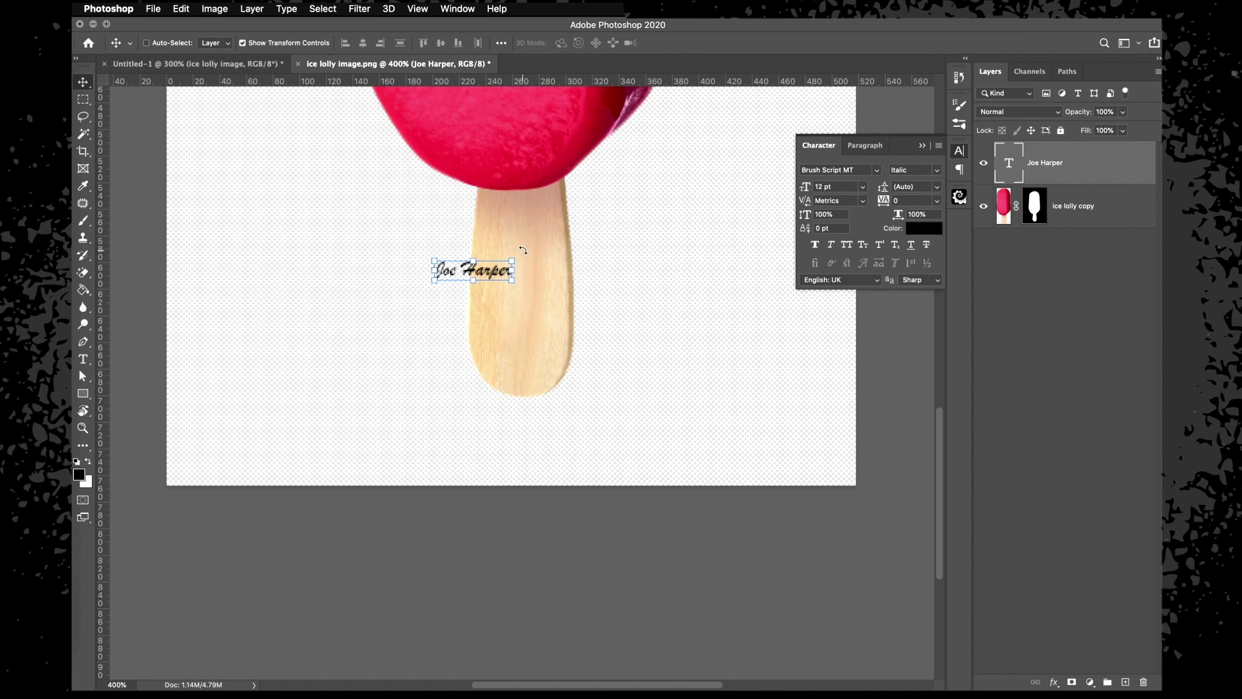
left_click(523, 250)
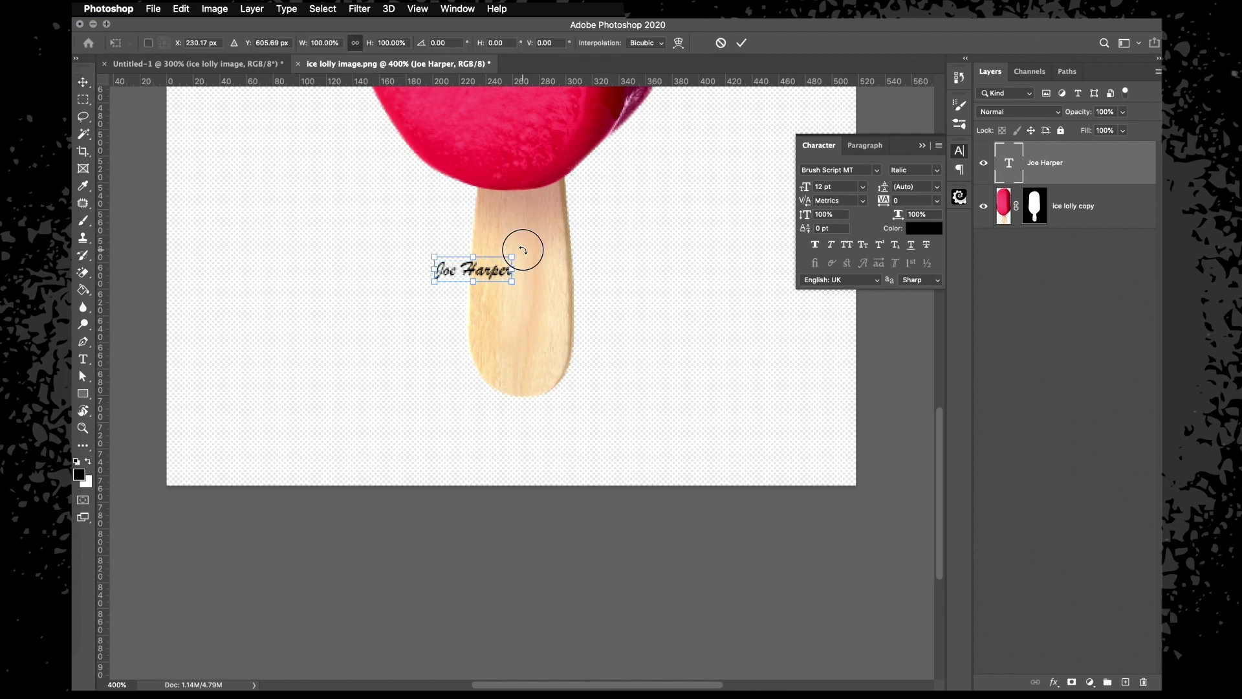
left_click_drag(523, 250, 445, 205)
left_click_drag(475, 249, 528, 244)
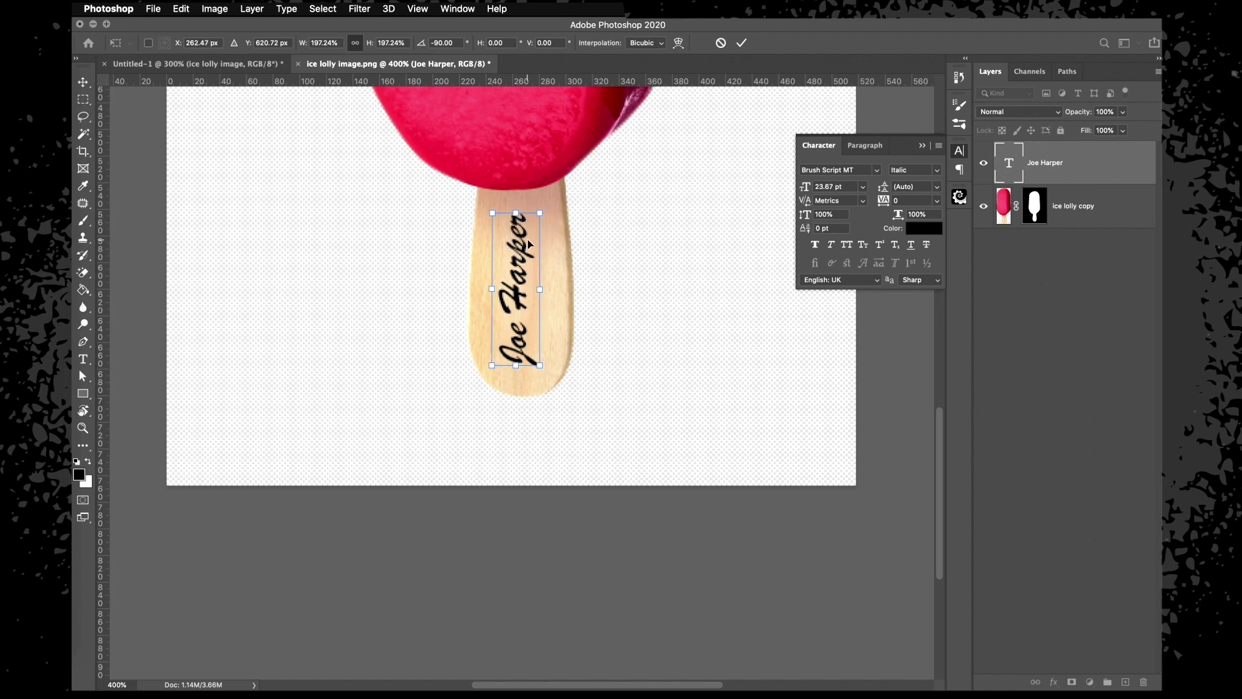
key("Return")
key("m")
key("v")
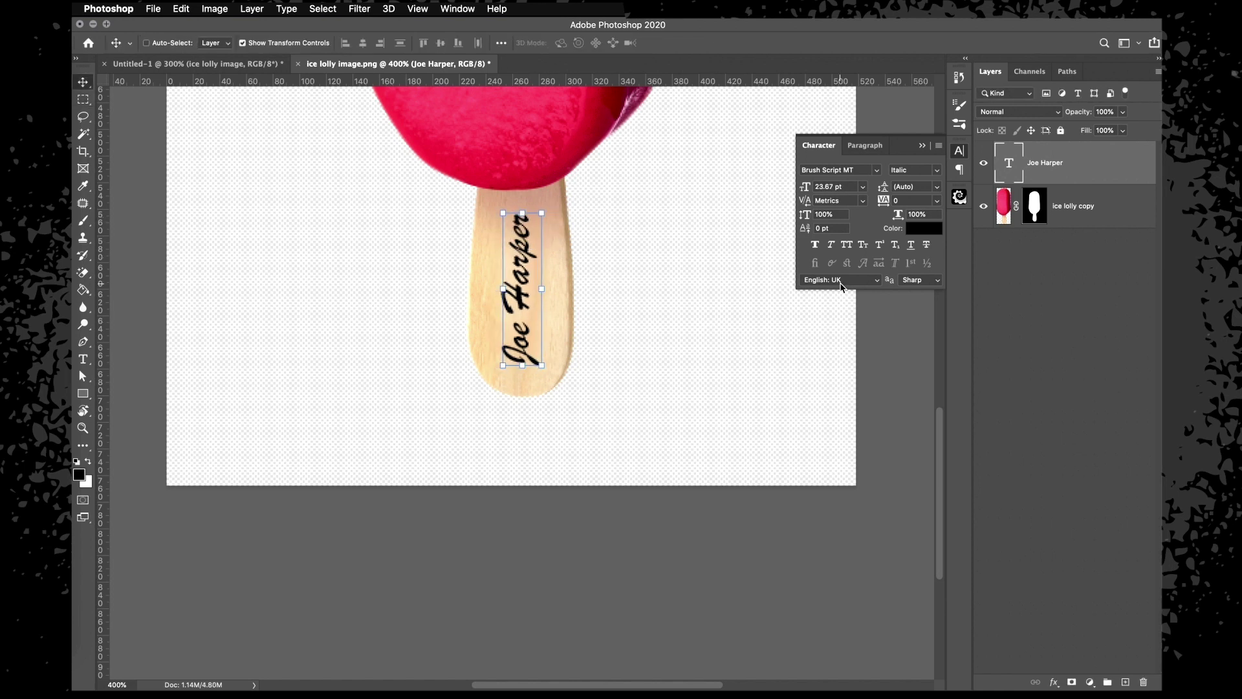
Align the horizontal centers of the name text layer and the ice lolly copy layer
key("super+minus")
key("super+minus")
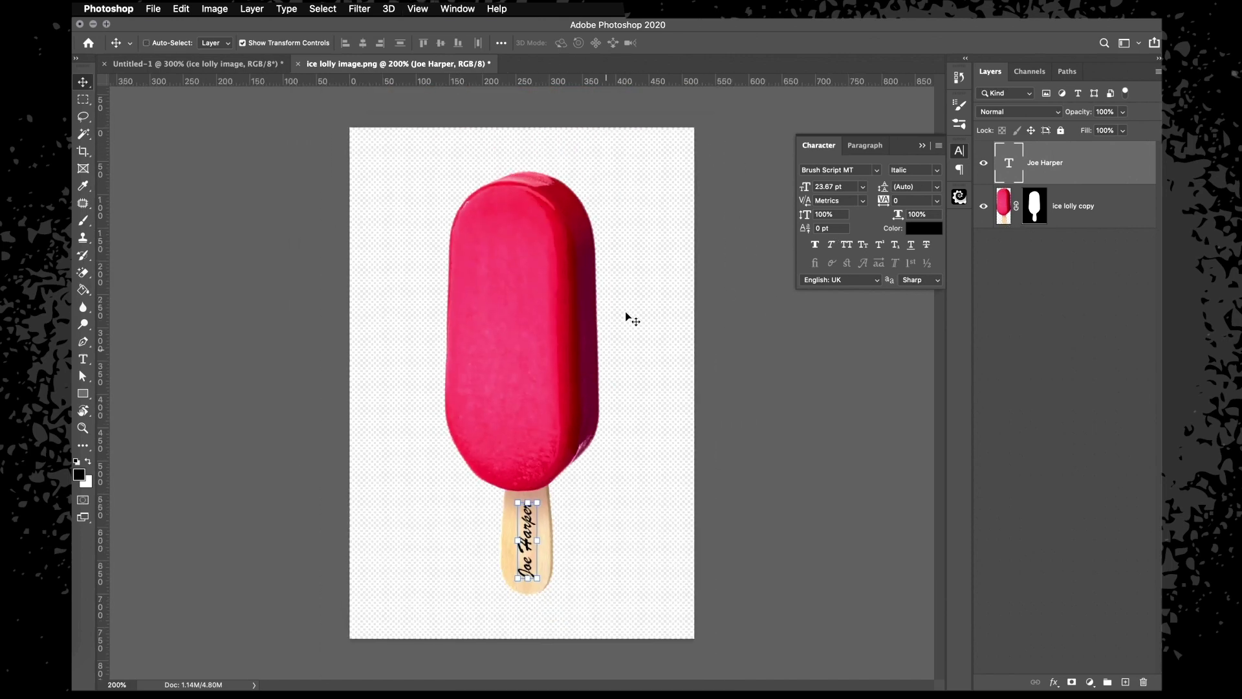
left_click(1132, 199)
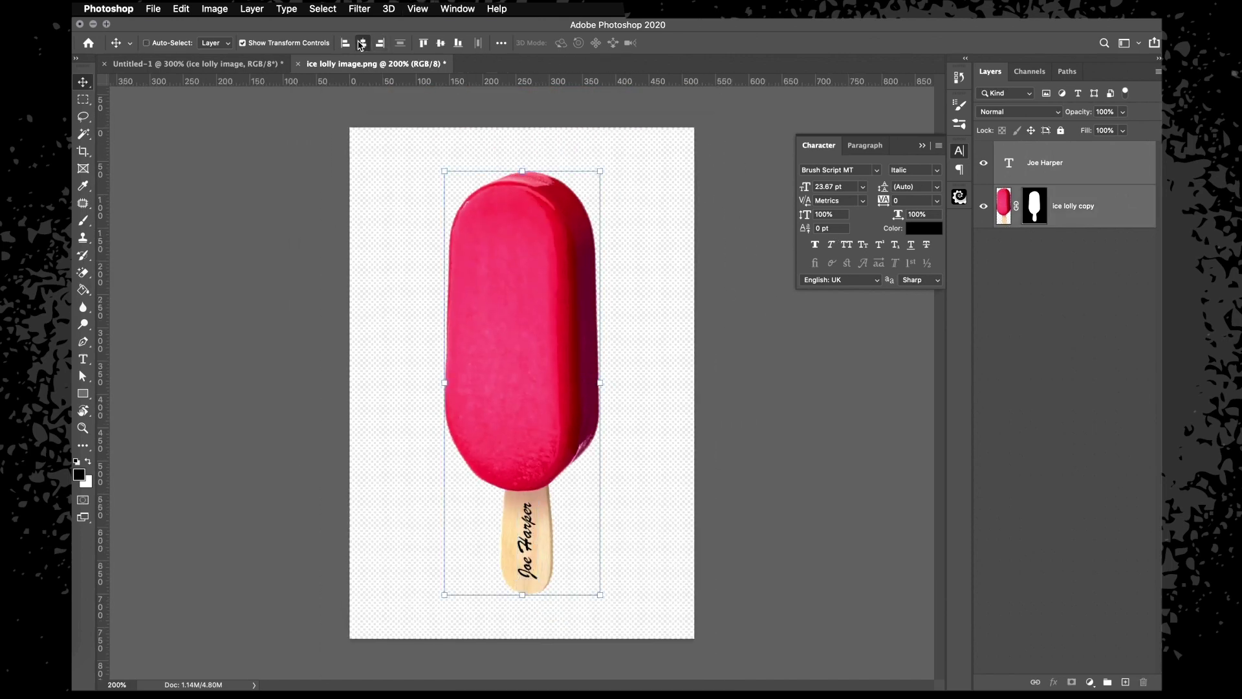
left_click(363, 43)
Set the name text's colour to dark brown #381900
key("super+minus")
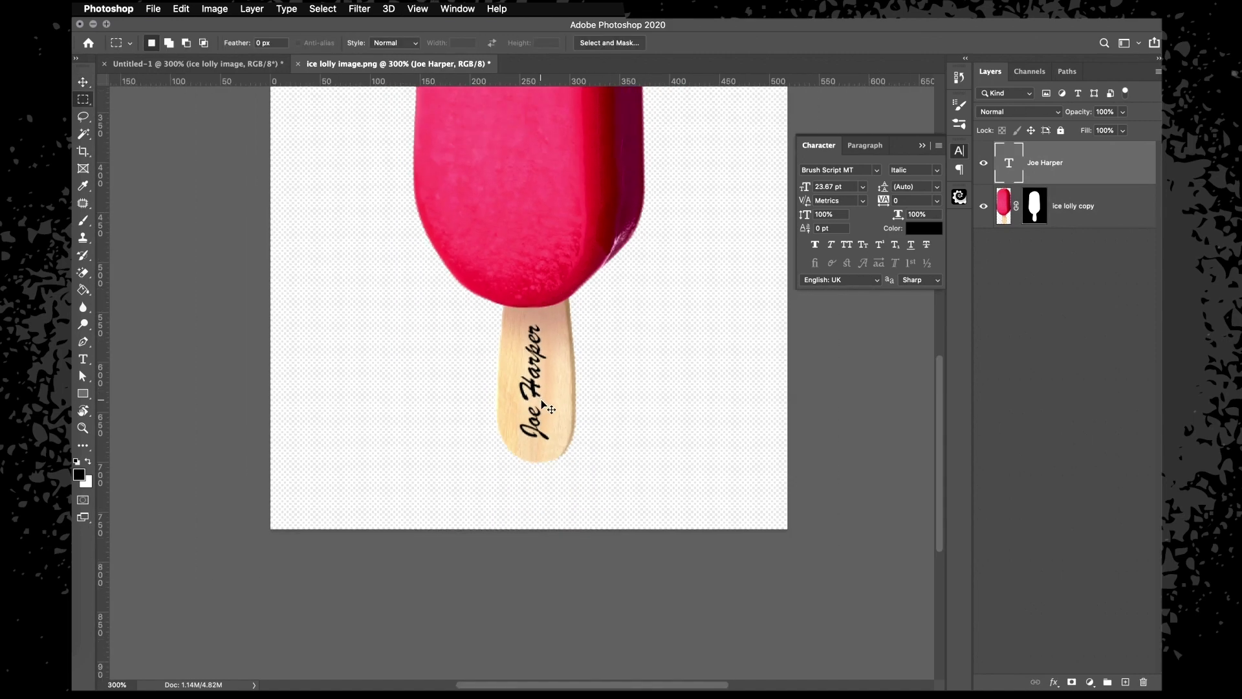
key("super+minus")
key("super+plus")
key("super+plus")
scroll(850, 298, "down", 5)
key("v")
key("m")
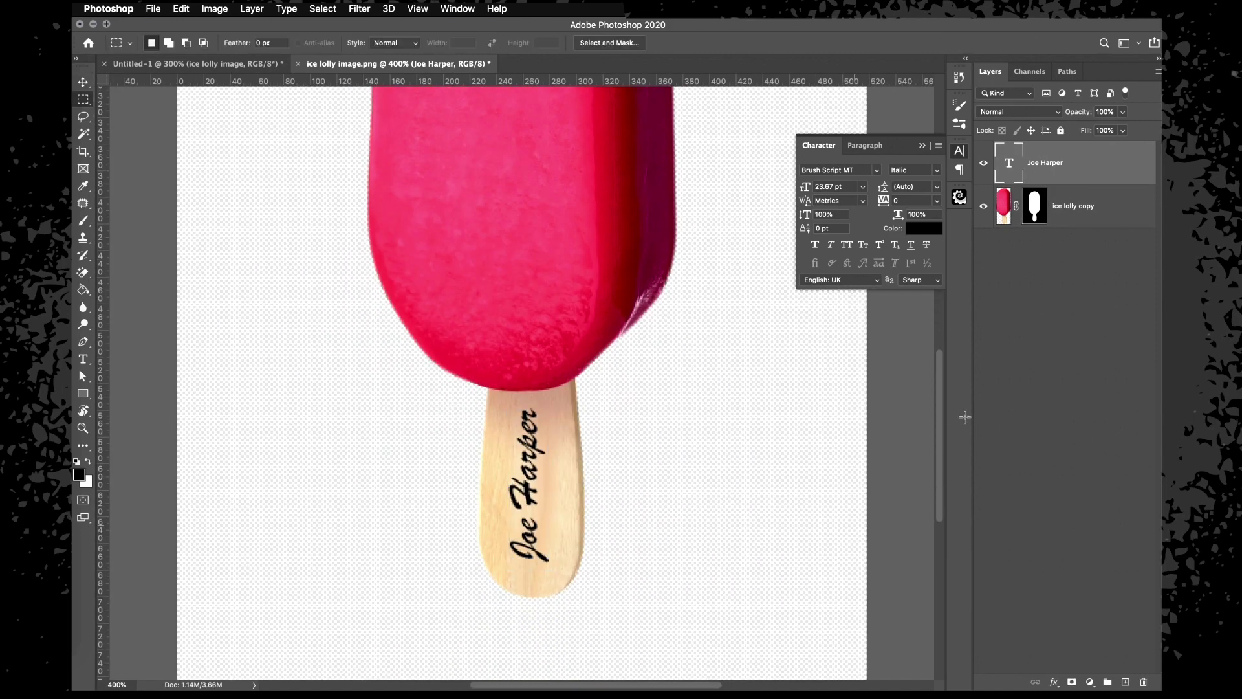
left_click(929, 232)
left_click(983, 596)
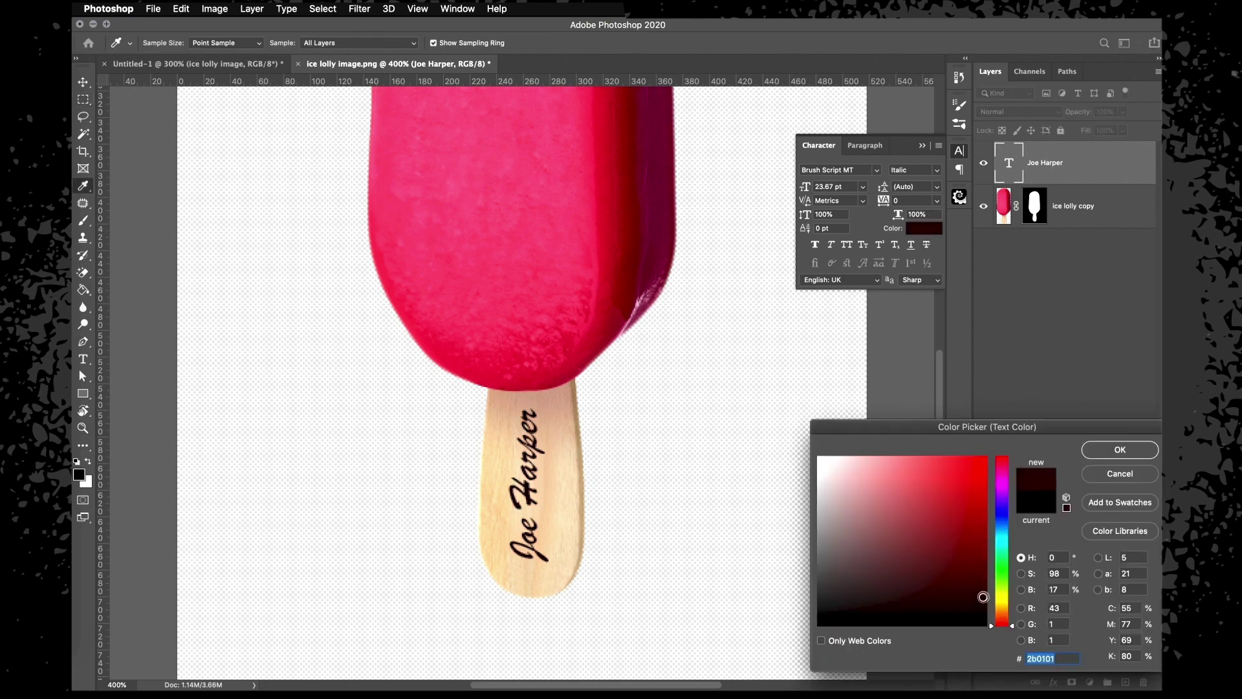
left_click_drag(1005, 619, 987, 589)
key("Return")
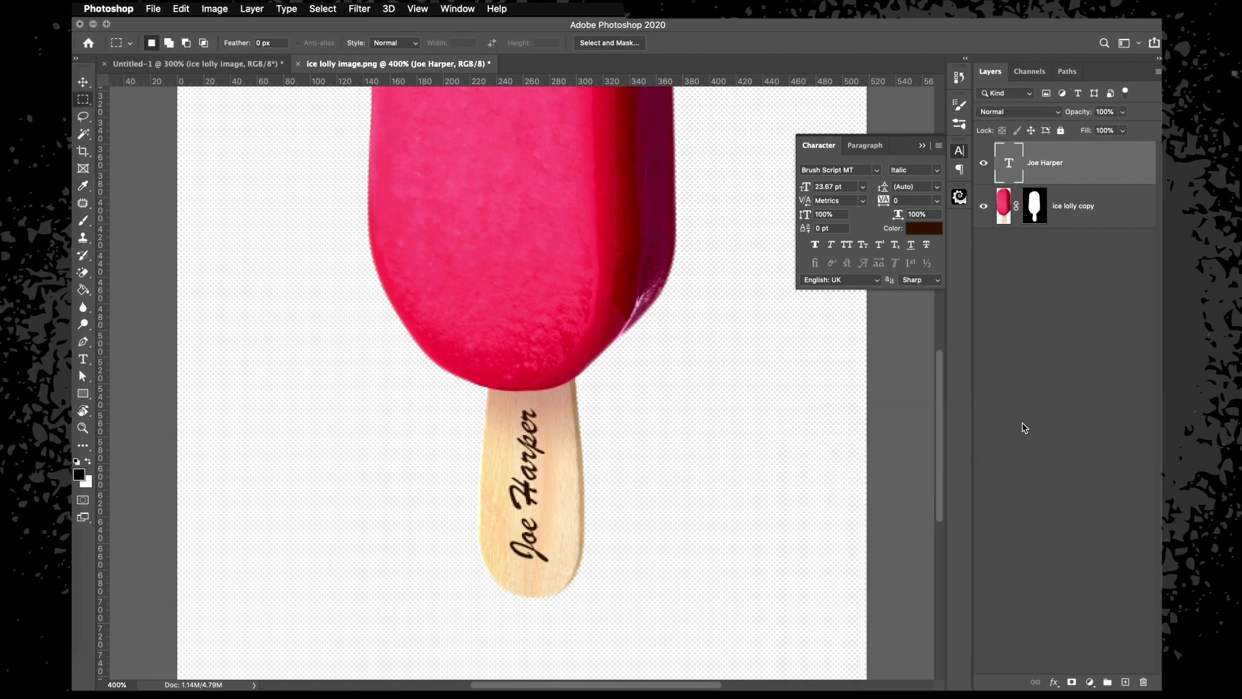
Set the name text layer's blend mode to Overlay and darken its text colour to #210f00
left_click(1002, 112)
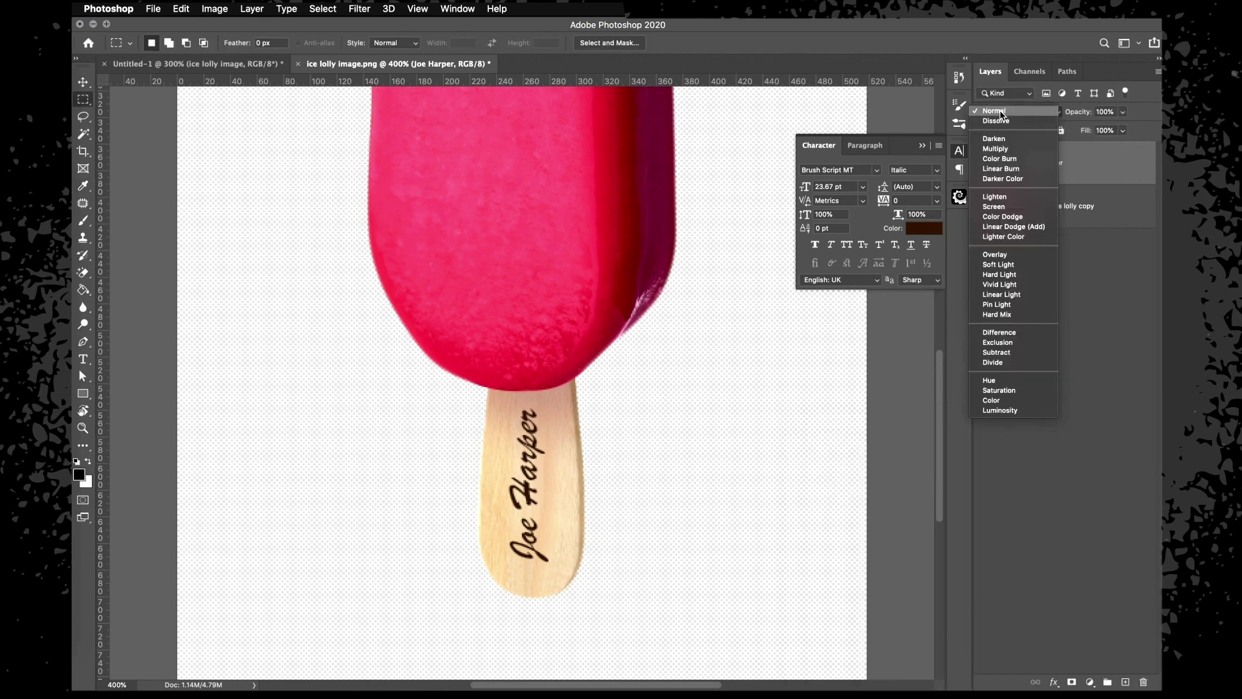
left_click(999, 257)
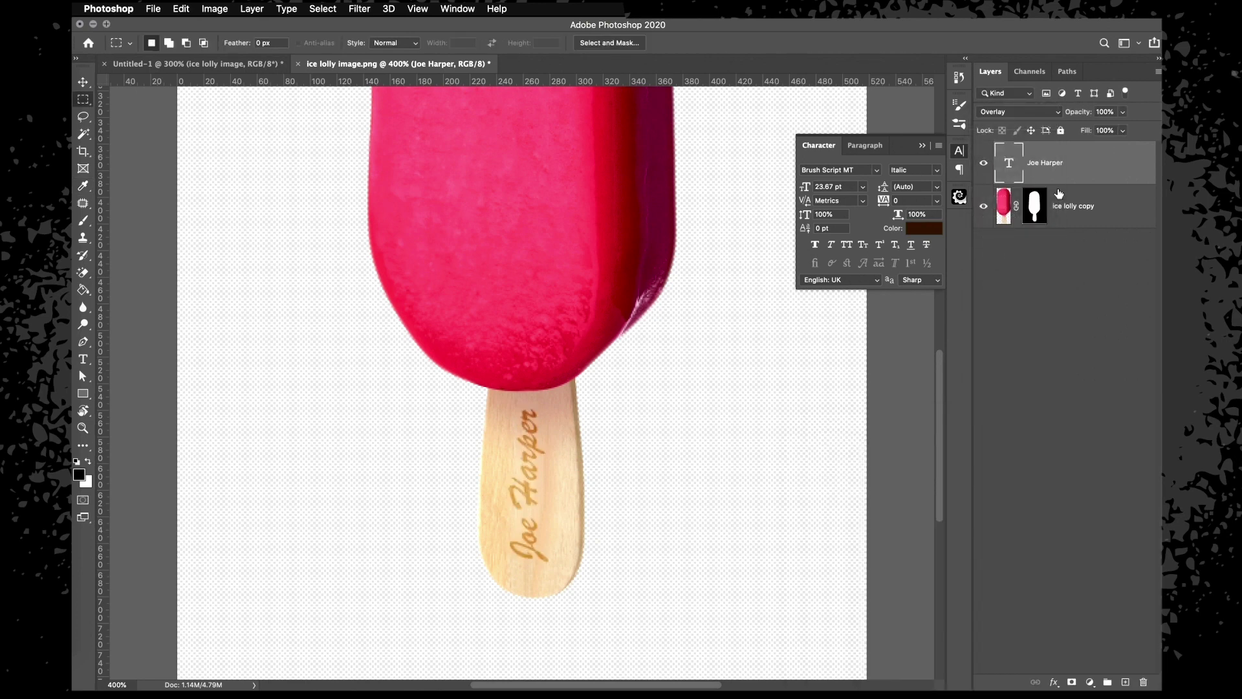
left_click(923, 228)
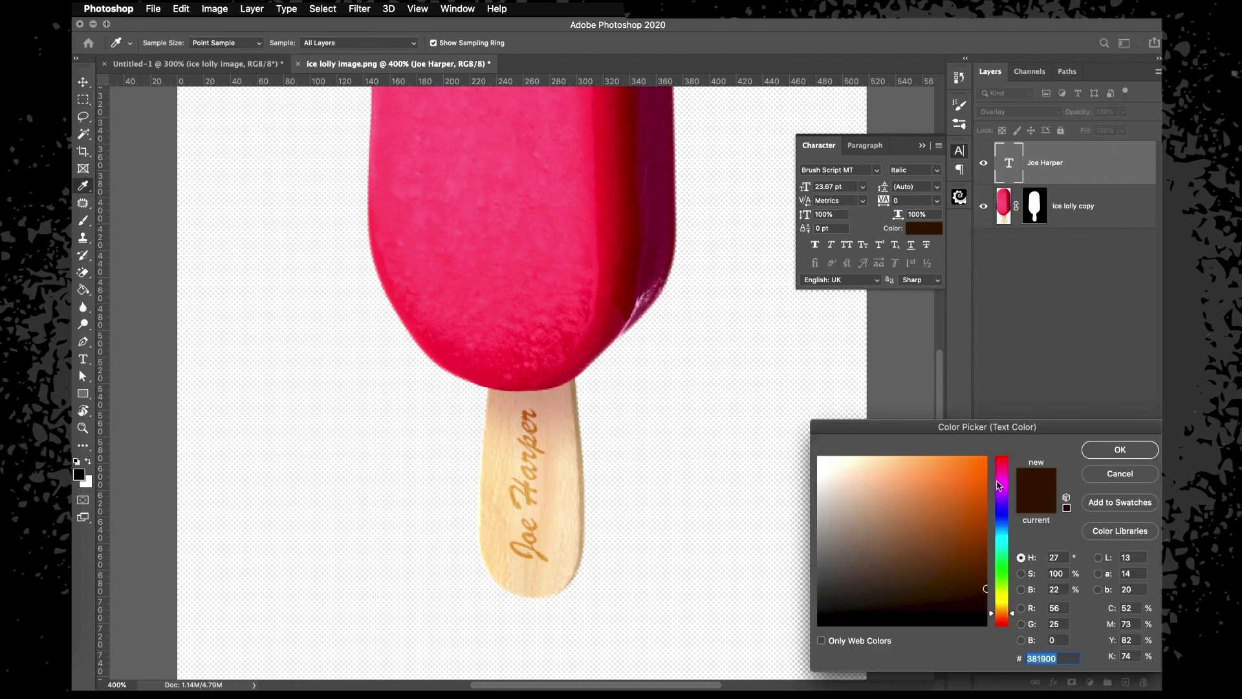
left_click_drag(986, 590, 986, 603)
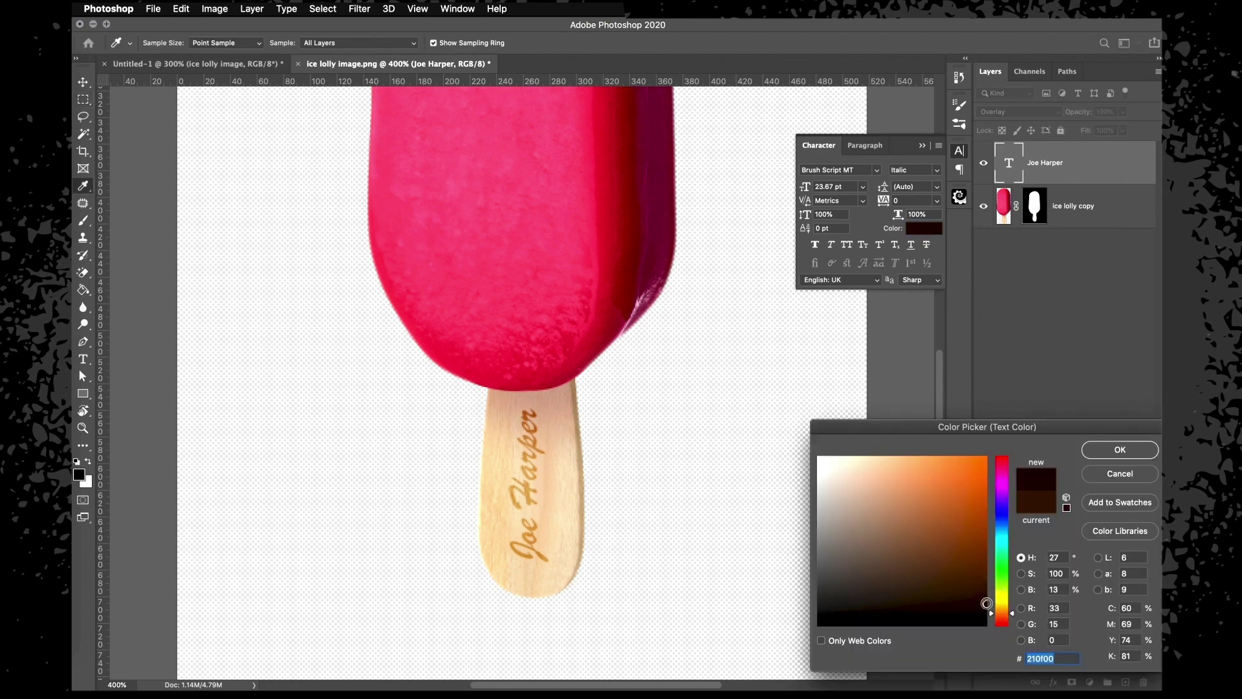
key("Return")
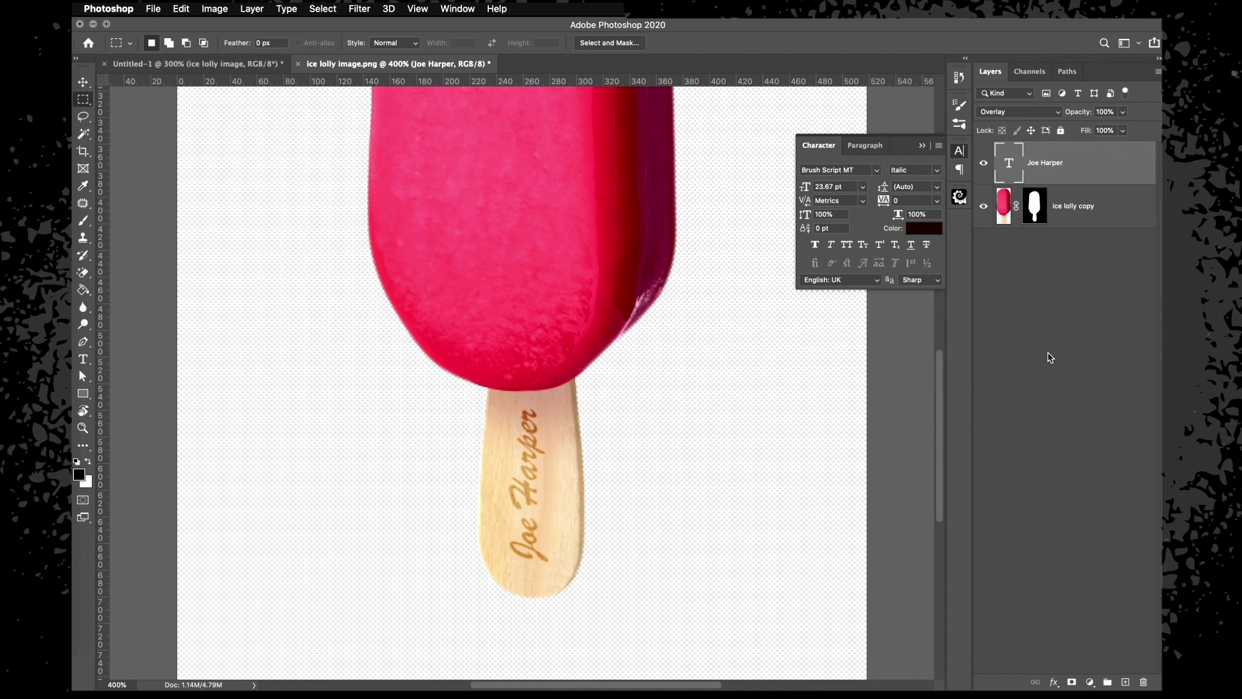
Duplicate the name text layer and reduce the duplicate's fill to 27%
key("super+j")
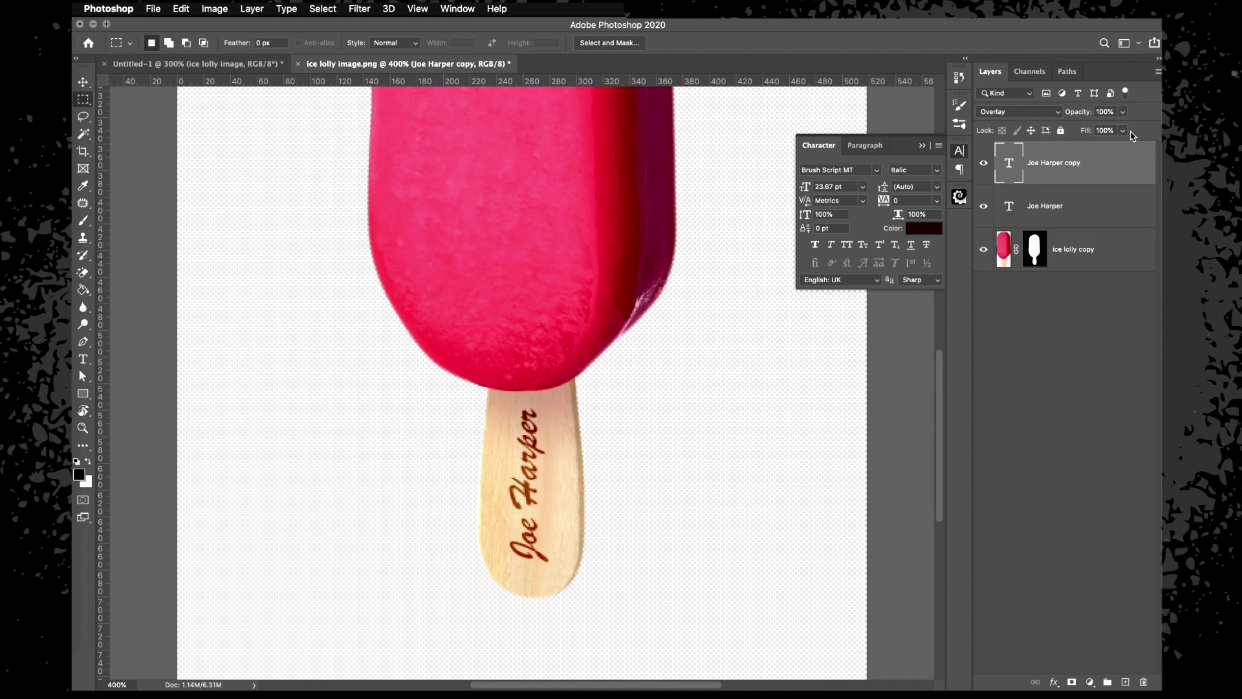
left_click(1124, 130)
left_click_drag(1126, 146, 1080, 151)
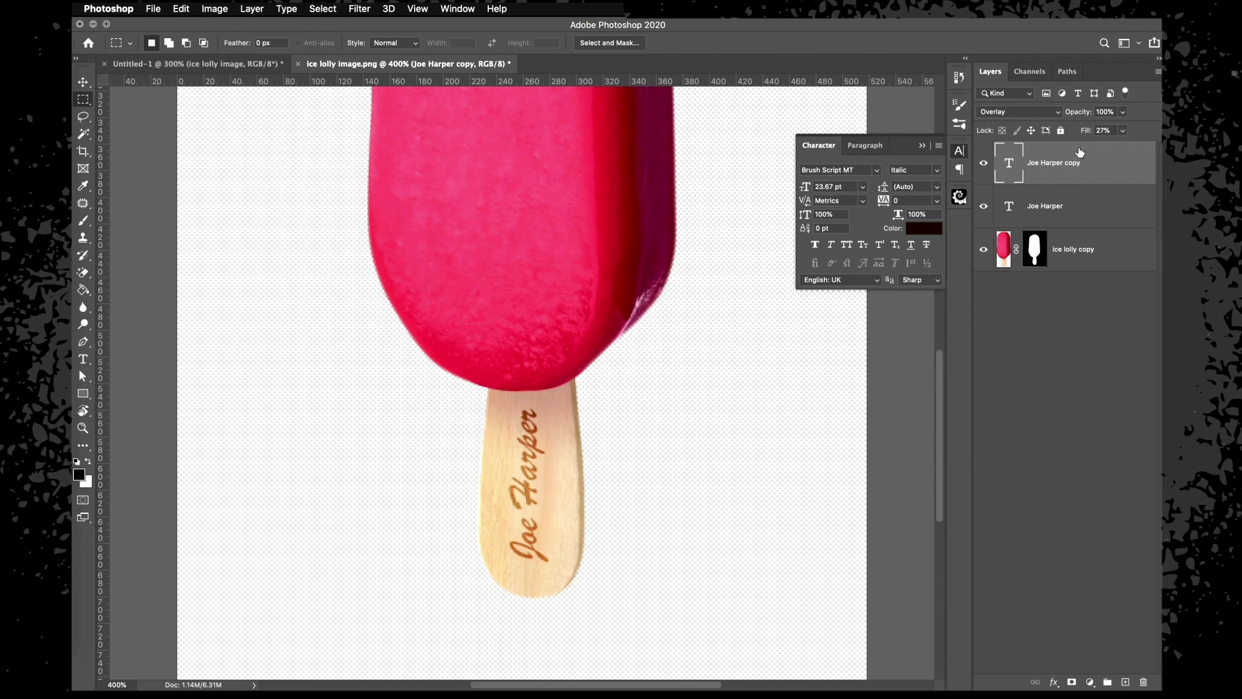
Convert the two name text layers and the ice lolly copy layer into a single Smart Object
key("super+s")
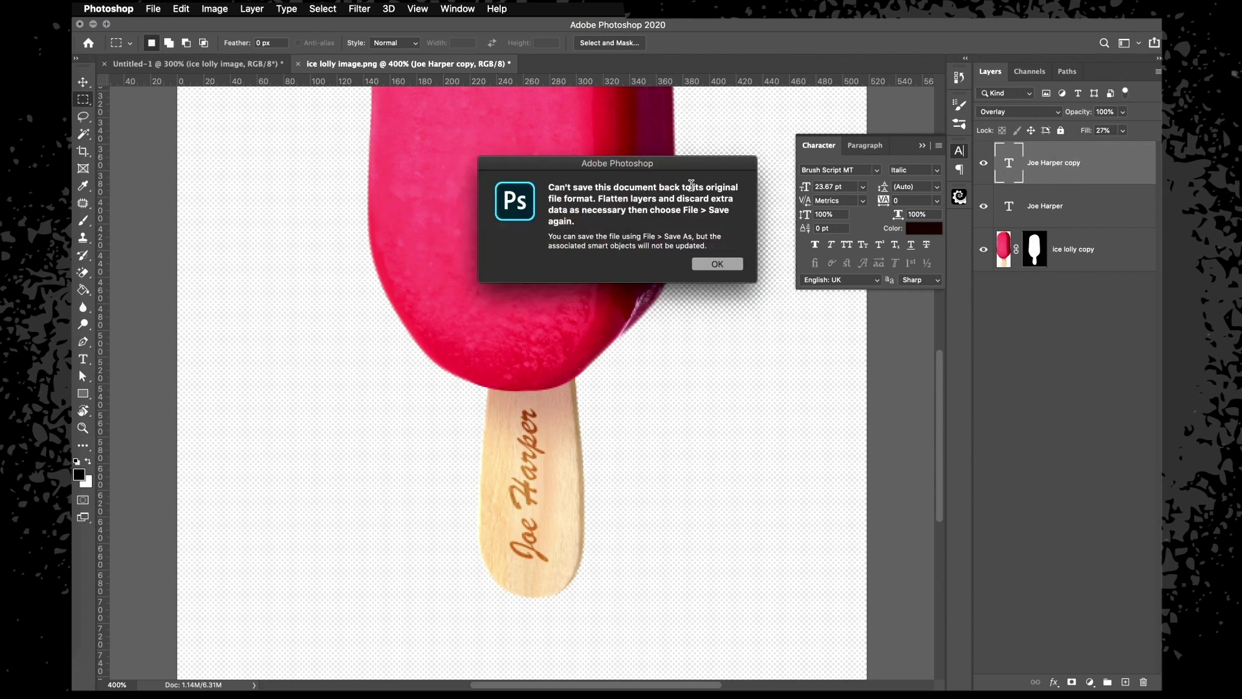
left_click(717, 266)
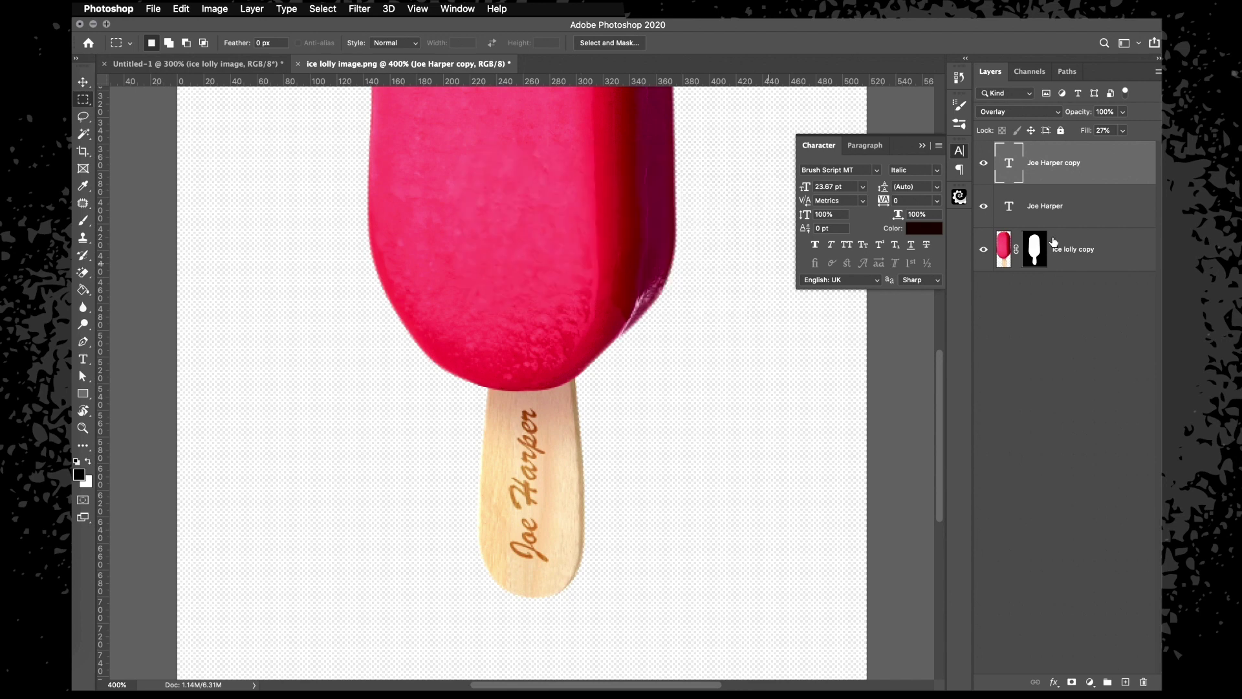
left_click(1086, 262, "shift")
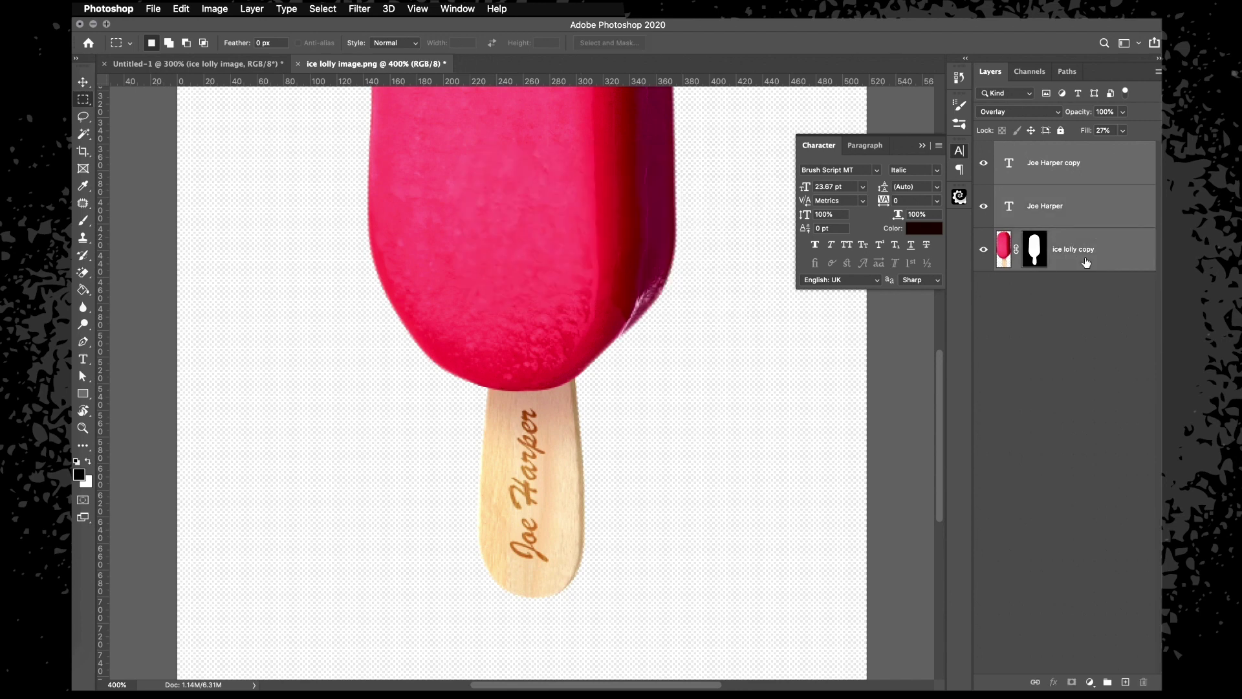
left_click(1090, 163)
left_click(1106, 259, "shift")
right_click(1105, 259)
left_click(1038, 299)
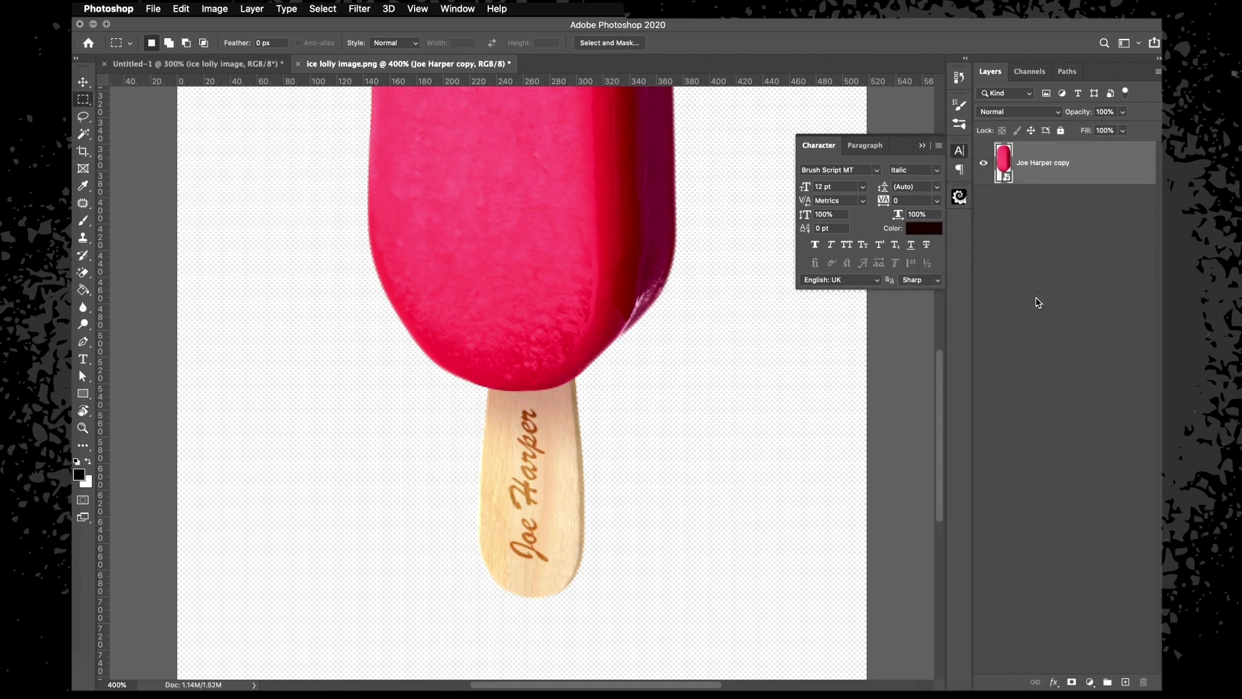
Save and close the ice lolly image file, return to the composite, and collapse the character settings
key("super+s")
left_click(299, 64)
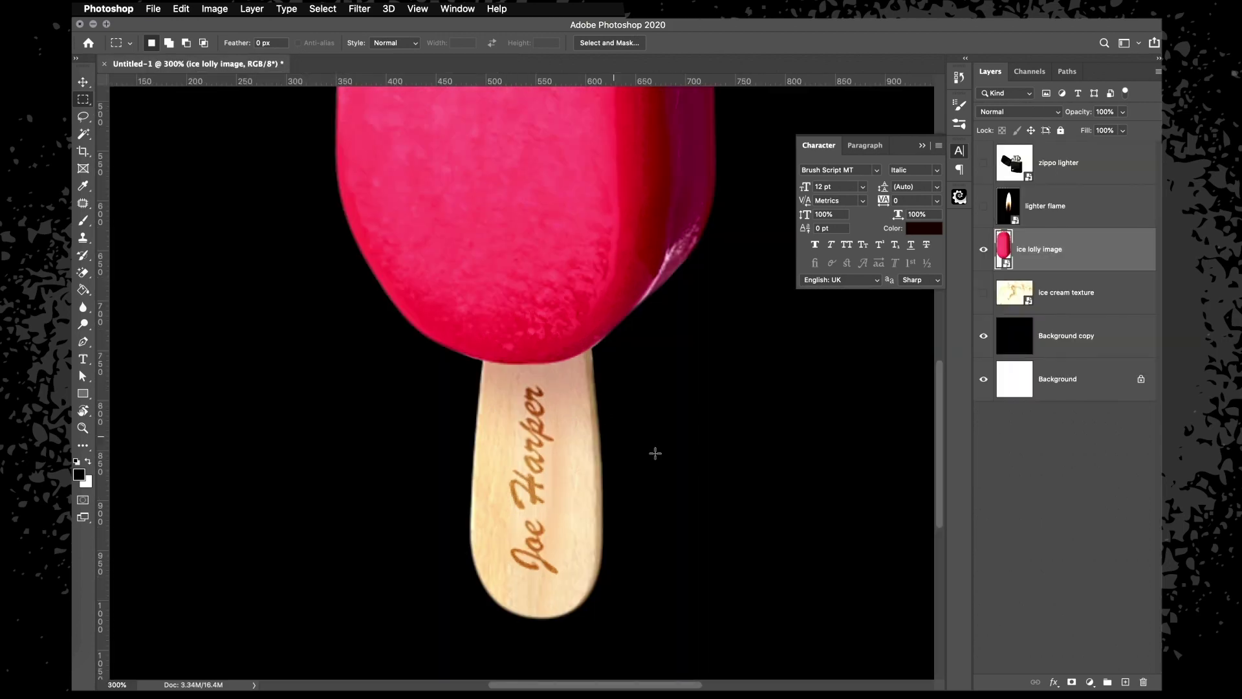
key("super+minus")
key("super+minus")
key("super+minus")
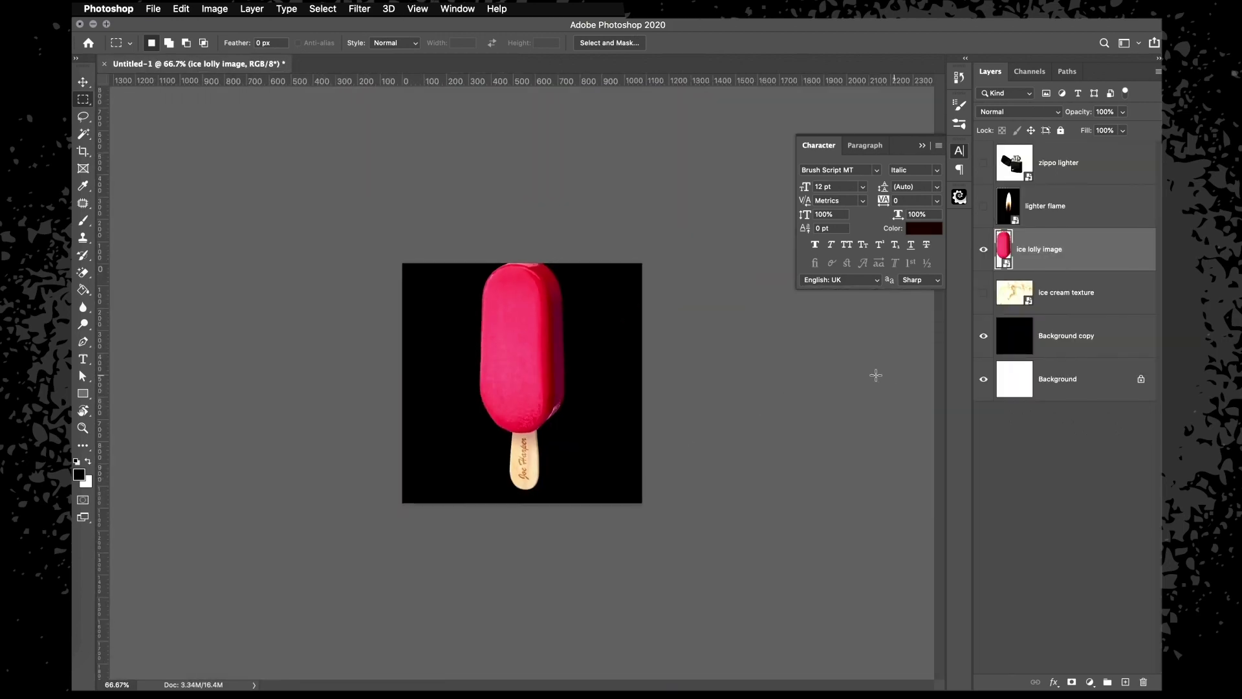
key("v")
key("super+plus")
key("super+plus")
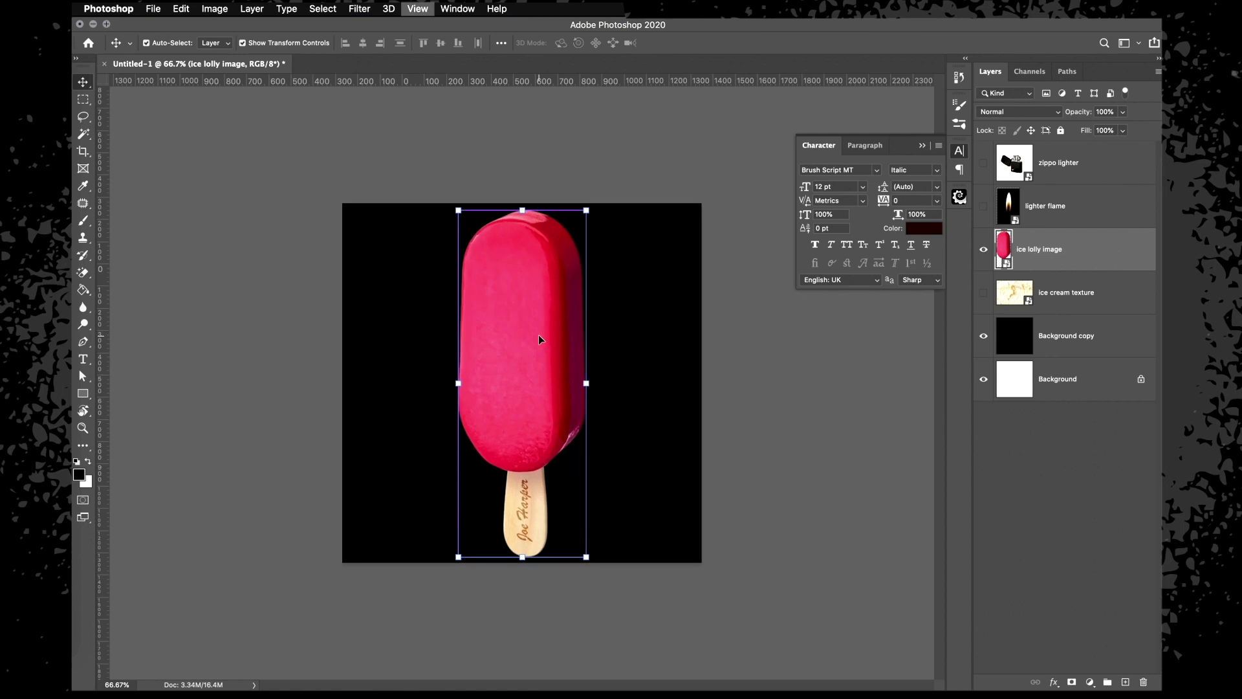
left_click(924, 147)
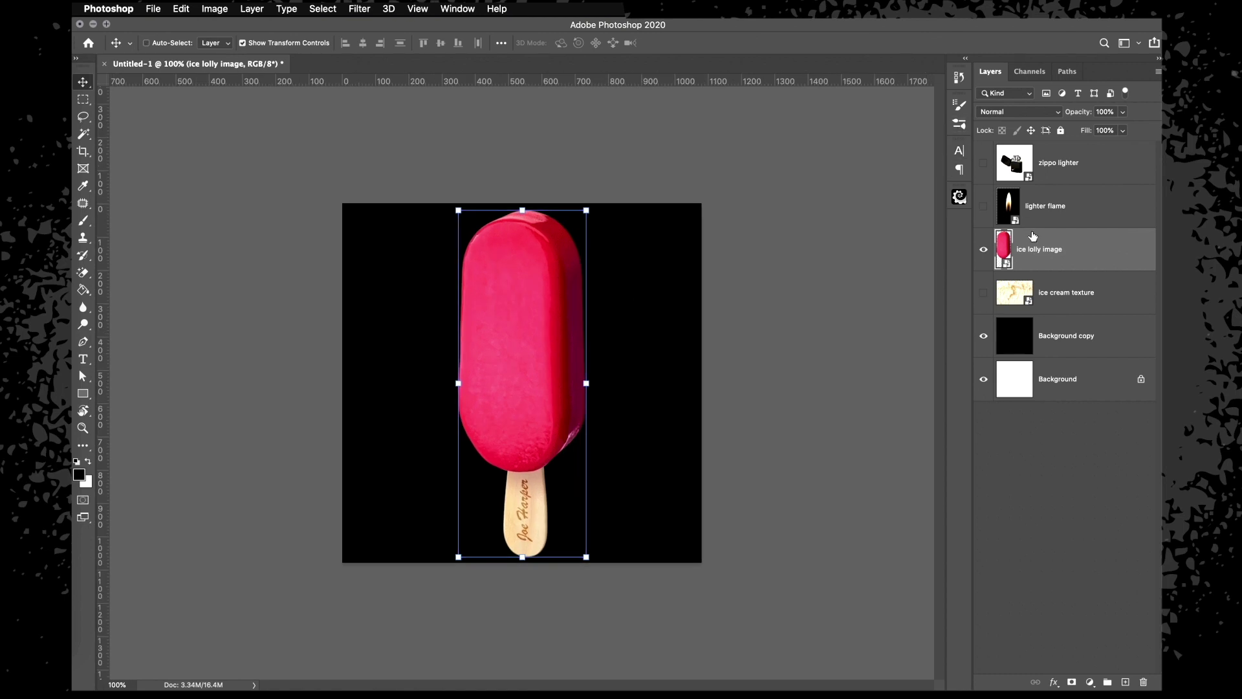
Duplicate the ice lolly image layer, hide the original and move it beneath the black Background copy layer as a backup
right_click(1038, 243)
left_click(966, 354)
key("super+j")
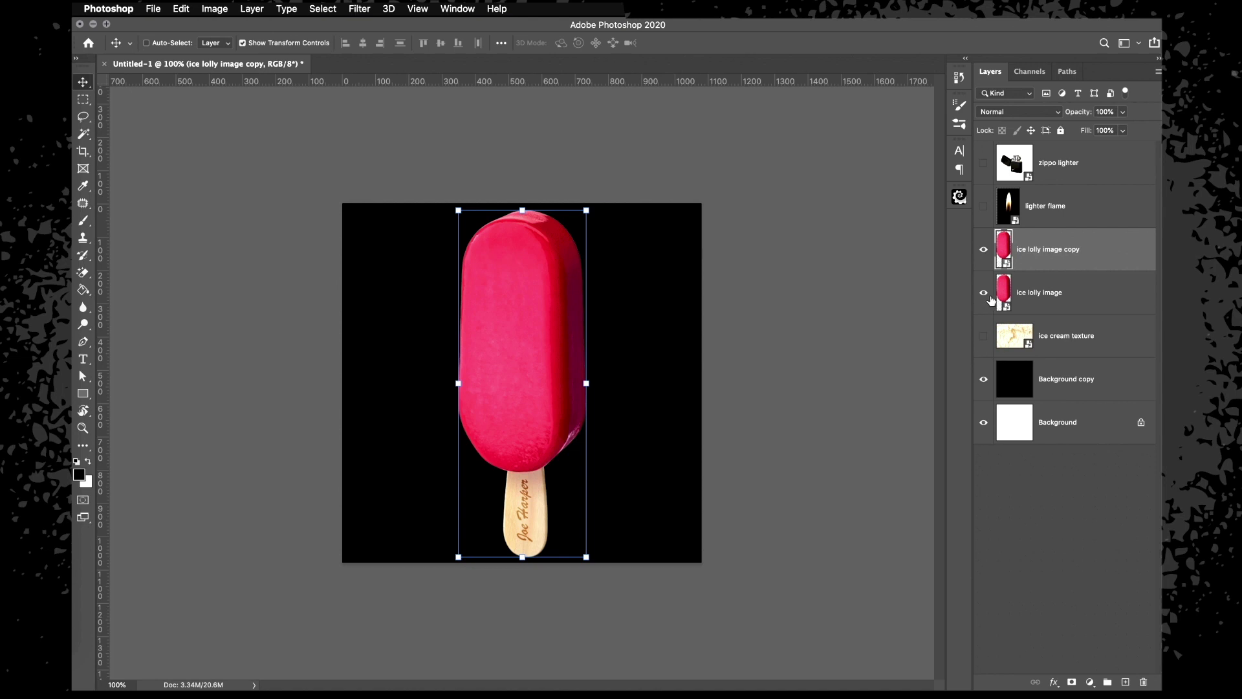
left_click(984, 293)
left_click(1046, 300)
left_click_drag(1045, 288, 1010, 387)
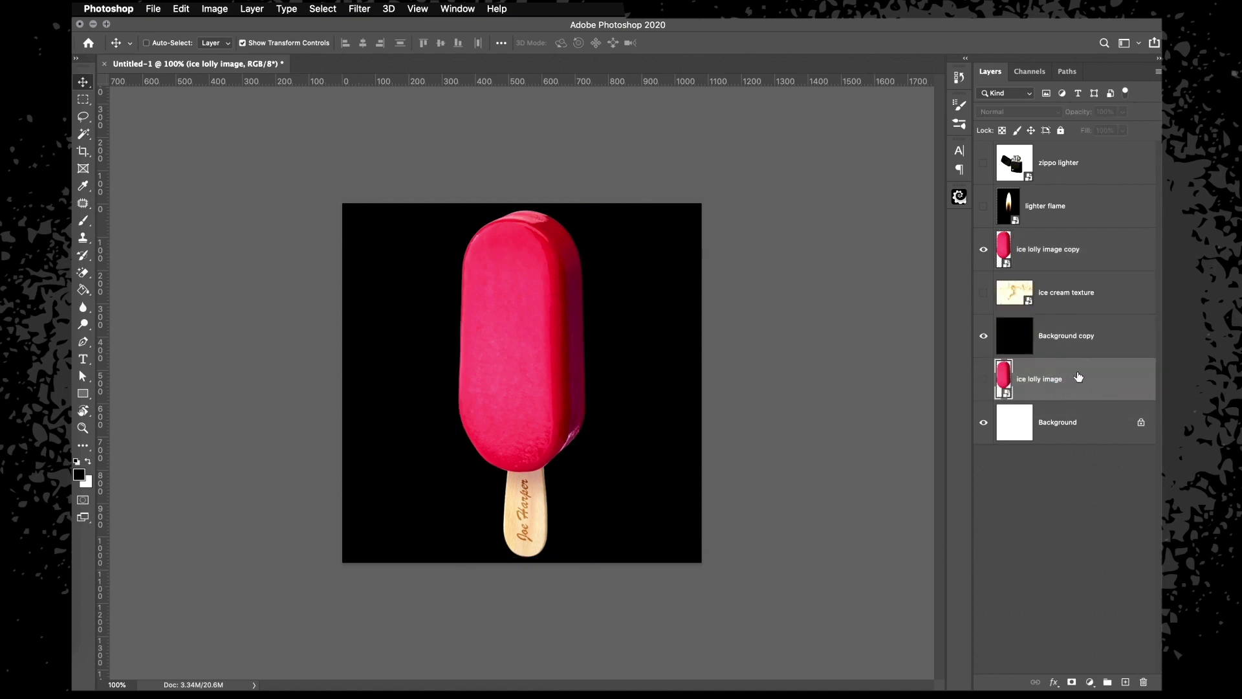
Place the hidden original ice lolly image layer in its own group and name the group "hidden files"
left_click(1056, 257)
left_click(1052, 392)
key("ctrl+g")
double_click(1030, 366)
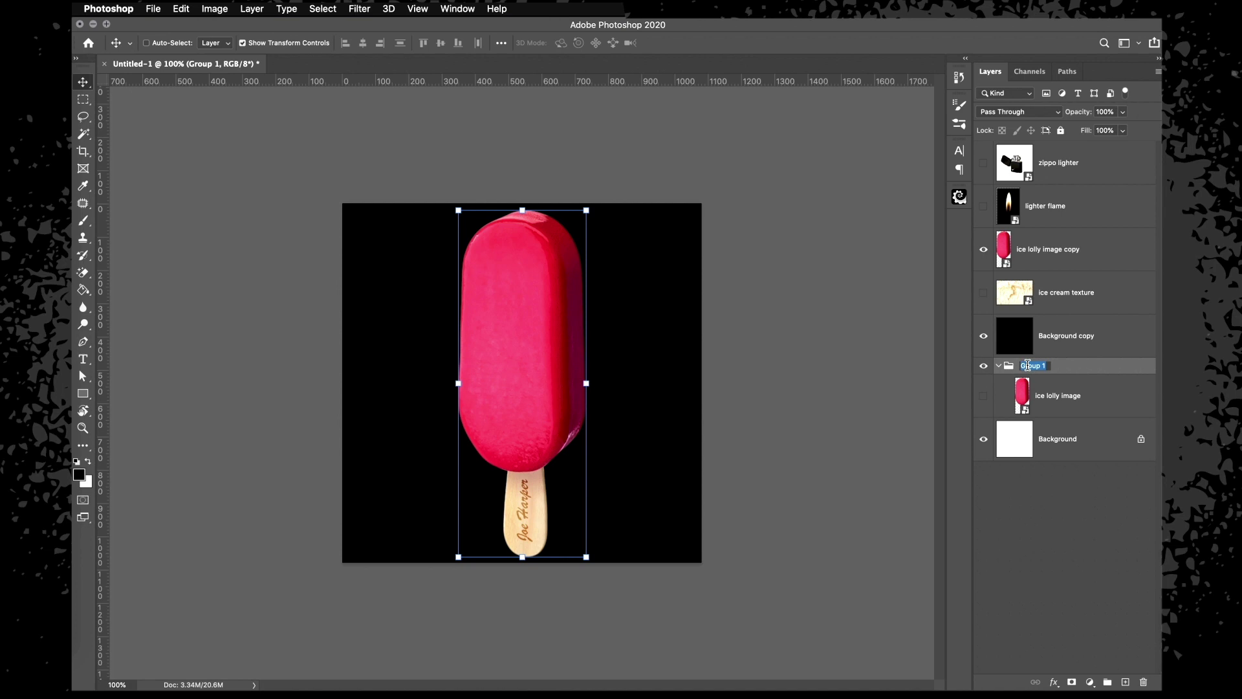
type("hidden files")
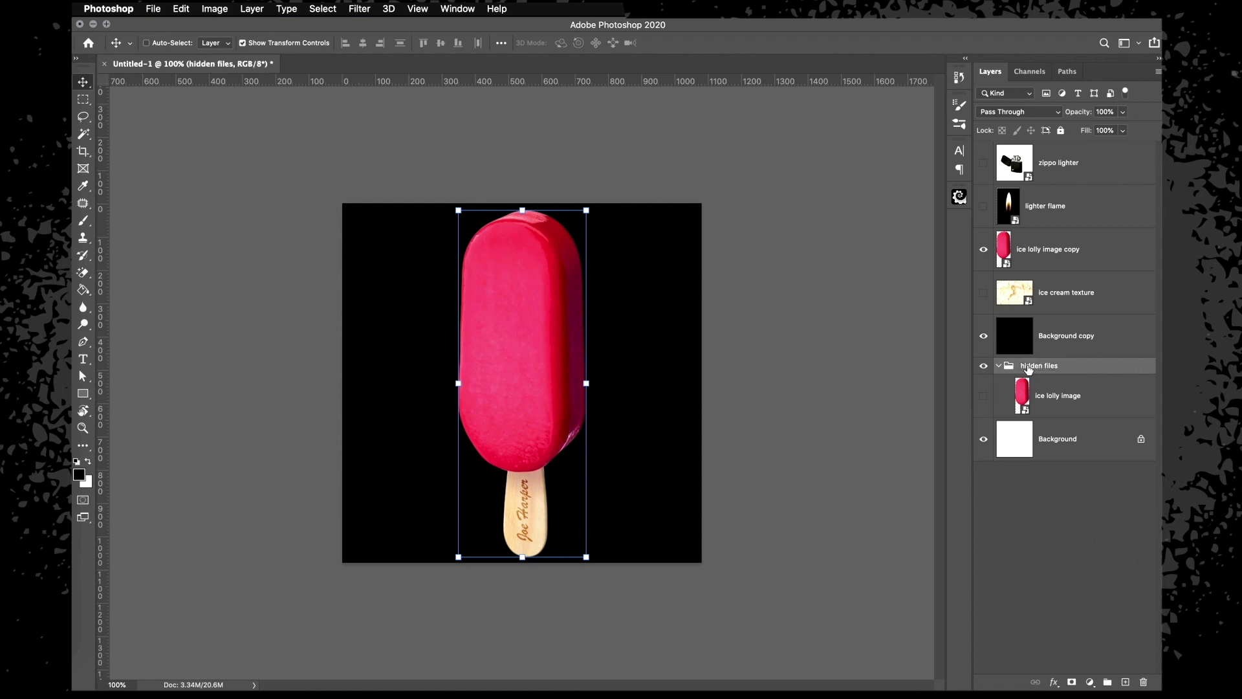
Collapse the "hidden files" group and turn off its visibility
left_click(1040, 375)
left_click(1007, 368)
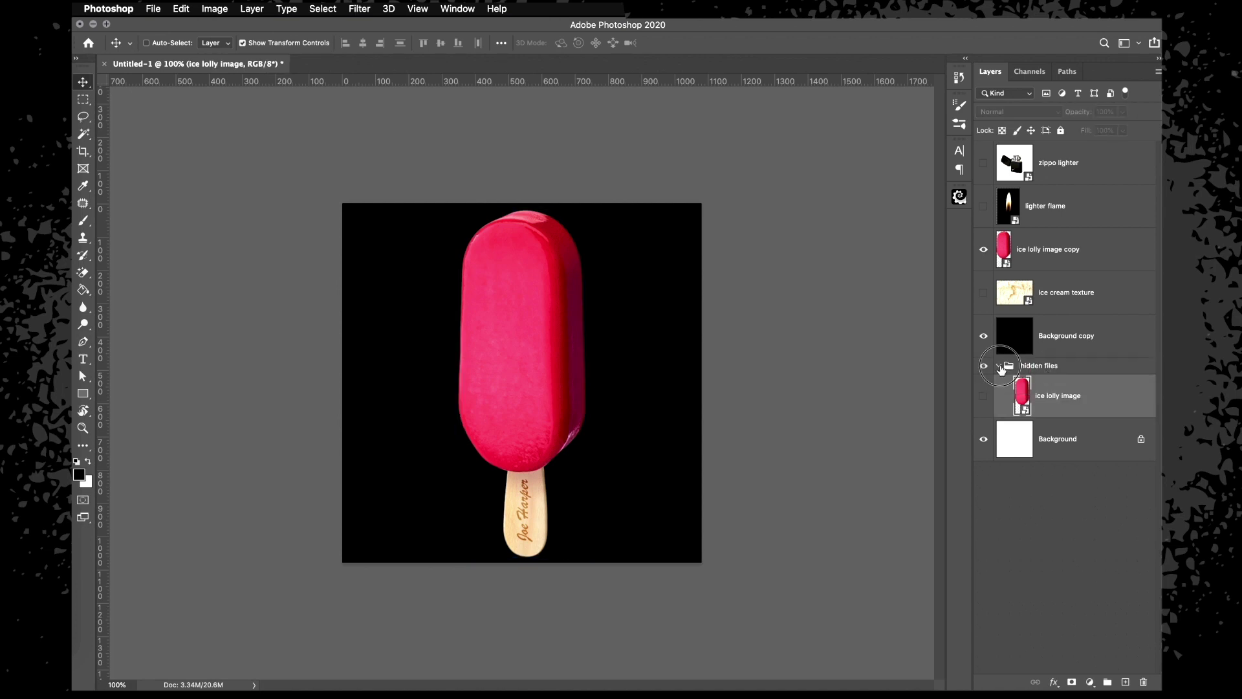
left_click(999, 365)
left_click(983, 366)
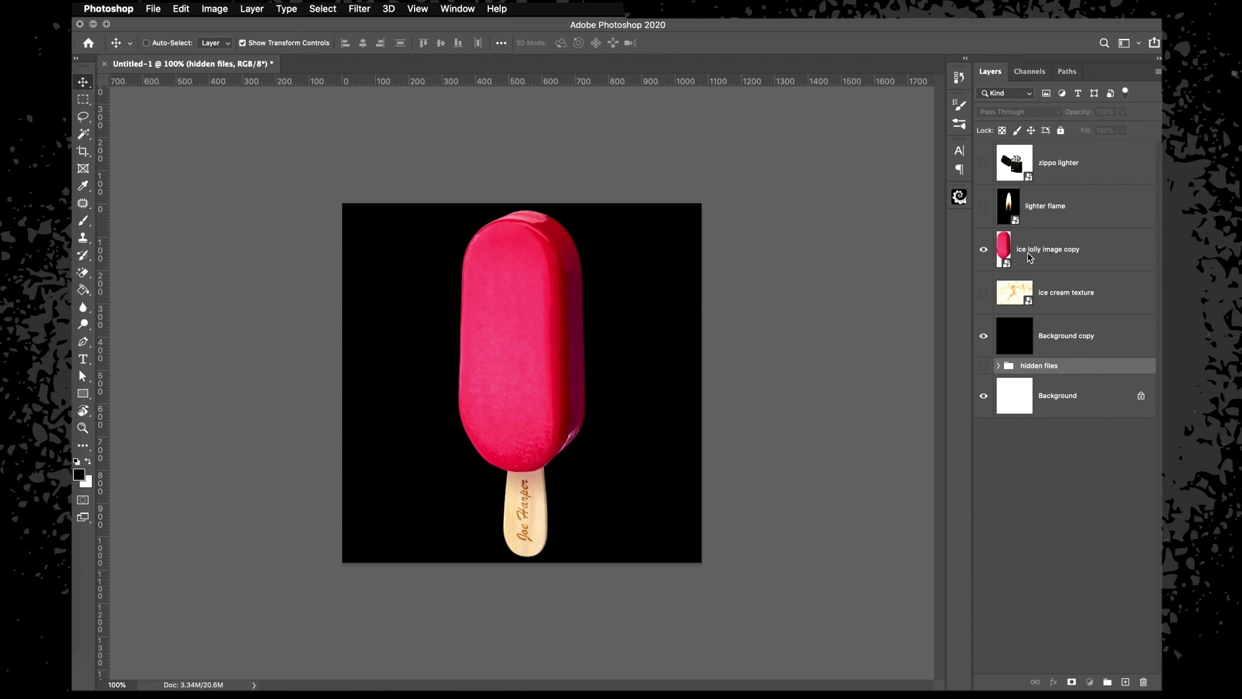
Rasterize the ice lolly image copy layer
right_click(1028, 257)
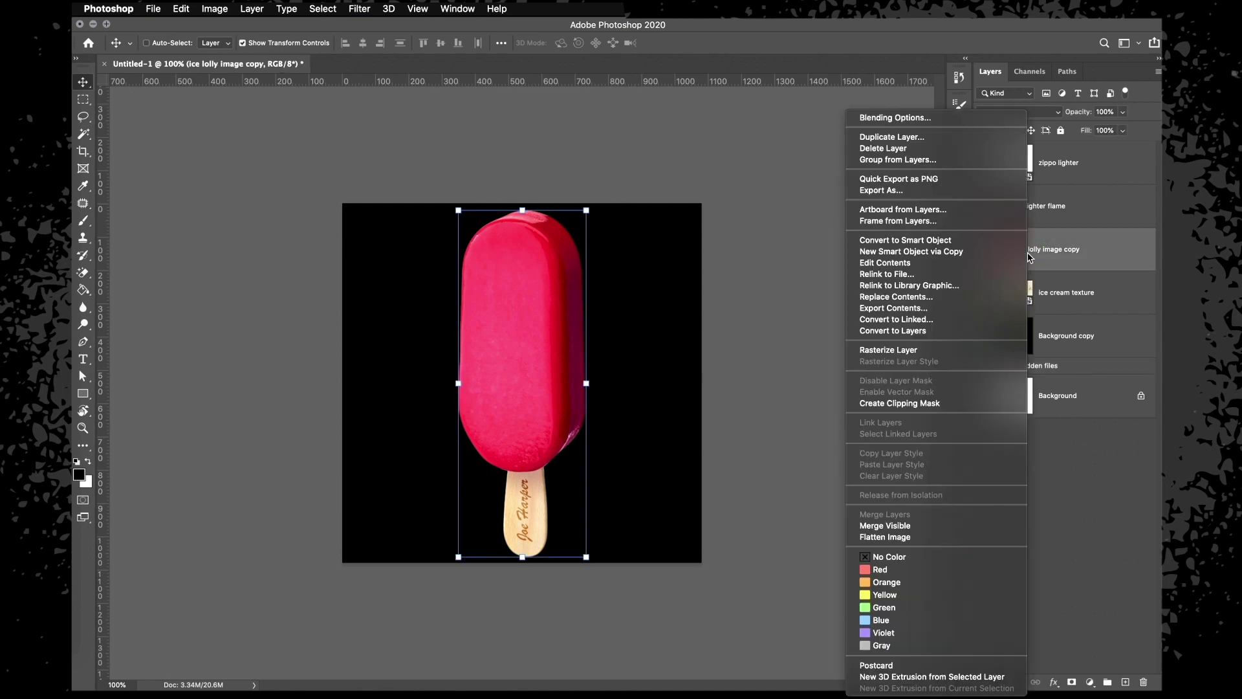
left_click(919, 354)
key("super+plus")
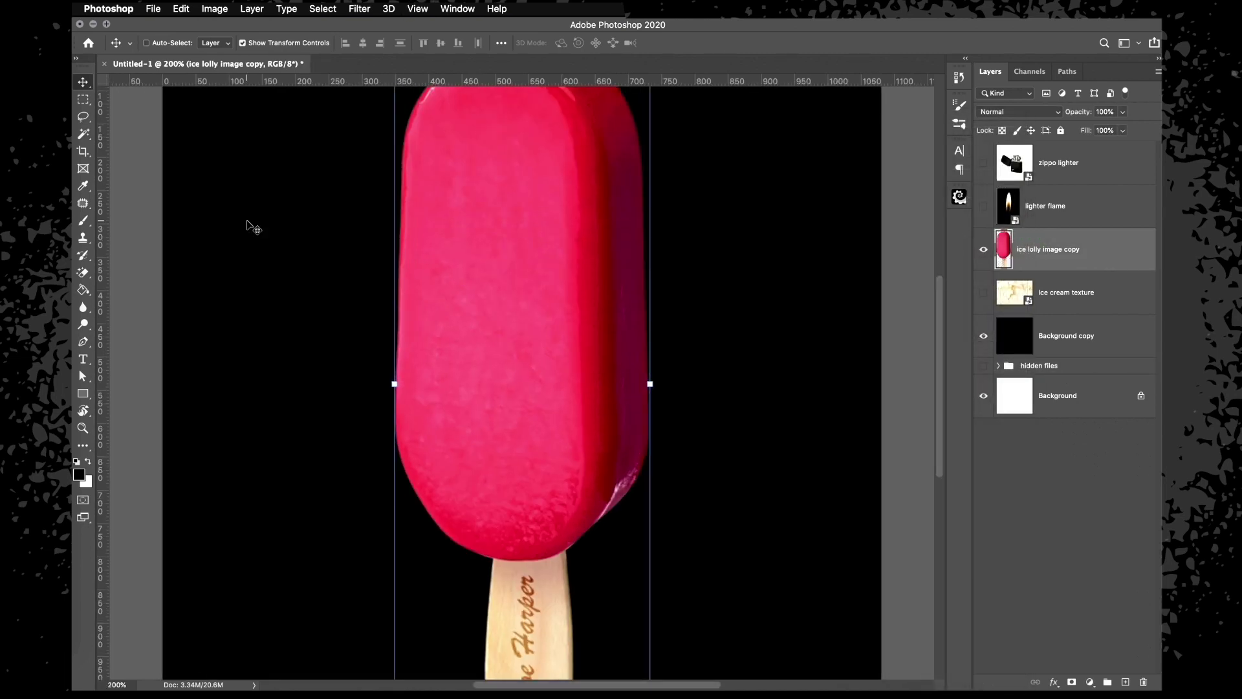
scroll(249, 222, "up", 3)
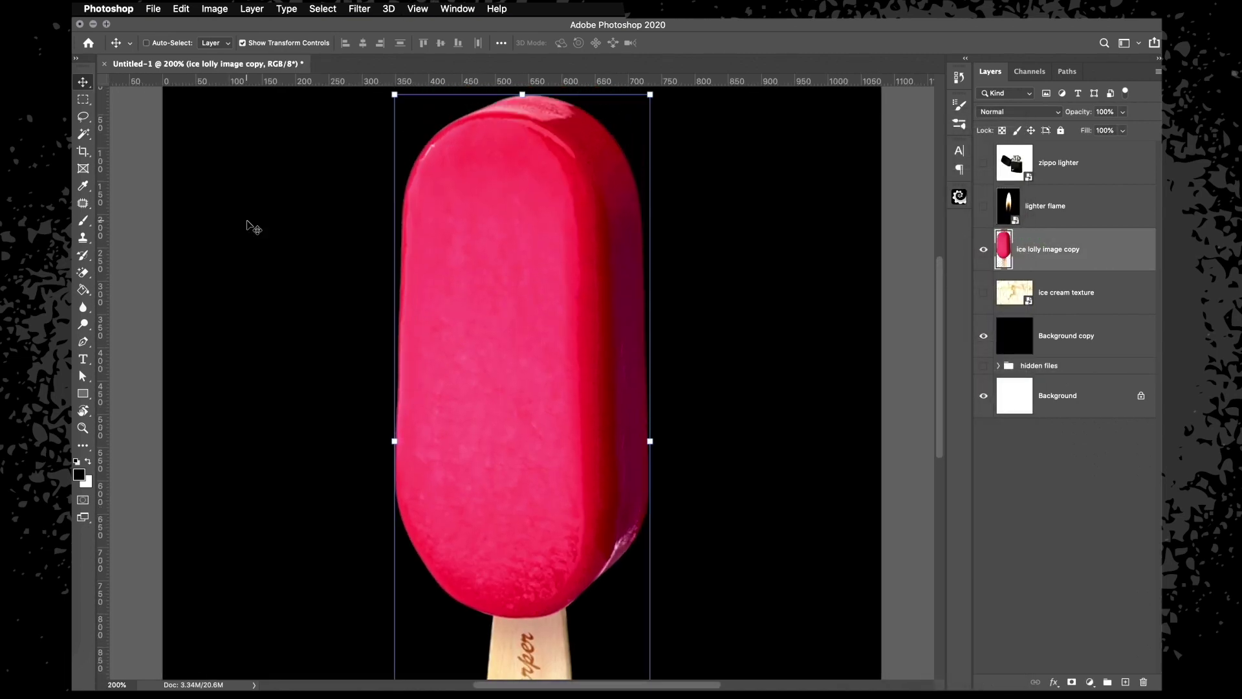
Start a Pen shape with a slightly curved cut line across the upper lolly, angling upward over the dark side face
left_click(83, 117)
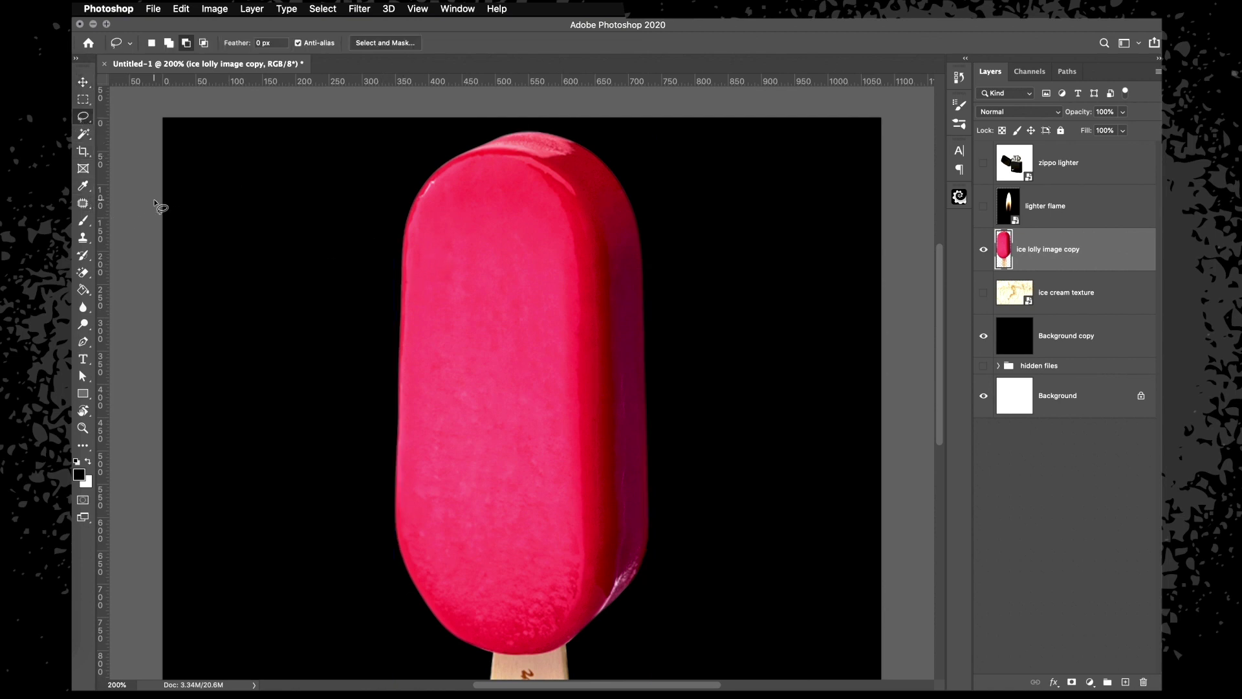
key("p")
left_click(380, 271)
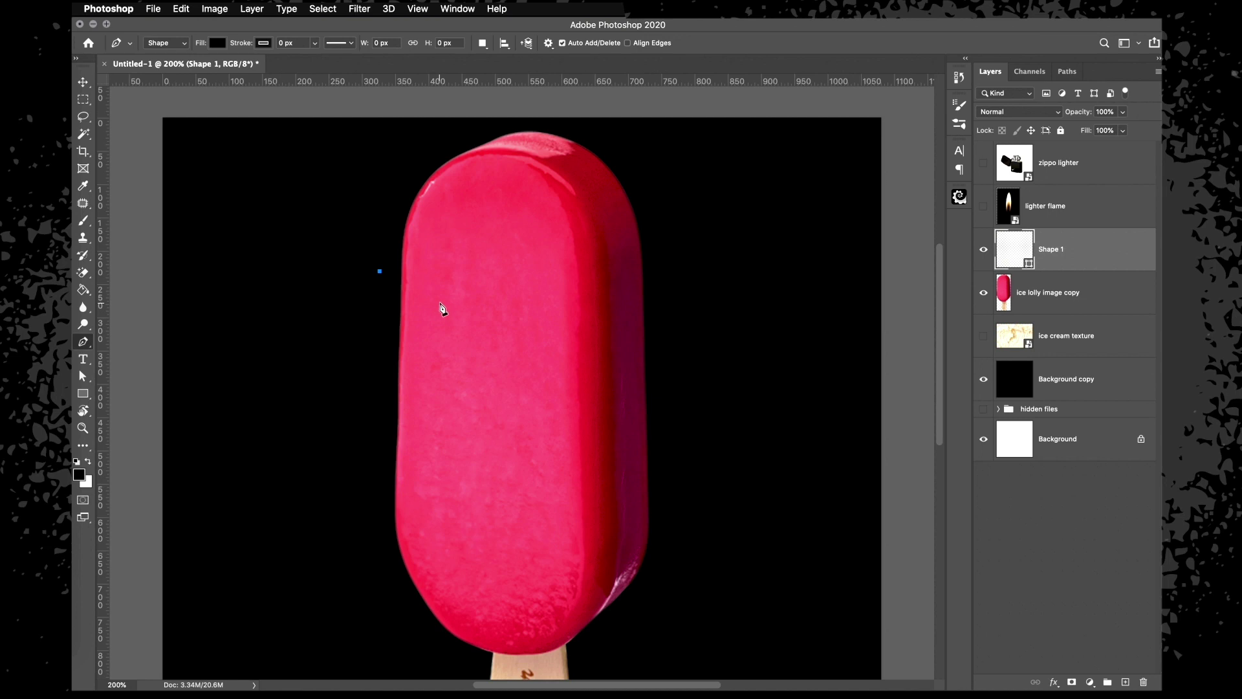
left_click_drag(458, 293, 494, 298)
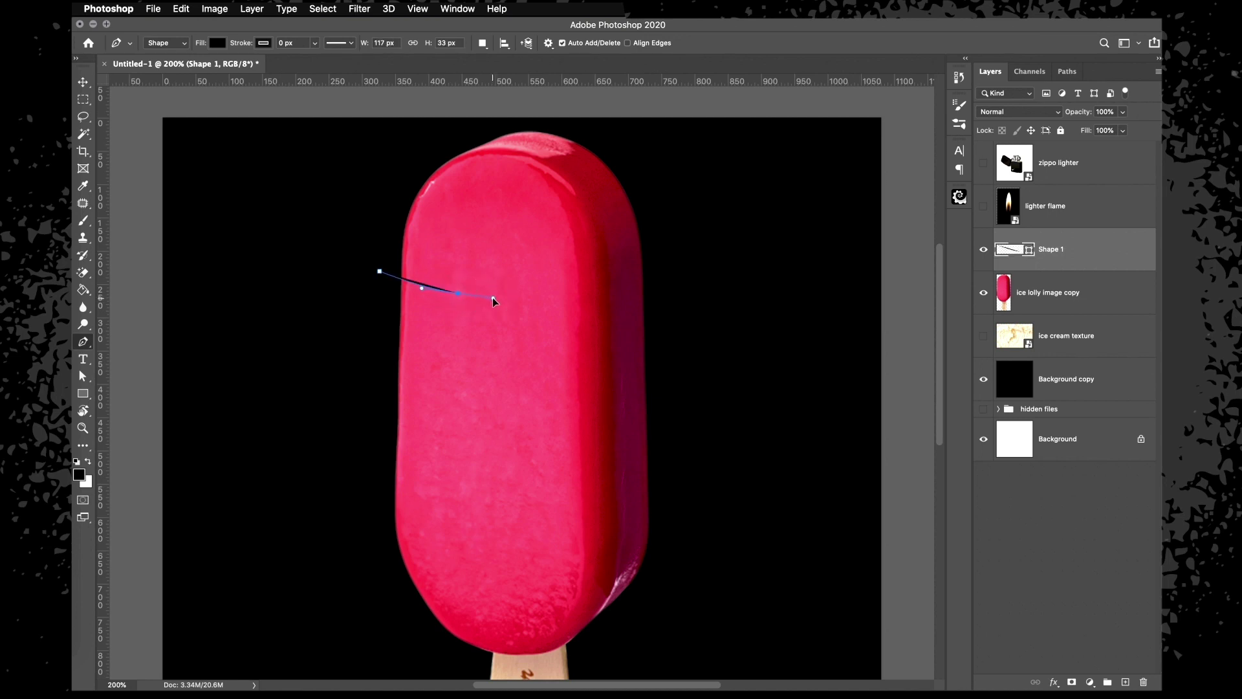
left_click(561, 306)
left_click_drag(589, 306, 602, 302)
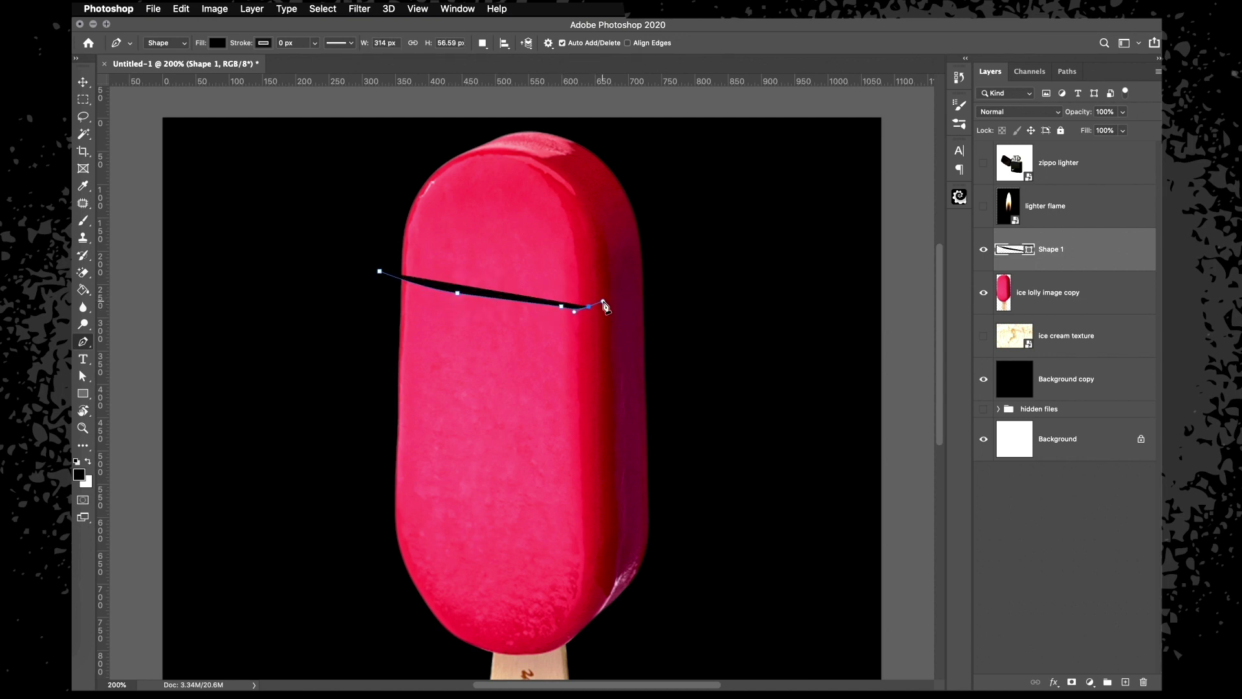
left_click(622, 289)
left_click(642, 278)
left_click(647, 271)
Close the Pen shape by running it around the outside of the lolly's rounded top to its starting point
left_click(628, 176)
left_click(581, 130)
left_click(518, 124)
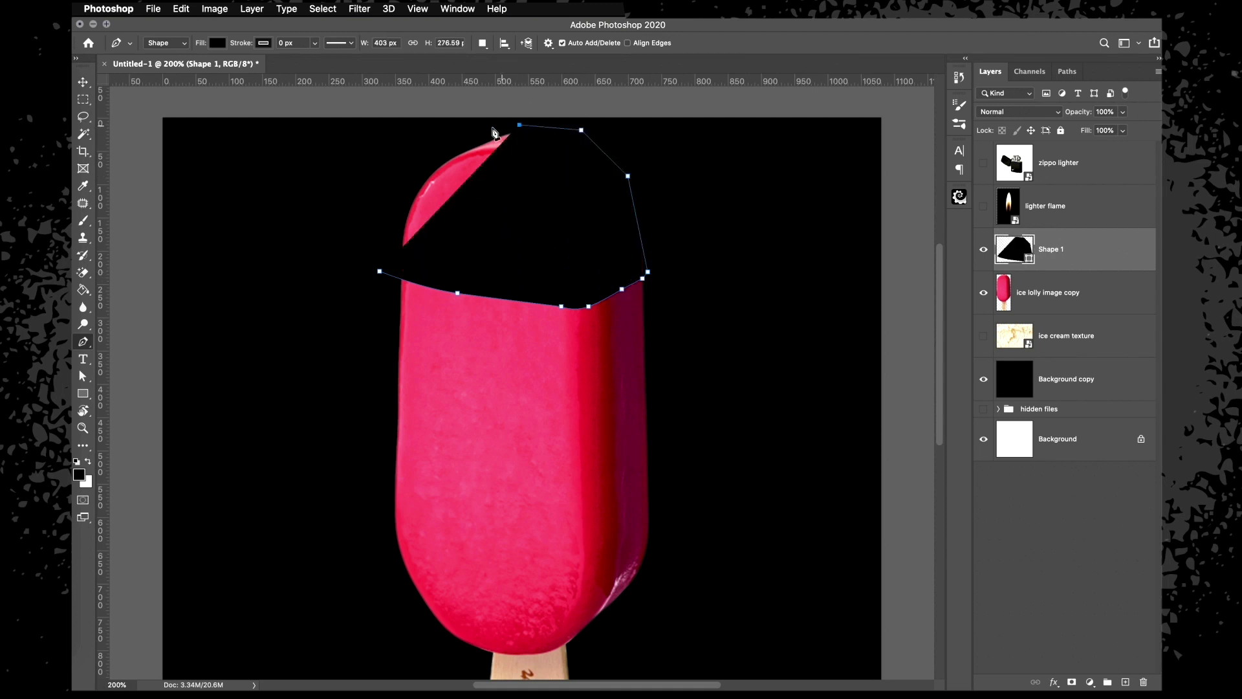
left_click(450, 140)
left_click(390, 177)
left_click(371, 239)
left_click(359, 267)
left_click(380, 271)
Load the shape as a selection, hide the shape layer, and cut the lolly's top onto a new layer
left_click(1008, 253, "ctrl")
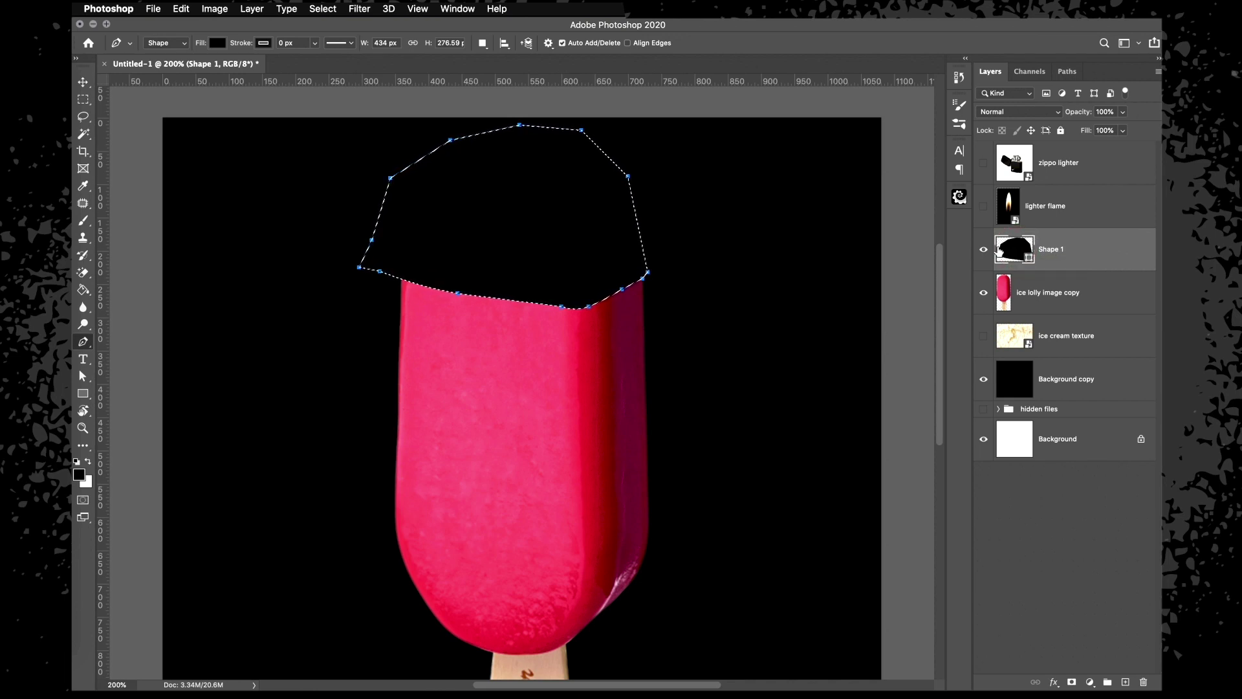
left_click(984, 252)
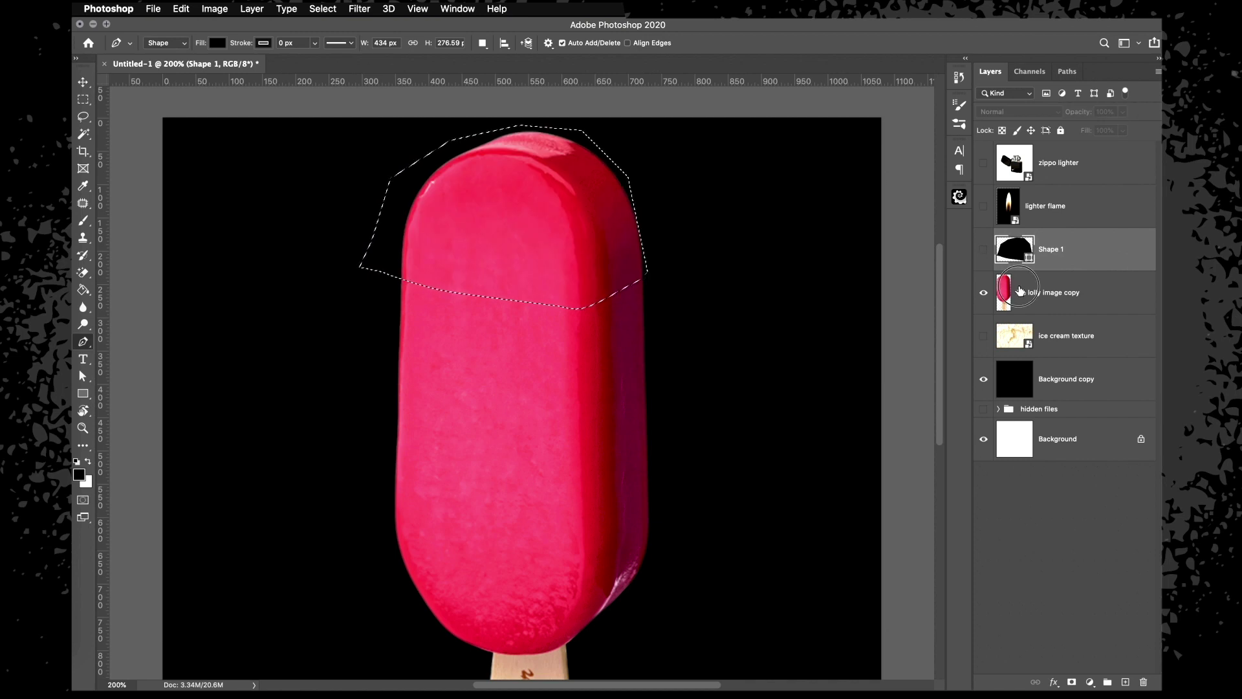
left_click(1019, 291)
key("m")
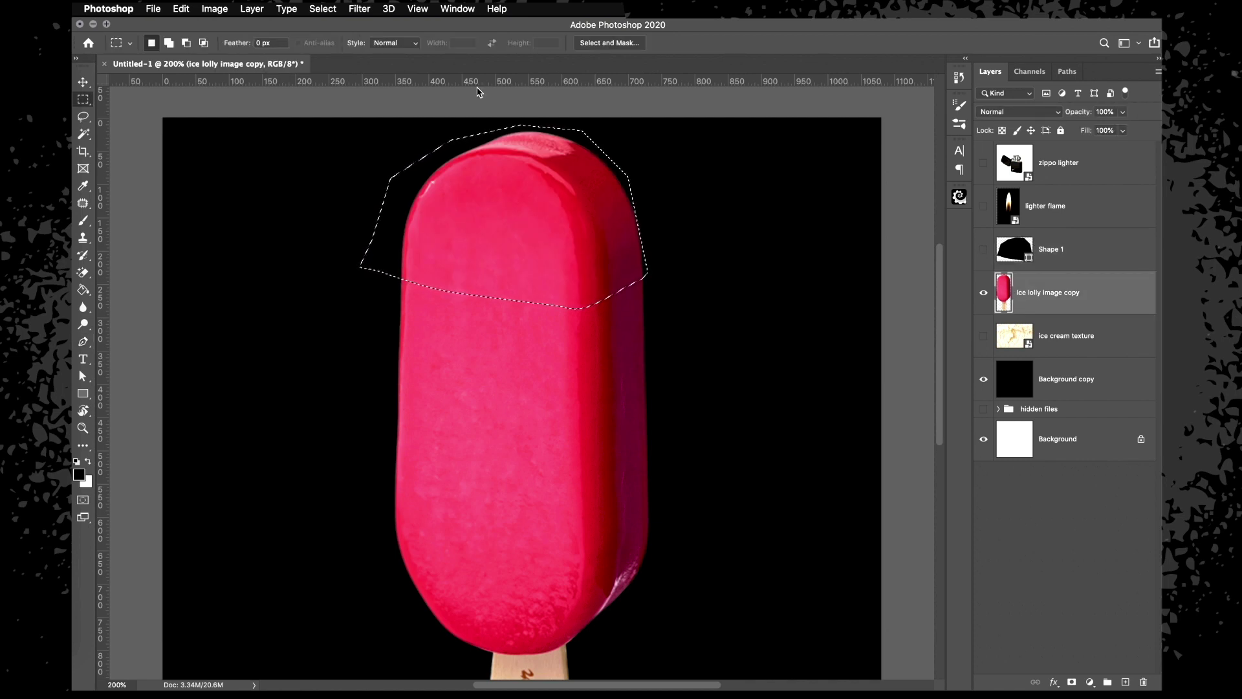
right_click(466, 214)
left_click(544, 323)
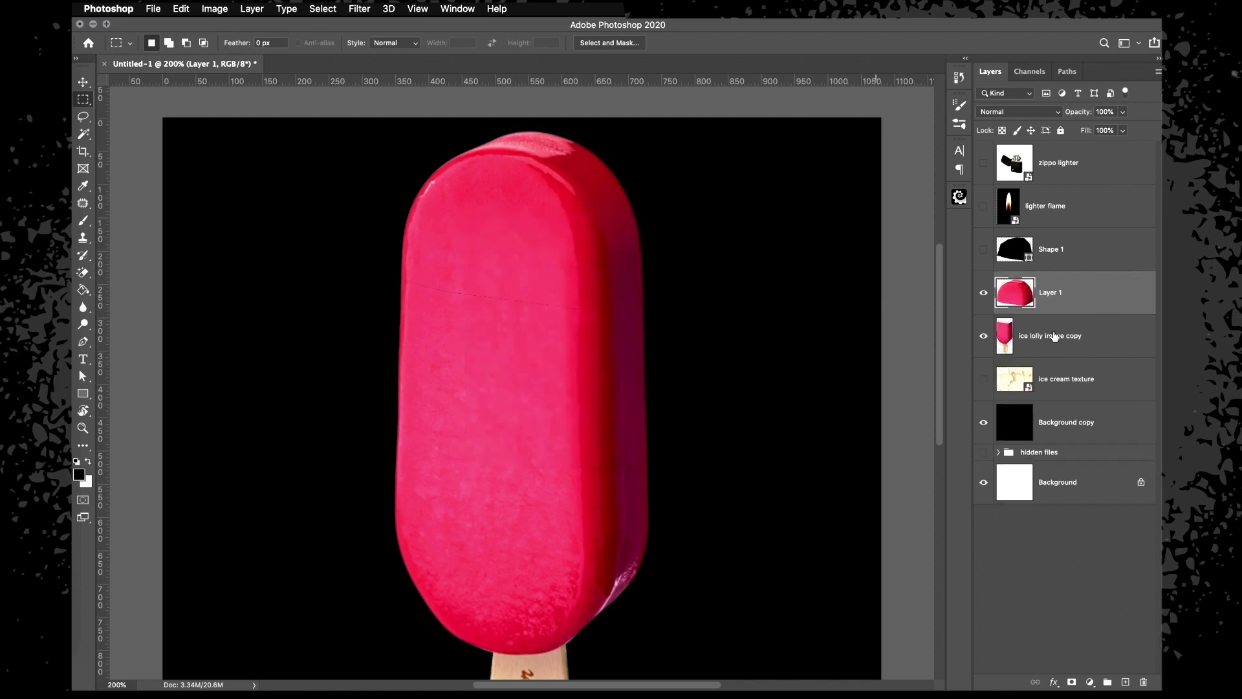
Check the cut-off top and the lolly body separately by toggling their visibility, leaving the cut-off top hidden
left_click(984, 293)
left_click(984, 294)
left_click(984, 336)
left_click(984, 336)
left_click(984, 293)
left_click(984, 293)
key("v")
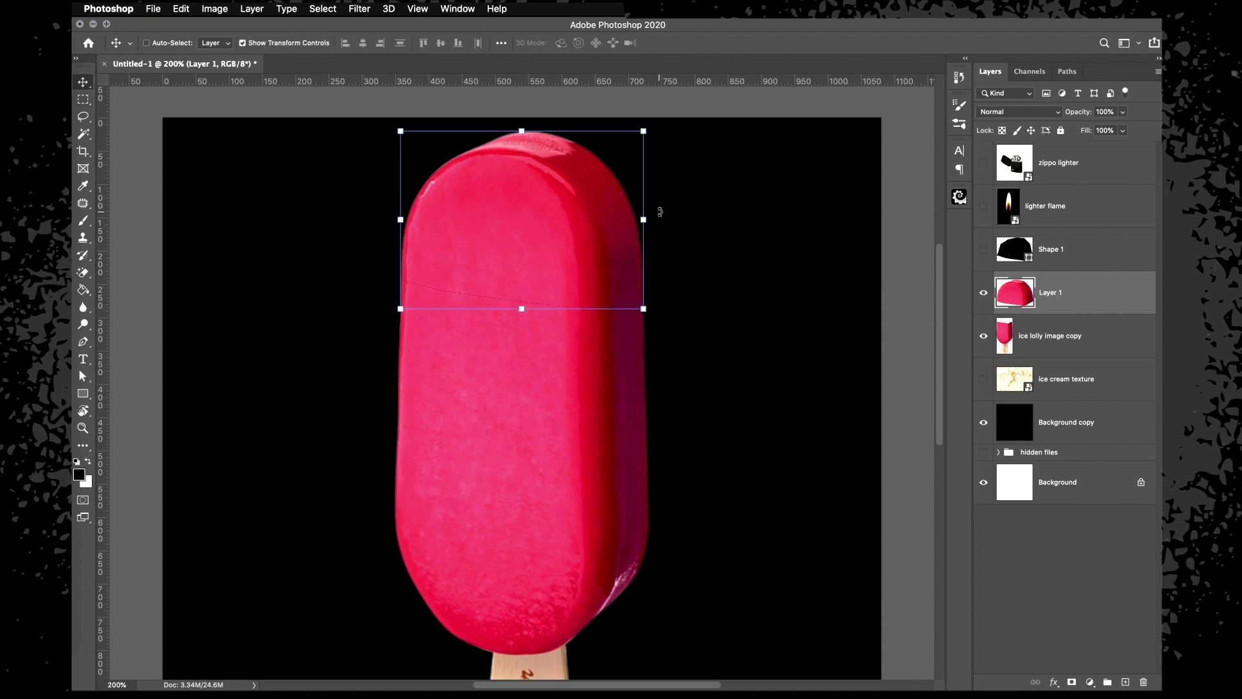
left_click(985, 293)
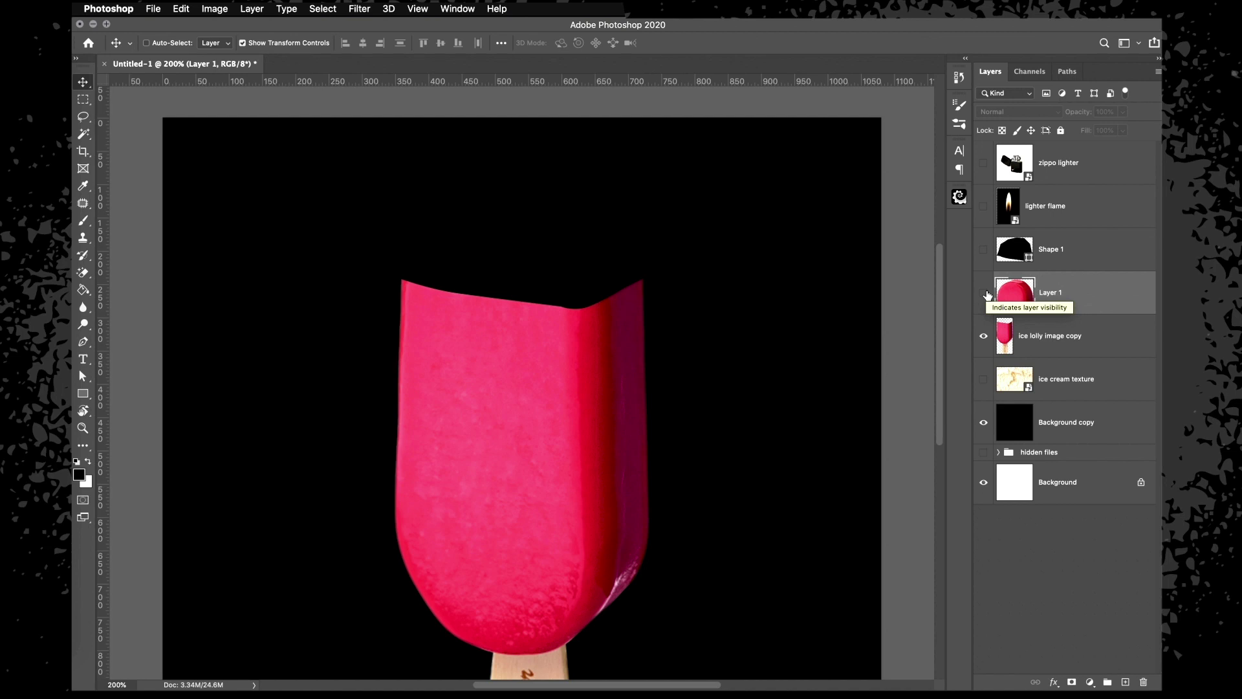
Show the ice cream texture, scale it to 77.79% to match the lolly's width, and move it over the cut edge
left_click(1050, 375)
left_click(984, 380)
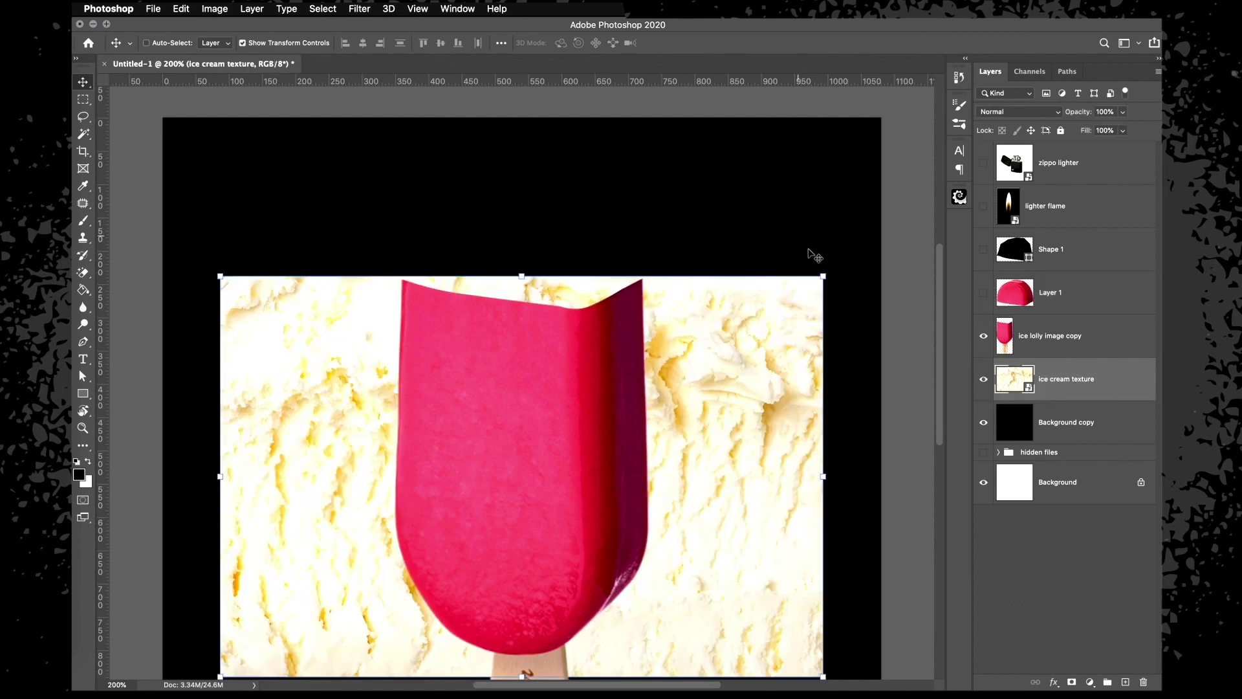
left_click_drag(822, 271, 631, 392)
left_click_drag(582, 492, 578, 256)
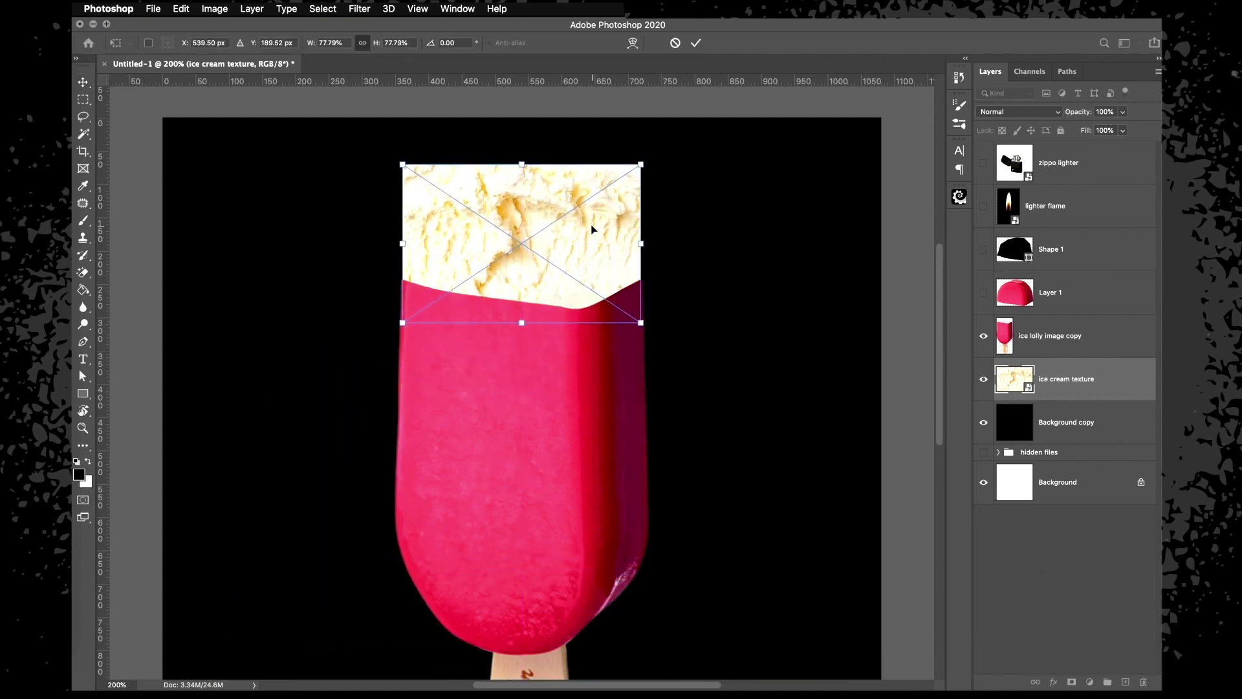
Skew and flatten the ice cream texture into a slanted parallelogram that follows the perspective of the lolly's cut top
key("super+equal")
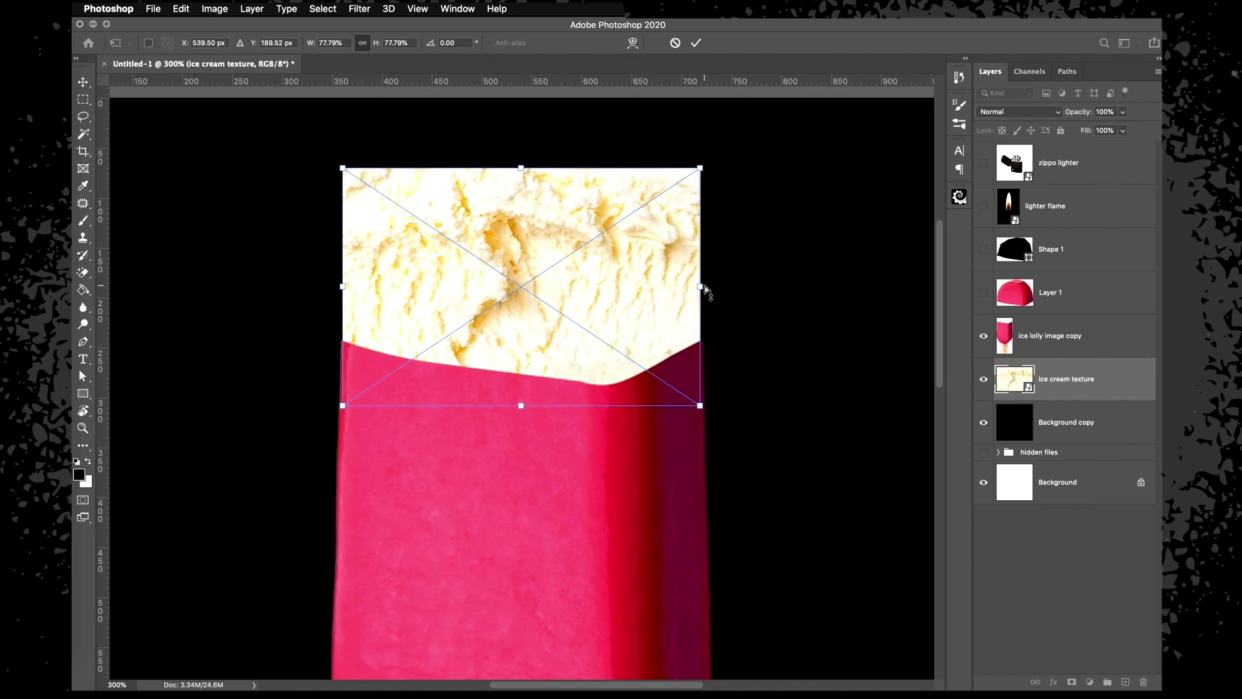
left_click_drag(702, 288, 690, 361)
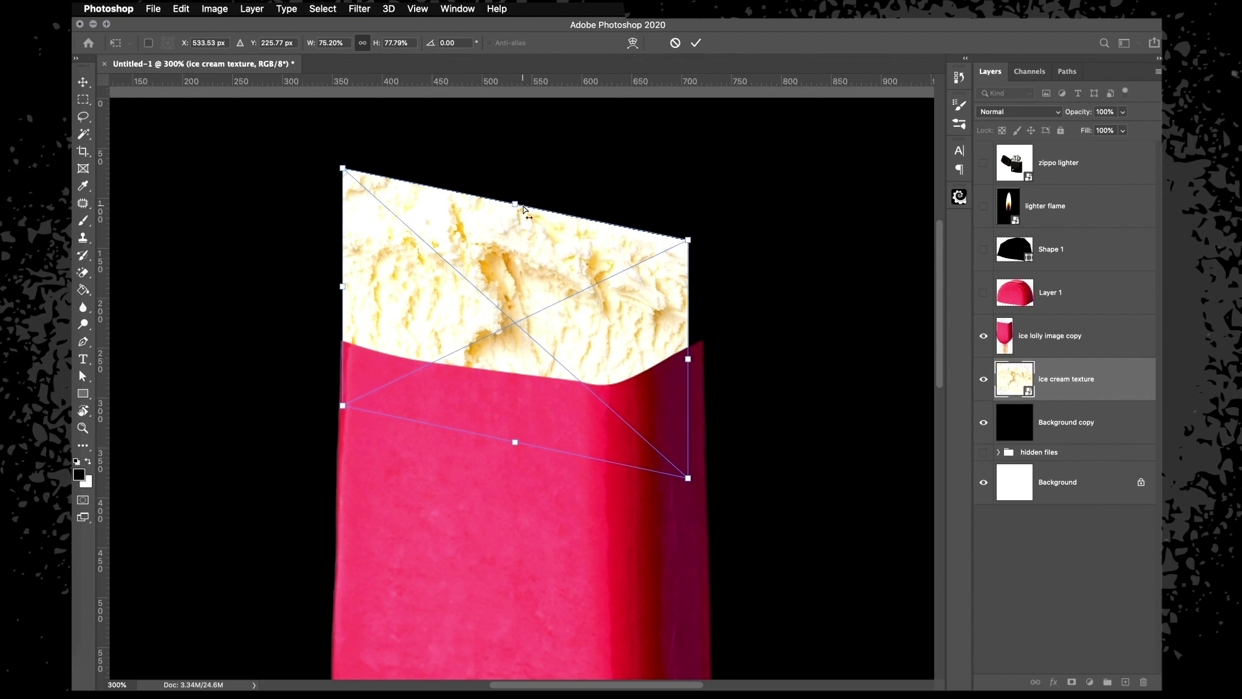
left_click_drag(518, 204, 601, 245)
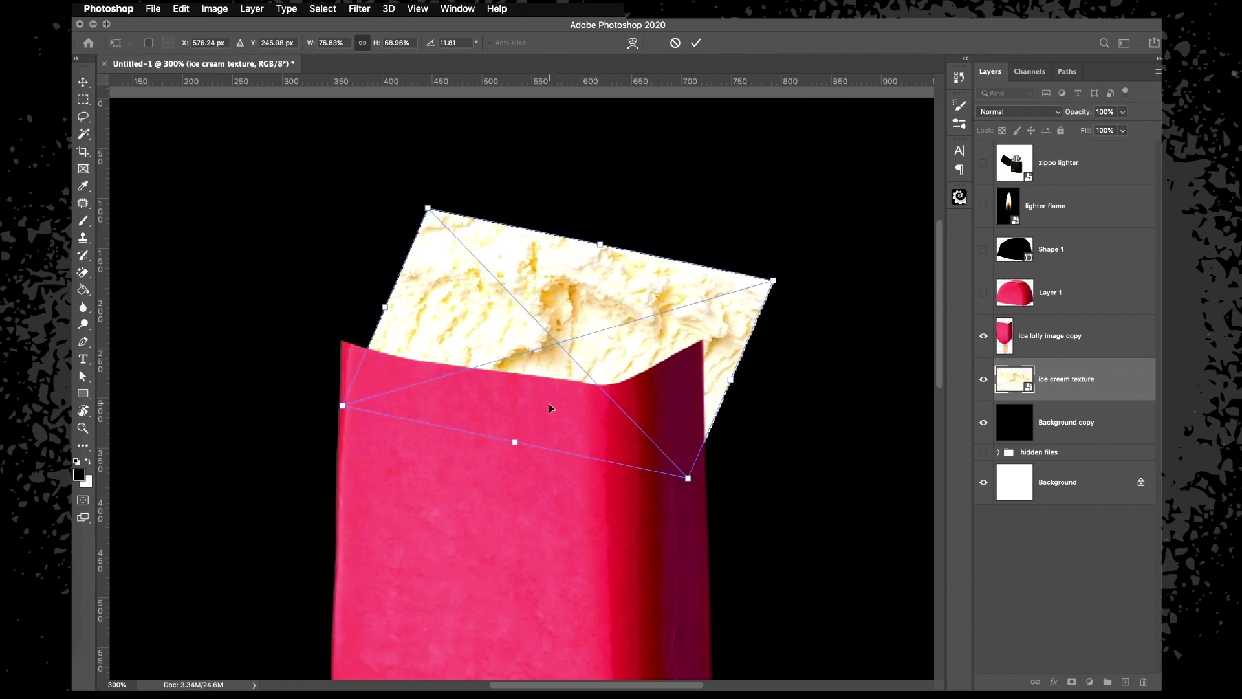
left_click_drag(518, 447, 482, 398)
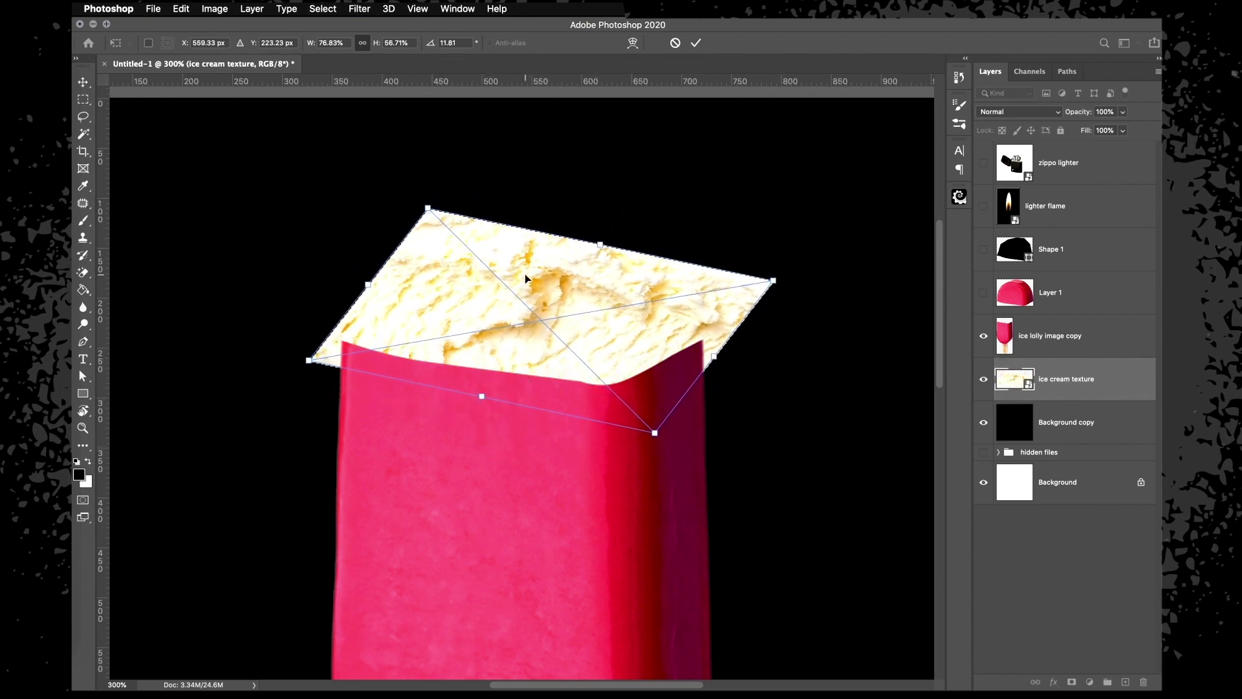
left_click_drag(601, 246, 583, 318)
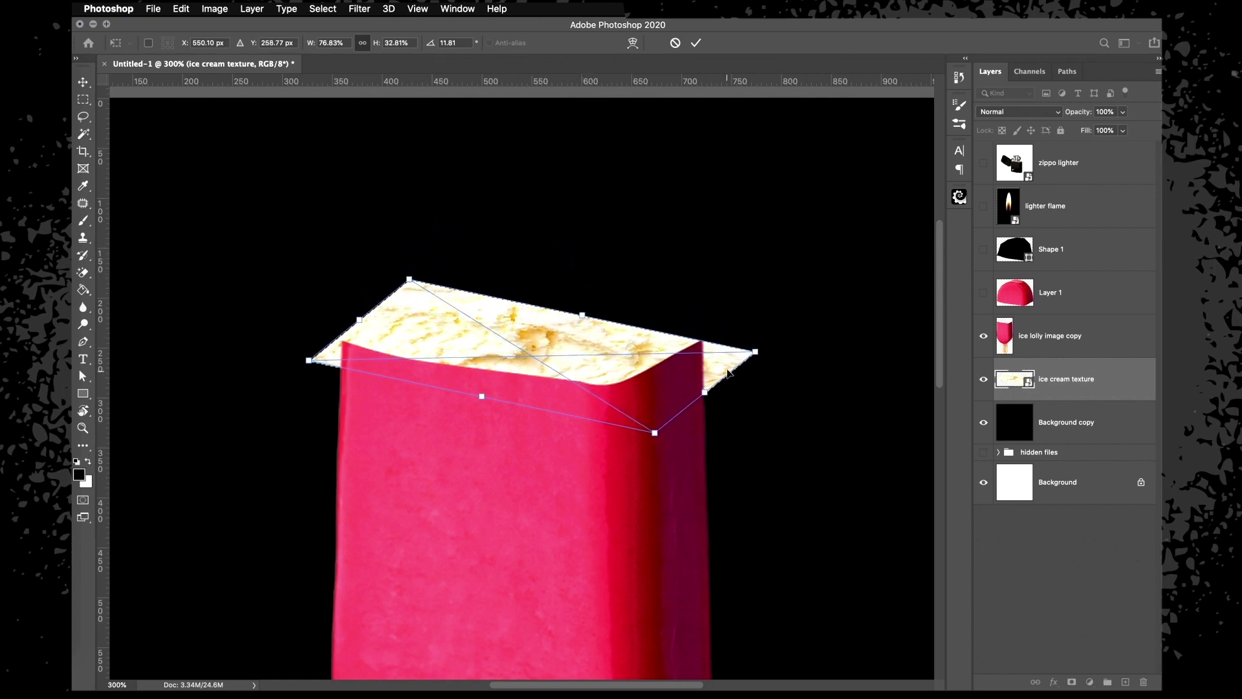
Fine-tune the ice cream texture's corners and position to fit the cut surface, and apply the transformation
left_click_drag(754, 353, 726, 344)
left_click_drag(655, 430, 635, 421)
left_click_drag(410, 281, 412, 303)
left_click_drag(492, 333, 486, 326)
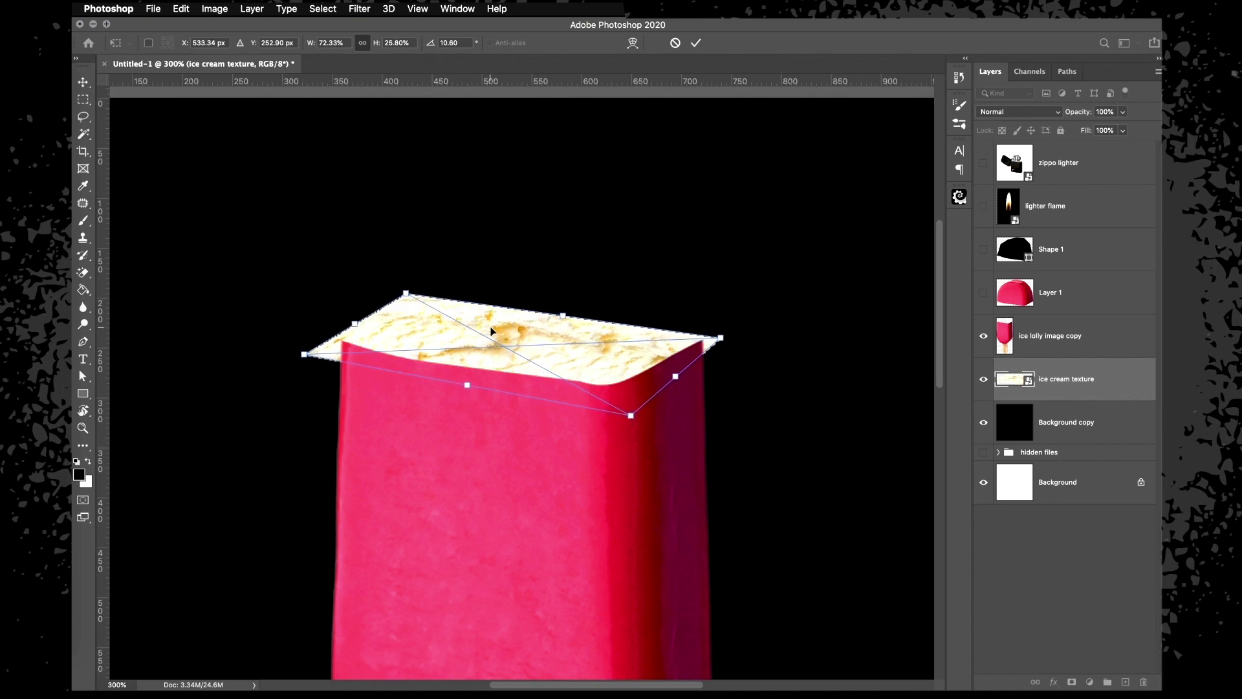
key("Return")
Add a layer mask to the ice cream texture layer
left_click(1037, 349)
left_click(1071, 387)
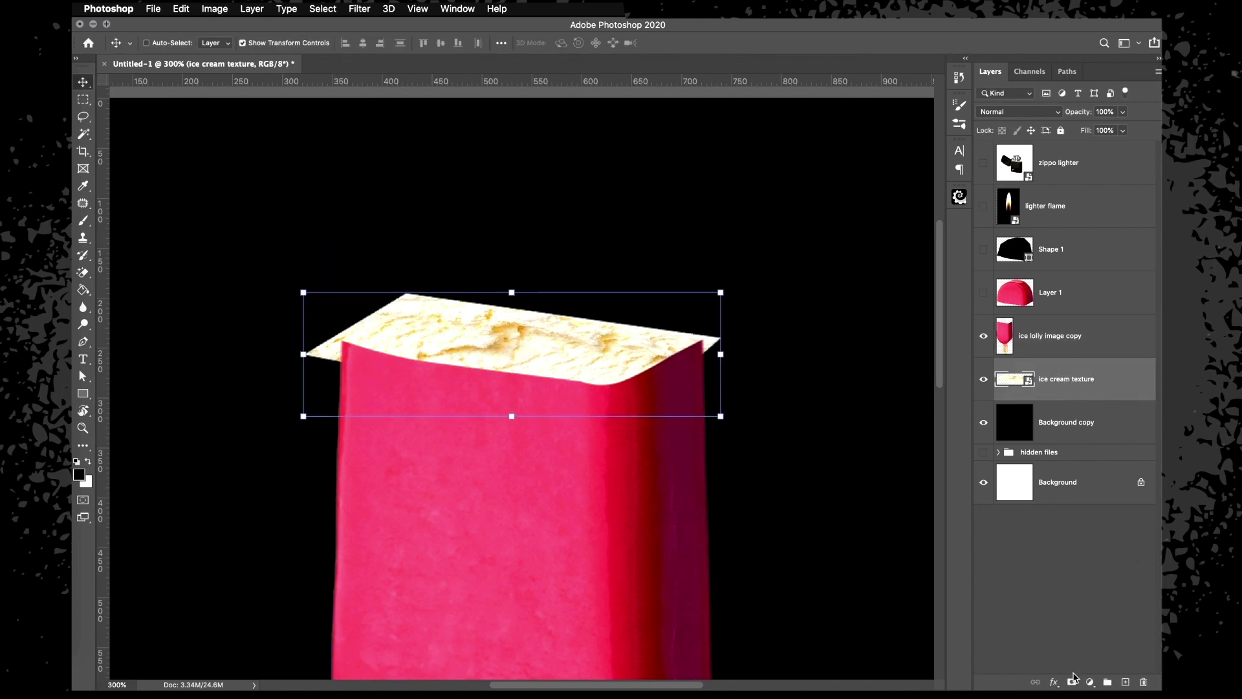
left_click(1073, 682)
Start a Pen shape at the lolly's front left corner and trace a rounded back edge along the ice cream texture
key("p")
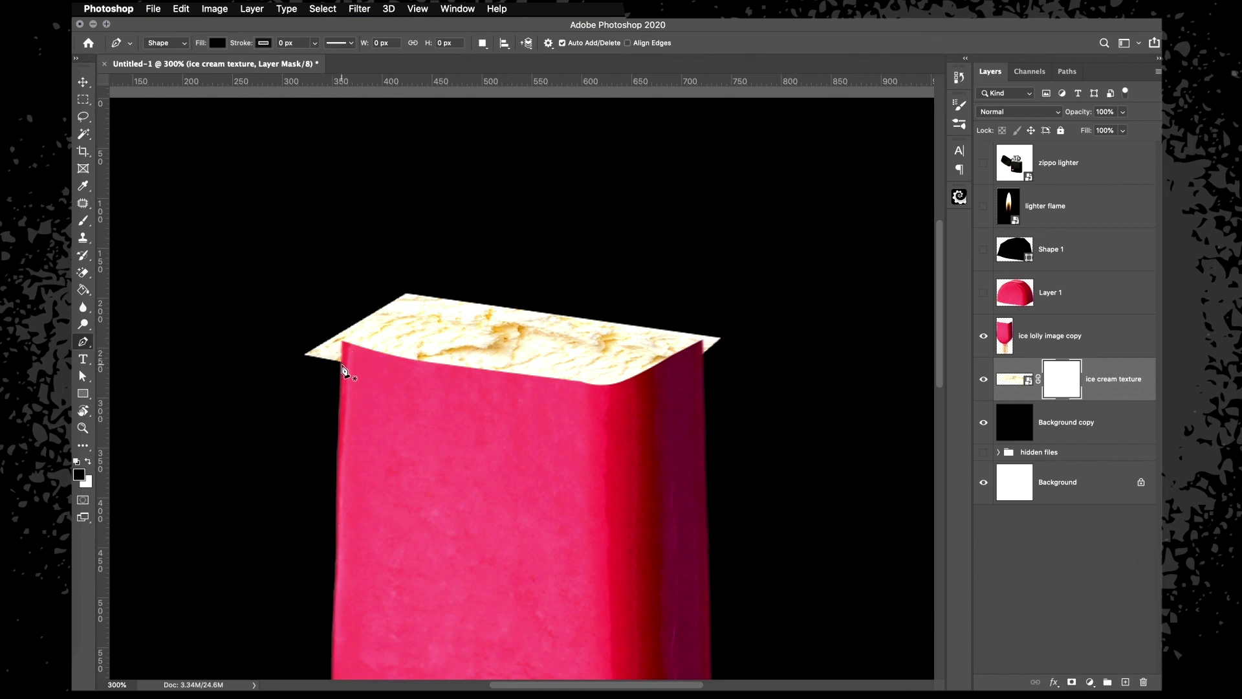
key("super+equal")
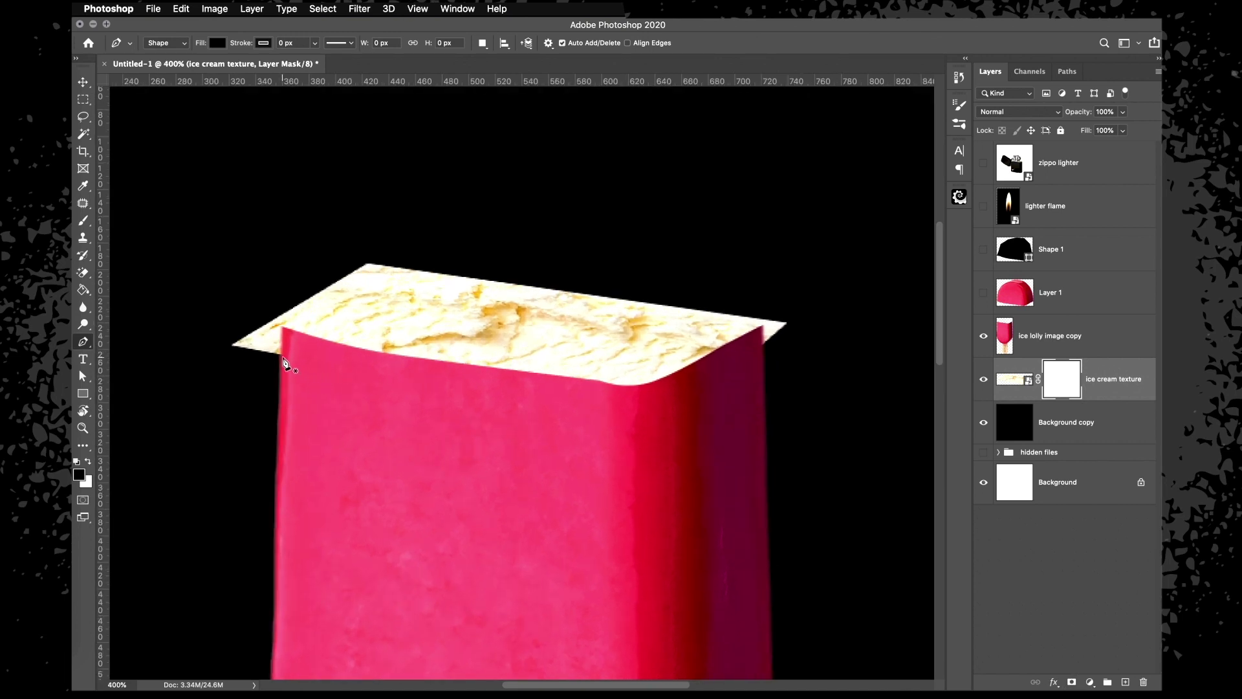
left_click(281, 355)
left_click(282, 329)
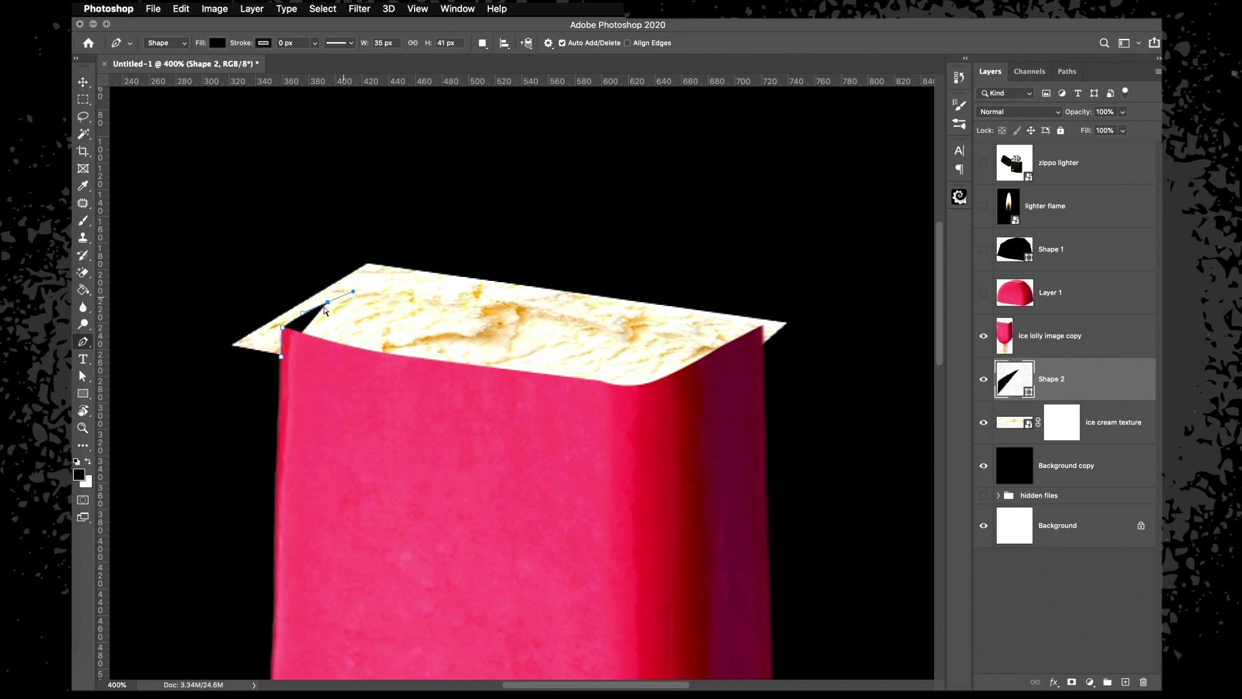
left_click_drag(302, 310, 325, 296)
left_click_drag(392, 272, 419, 278)
left_click_drag(528, 291, 560, 297)
left_click_drag(653, 309, 674, 313)
Undo the misplaced corner point and curve the Pen shape's path around the far right corner of the cut surface
left_click_drag(761, 327, 759, 341)
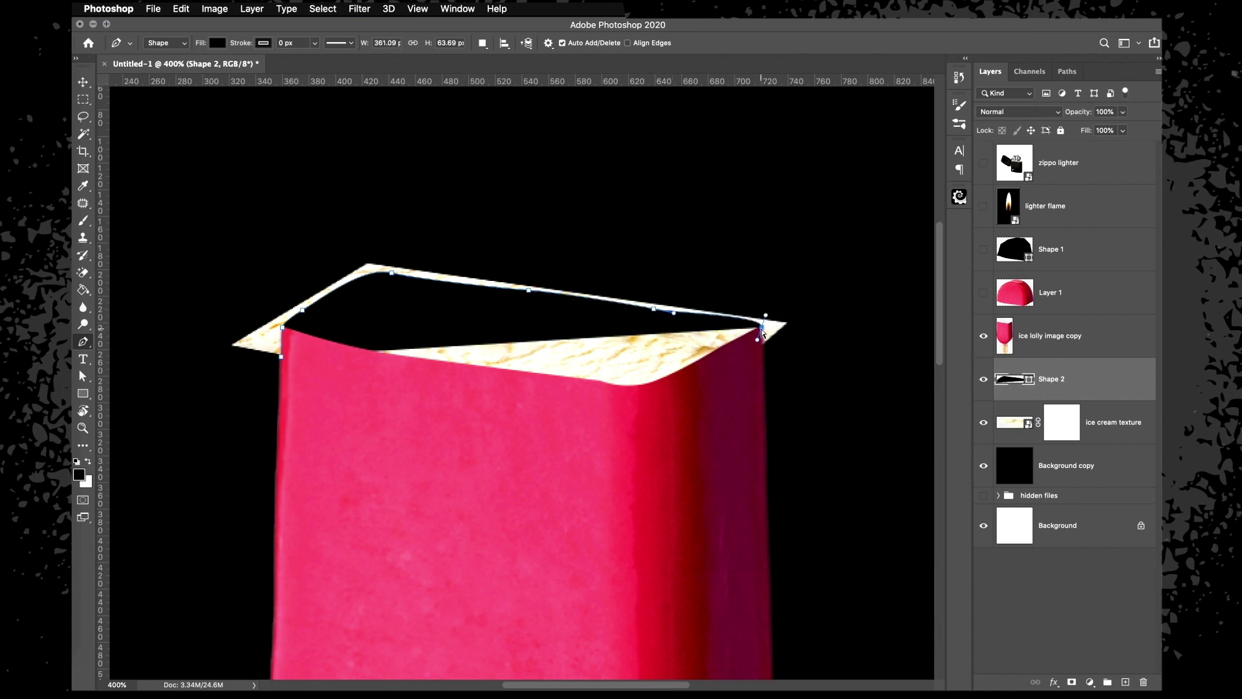
key("super+z")
key("super+equal")
key("super+equal")
key("super+equal")
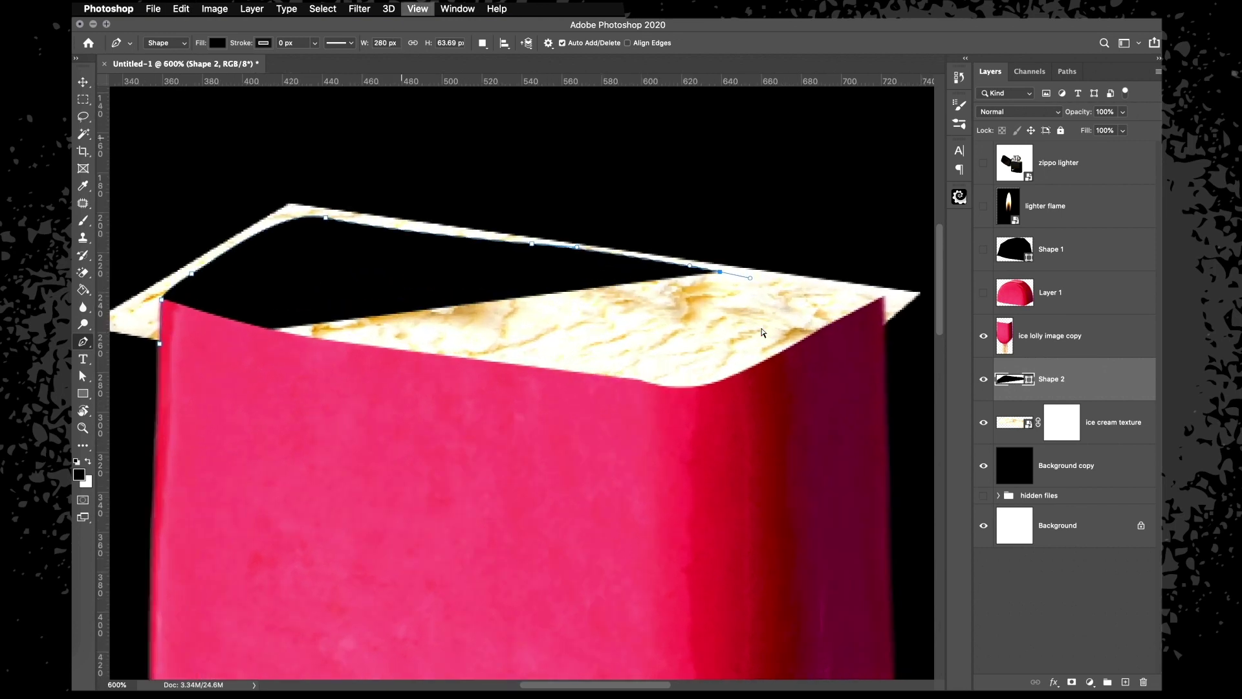
scroll(764, 333, "right", 10)
left_click_drag(459, 309, 504, 332)
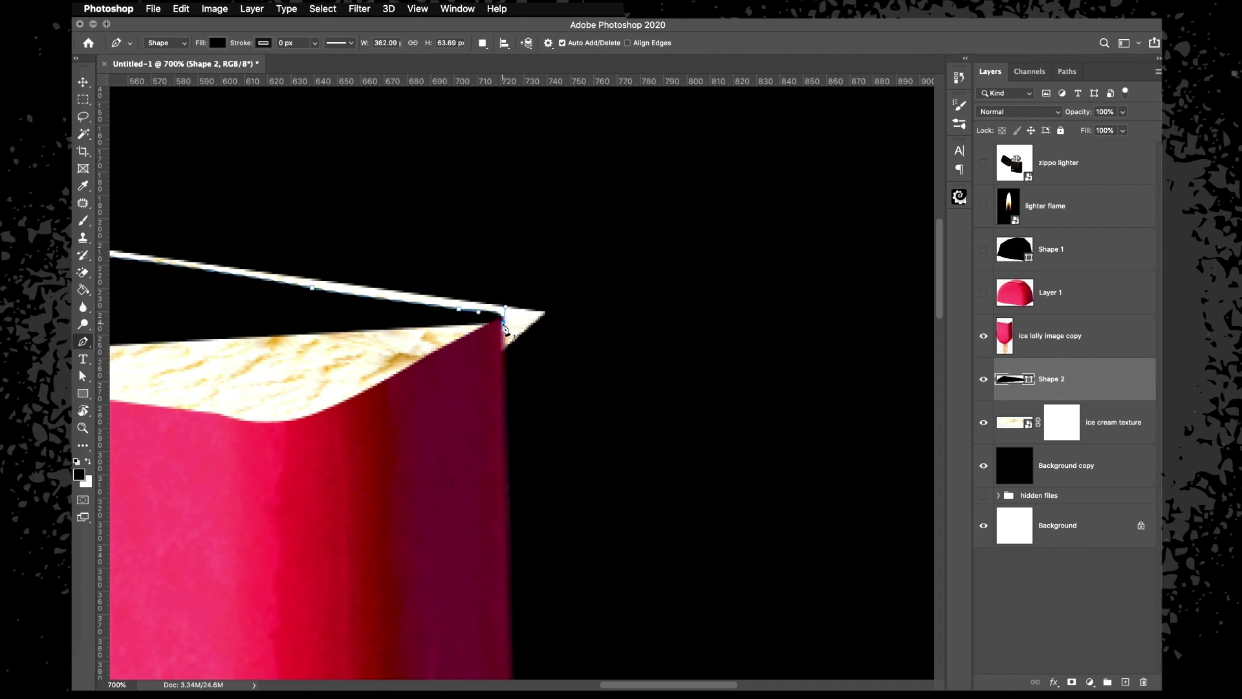
Complete the Pen shape along the front, keeping the path behind the lolly body, and close it at its starting point
left_click(379, 424)
key("super+minus")
scroll(380, 425, "left", 5)
scroll(379, 425, "down", 2)
left_click(381, 433)
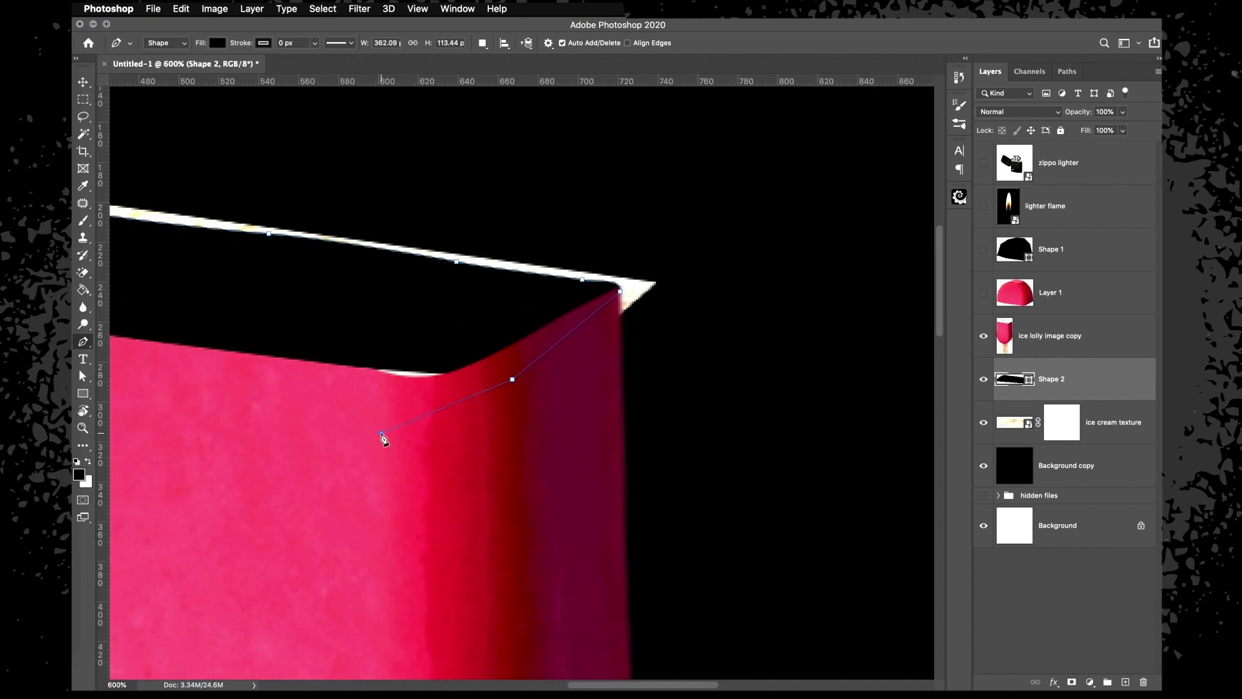
scroll(383, 437, "left", 4)
left_click(315, 408)
scroll(317, 407, "left", 4)
scroll(317, 408, "up", 1)
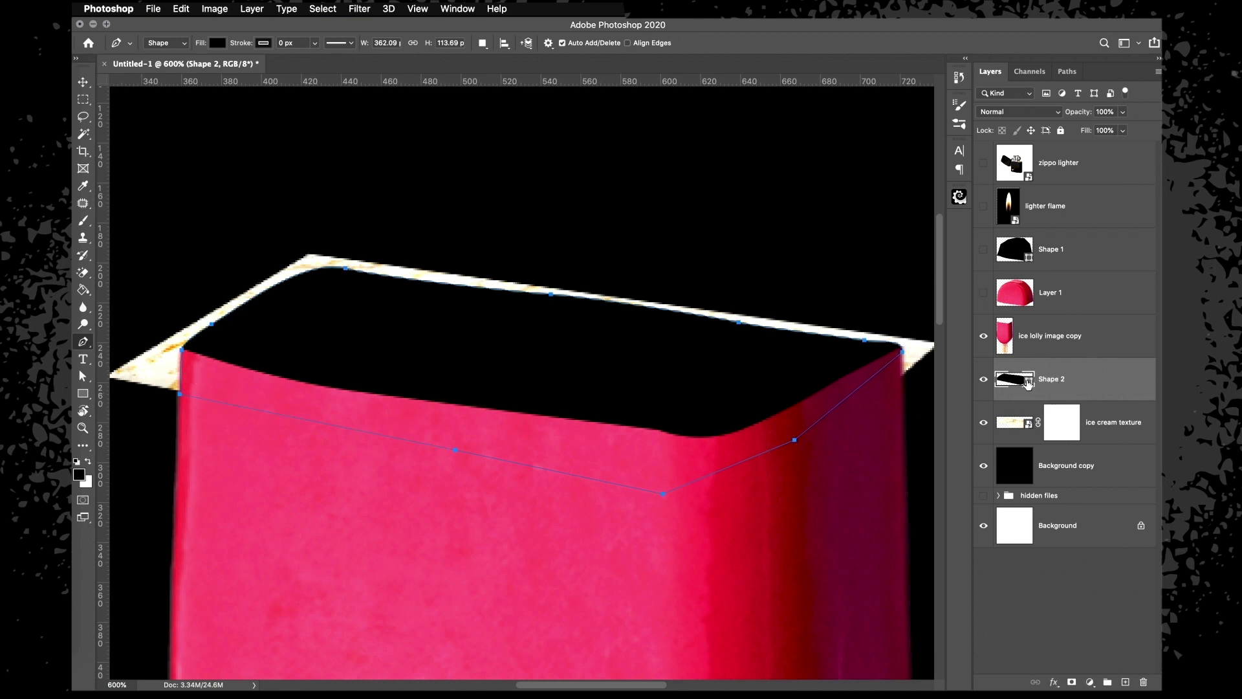
Delete the layer mask from the ice cream texture layer
left_click(1069, 428)
right_click(1066, 428)
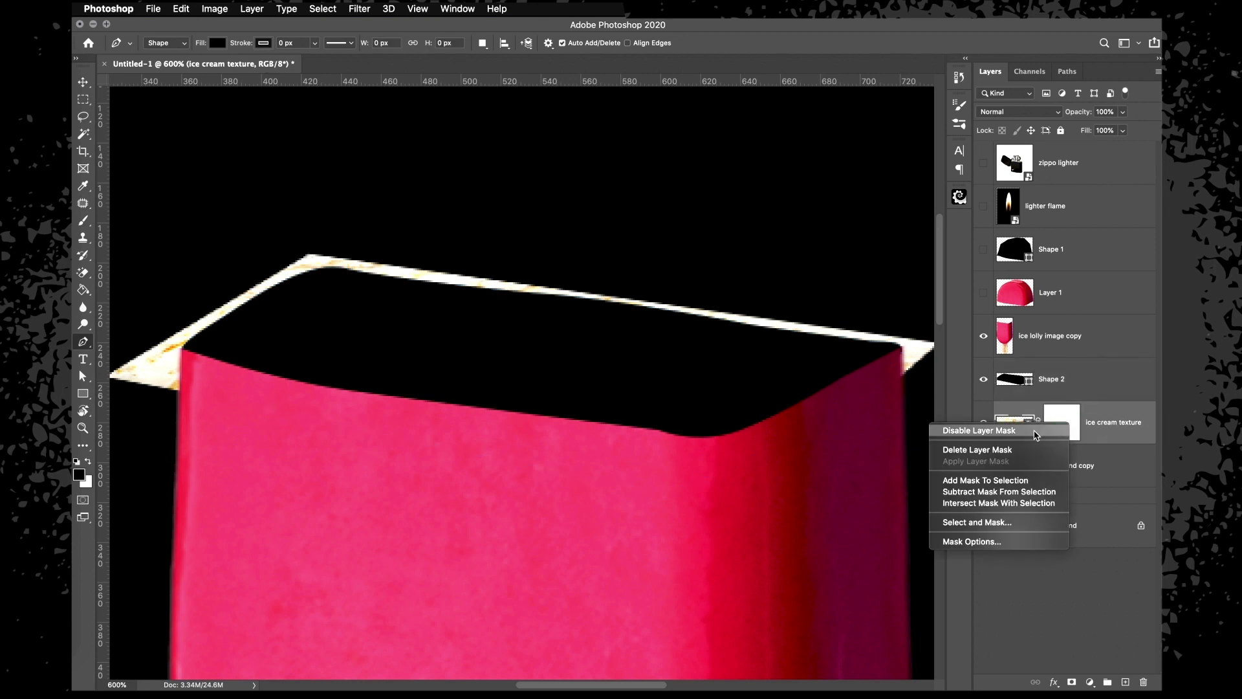
left_click(1030, 447)
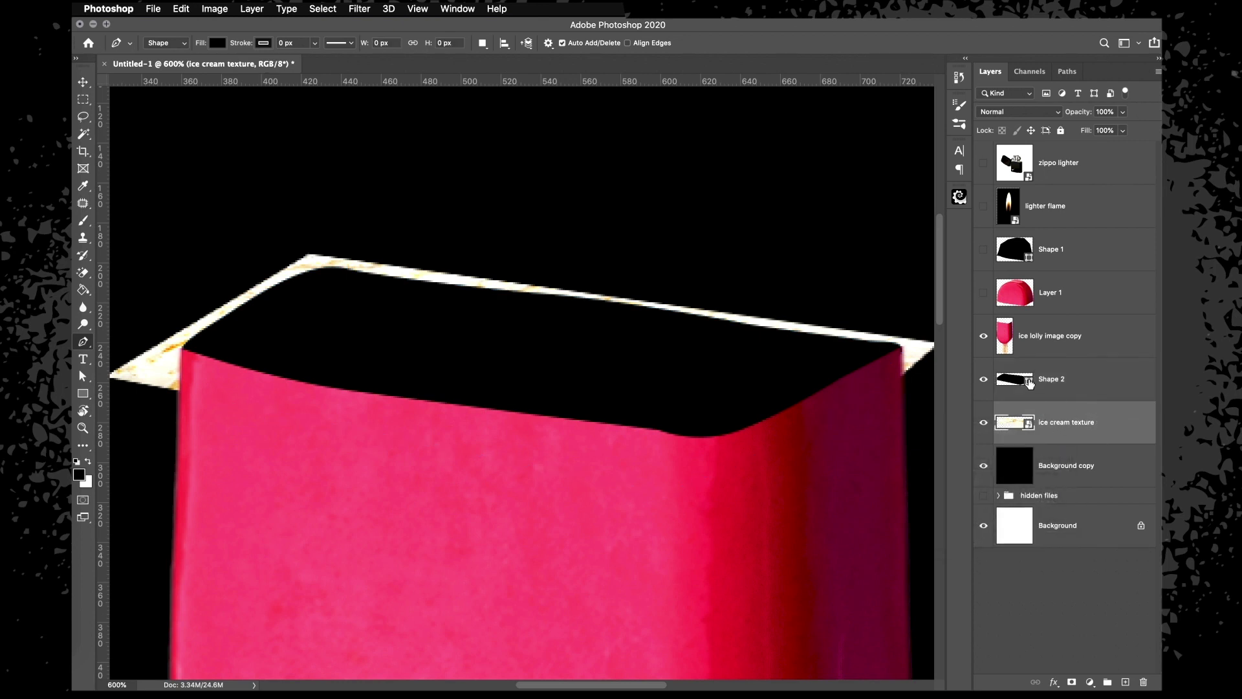
Place the ice cream texture directly above Shape 2 as a clipping mask and shift the texture slightly within the shape
left_click(1061, 381)
left_click(1057, 426)
key("v")
left_click_drag(1065, 429, 1070, 374)
key("super+minus")
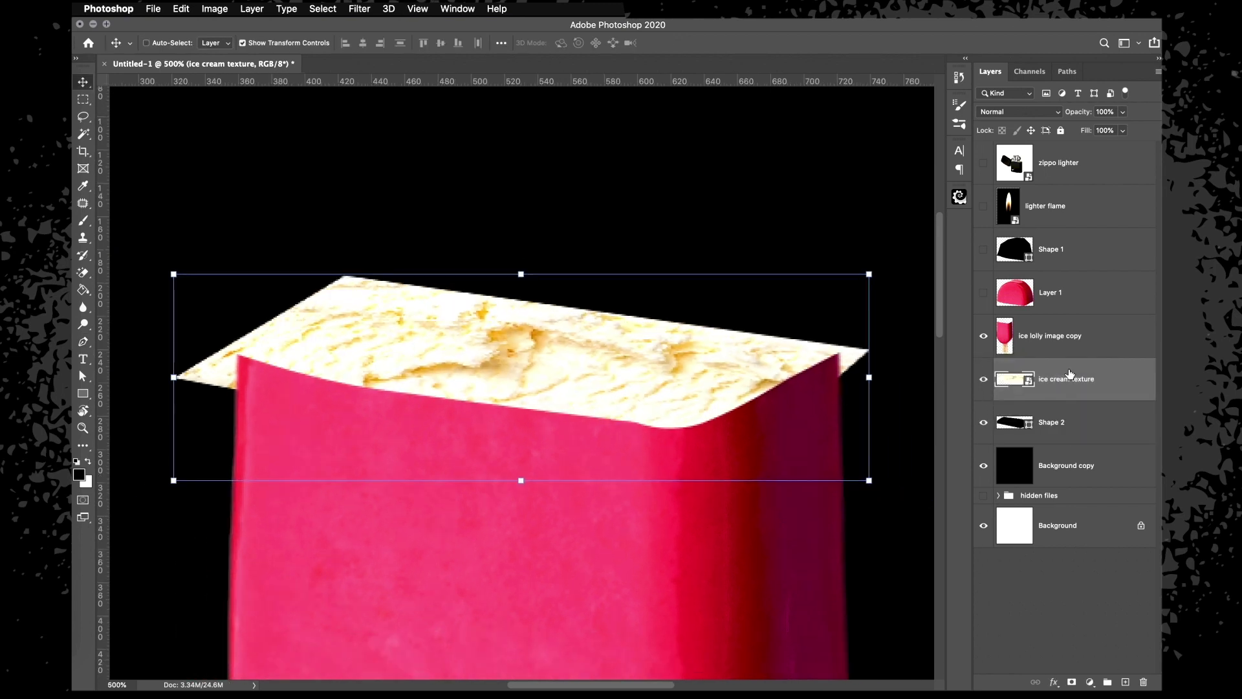
right_click(1110, 376)
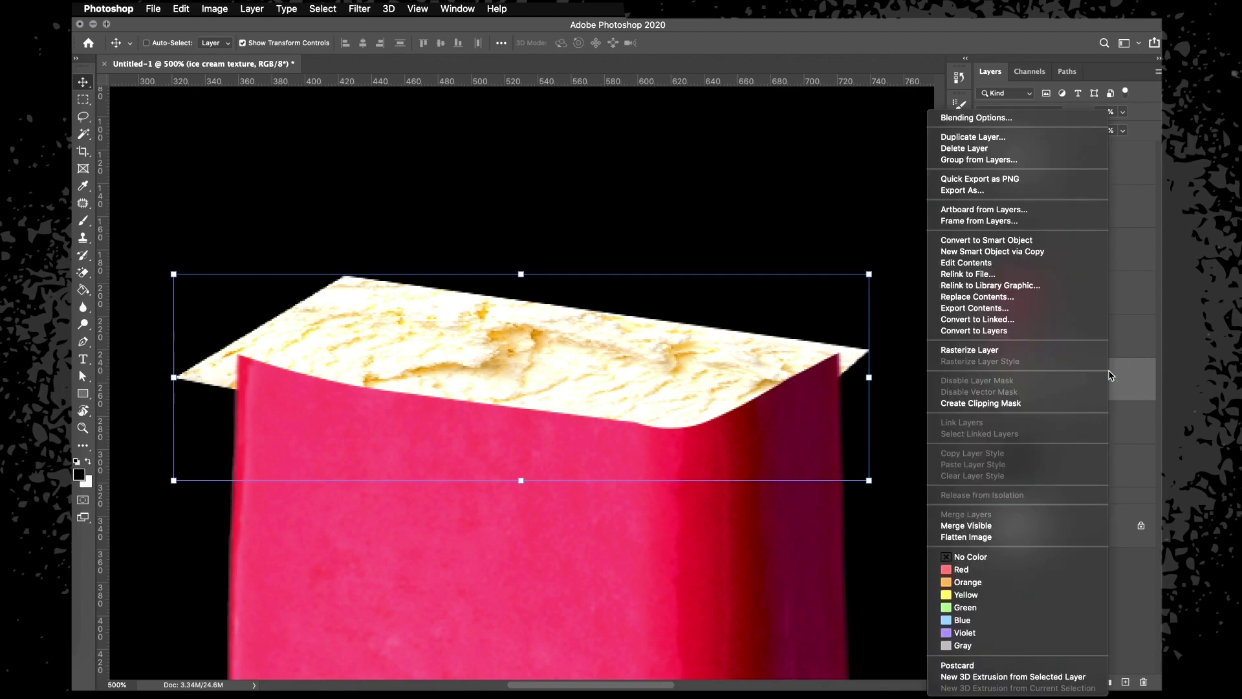
left_click(991, 403)
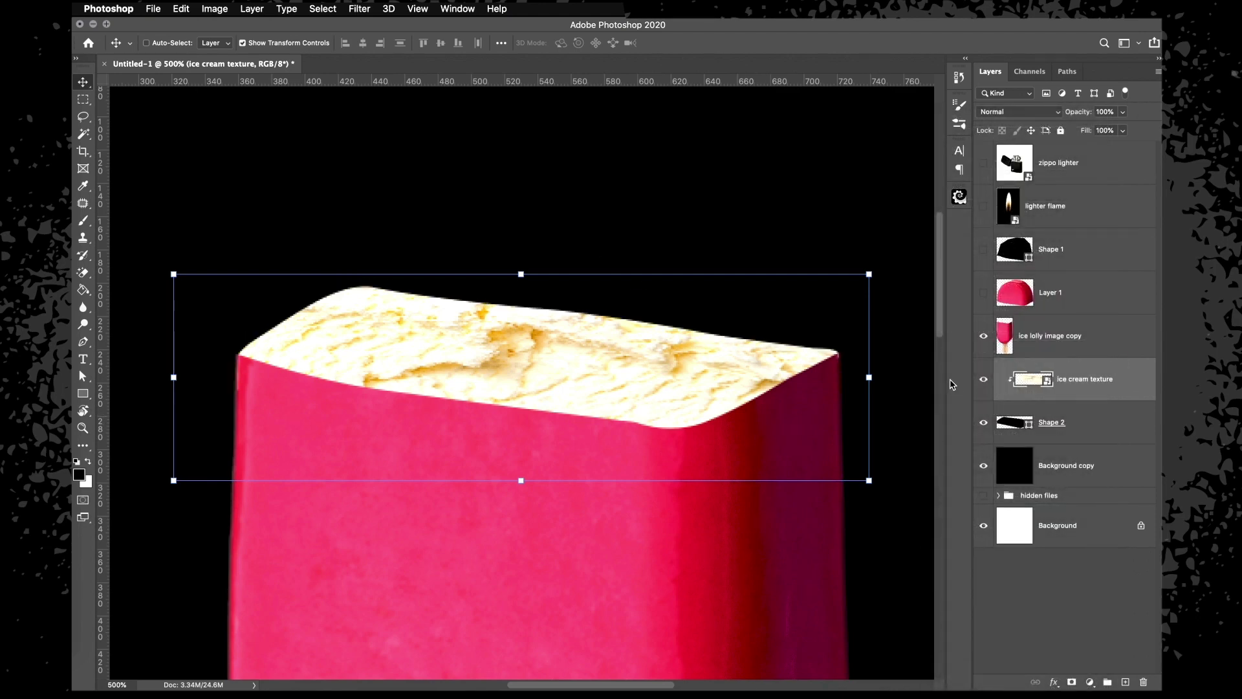
mouse_move(676, 349)
left_mouse_down()
mouse_move(615, 294)
mouse_move(754, 366)
mouse_move(615, 388)
mouse_move(635, 324)
mouse_move(669, 388)
left_mouse_up()
key("b")
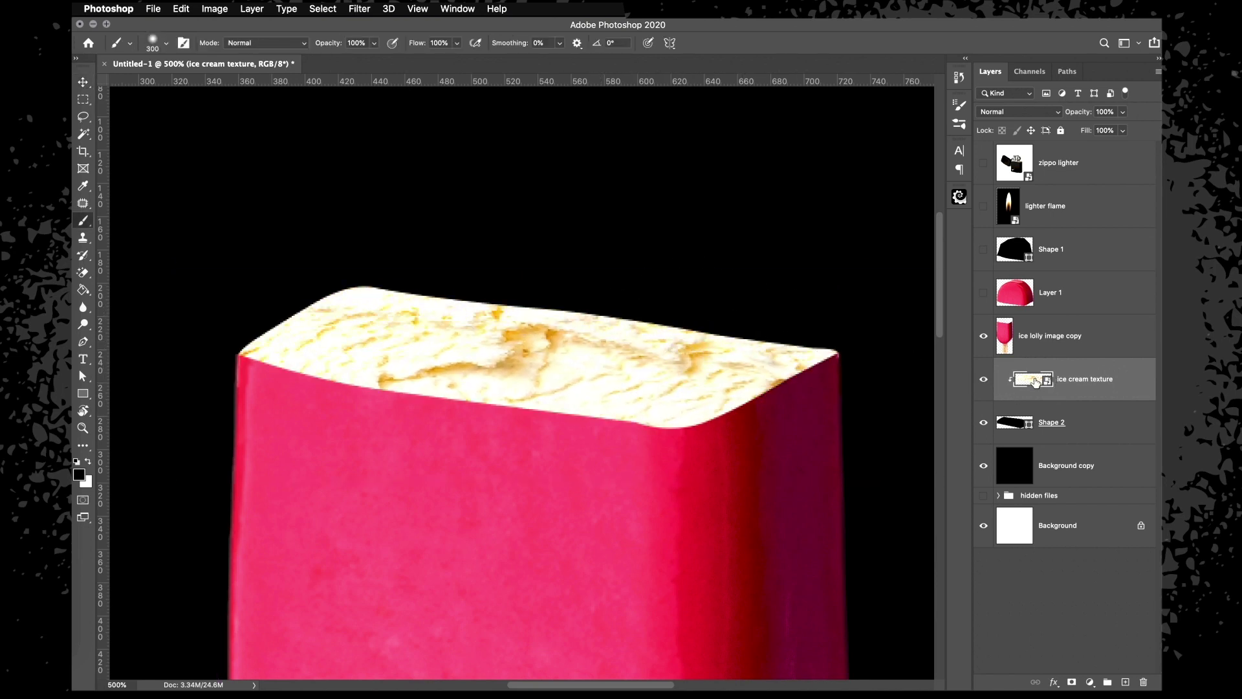
double_click(1036, 381)
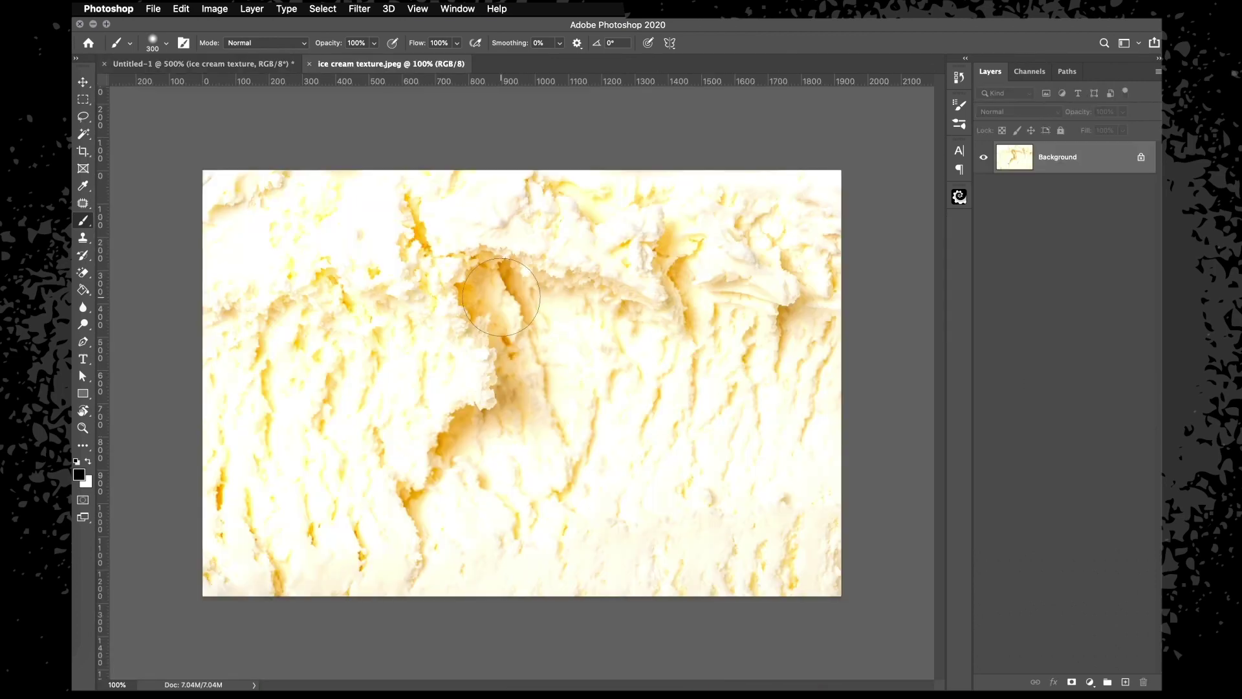
left_click(308, 64)
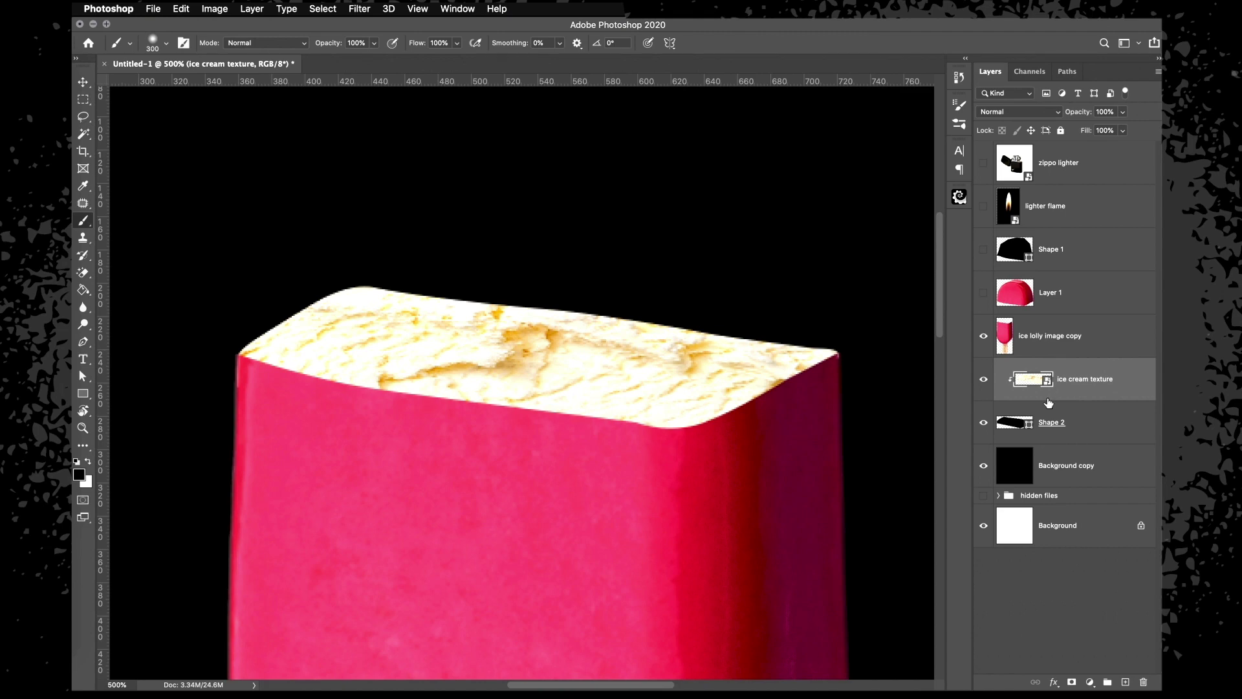
double_click(1024, 383)
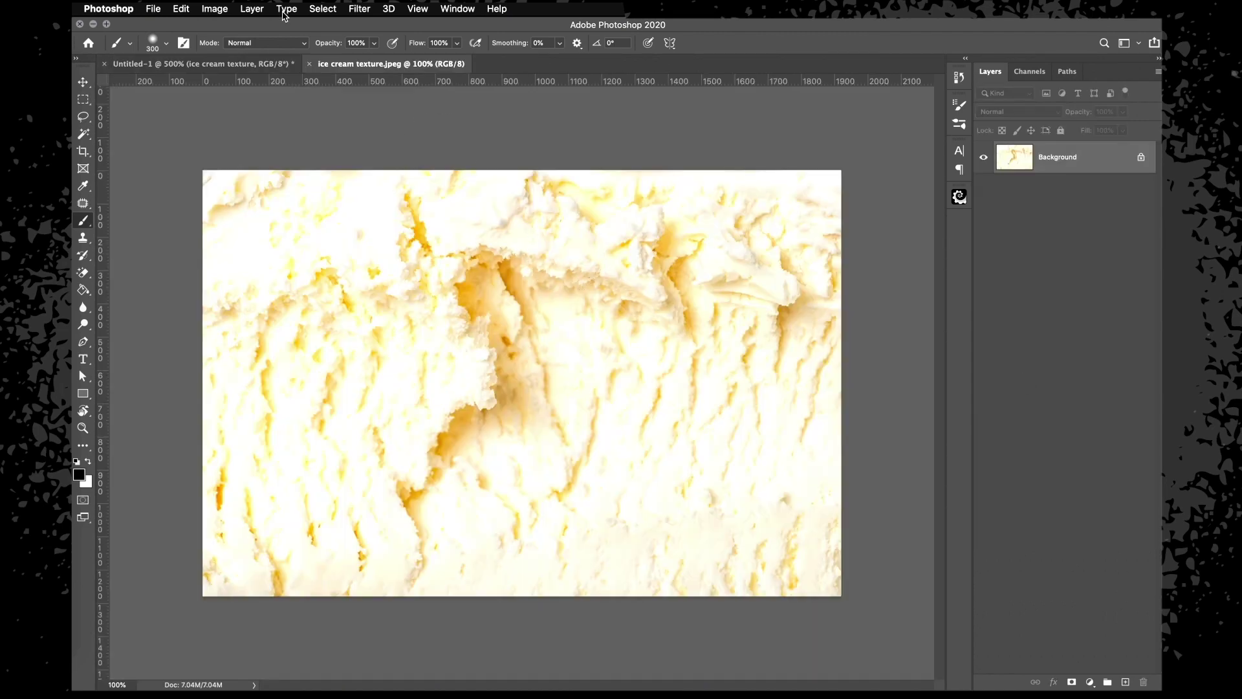
left_click(310, 64)
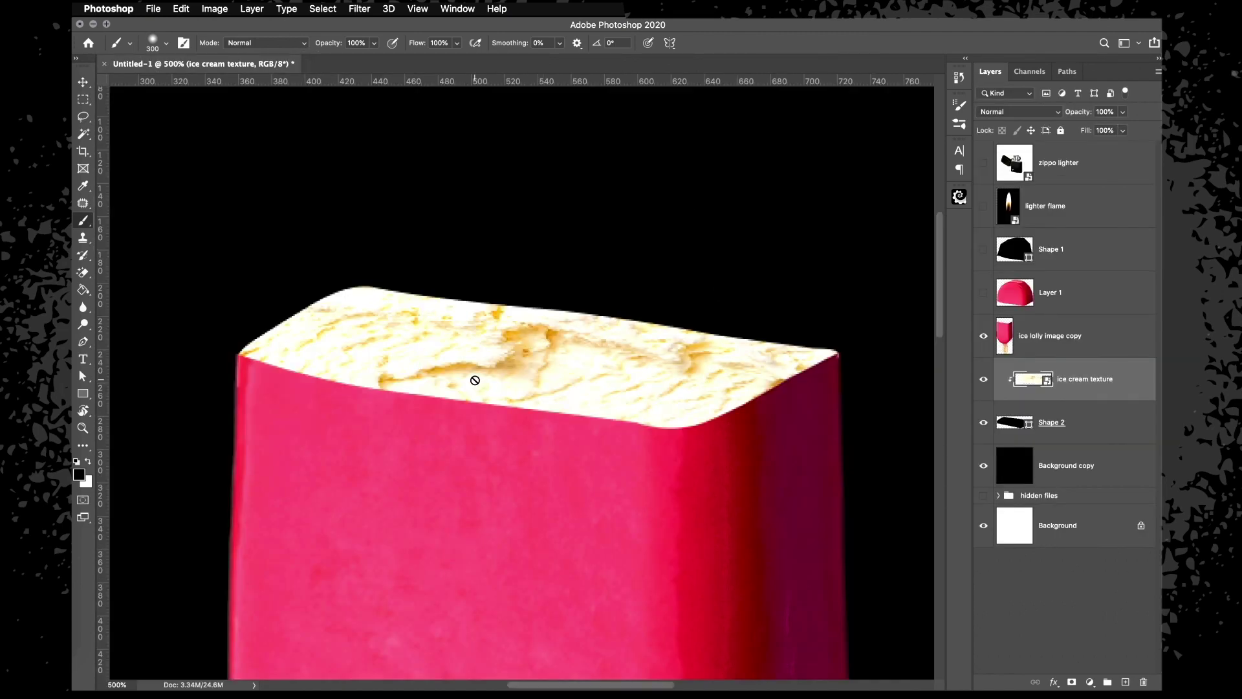
Add a layer mask to Shape 2 and reduce the brush to 10 px for touching up the cut surface's far right corner
left_click(998, 423)
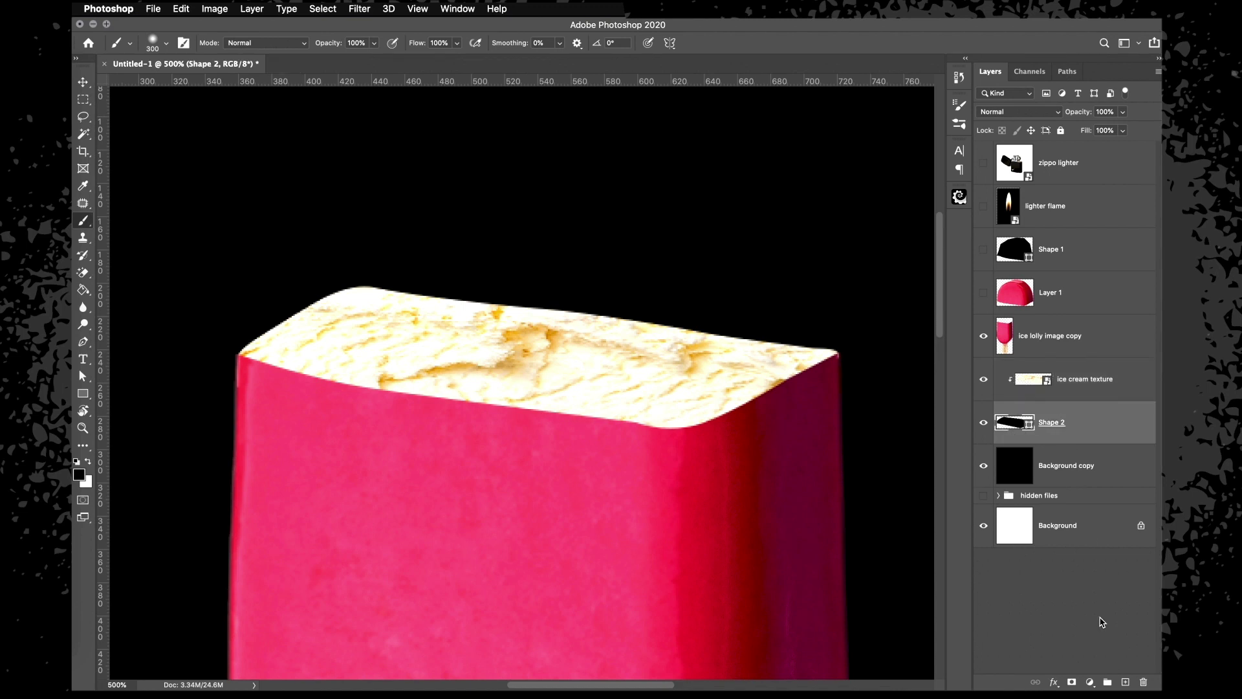
left_click(1073, 682)
scroll(868, 527, "up", 3)
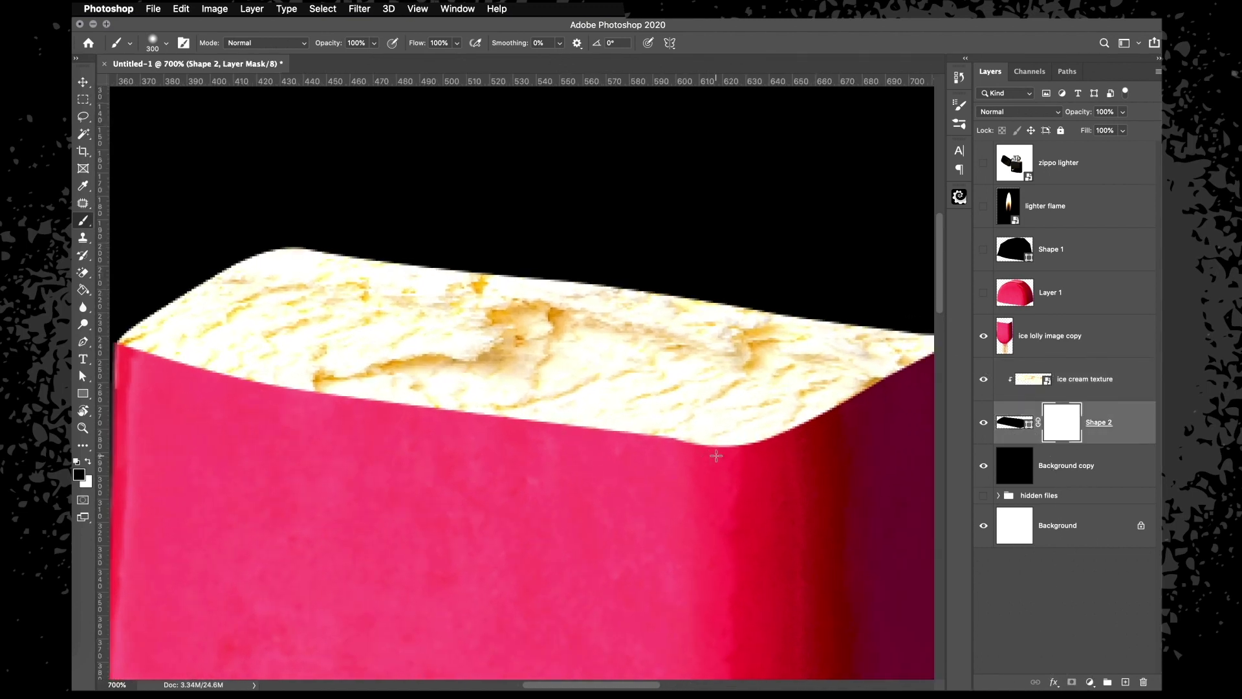
key("bracketleft")
key("bracketleft")
key("bracketleft")
key("bracketleft")
key("bracketleft")
key("bracketleft")
key("bracketleft")
key("bracketleft")
key("bracketleft")
key("bracketleft")
key("bracketleft")
key("bracketleft")
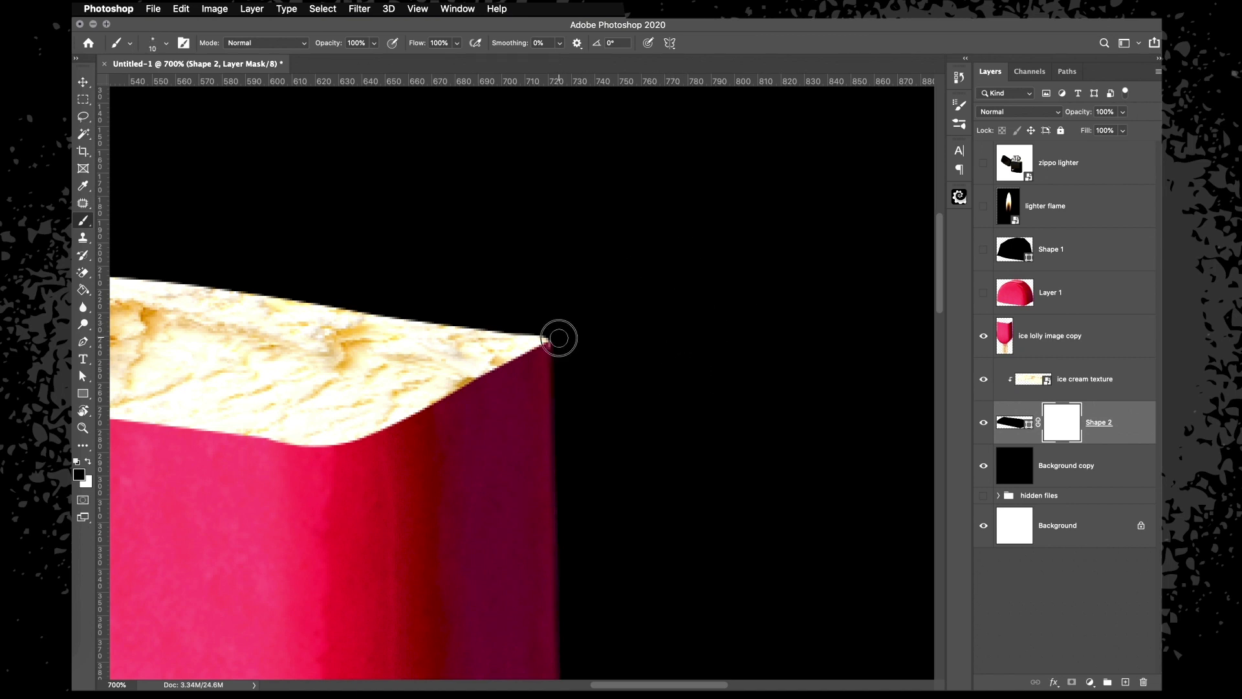
key("bracketleft")
Add a layer mask to the ice lolly image copy layer and set the brush hardness to 50%
left_click(1055, 335)
left_click(1071, 682)
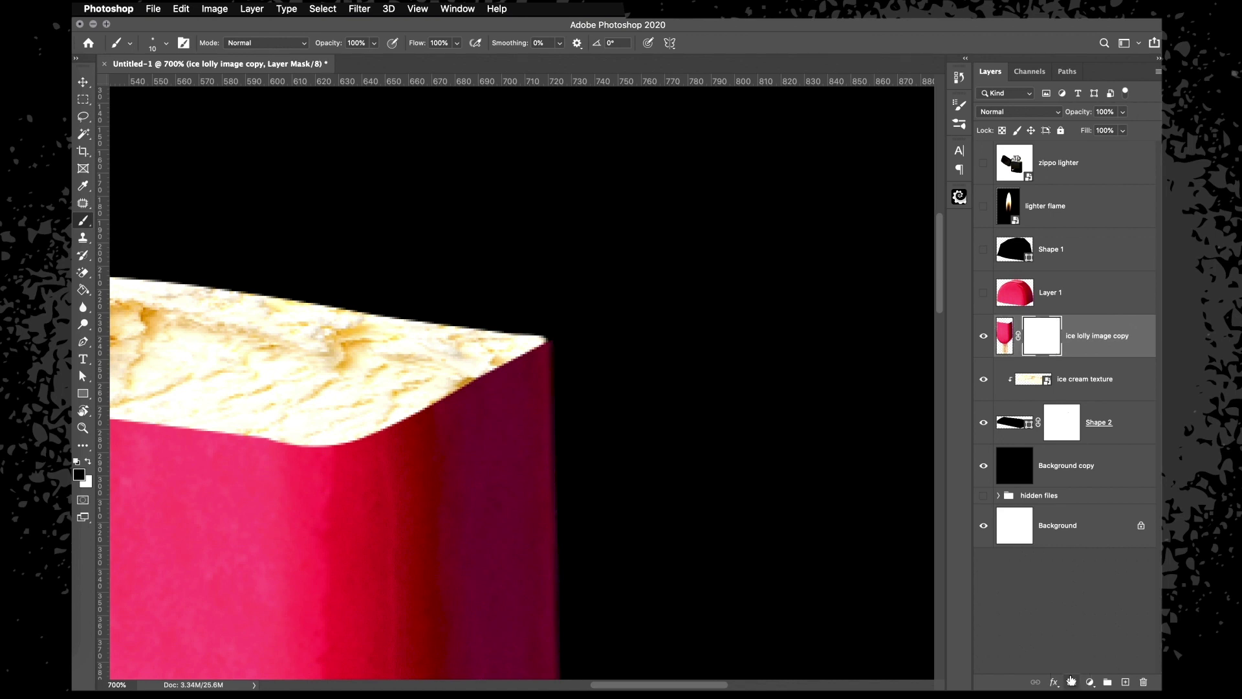
right_click(694, 466)
left_click_drag(778, 406, 809, 405)
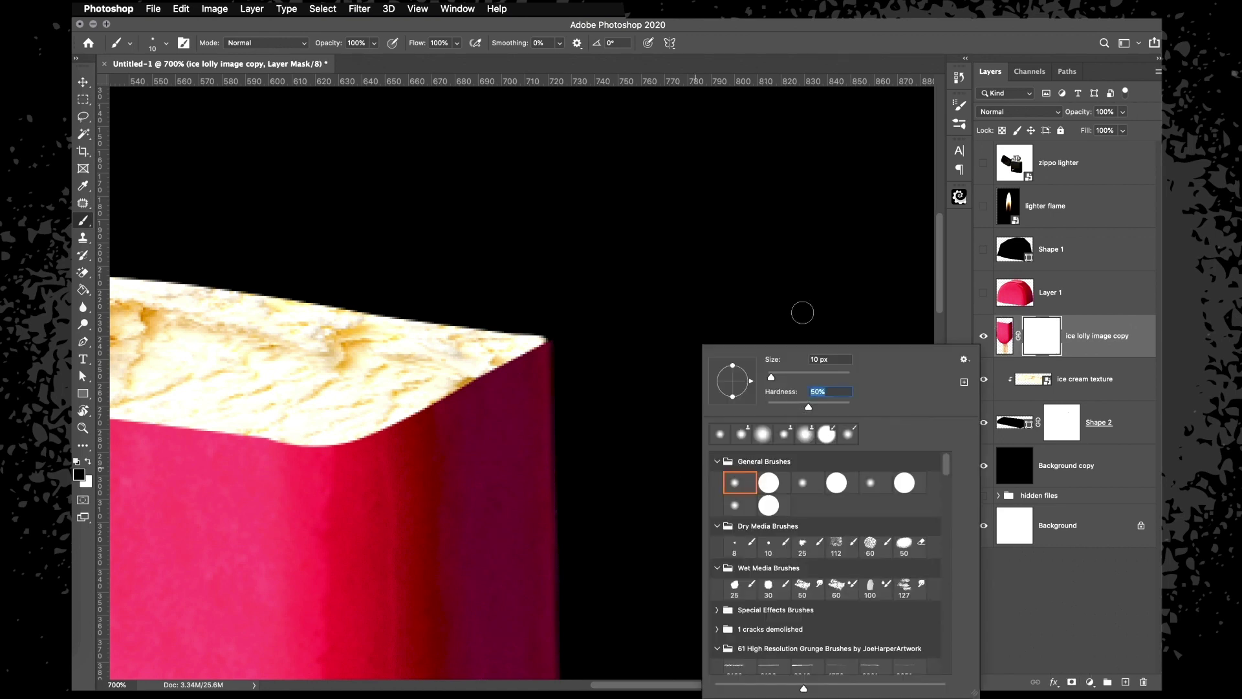
left_click(786, 48)
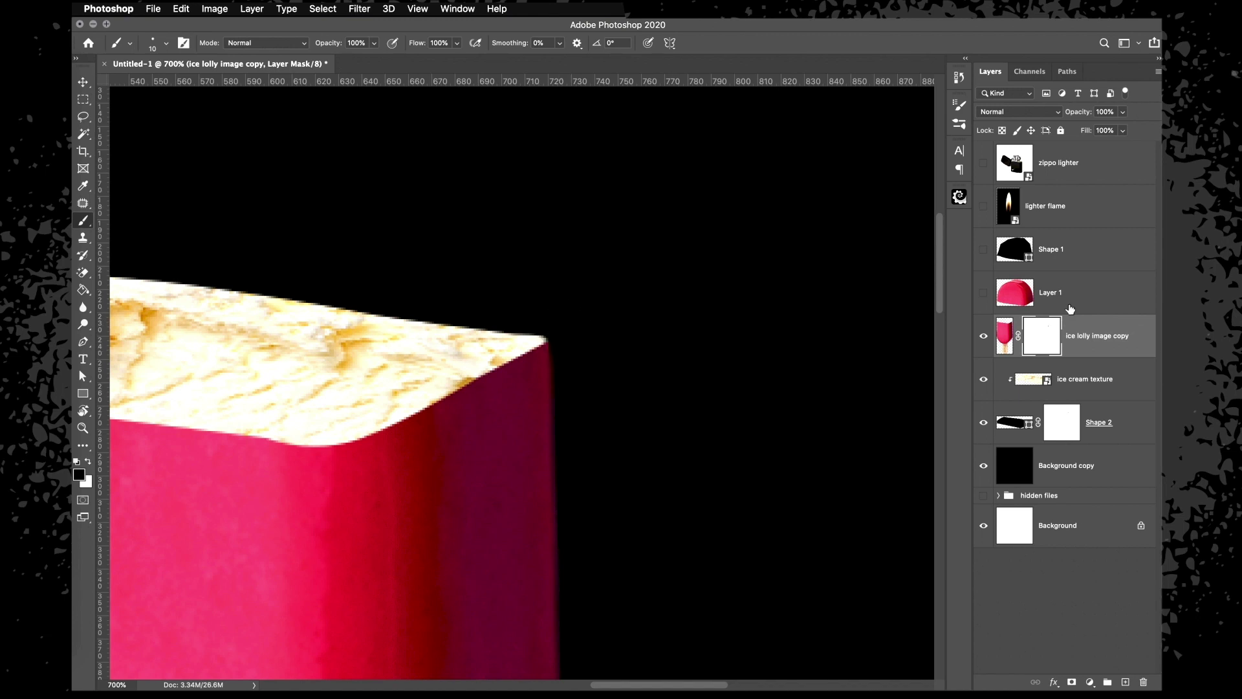
Transform Shape 2 to lower its back edge slightly and fit it to the lolly's left side
key("super+minus")
key("super+minus")
scroll(659, 362, "left", 8)
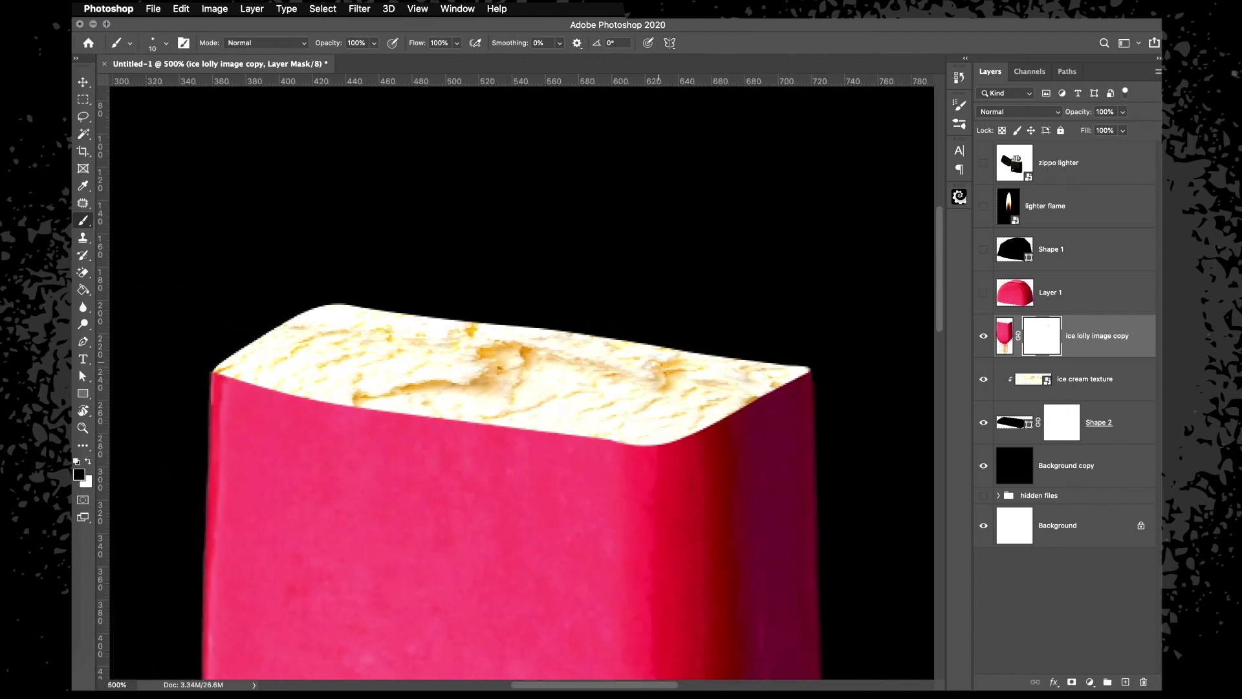
left_click(1111, 419)
key("super+t")
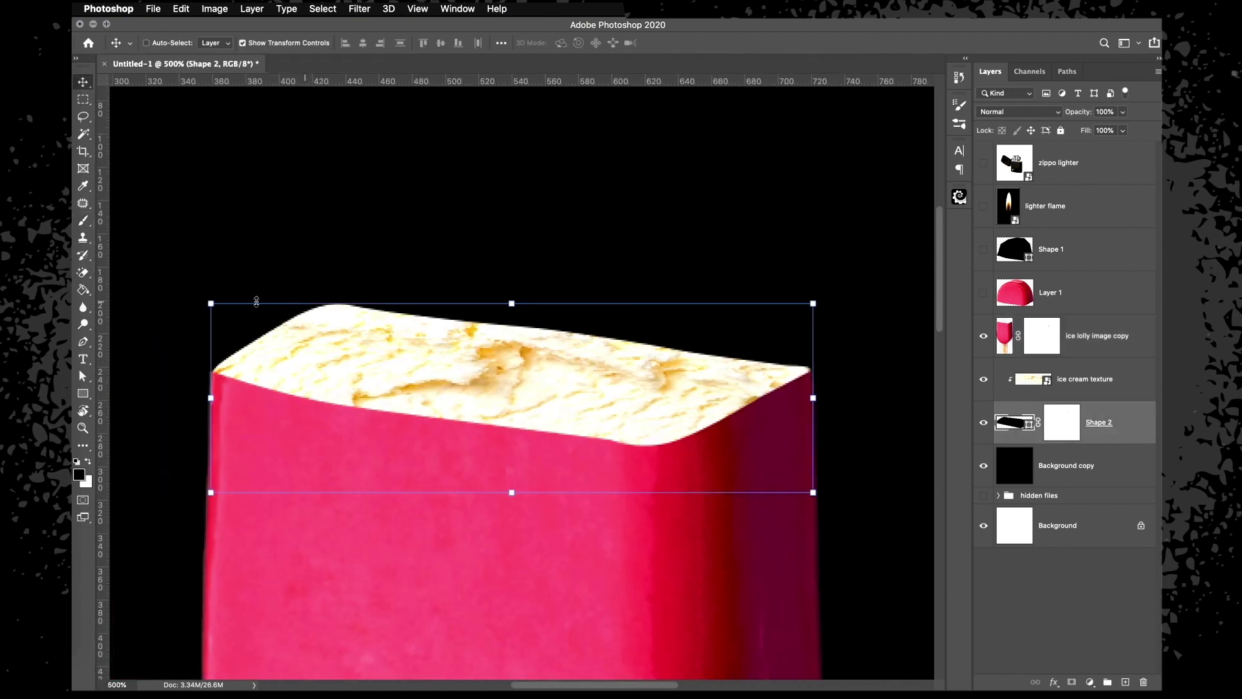
left_click_drag(213, 304, 203, 317)
left_click_drag(206, 406, 210, 397)
key("Return")
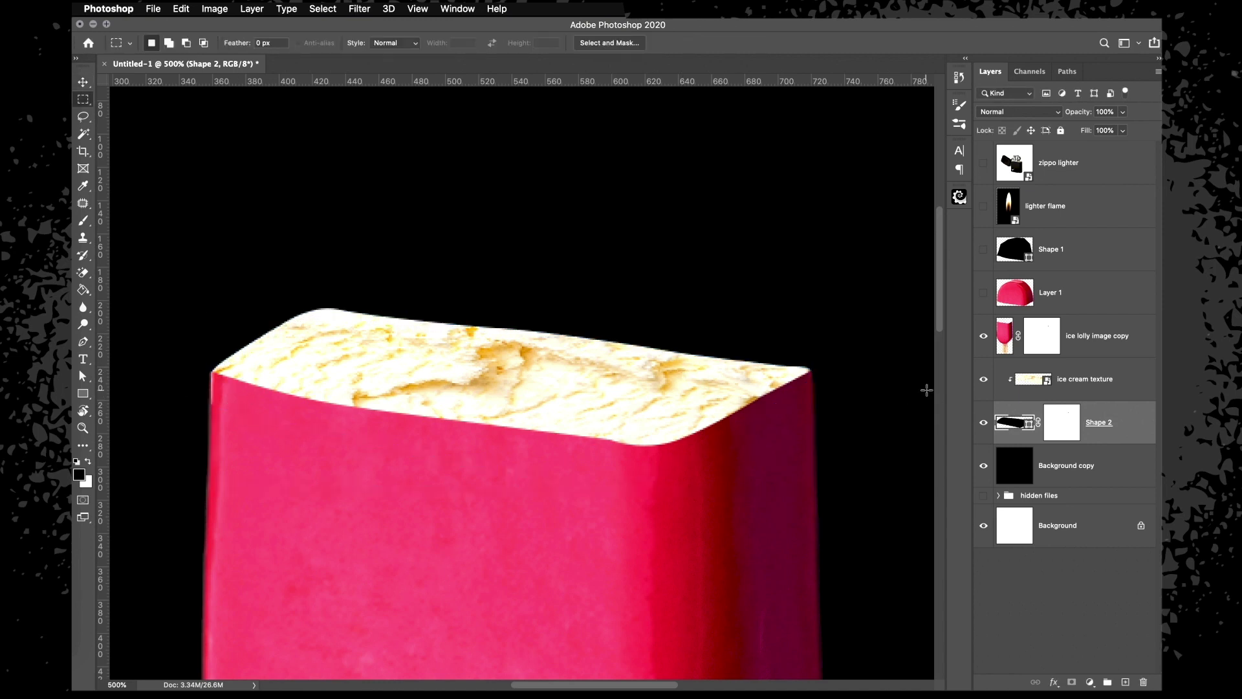
Narrow Shape 2 to 99.81% width by pulling in its left side to meet the lolly's edge
key("v")
left_click_drag(211, 399, 214, 398)
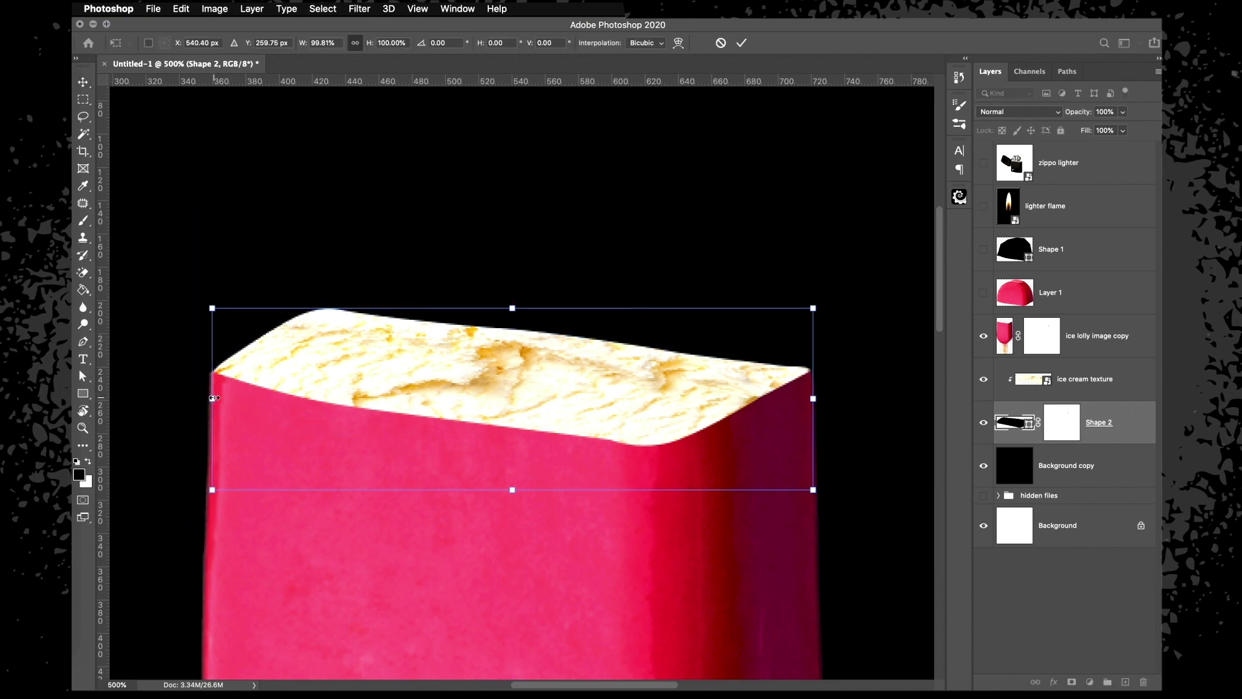
key("Return")
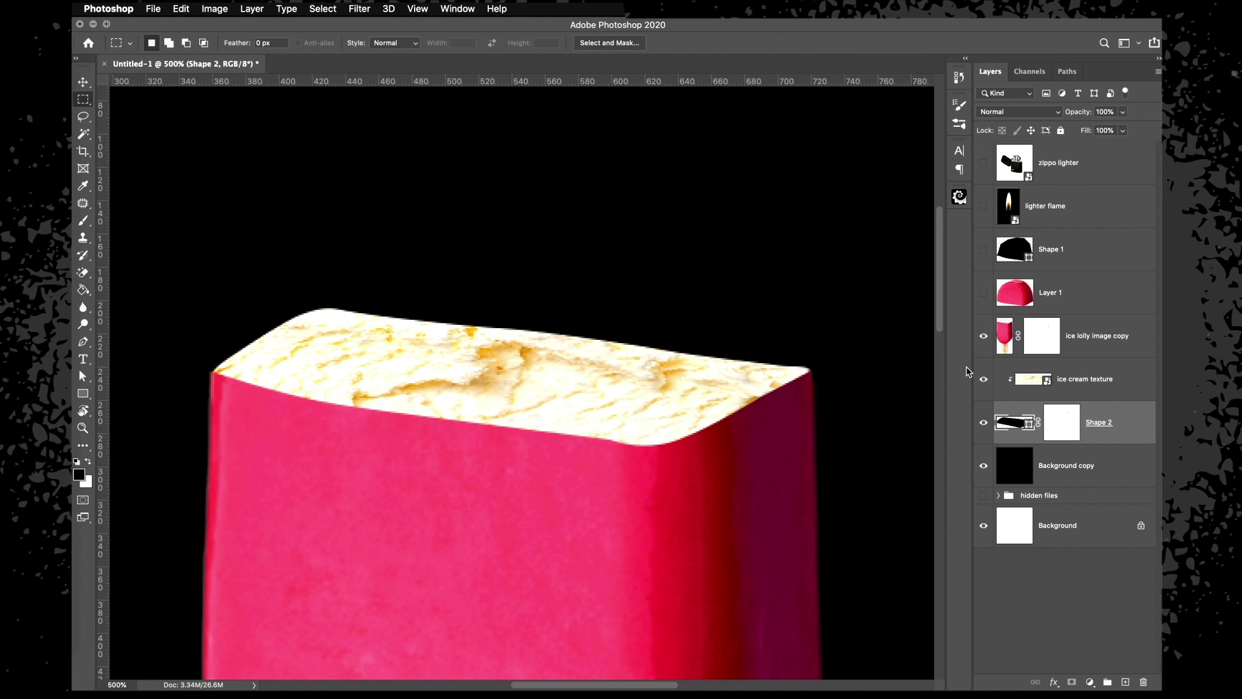
Select the zippo lighter layer and make it visible
key("super+1")
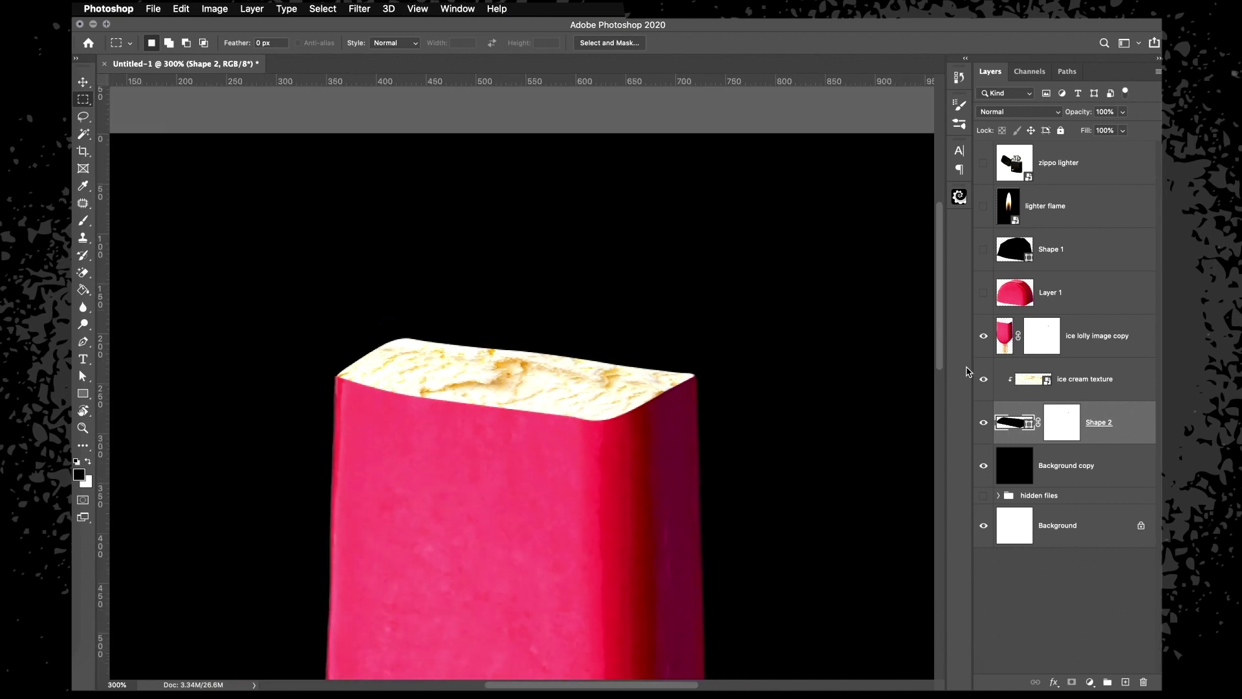
key("super+plus")
key("super+plus")
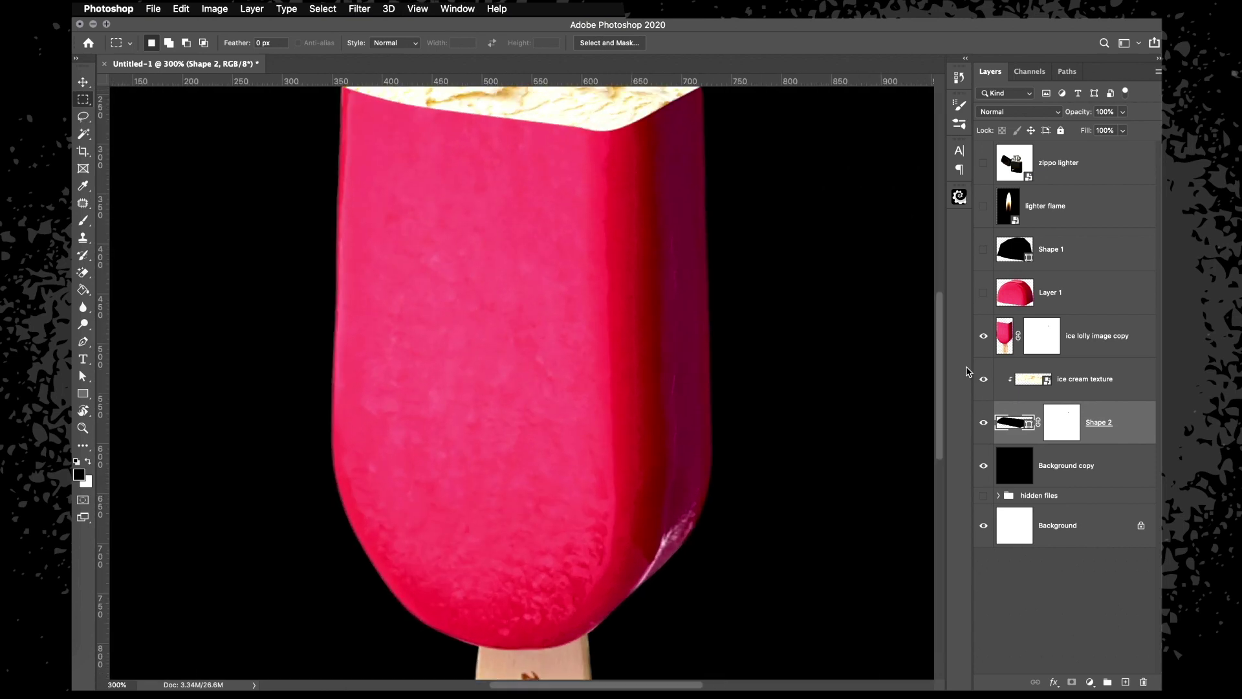
scroll(854, 339, "up", 4)
key("super+minus")
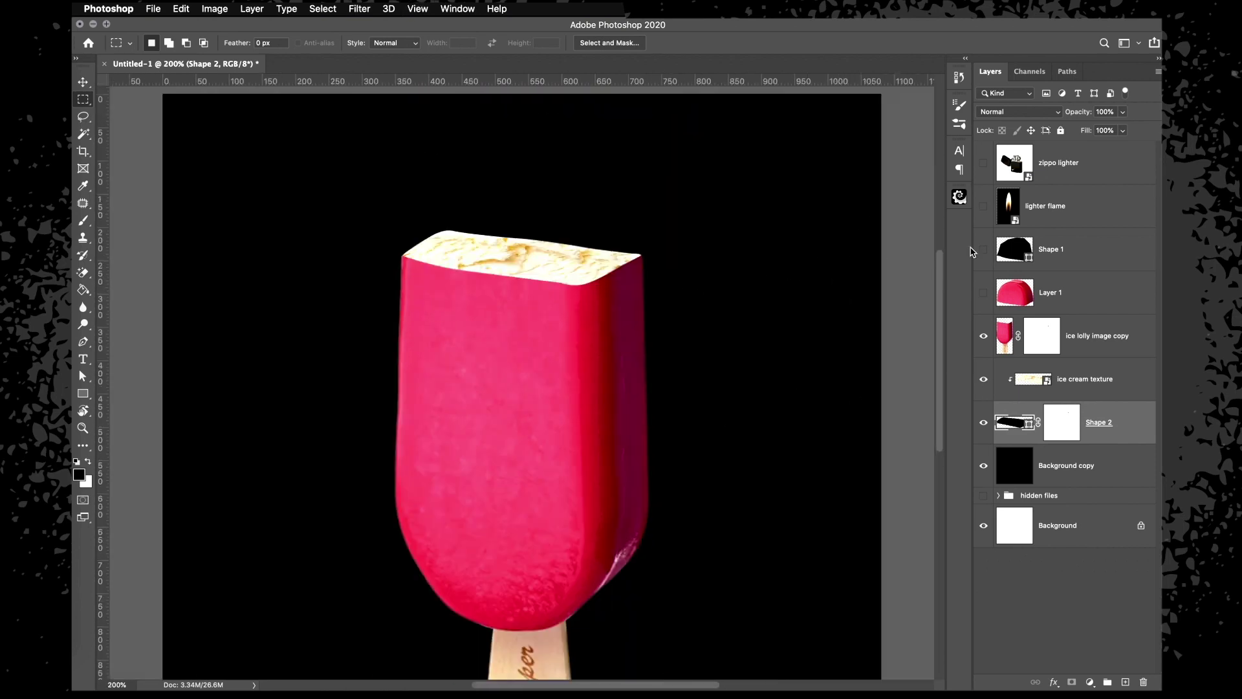
left_click(1054, 207)
left_click(1065, 163)
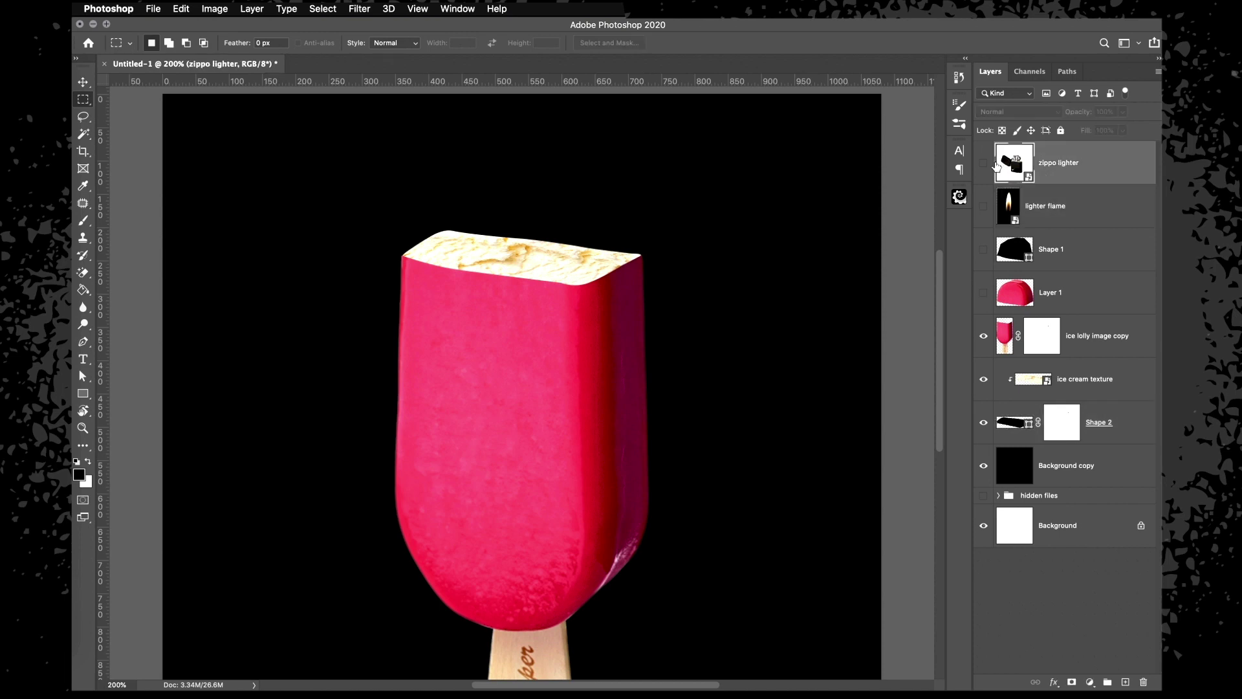
left_click(984, 164)
Select the lighter on its white background with Select Subject
key("super+plus")
key("super+plus")
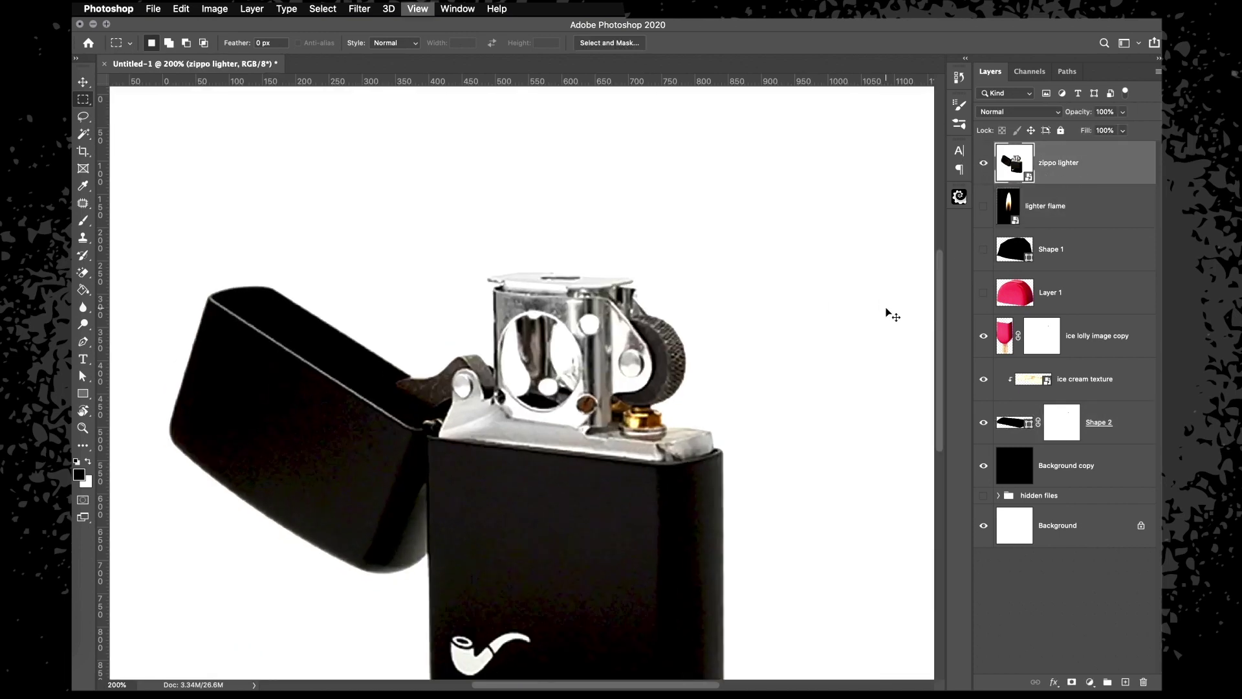
scroll(693, 507, "down", 2)
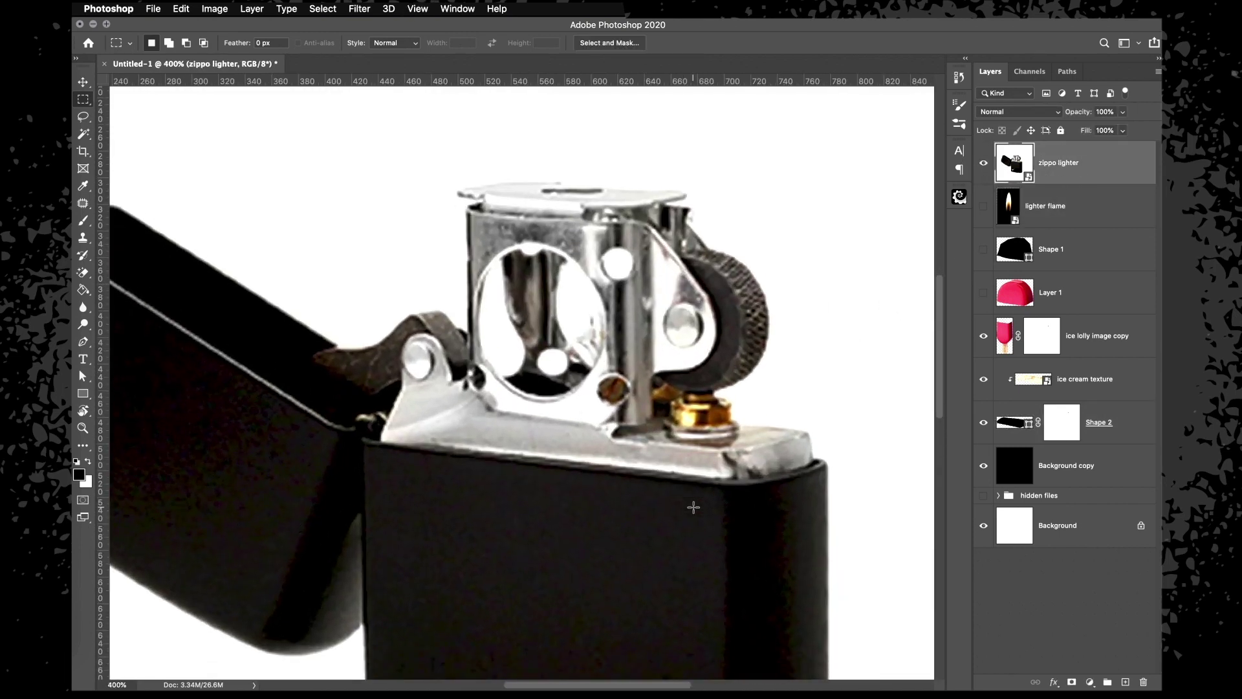
key("super+minus")
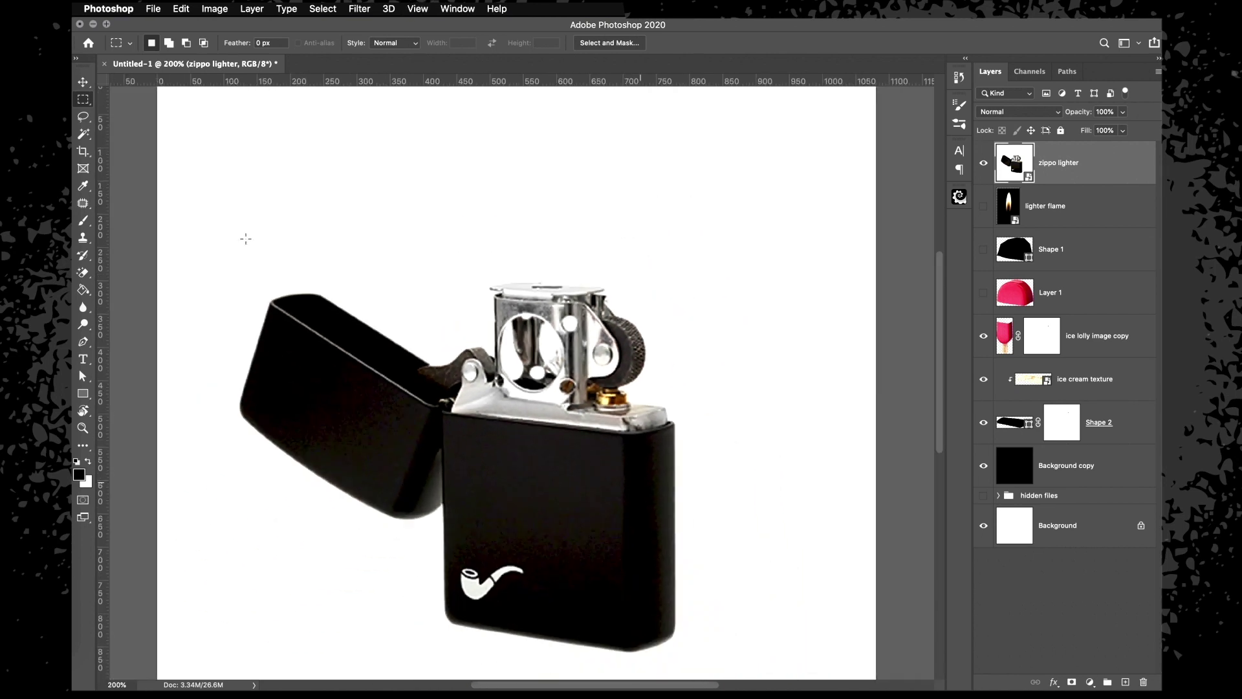
left_click(84, 135)
left_click(647, 44)
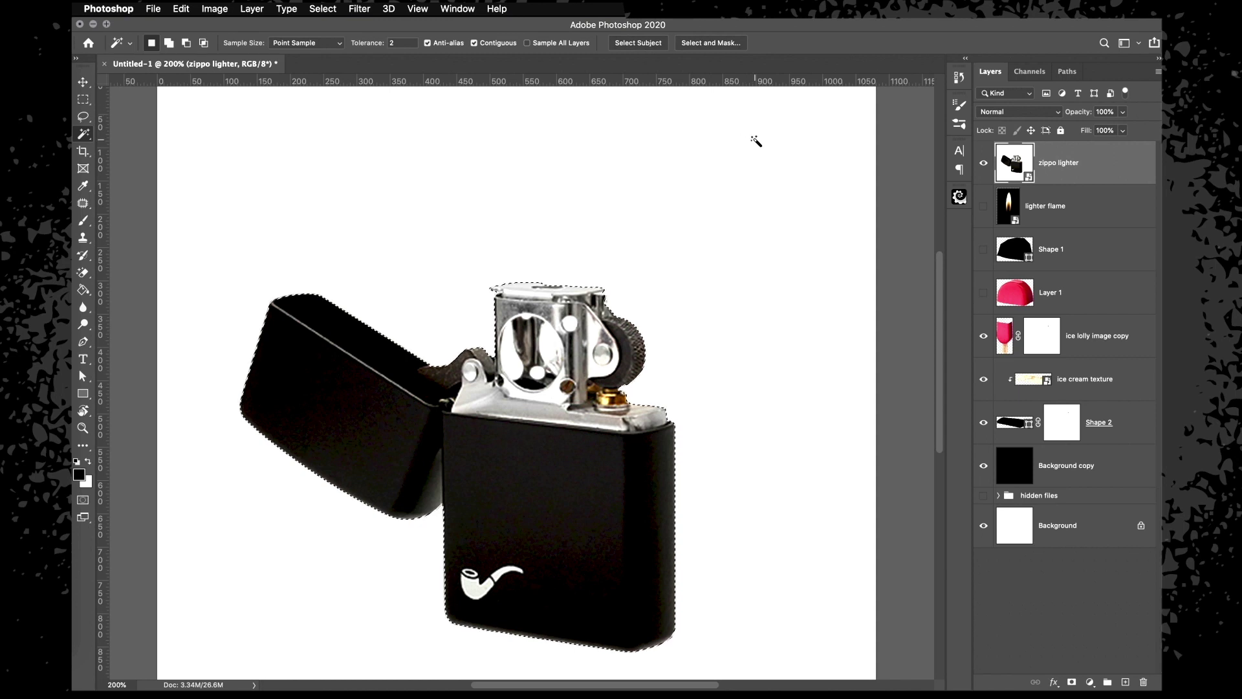
Refine the lighter selection in Select and Mask with radius 1 px, smooth 6, feather 0.6 px and shift edge -7%
left_click(717, 44)
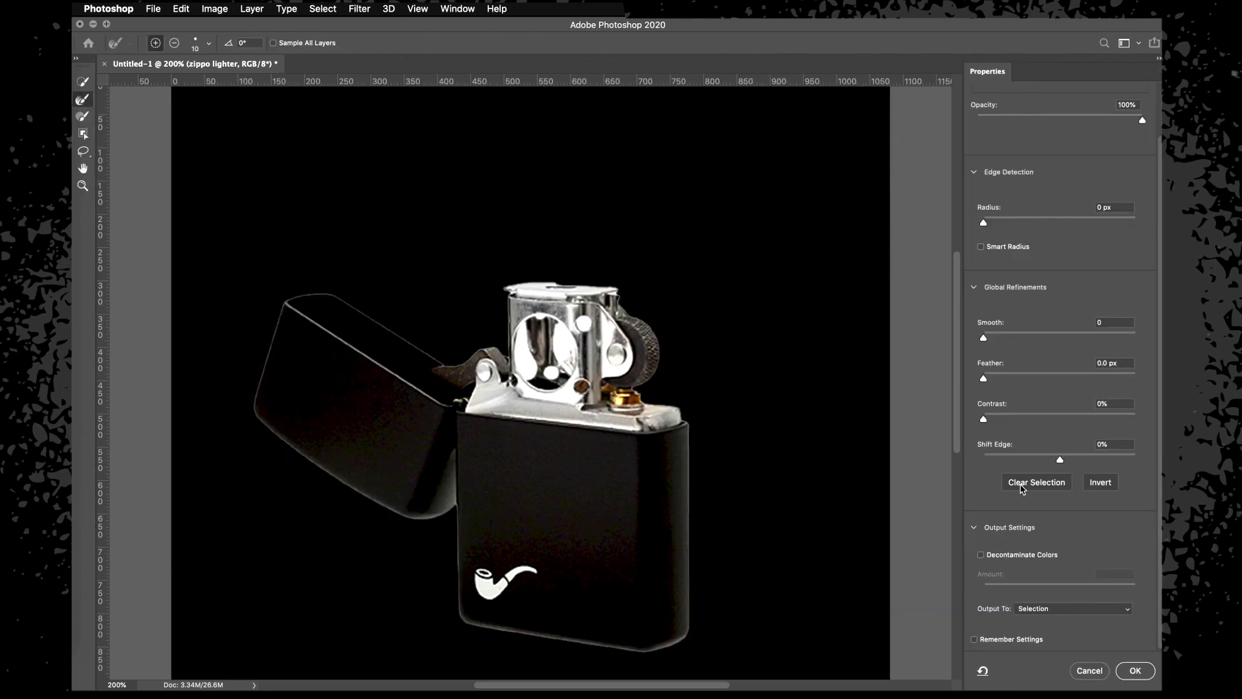
left_click_drag(990, 337, 1001, 342)
left_click_drag(983, 223, 996, 225)
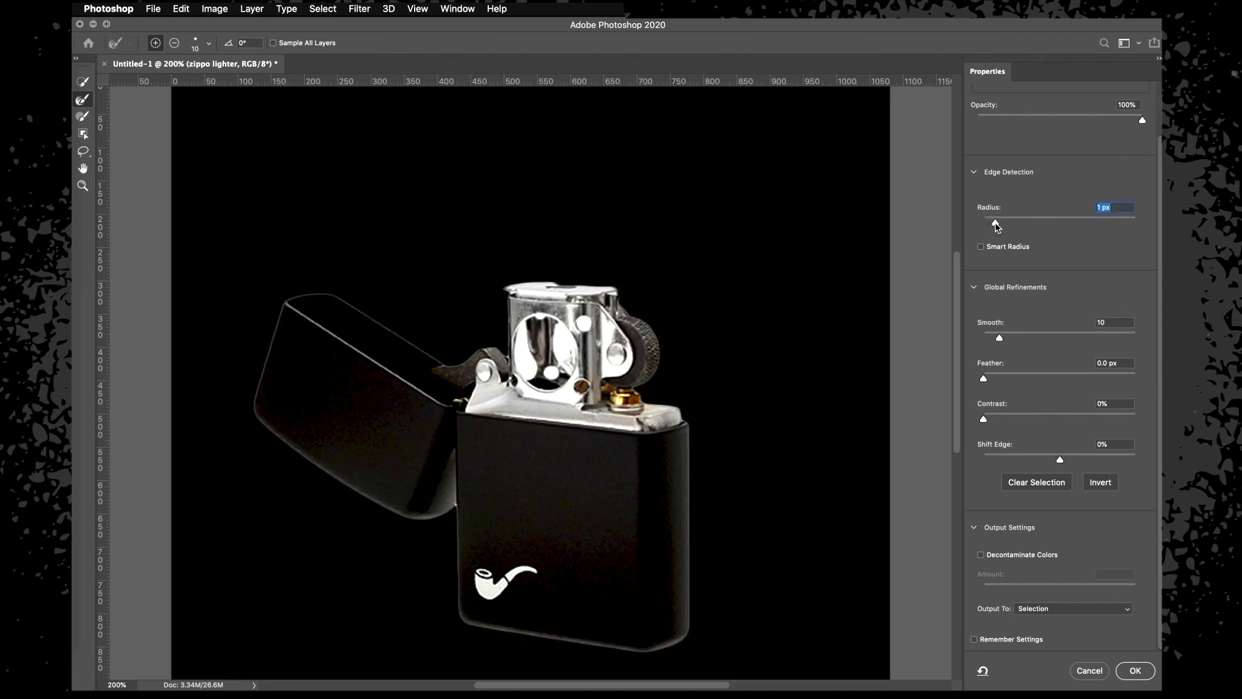
left_click_drag(1000, 337, 988, 381)
left_click_drag(1054, 459, 1056, 461)
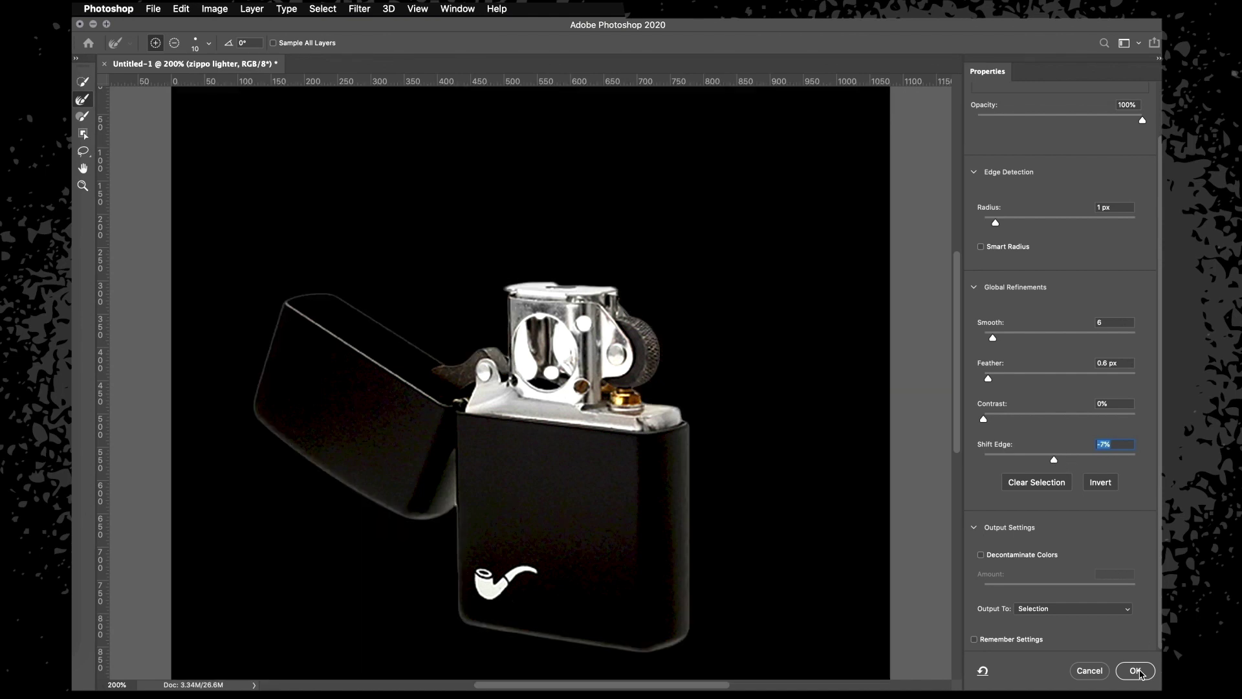
Output the refined lighter selection to a new layer with a layer mask
left_click(1100, 609)
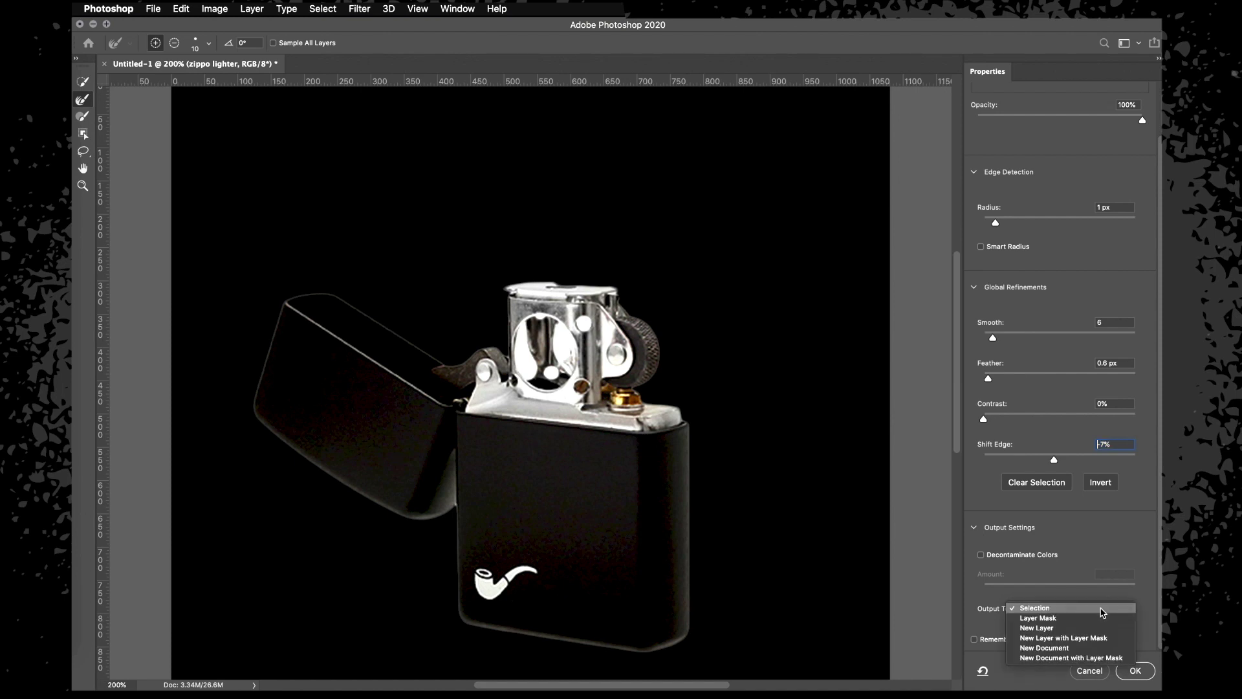
left_click(1094, 638)
left_click(1136, 671)
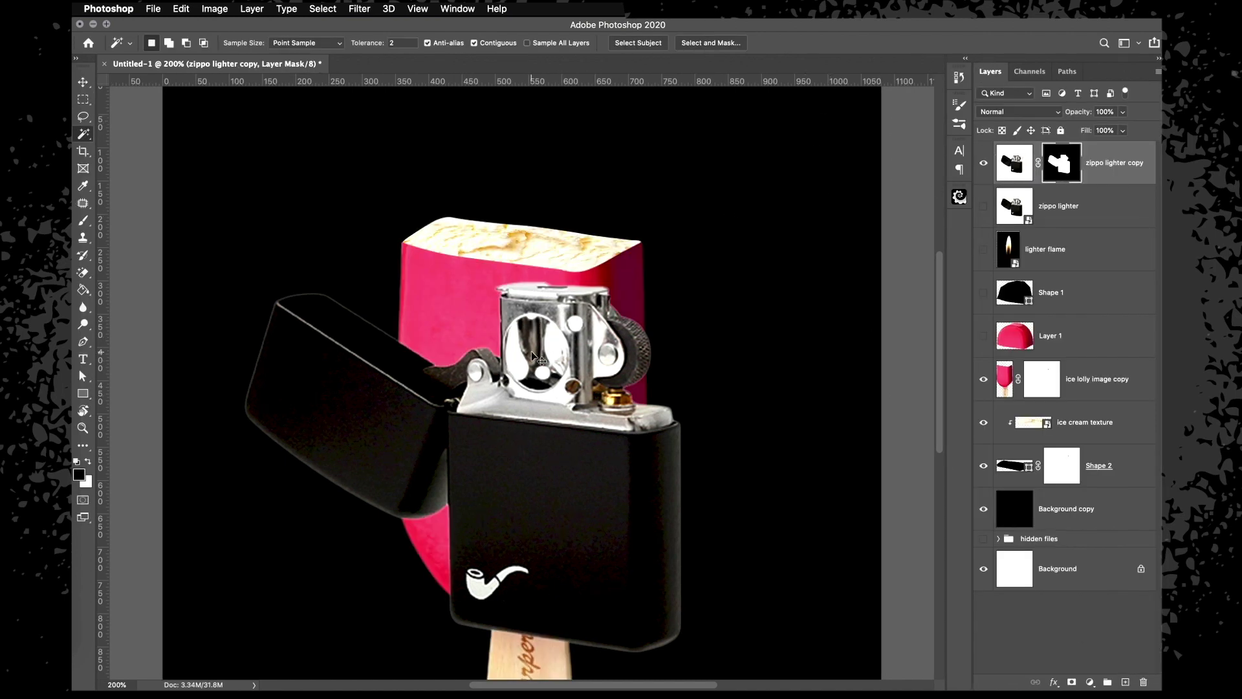
Paint the lighter's mask black over the chimney's small round white holes and the white area inside the large opening's right side
scroll(532, 356, "up", 5)
key("b")
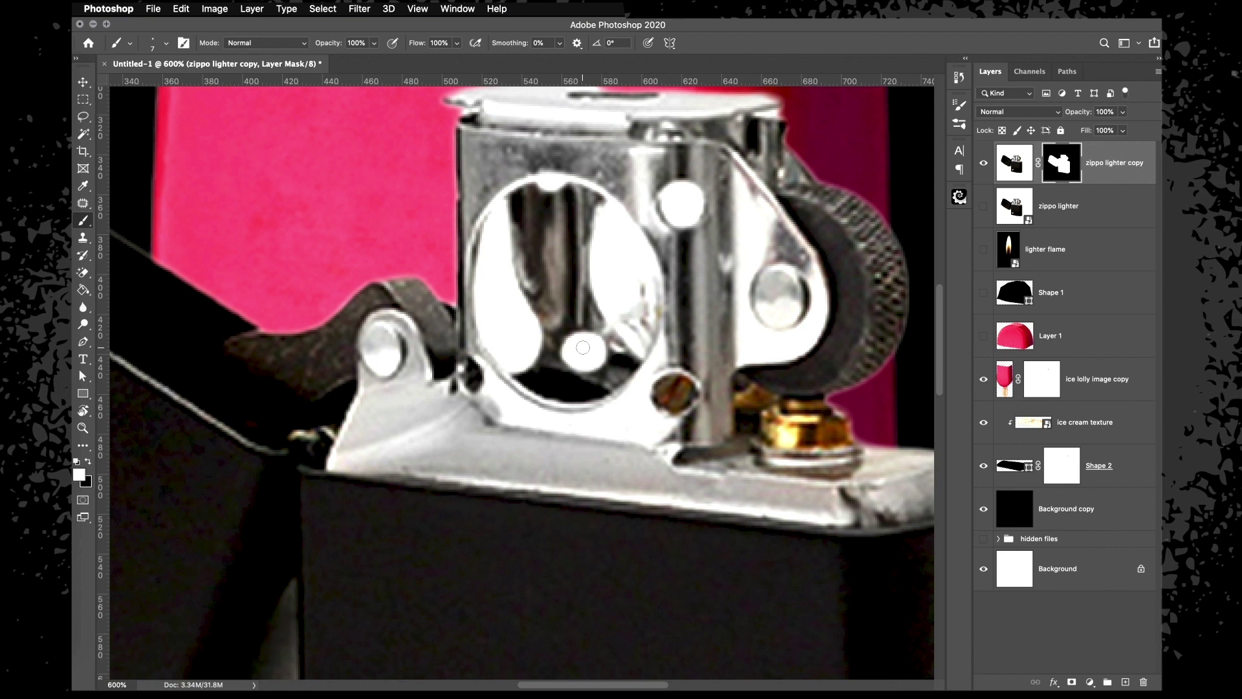
mouse_move(583, 348)
left_mouse_down()
mouse_move(567, 352)
mouse_move(586, 362)
mouse_move(592, 340)
mouse_move(572, 341)
mouse_move(598, 343)
mouse_move(589, 354)
left_mouse_up()
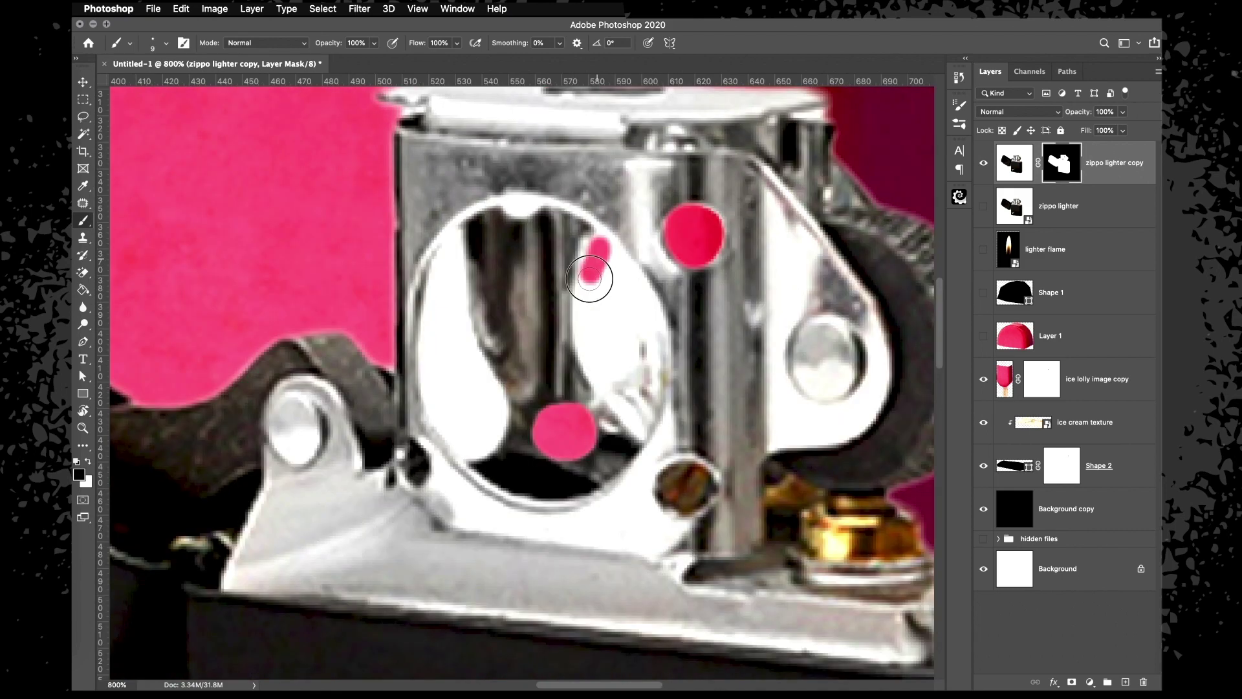
mouse_move(595, 264)
left_mouse_down()
mouse_move(583, 313)
mouse_move(595, 387)
mouse_move(653, 312)
mouse_move(599, 249)
mouse_move(631, 285)
mouse_move(621, 320)
mouse_move(612, 279)
mouse_move(608, 369)
mouse_move(631, 321)
left_mouse_up()
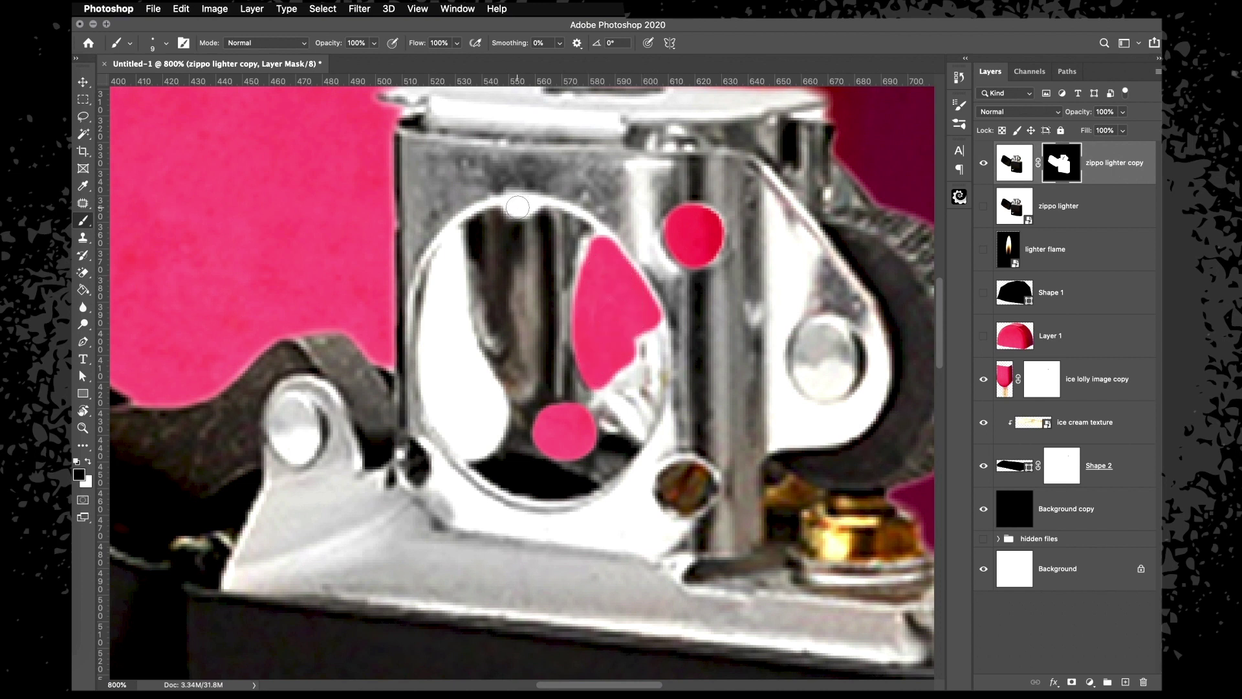
Mask out the remaining white areas at the top and left side of the chimney's large opening
mouse_move(505, 205)
left_mouse_down()
mouse_move(536, 202)
mouse_move(510, 204)
mouse_move(526, 202)
left_mouse_up()
mouse_move(456, 235)
left_mouse_down()
mouse_move(430, 271)
mouse_move(423, 410)
mouse_move(444, 435)
mouse_move(505, 417)
mouse_move(499, 443)
mouse_move(462, 453)
left_mouse_up()
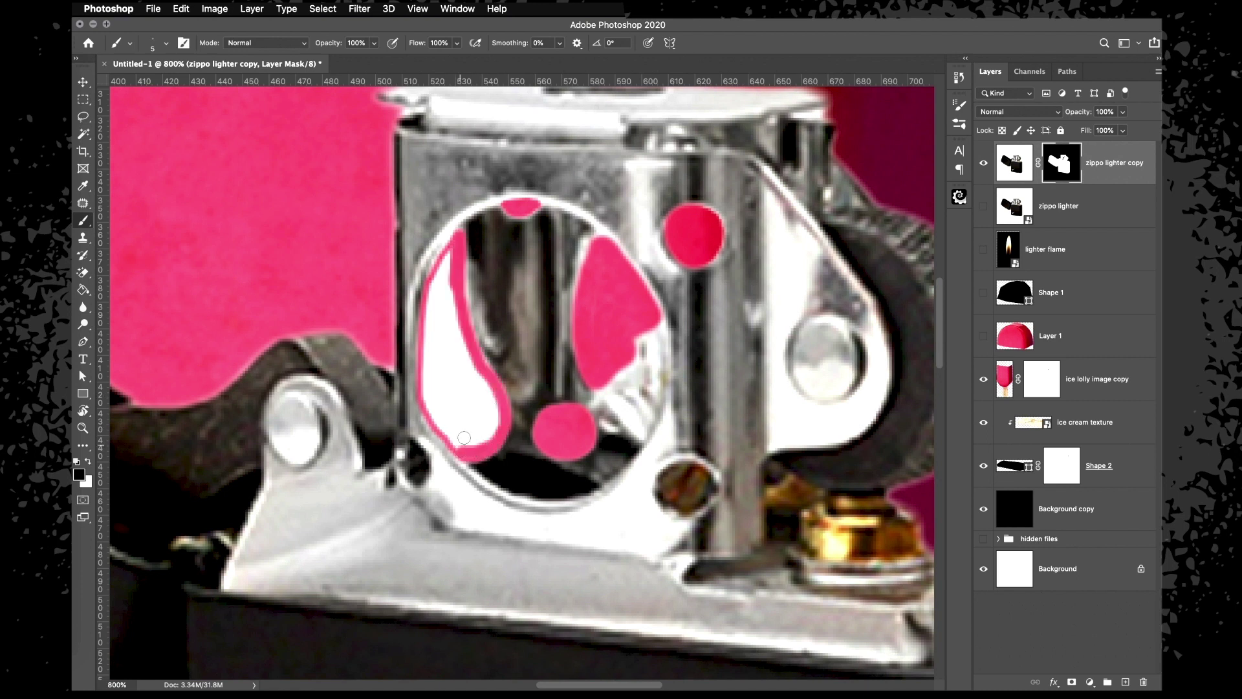
mouse_move(457, 250)
left_mouse_down()
mouse_move(447, 260)
mouse_move(428, 323)
mouse_move(429, 404)
mouse_move(427, 359)
mouse_move(431, 414)
mouse_move(460, 447)
mouse_move(492, 422)
mouse_move(483, 440)
mouse_move(496, 413)
mouse_move(446, 281)
mouse_move(440, 388)
left_mouse_up()
Activate the Pen tool in shape mode for work around the top of the lighter's chimney
key("super+0")
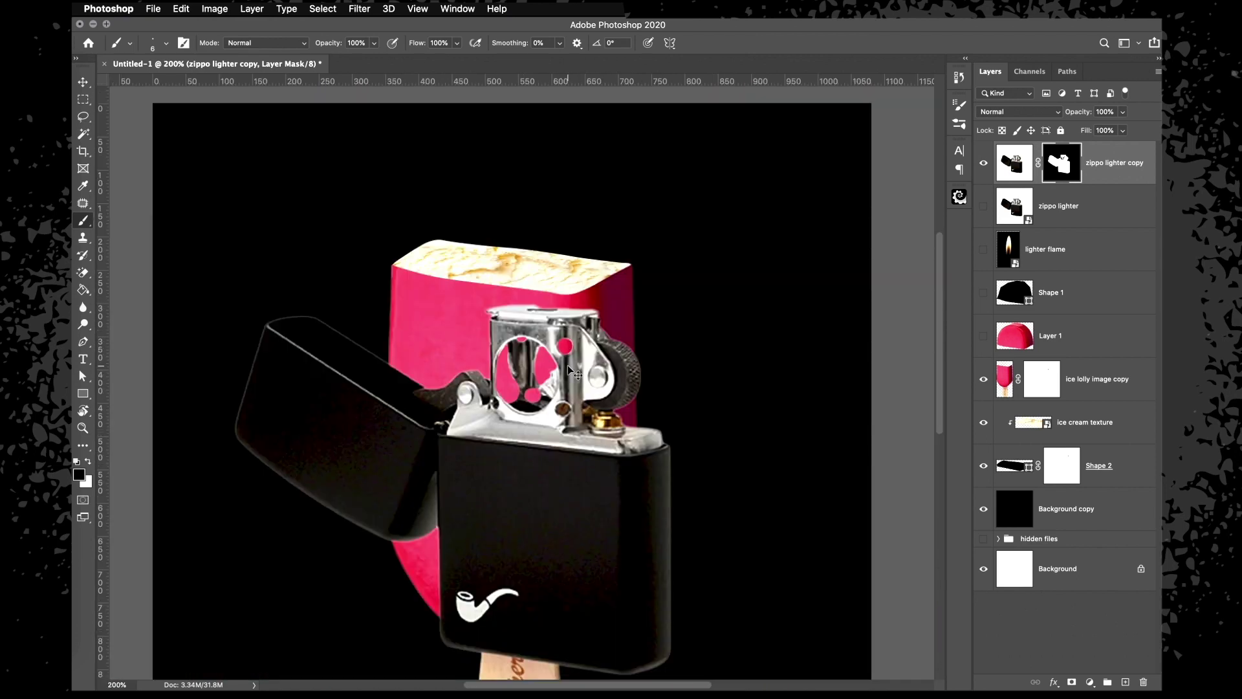
scroll(568, 366, "up", 2)
key("p")
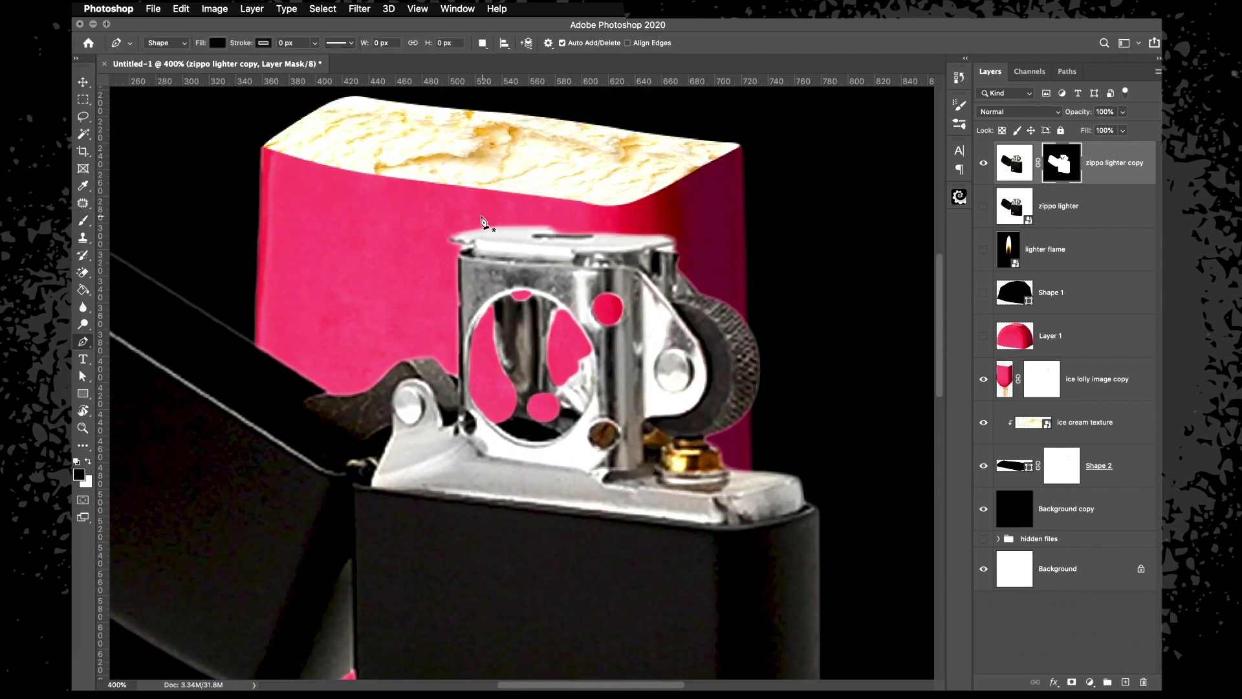
Start a black pen shape down the outer edge of the lighter mechanism's cage, from above its lid to the metal base
left_click(474, 224)
left_click(444, 238)
left_click(446, 262)
left_click(447, 297)
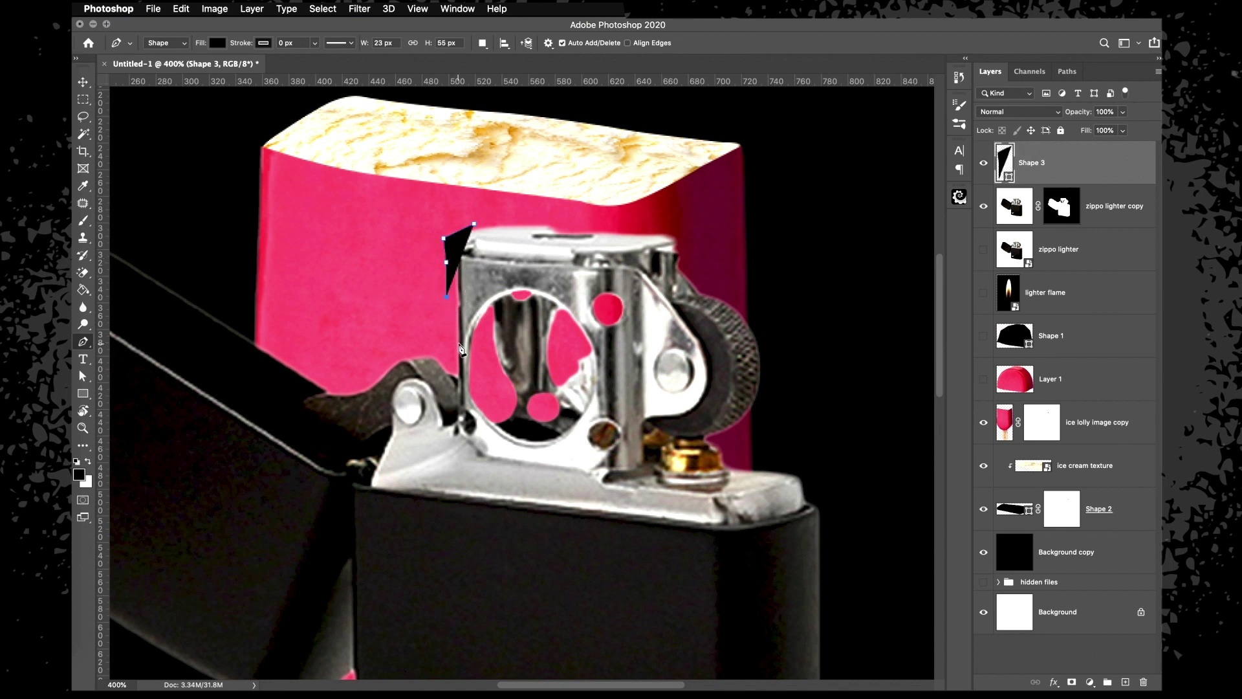
left_click(458, 344)
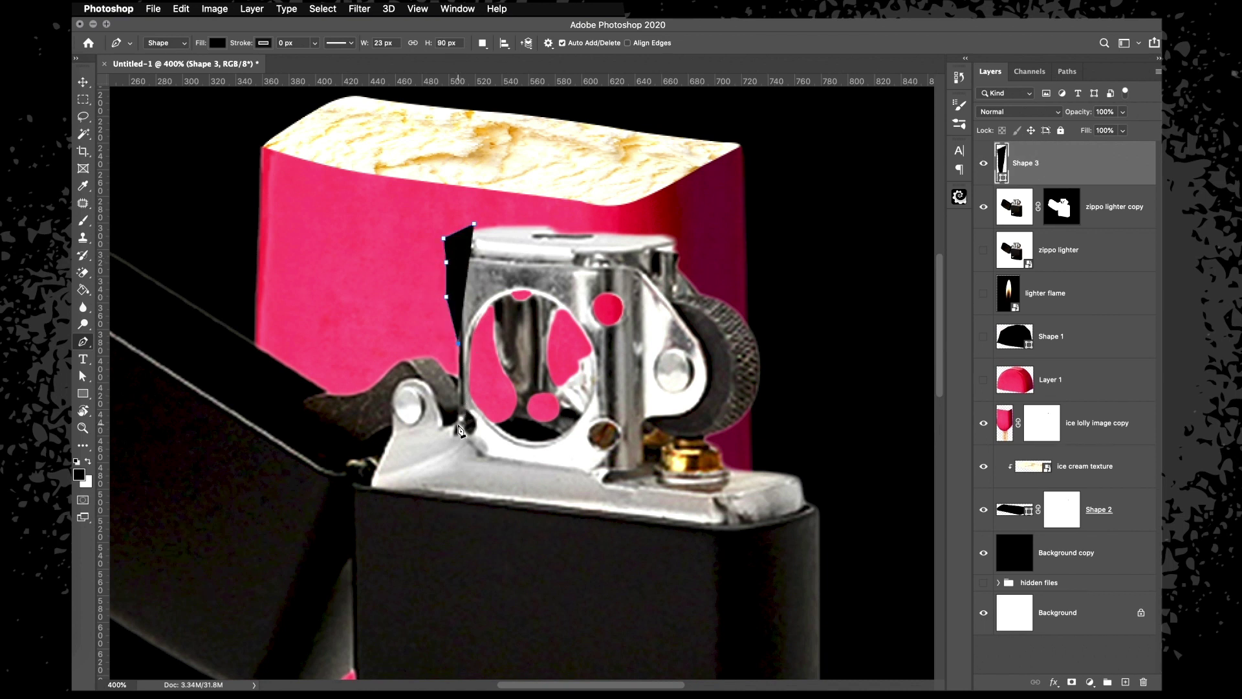
left_click(458, 430)
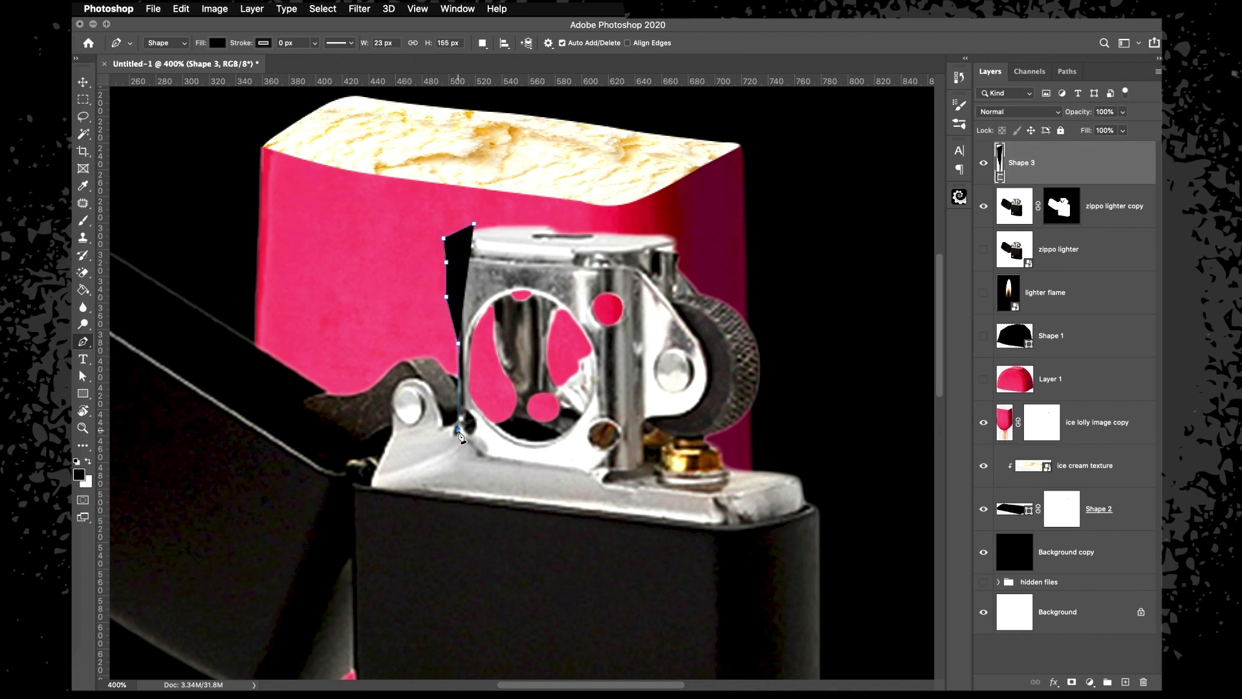
left_click(424, 456)
key("super+z")
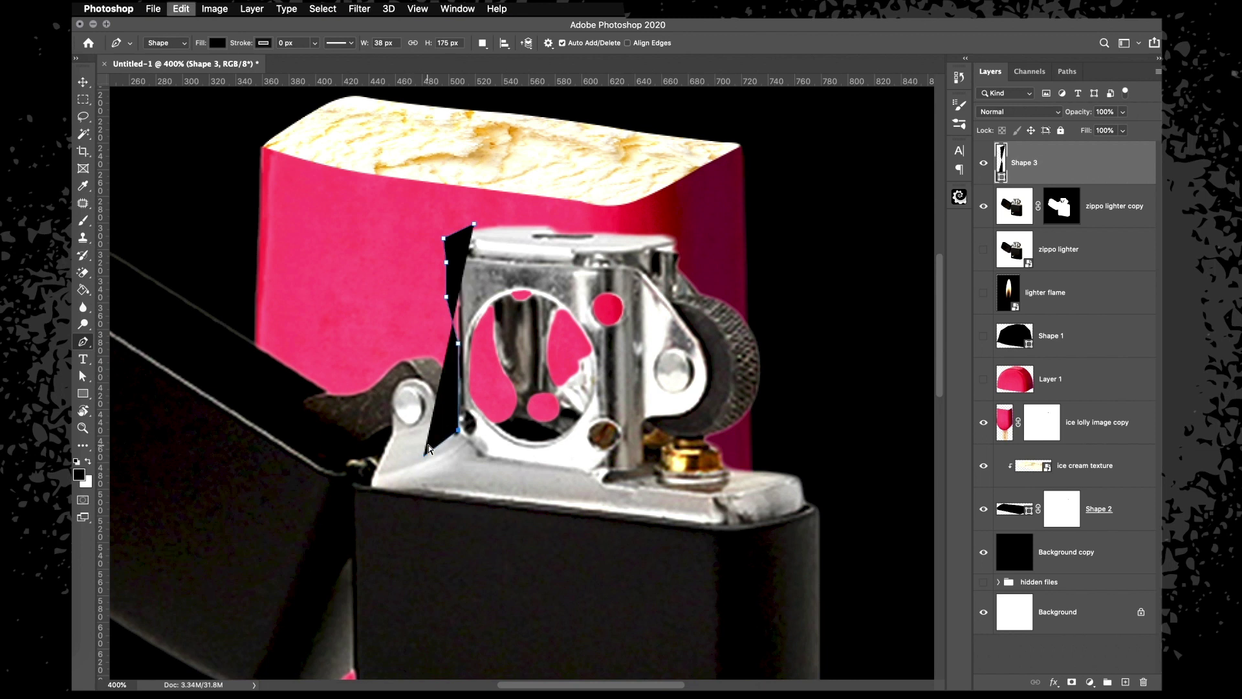
Continue the pen outline along the curved end of the metal base to its lower corner, finishing with a corner point
left_click_drag(414, 435, 407, 440)
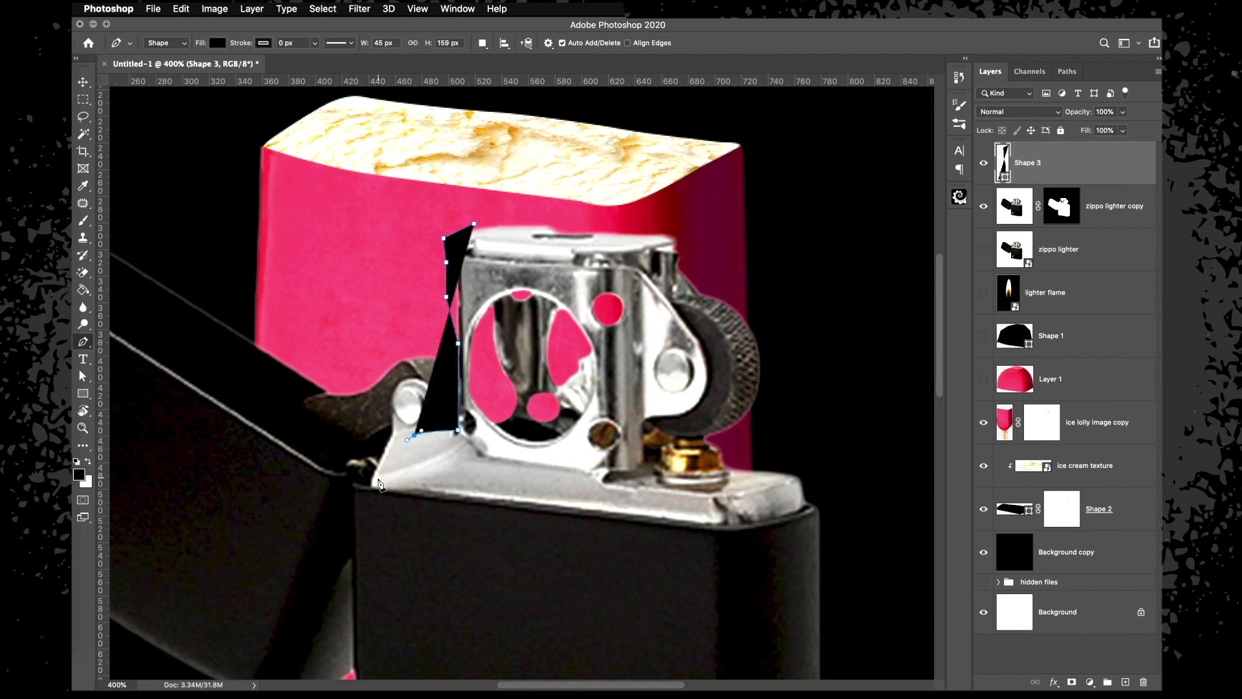
left_click_drag(375, 479, 372, 492)
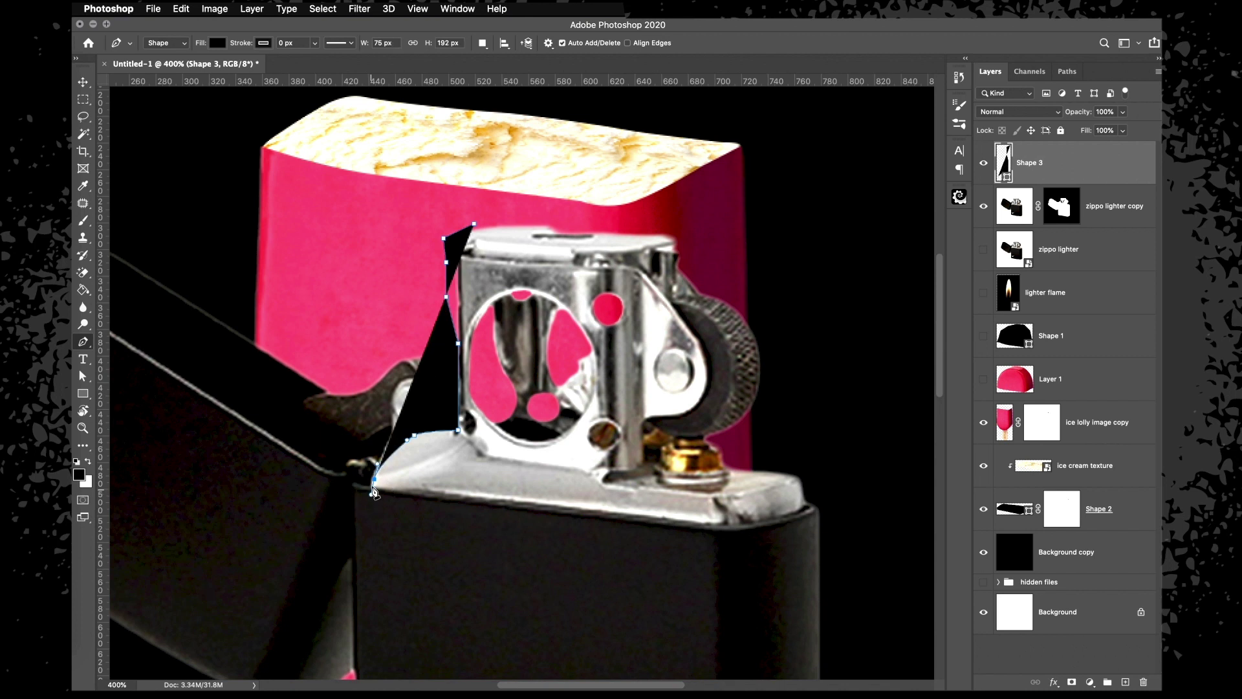
left_click(374, 483, "alt")
left_click(375, 485)
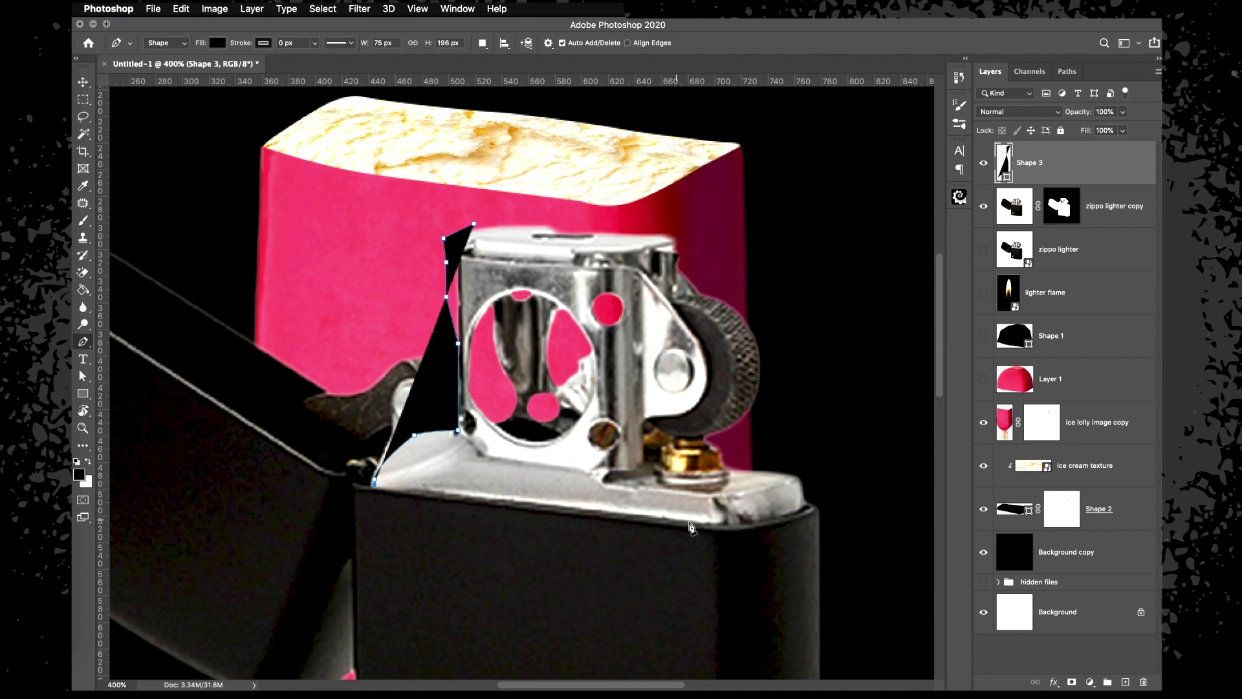
Trace the base's lower edge and close the shape loosely around the flint wheel and lid, about 323 by 279 px
left_click(703, 520)
mouse_move(803, 517)
left_mouse_down()
mouse_move(804, 495)
mouse_move(807, 511)
left_mouse_up()
left_click(803, 415)
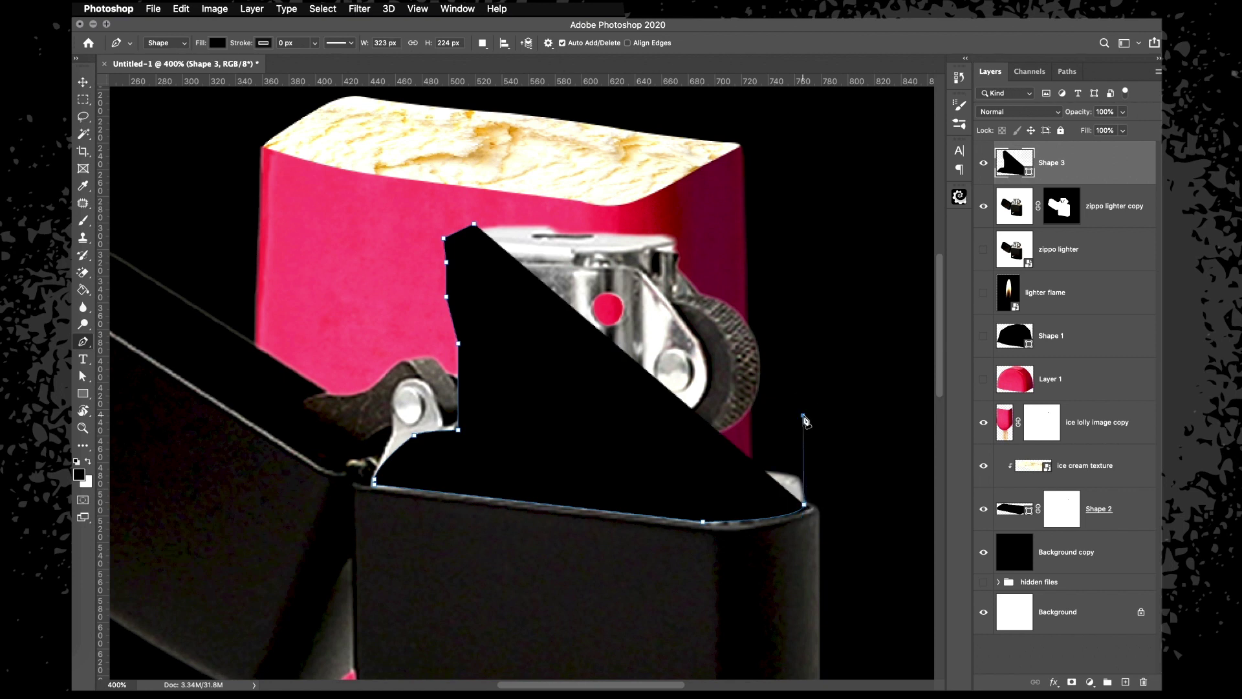
left_click(736, 177)
left_click(596, 158)
left_click_drag(550, 150, 541, 151)
left_click(475, 224)
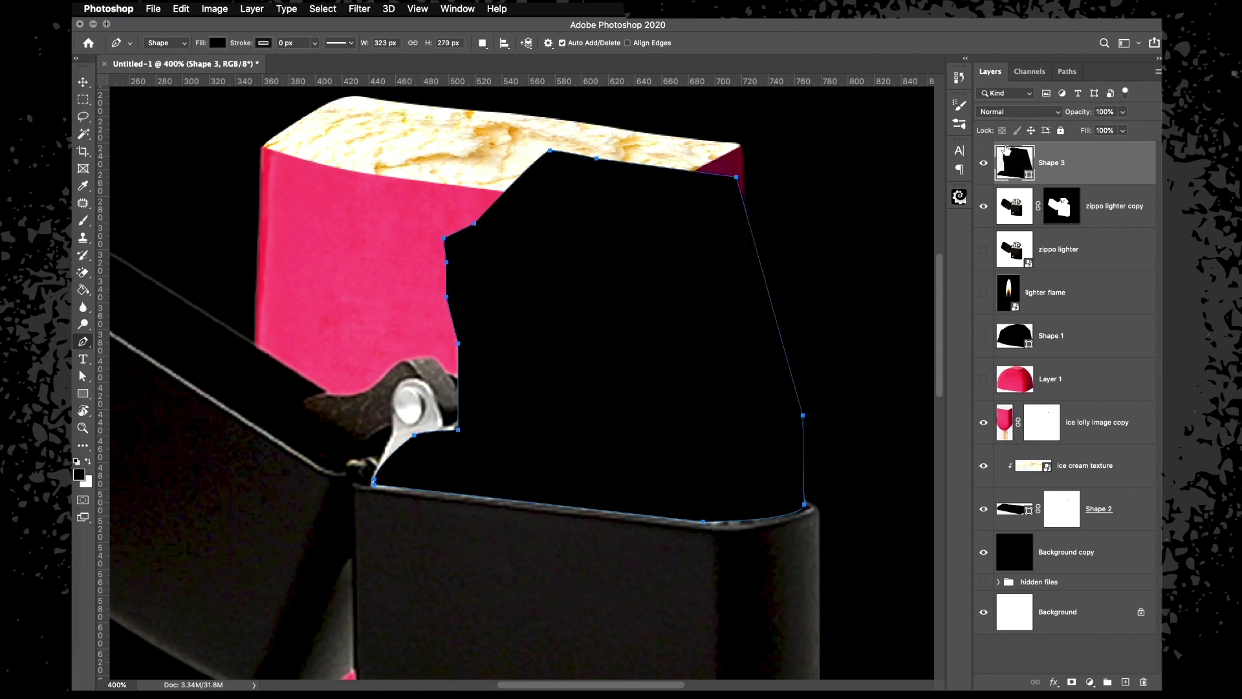
Load the Shape 3 outline as a selection, hide Shape 3, and target the image of the zippo lighter copy layer
left_click(1014, 163, "ctrl")
left_click(984, 162)
left_click(1015, 208)
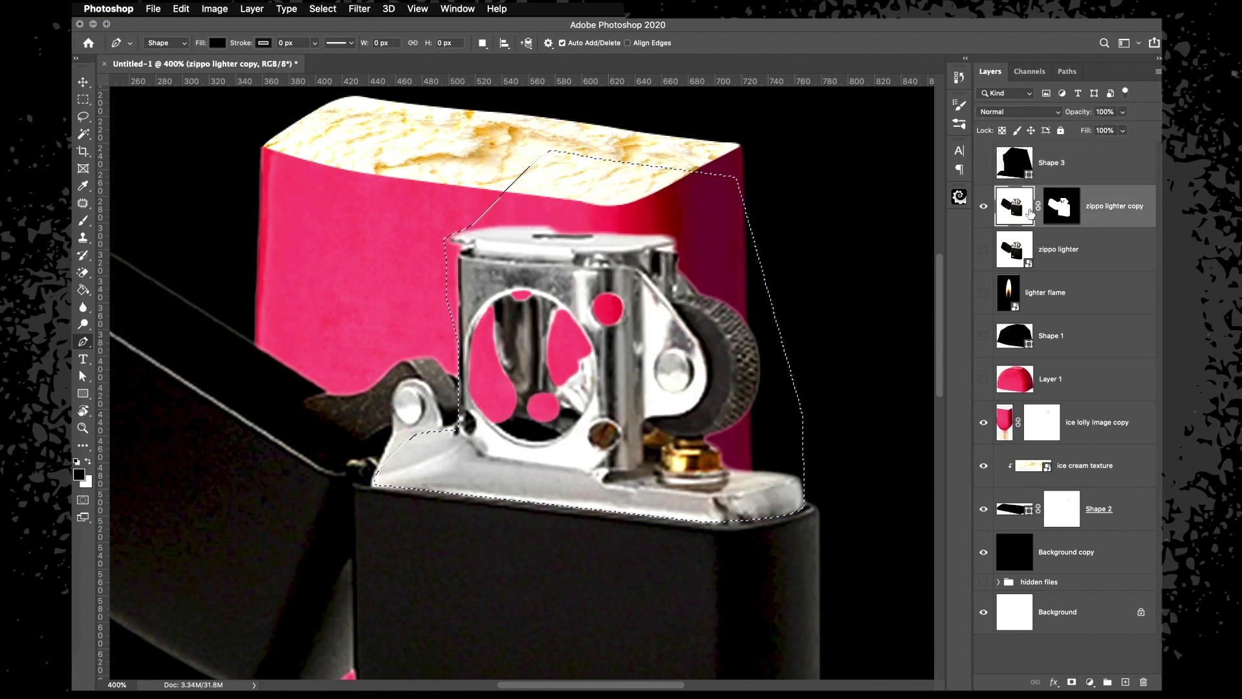
Copy the selected lighter mechanism from the zippo lighter copy to a new layer using Layer Via Copy
right_click(611, 338)
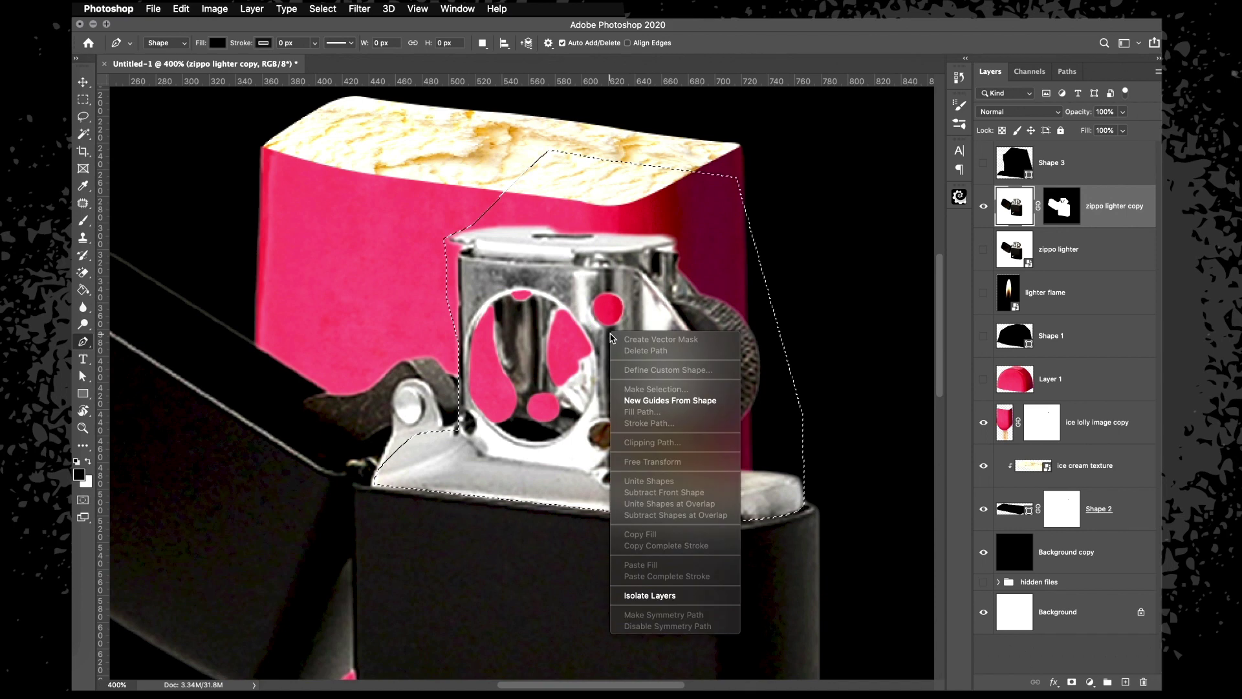
key("Escape")
key("m")
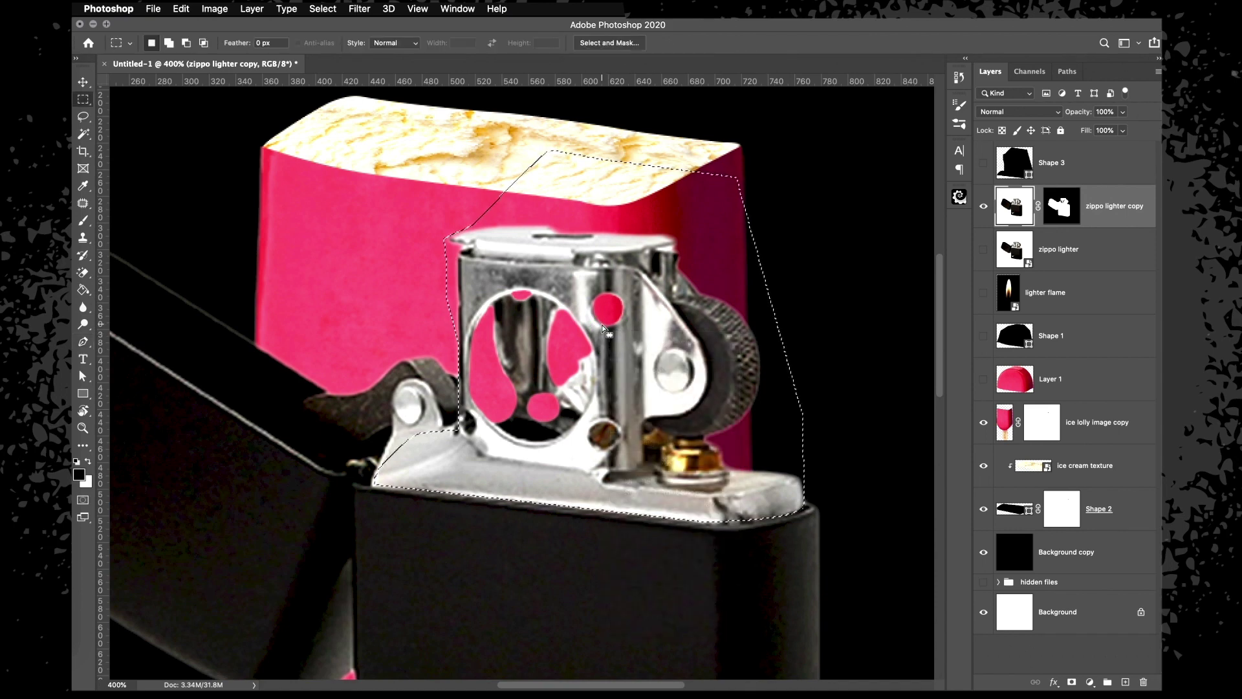
right_click(603, 328)
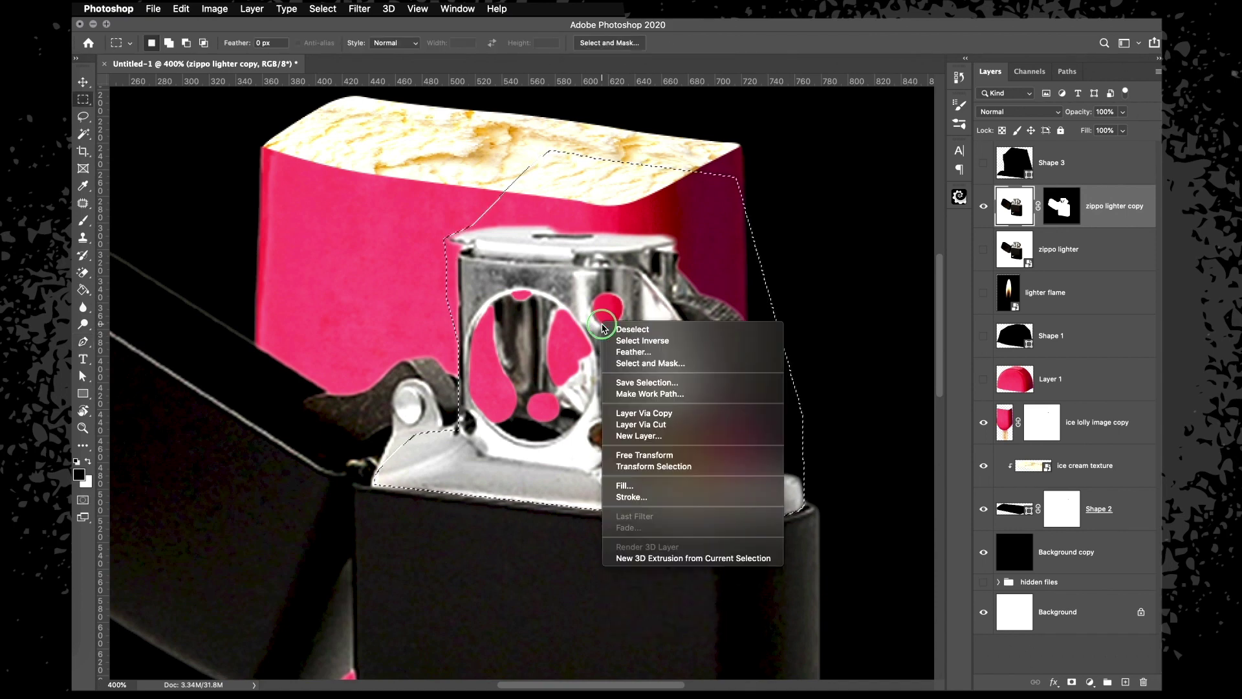
left_click(692, 413)
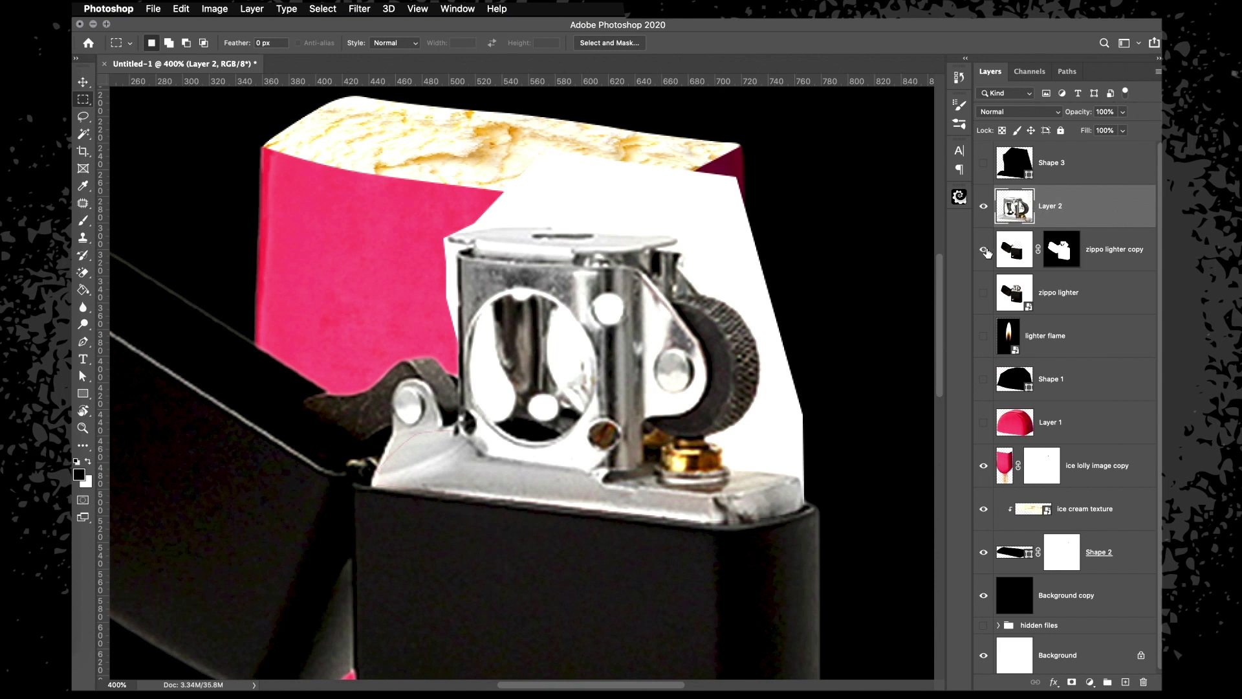
Hide the zippo lighter copy layer and duplicate its layer mask onto the extracted mechanism layer, Layer 2
left_click(984, 250)
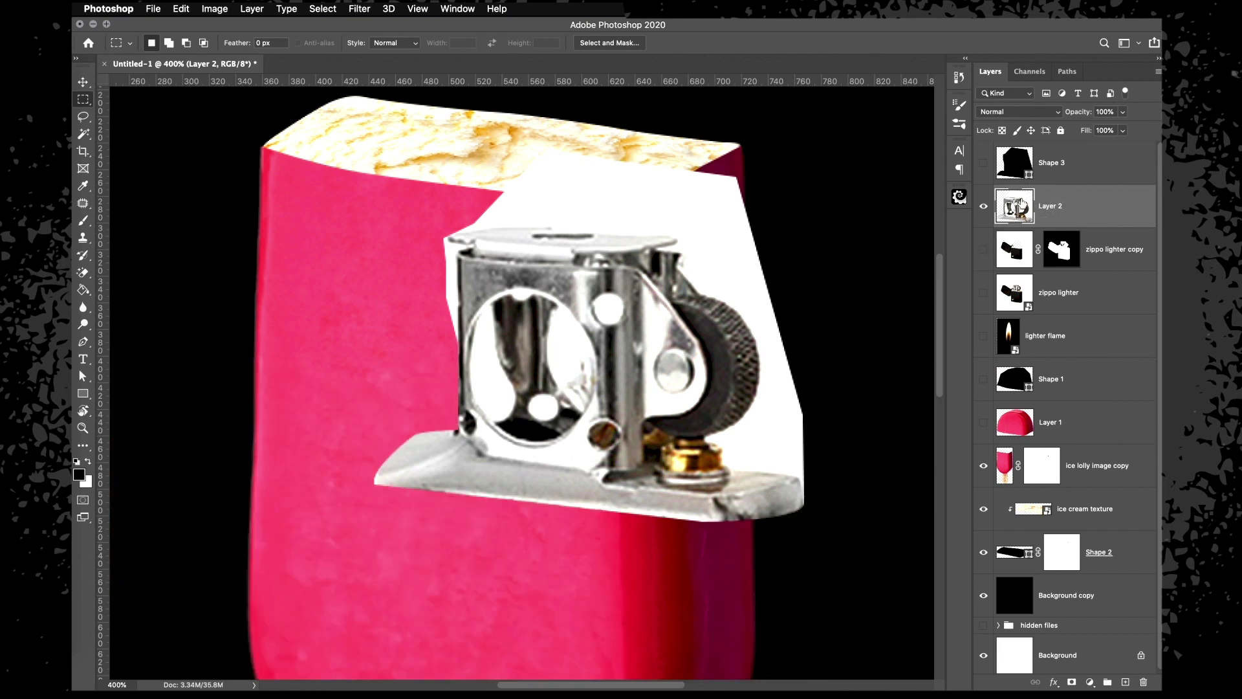
left_click(1061, 254)
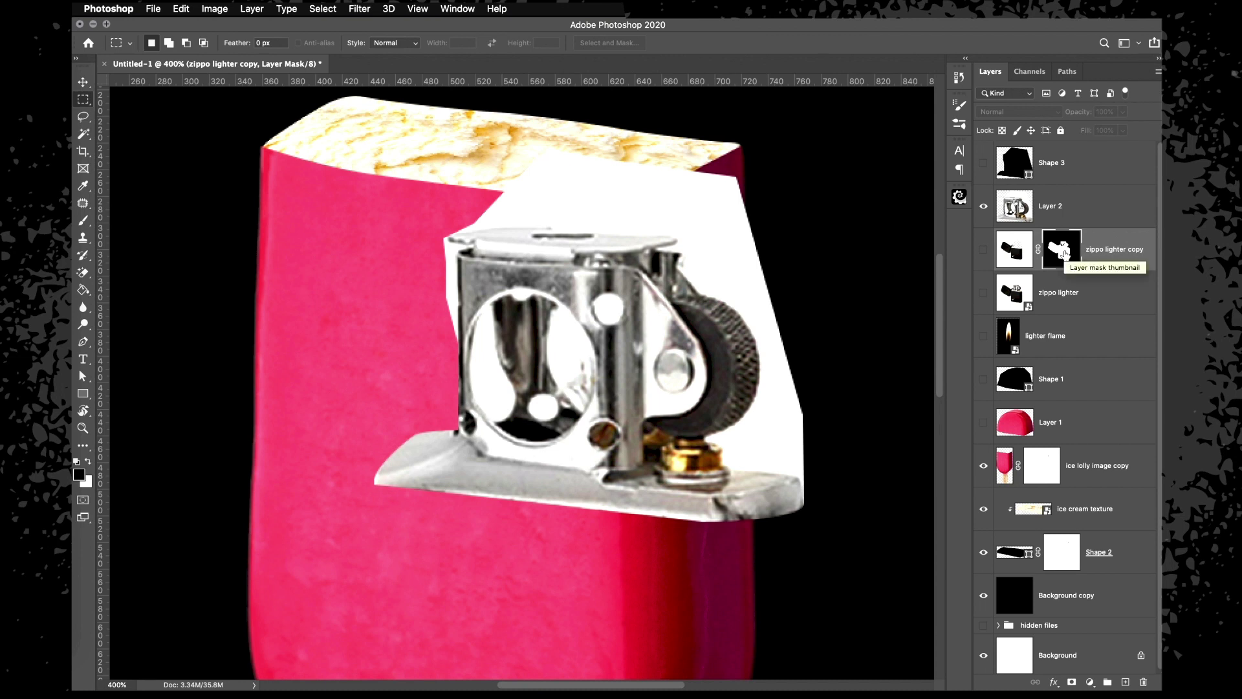
left_click_drag(1065, 253, 1056, 209)
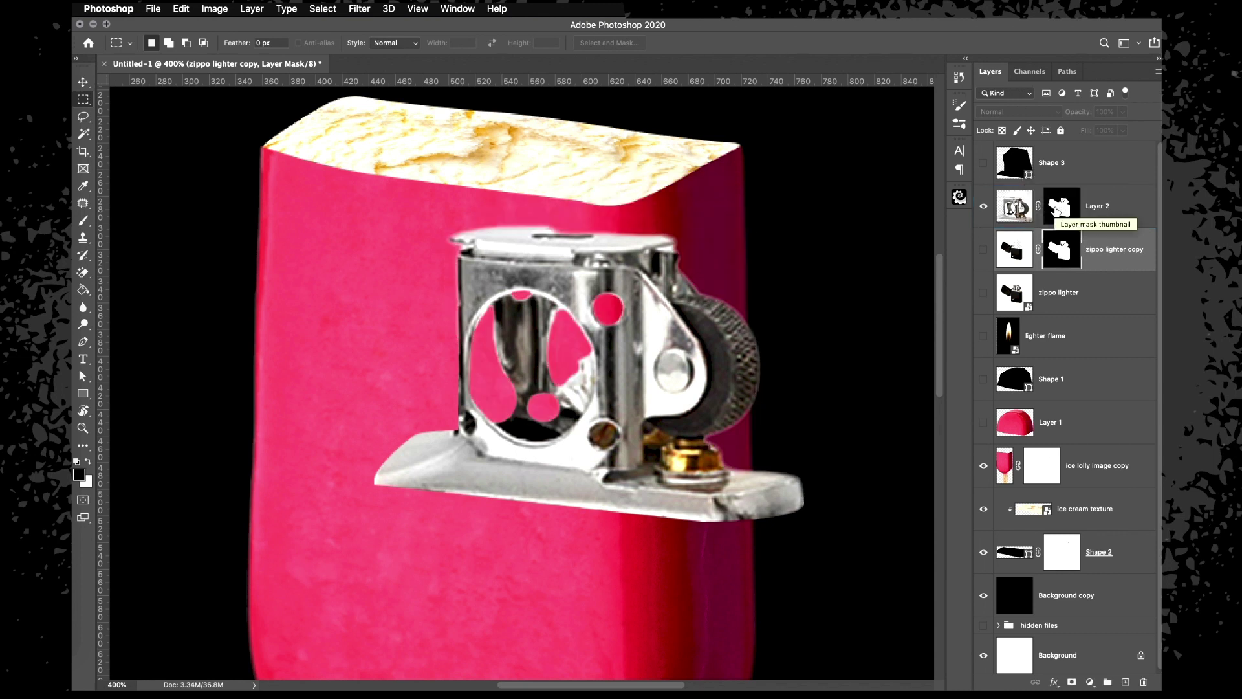
Move the masked mechanism onto the ice lolly's cut top and scale it down to about 73%
key("super+minus")
key("v")
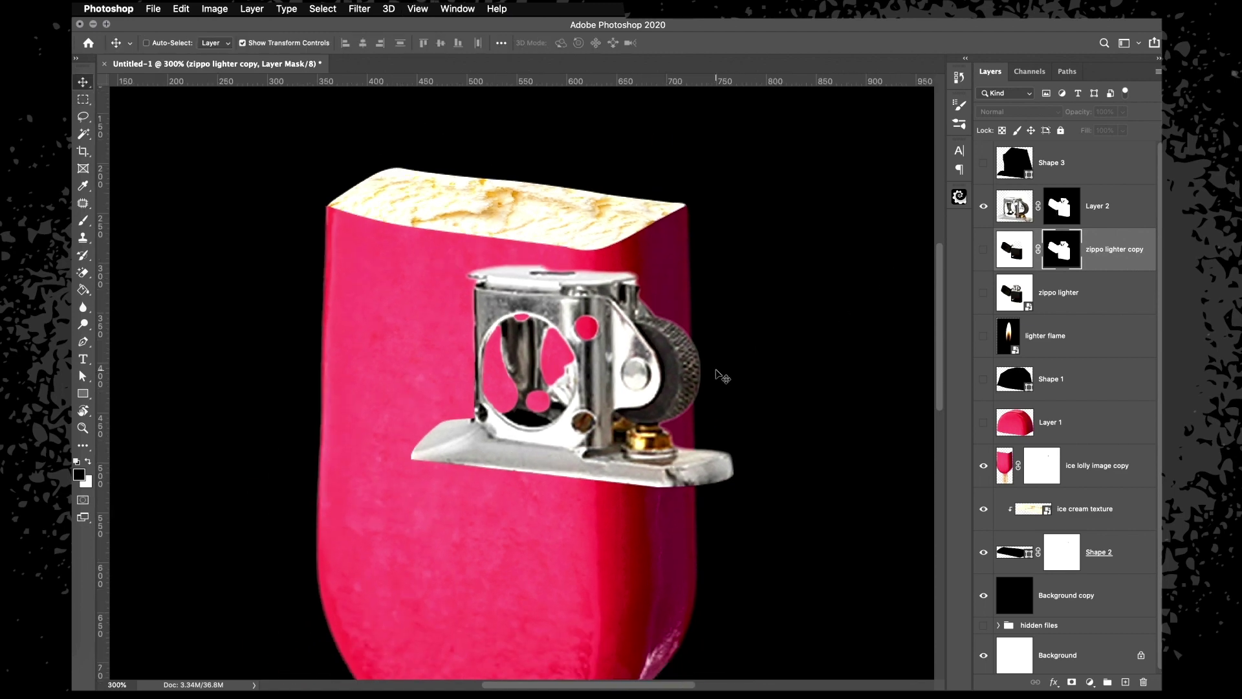
left_click(1087, 198)
left_click_drag(623, 422, 556, 227)
key("super+minus")
key("super+t")
left_click_drag(625, 126, 567, 177)
left_click_drag(482, 240, 495, 235)
key("super+plus")
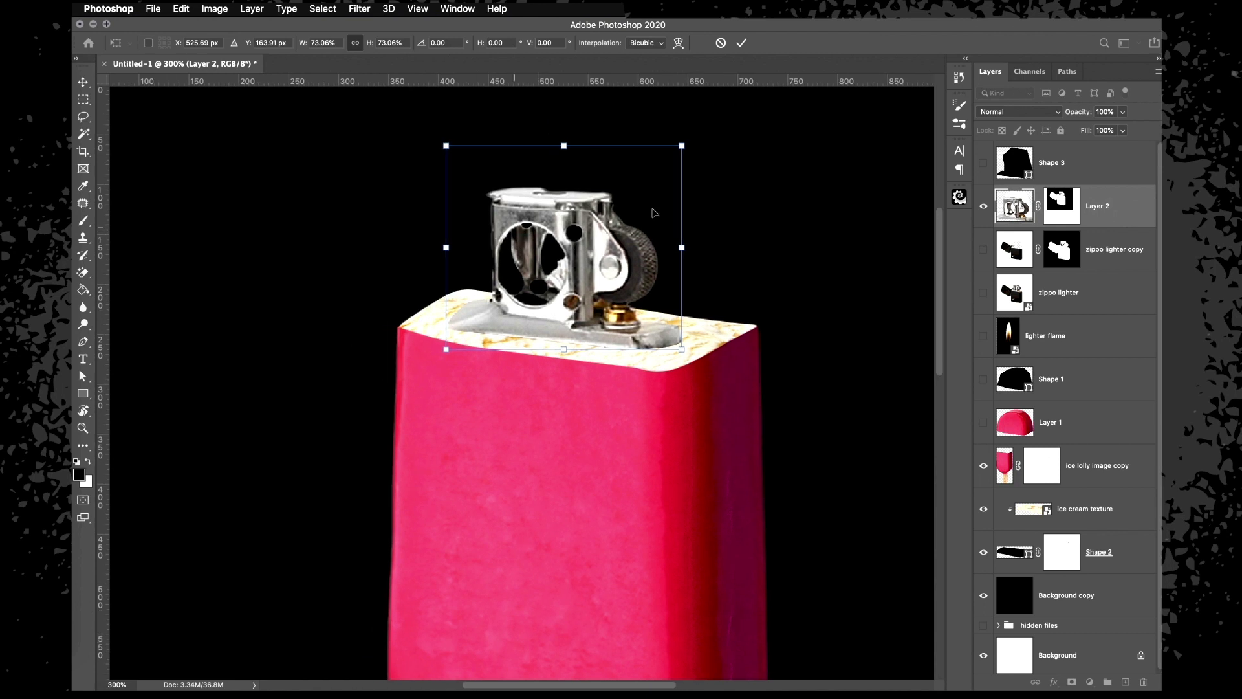
Rotate the mechanism about 1.8° clockwise, shift it about 6 px right, and apply the transform
left_click_drag(704, 131, 702, 139)
left_click_drag(583, 206, 590, 206)
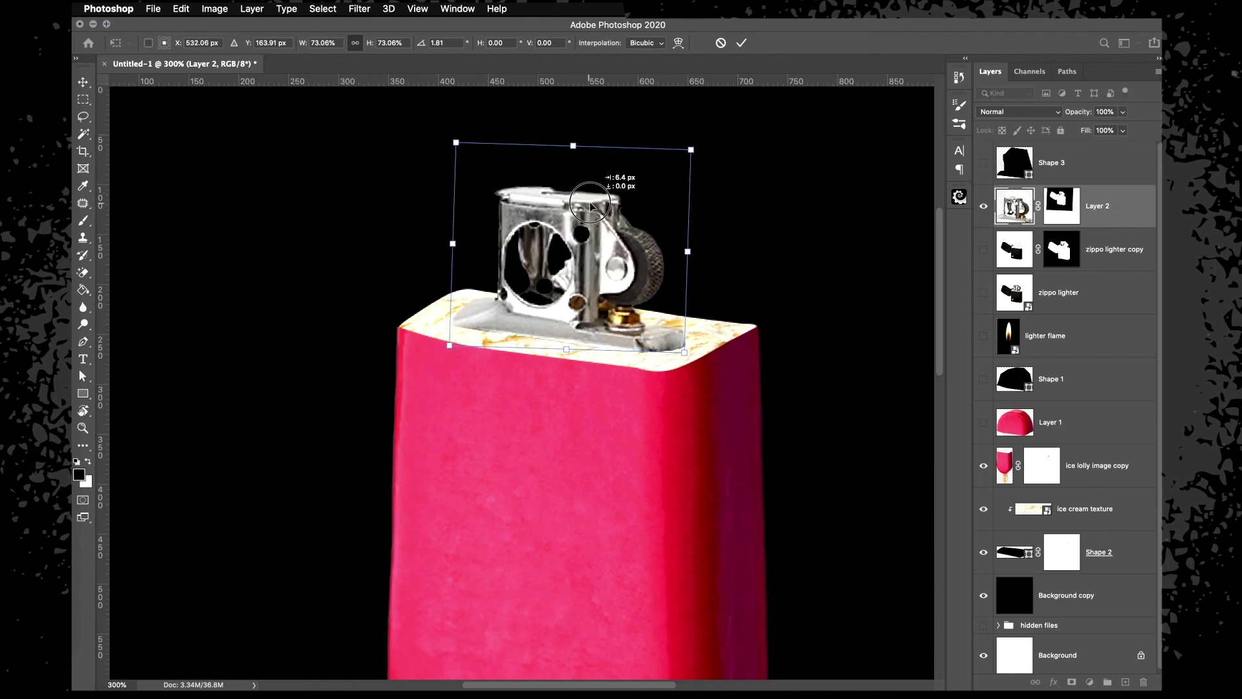
key("Return")
key("m")
Select all layers from Shape 3 through Shape 2 and scale the whole lighter lolly down slightly around its centre
key("super+minus")
key("super+minus")
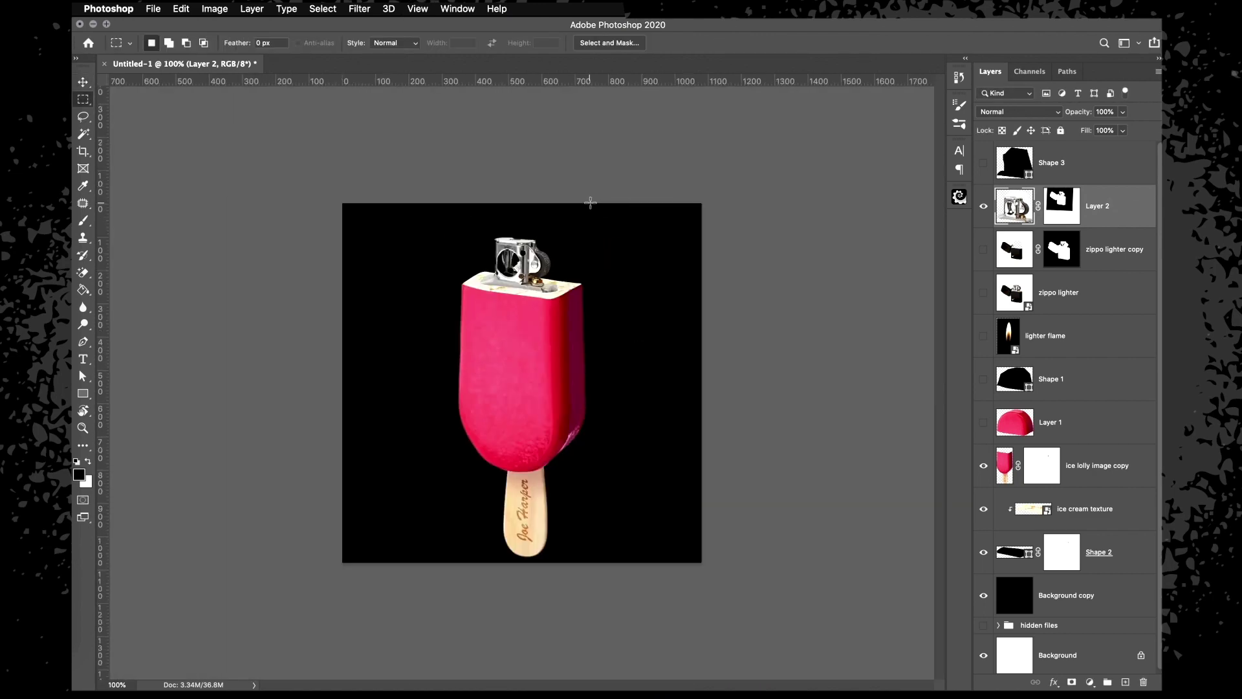
key("super+plus")
key("super+minus")
key("super+minus")
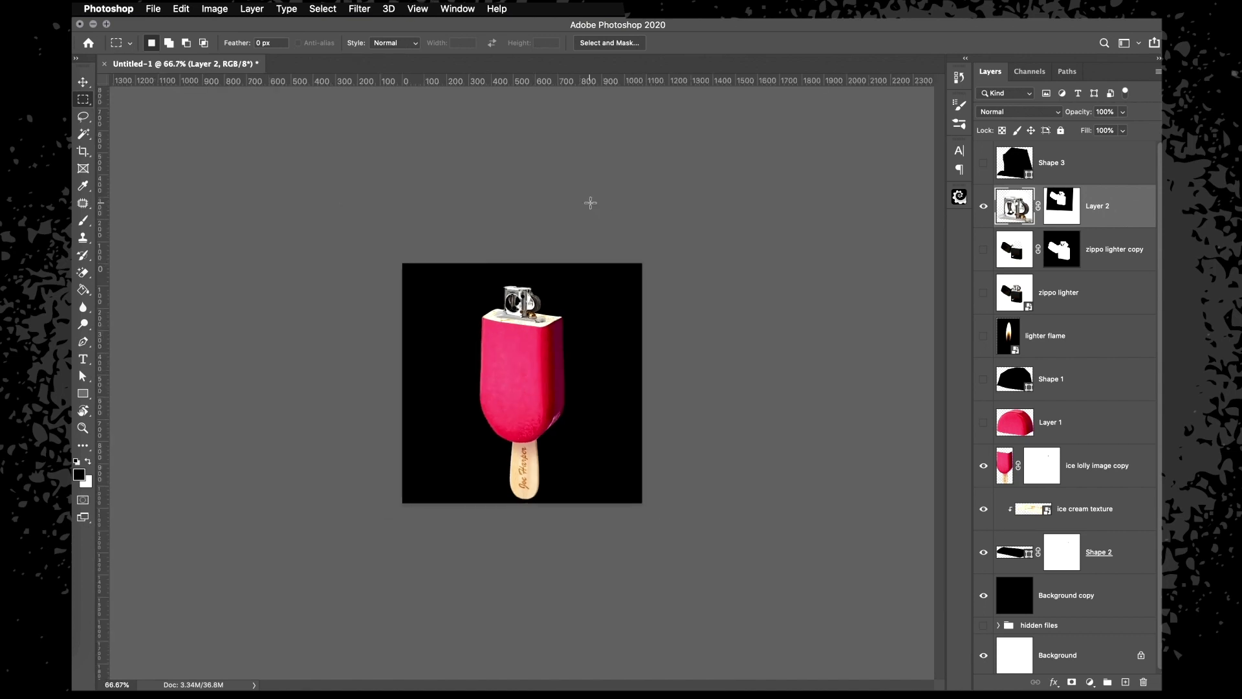
left_click(1090, 170)
left_click(1109, 553, "shift")
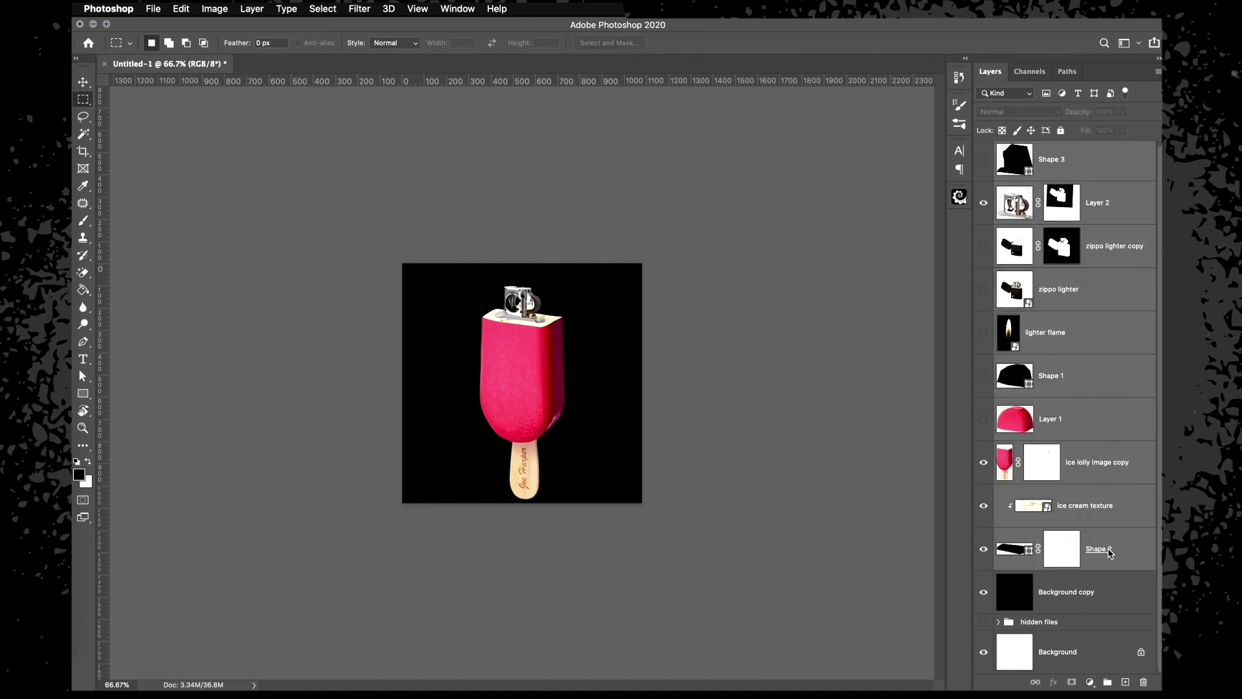
key("v")
left_click_drag(645, 259, 621, 274)
key("Return")
key("m")
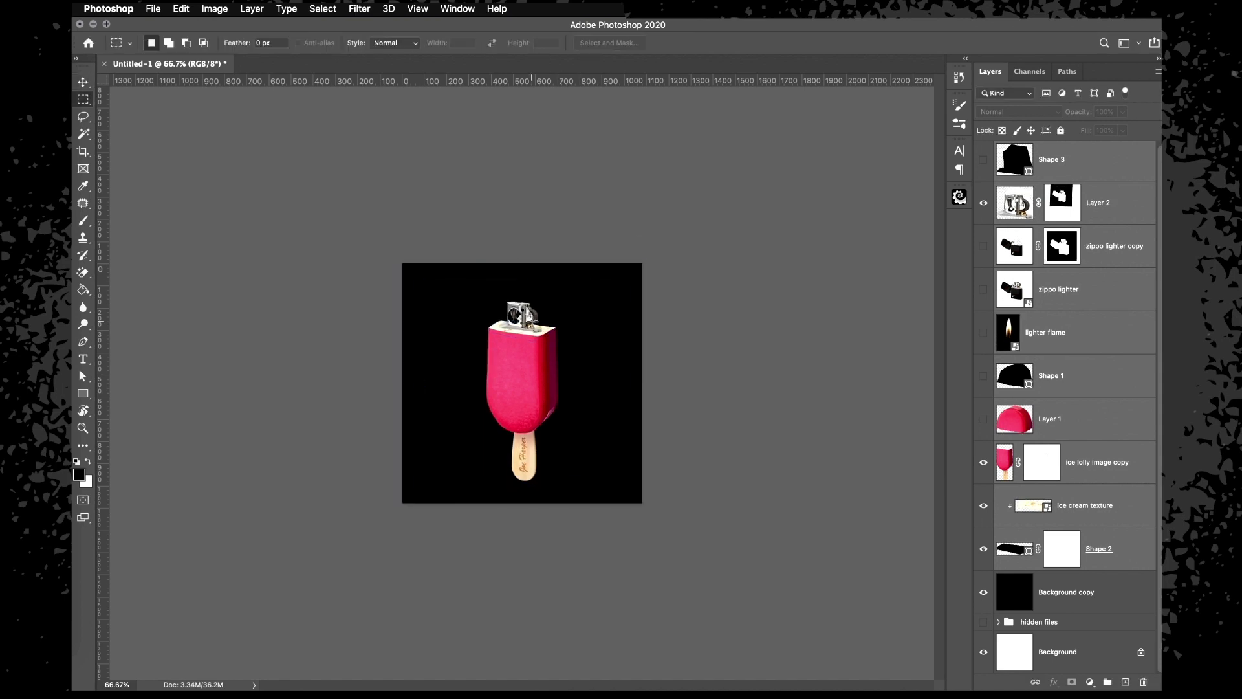
Bring the lighter flame layer to the top of the layer stack and make it visible
key("ctrl+plus")
key("ctrl+plus")
scroll(532, 321, "up", 3)
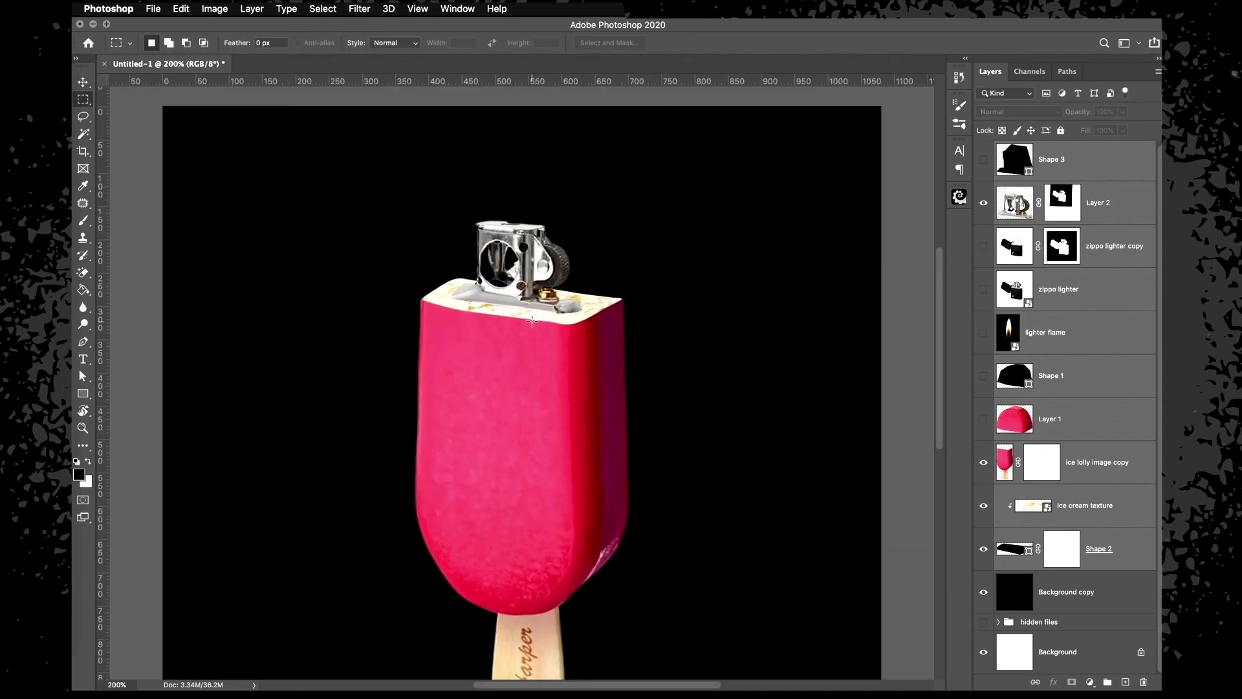
left_click(1086, 210)
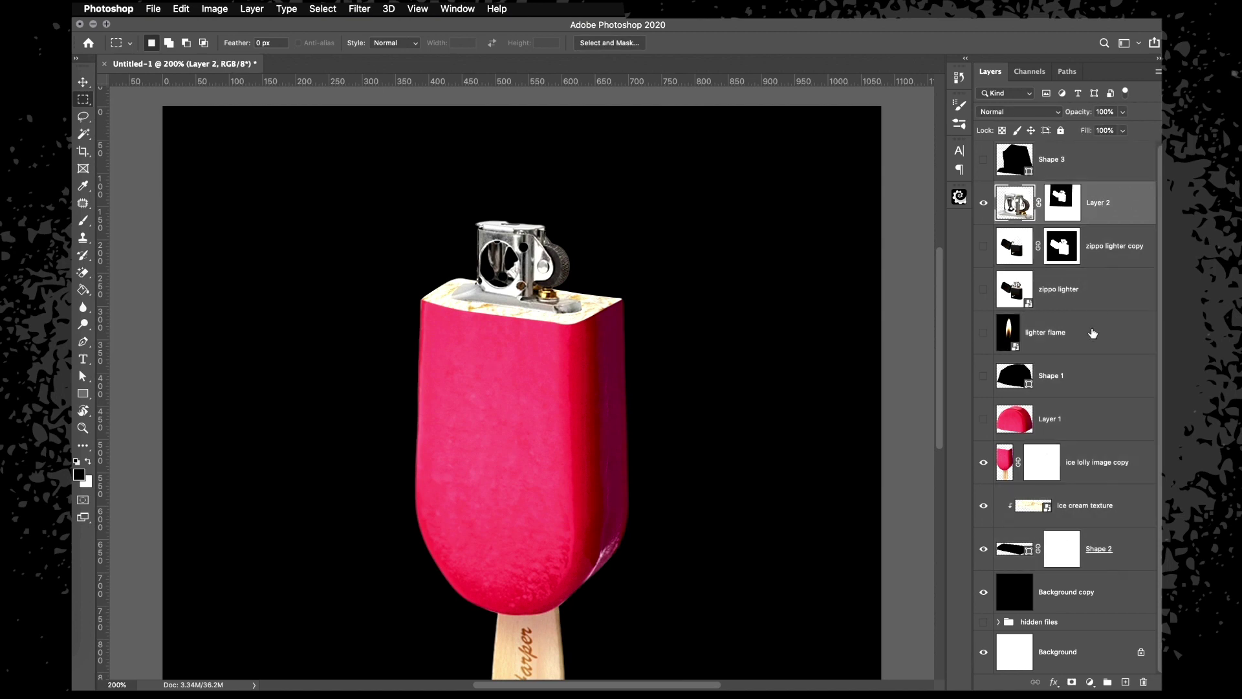
left_click(1043, 343)
left_click_drag(1058, 334, 1043, 155)
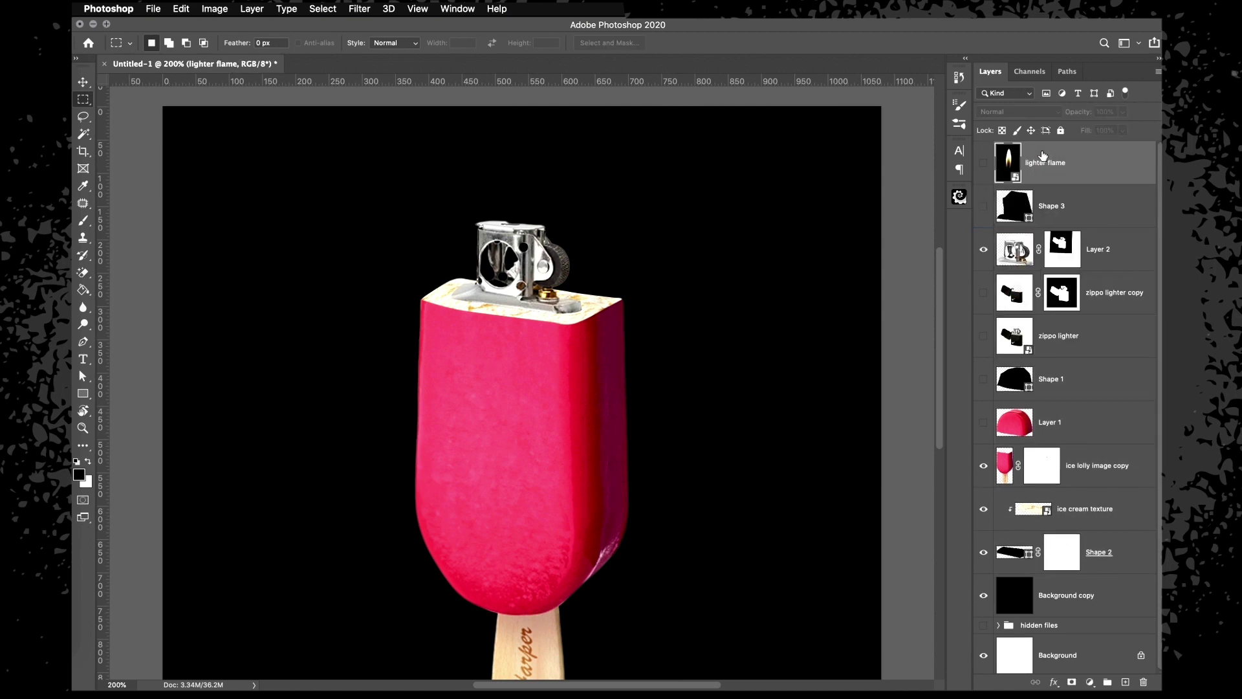
left_click(983, 163)
Rasterize the lighter flame layer, delete the strip across its lower part containing the small light streak, and clear the selection
scroll(774, 342, "down", 2)
scroll(773, 343, "down", 1)
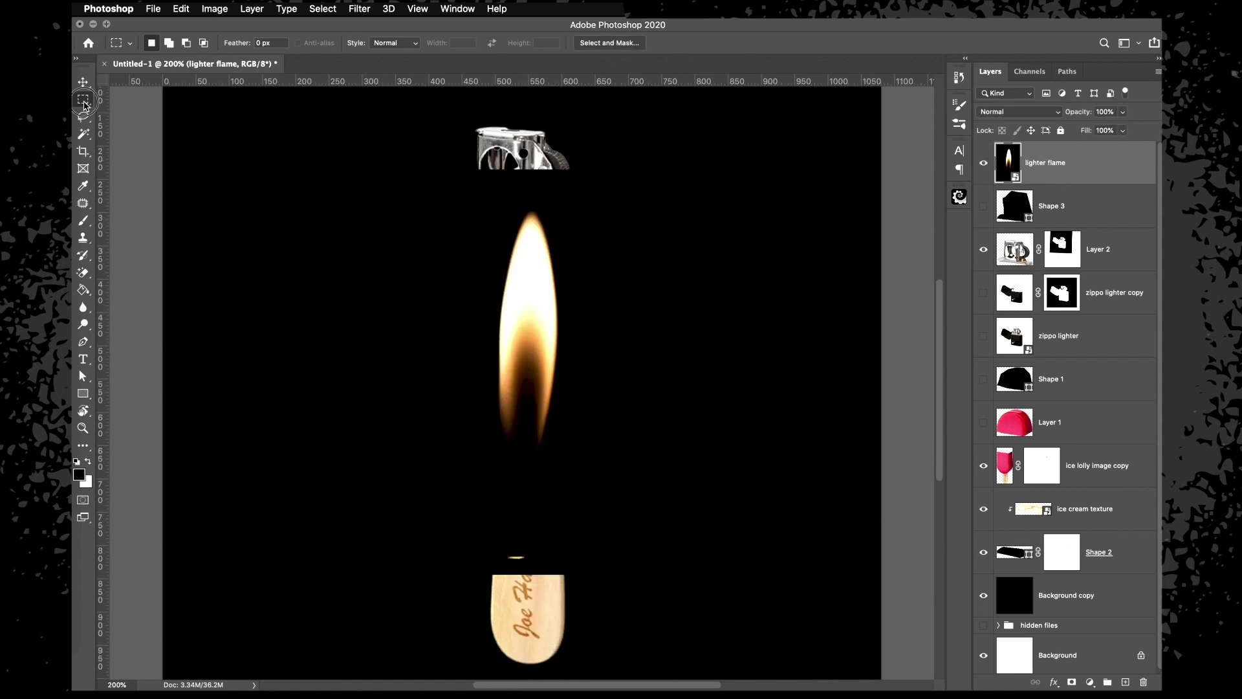
left_click_drag(339, 536, 766, 636)
key("BackSpace")
left_click(722, 244)
right_click(1076, 167)
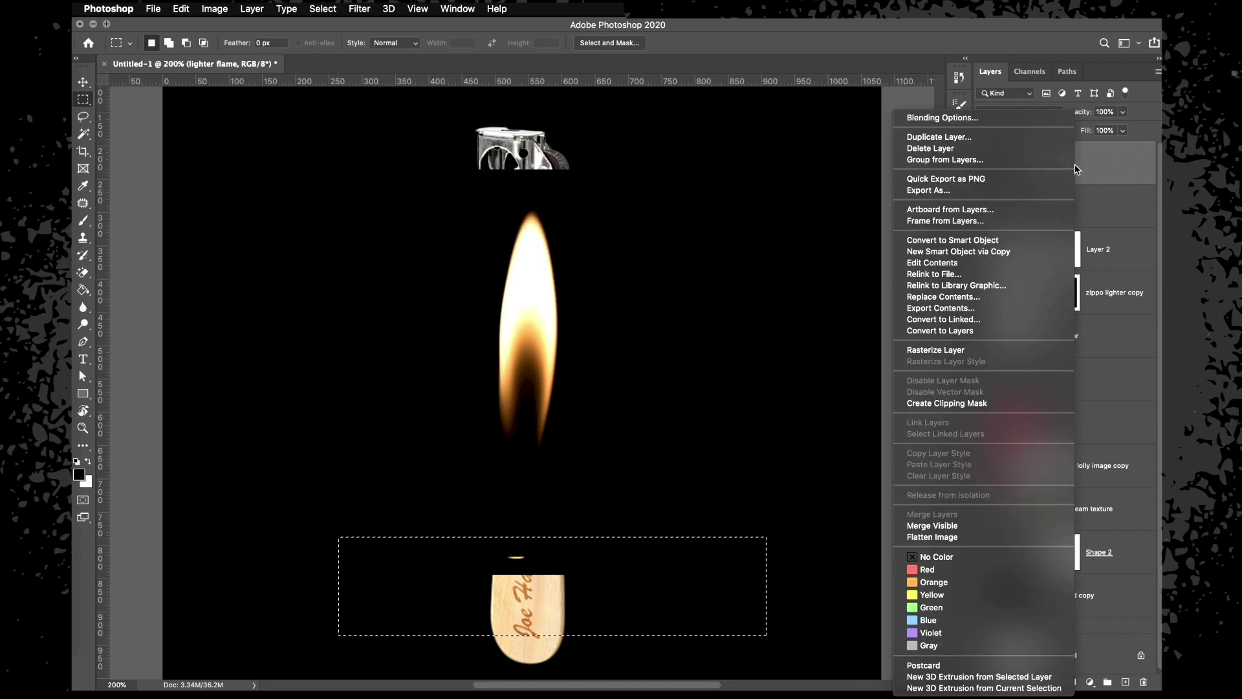
left_click(960, 355)
key("BackSpace")
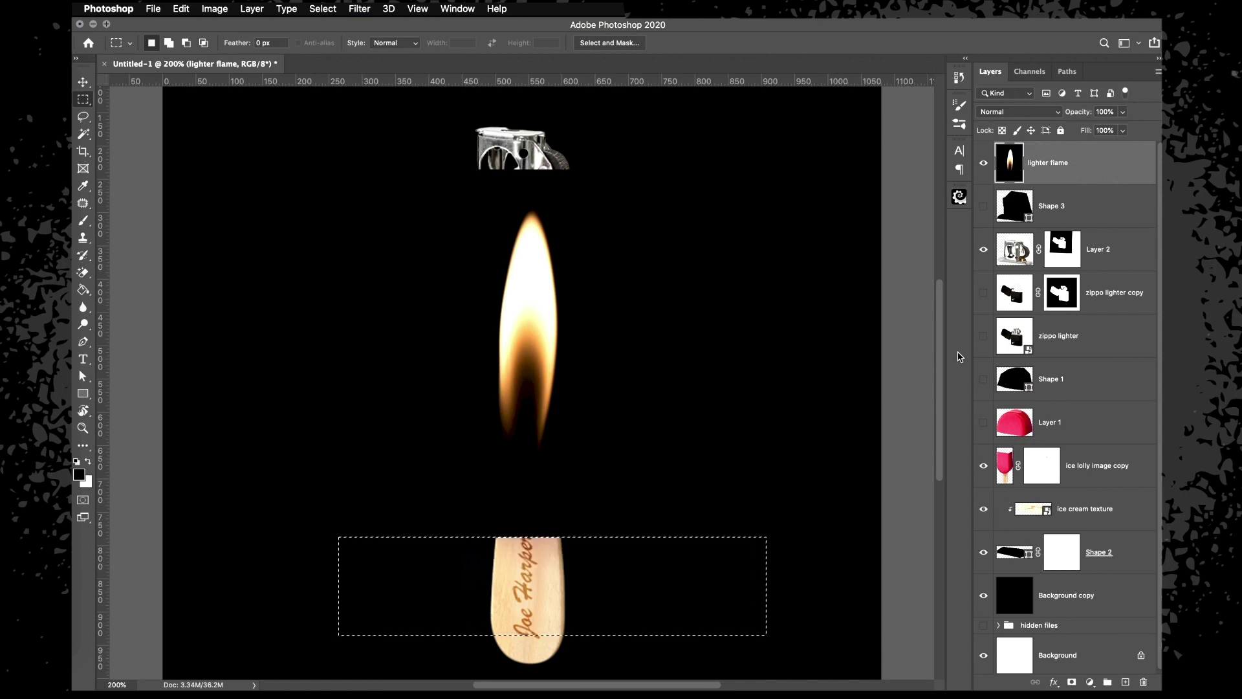
key("super+d")
Move the flame image up above the lighter mechanism, scale it down slightly, and apply the transform
key("v")
key("super+minus")
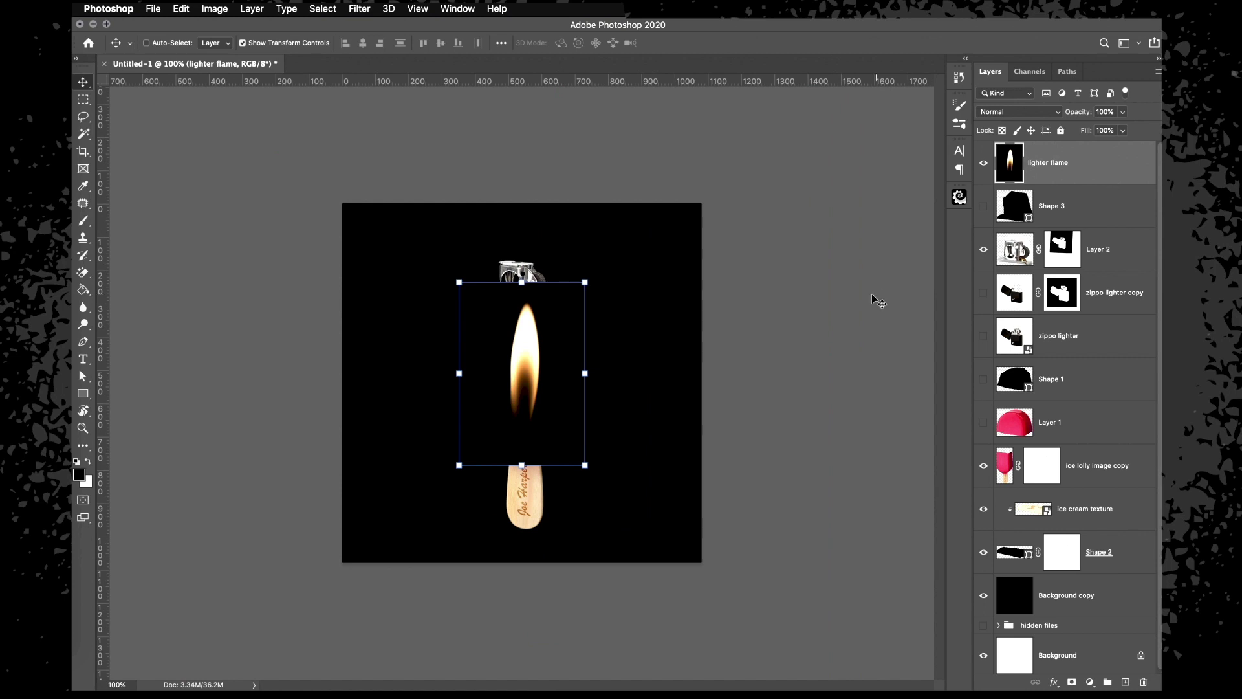
left_click_drag(540, 373, 533, 199)
left_click_drag(578, 108, 574, 114)
key("Return")
key("m")
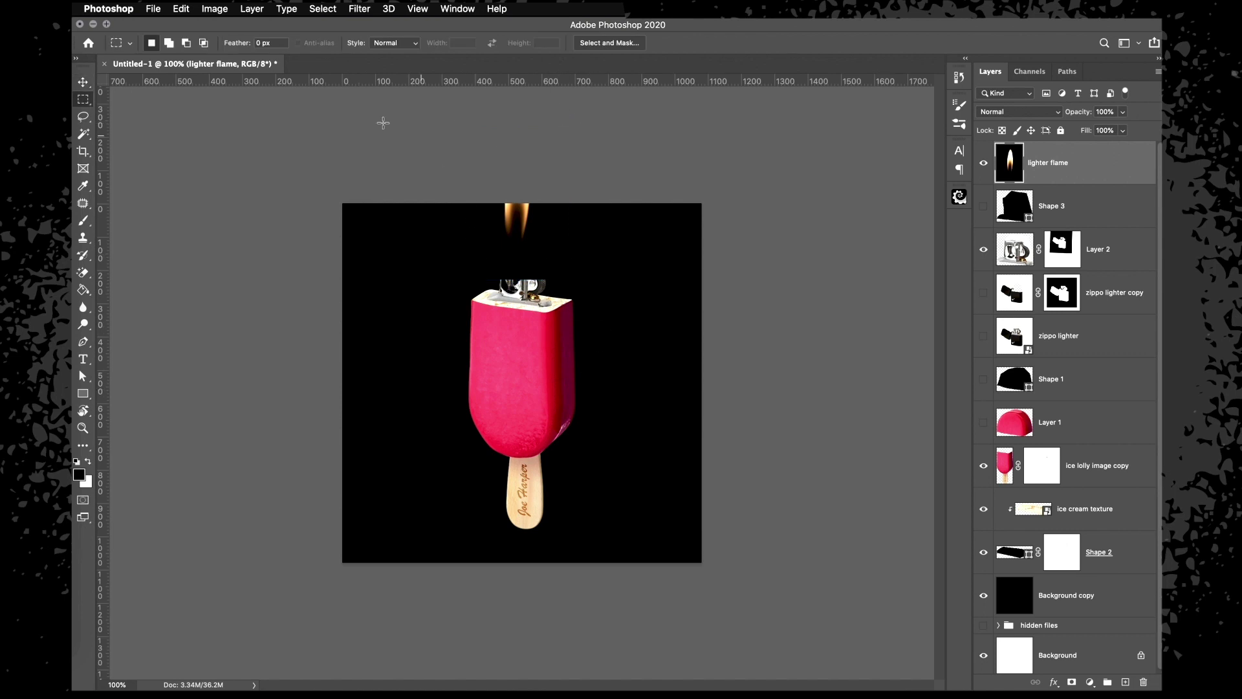
Increase the canvas height to 3000 pixels, keeping the artwork anchored at the centre
left_click(181, 8)
mouse_move(213, 8)
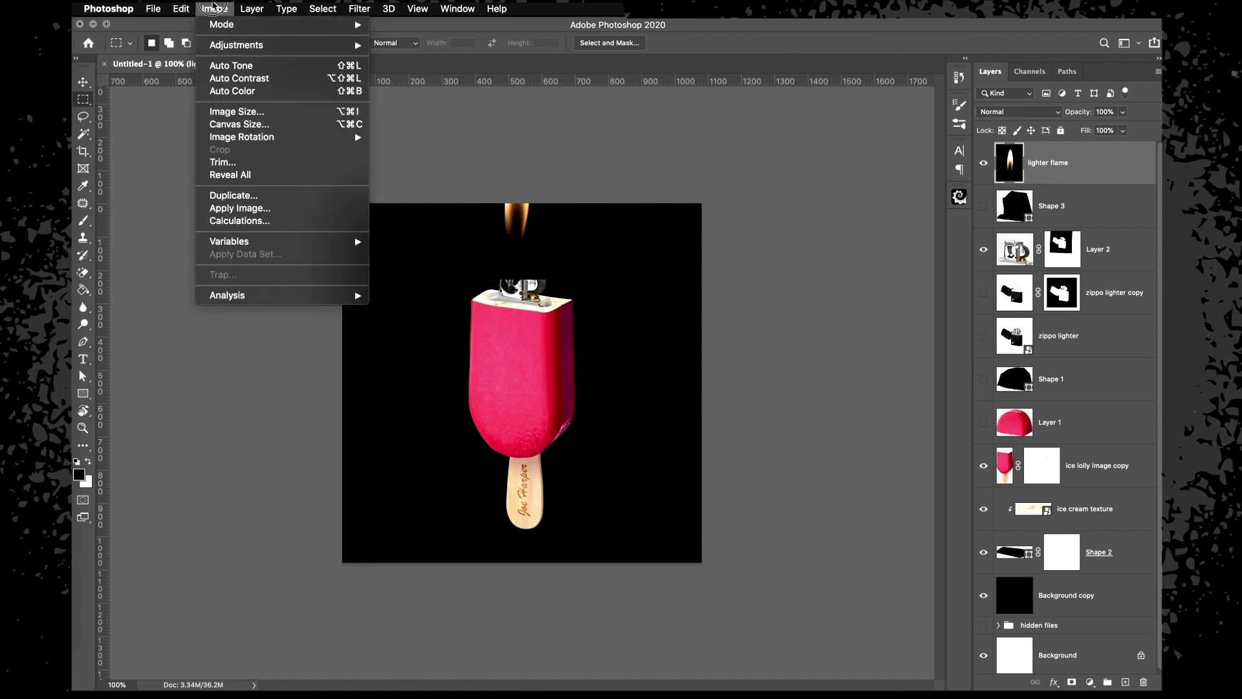
left_click(239, 124)
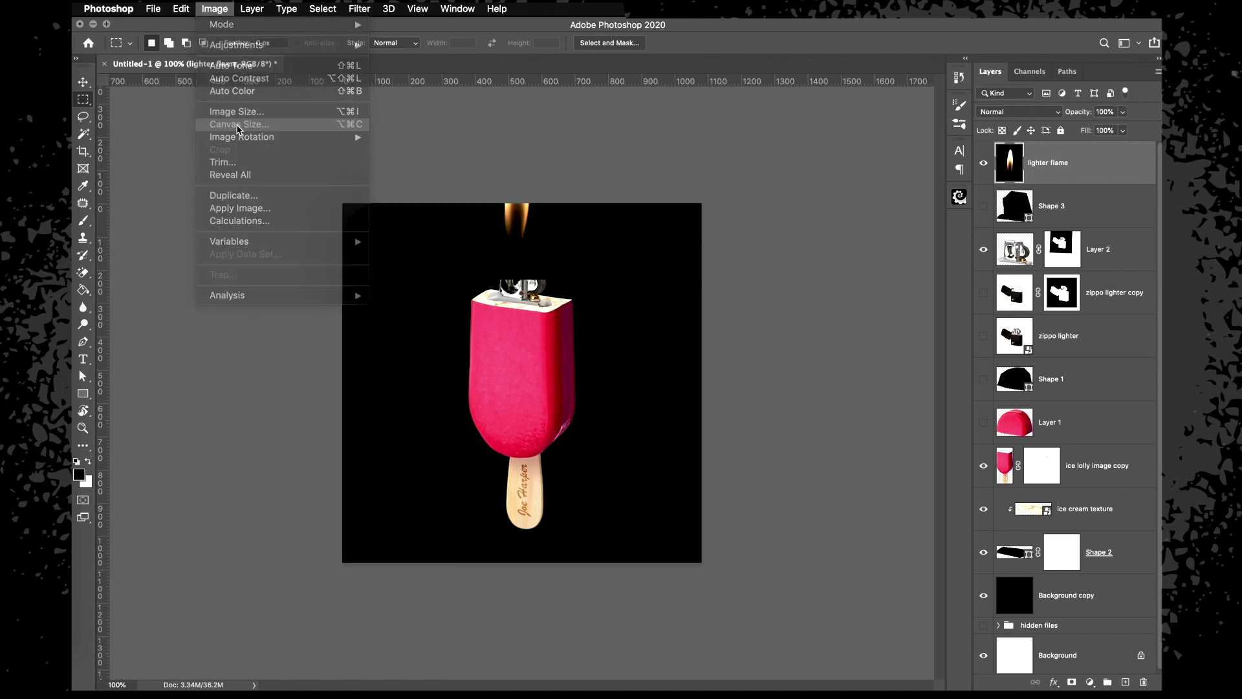
key("Tab")
type("3000")
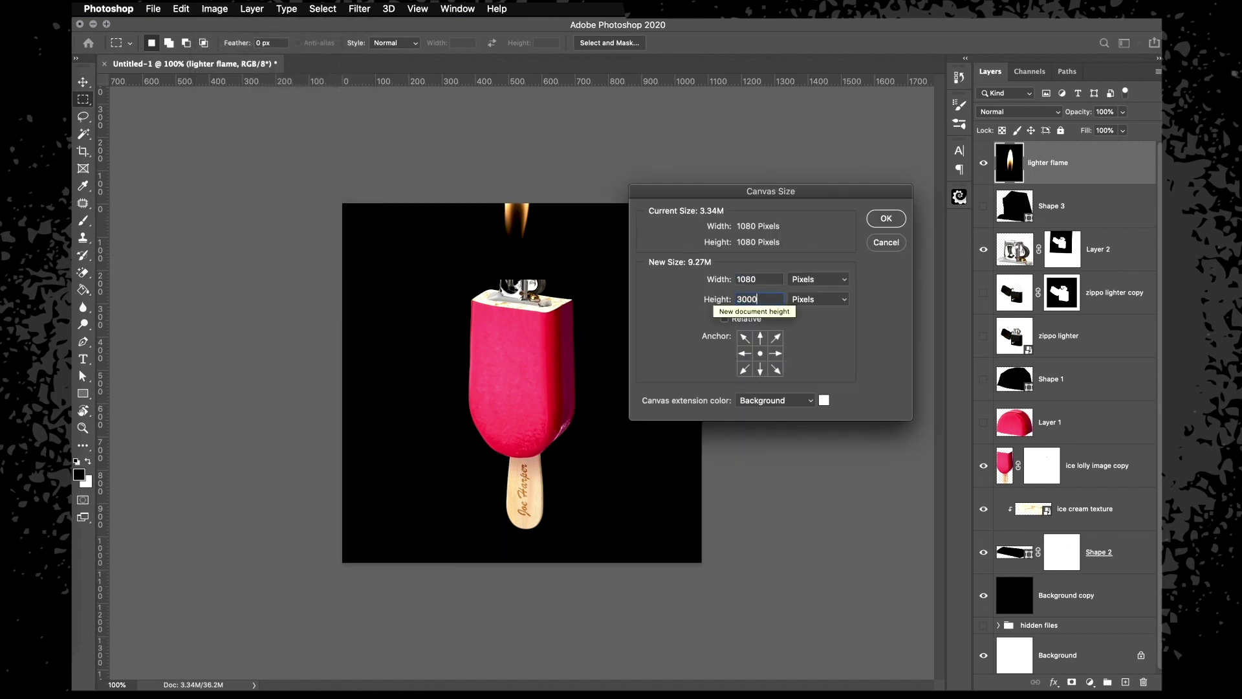
left_click(884, 219)
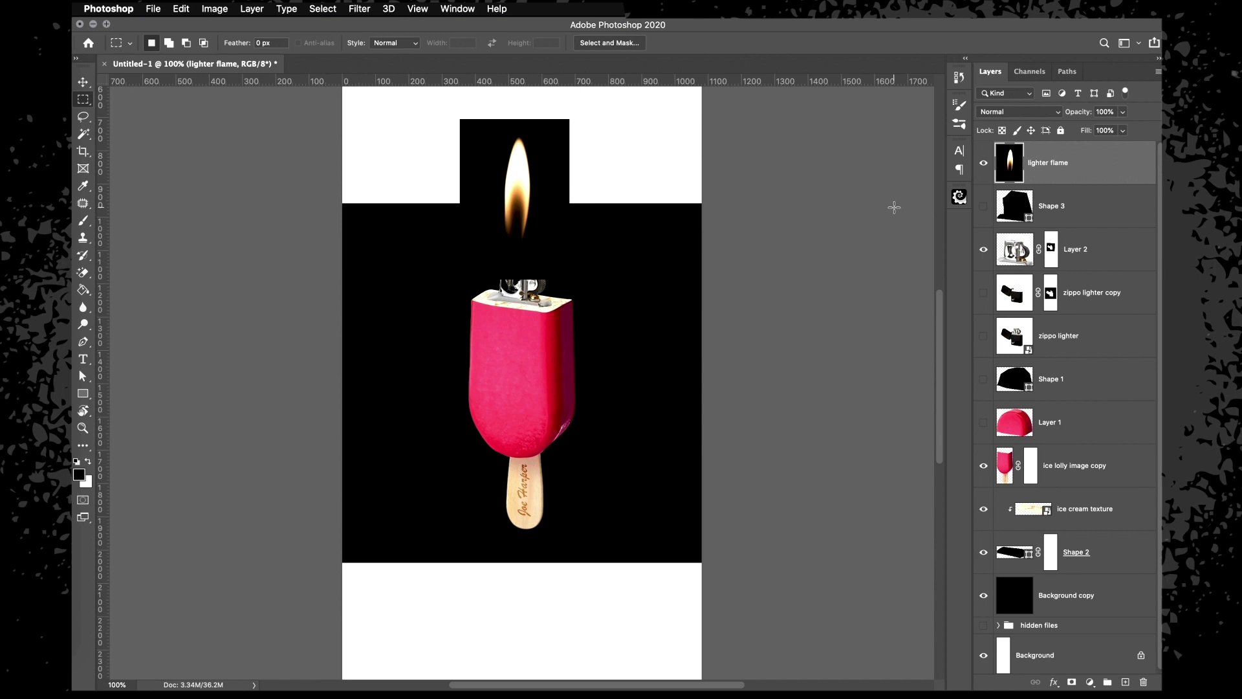
Select the Background copy layer that holds the black square backdrop
left_click(1078, 600)
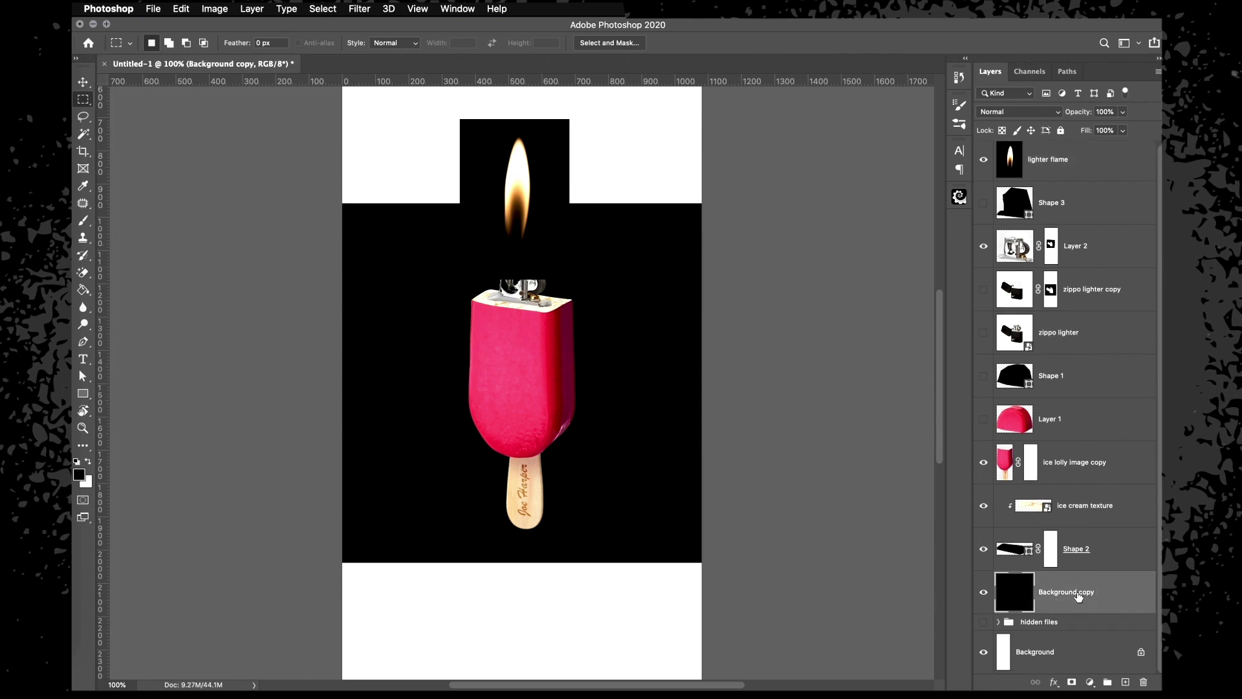
key("super+minus")
key("v")
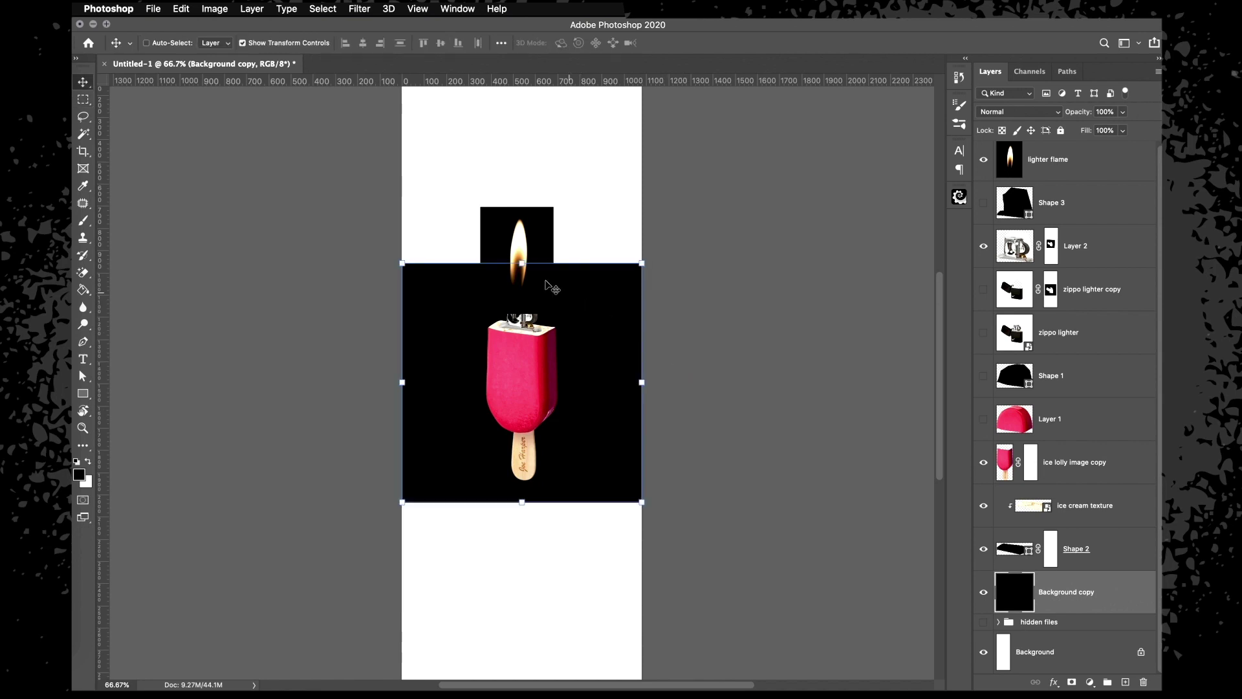
left_click_drag(525, 266, 526, 240)
key("super+z")
key("Escape")
Fill the white canvas areas above and below the black square with black on the Background copy layer
key("g")
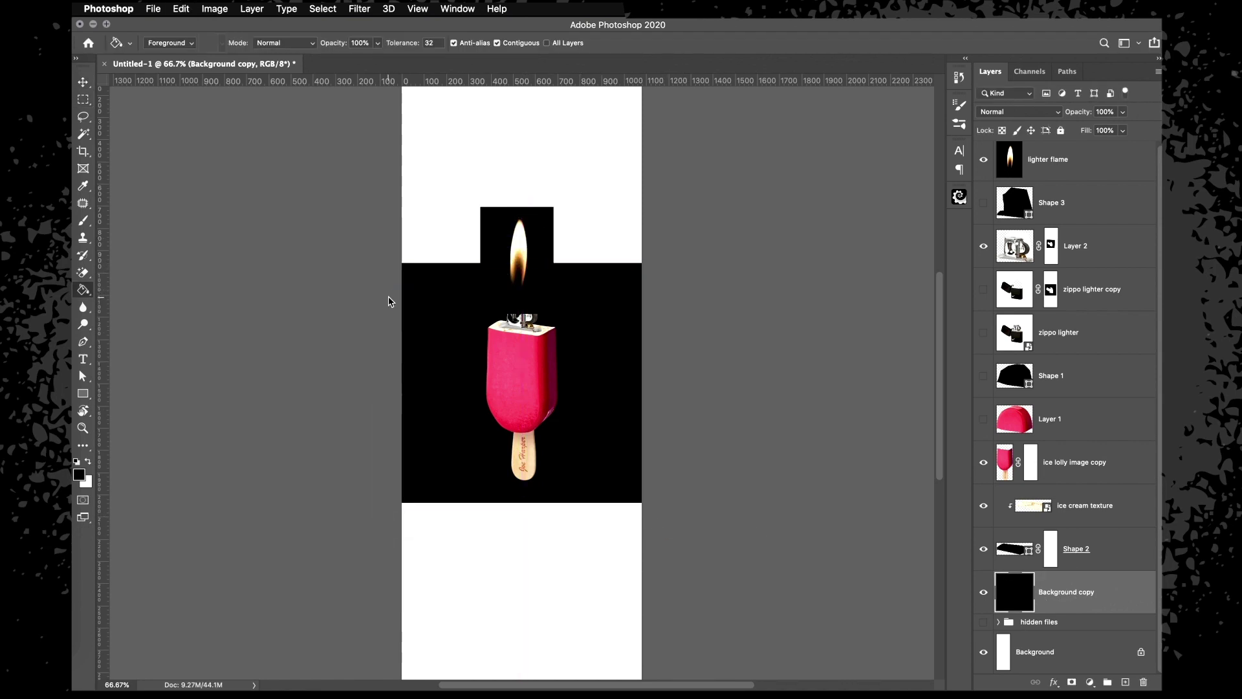
key("x")
key("x")
left_click(466, 202)
left_click(545, 598)
key("super+minus")
key("super+plus")
key("super+plus")
key("super+minus")
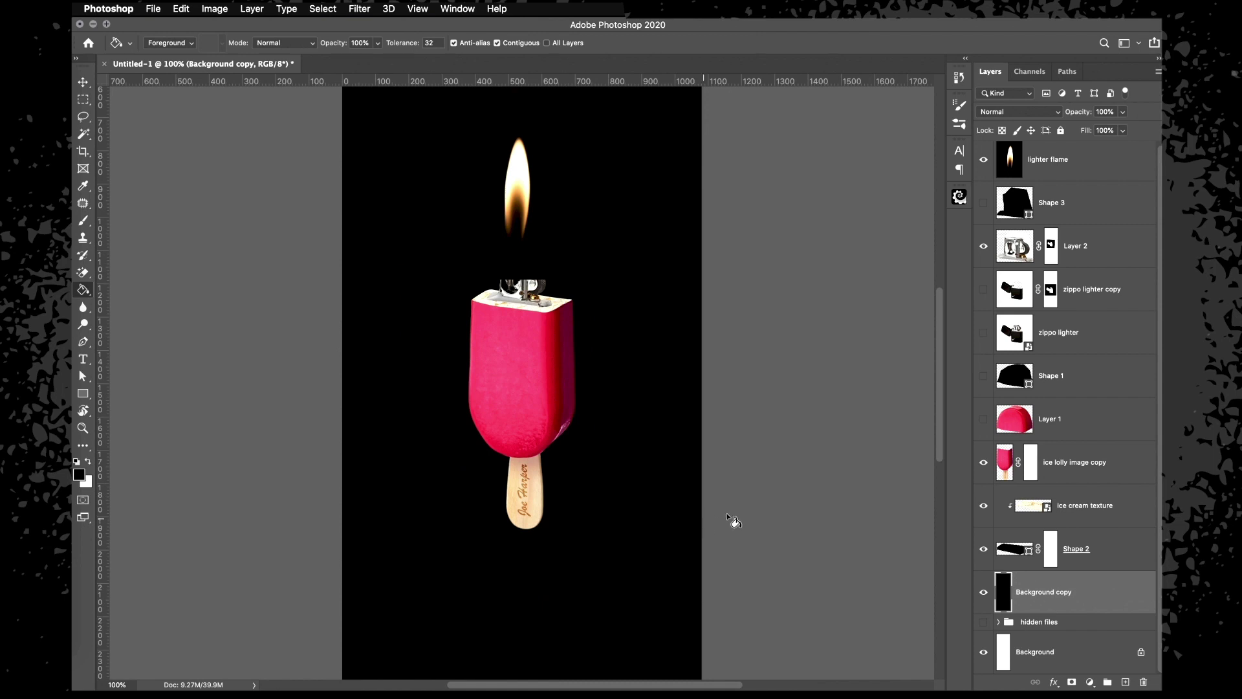
Set the lighter flame layer's blend mode to Screen
scroll(1082, 540, "up", 1)
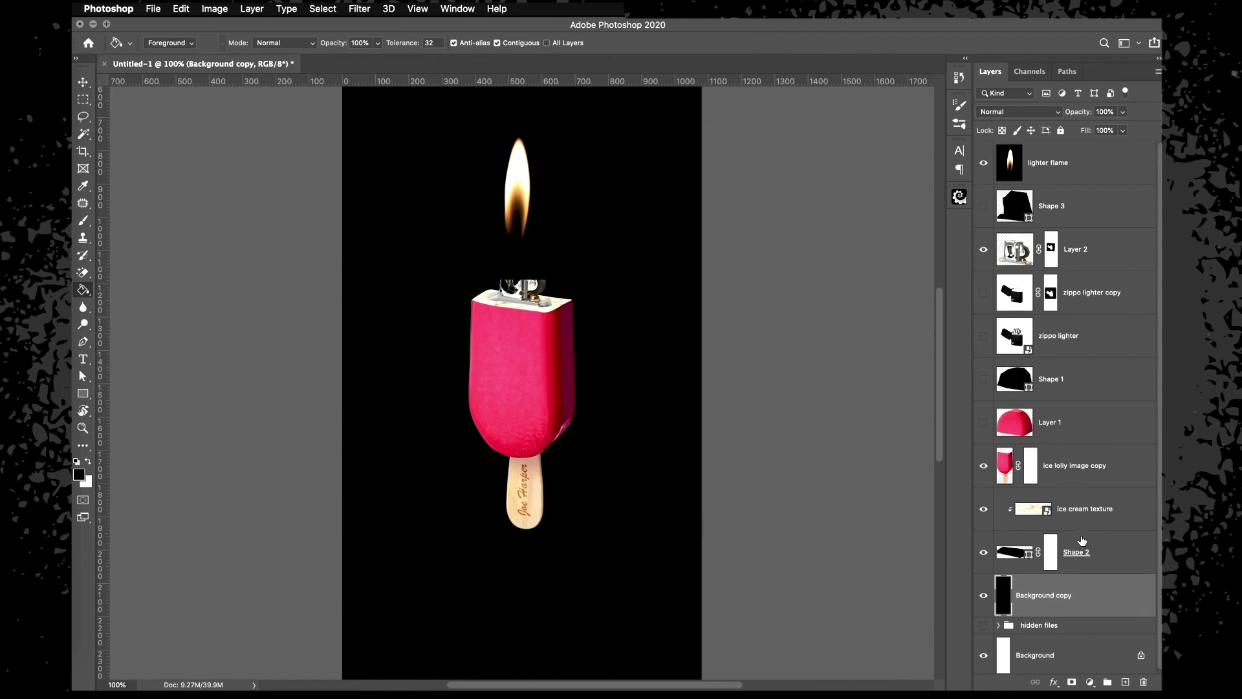
left_click(1068, 163)
key("v")
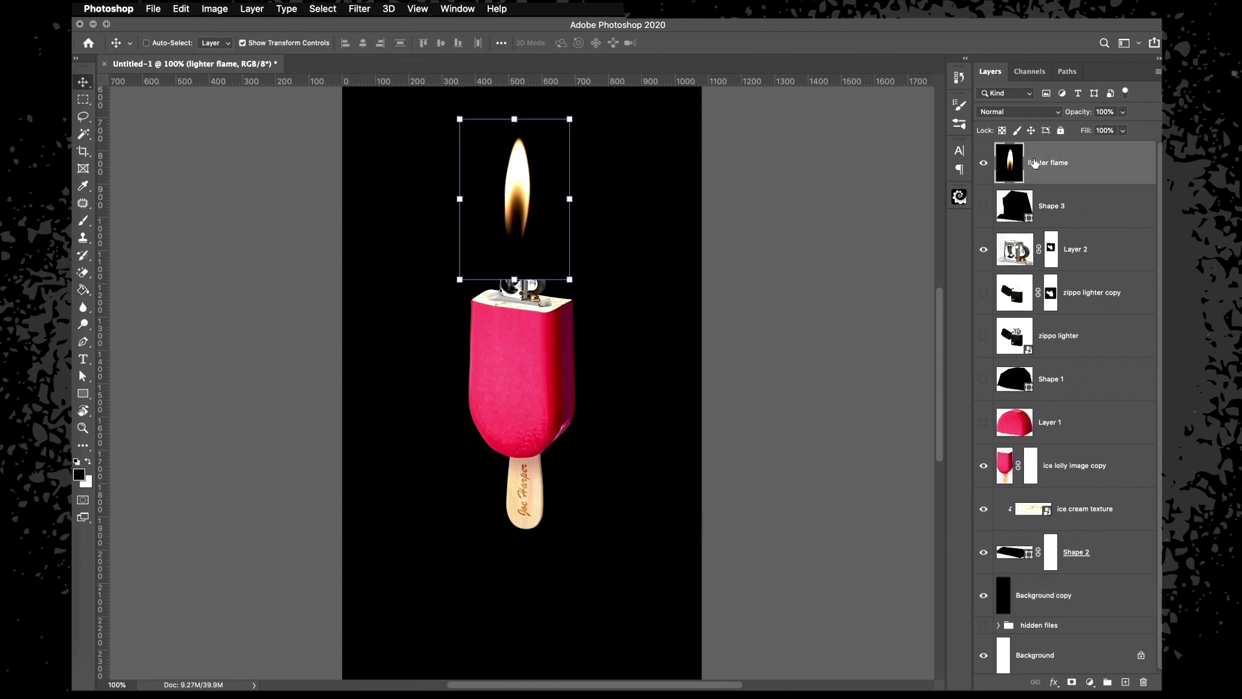
left_click(1013, 116)
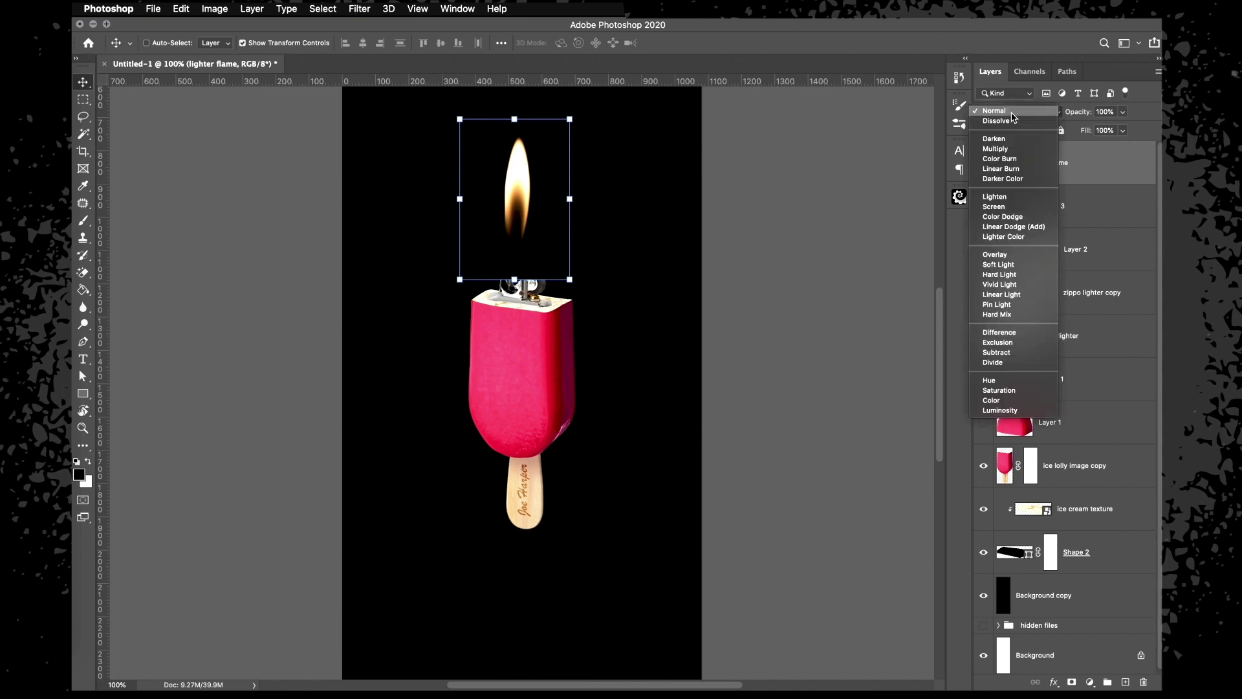
left_click(996, 206)
Scale the flame down proportionally around its centre and position it just above the lighter mechanism
left_click_drag(522, 176, 522, 197)
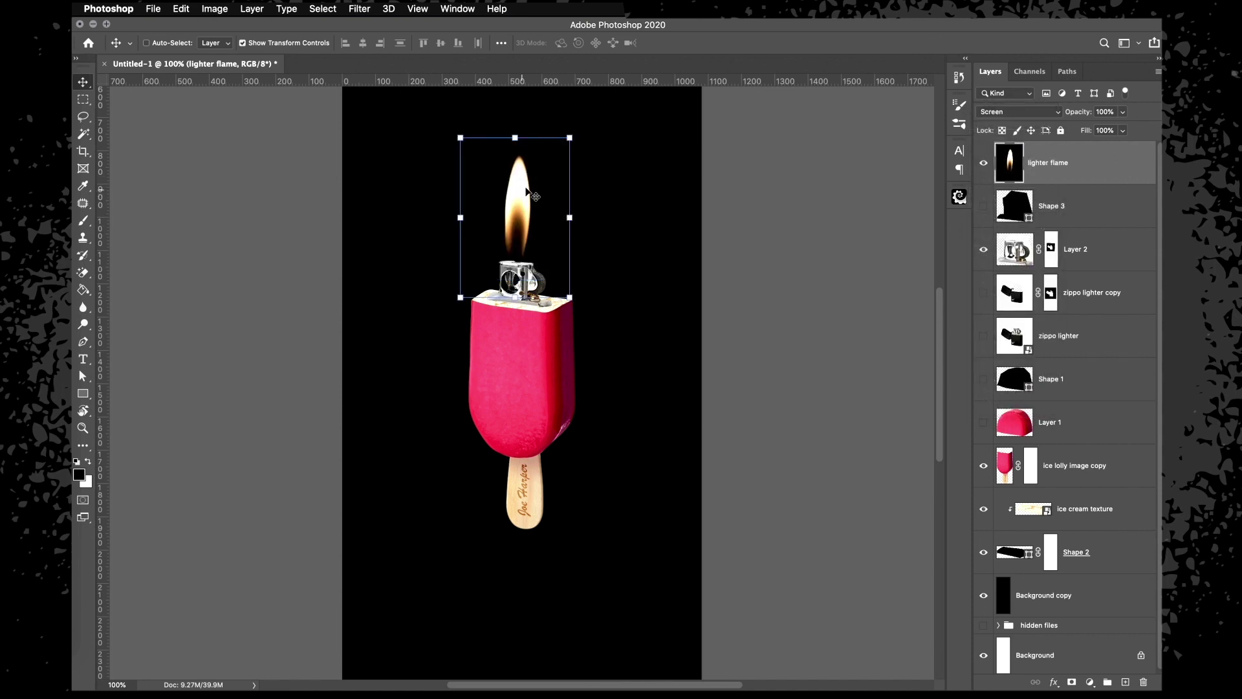
left_click_drag(573, 132, 549, 151)
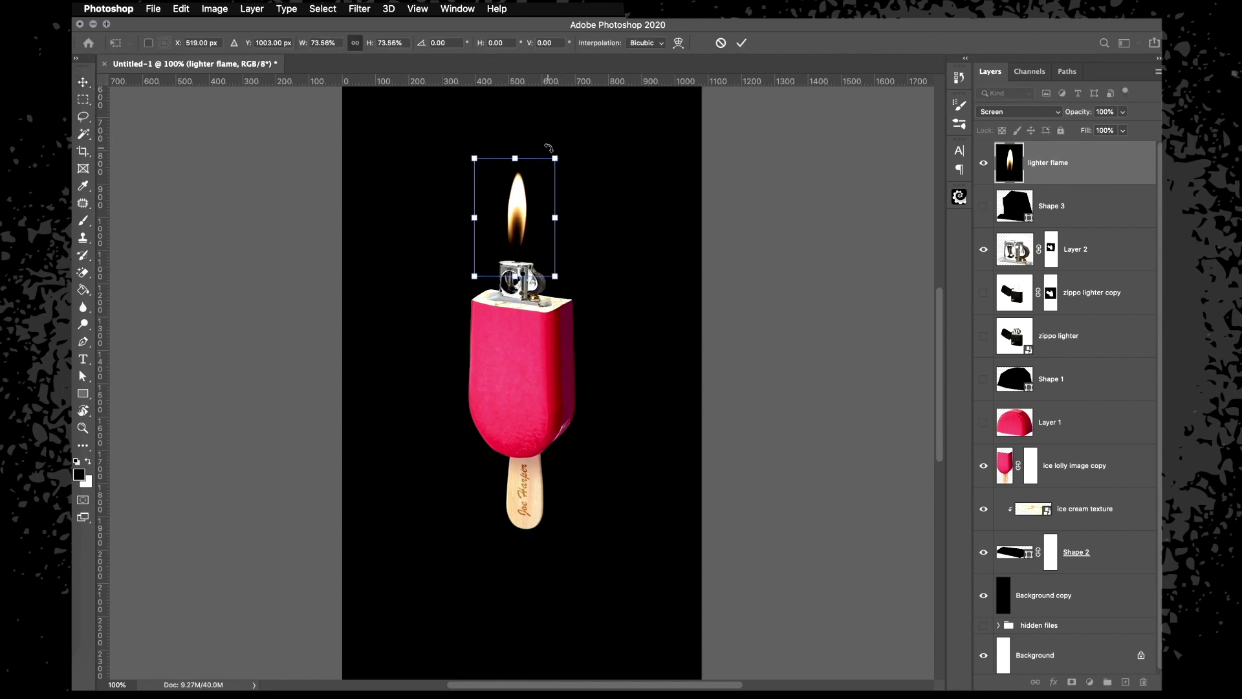
key("super+plus")
scroll(549, 151, "up", 5)
left_click_drag(588, 143, 579, 157)
left_click_drag(514, 206, 514, 226)
key("m")
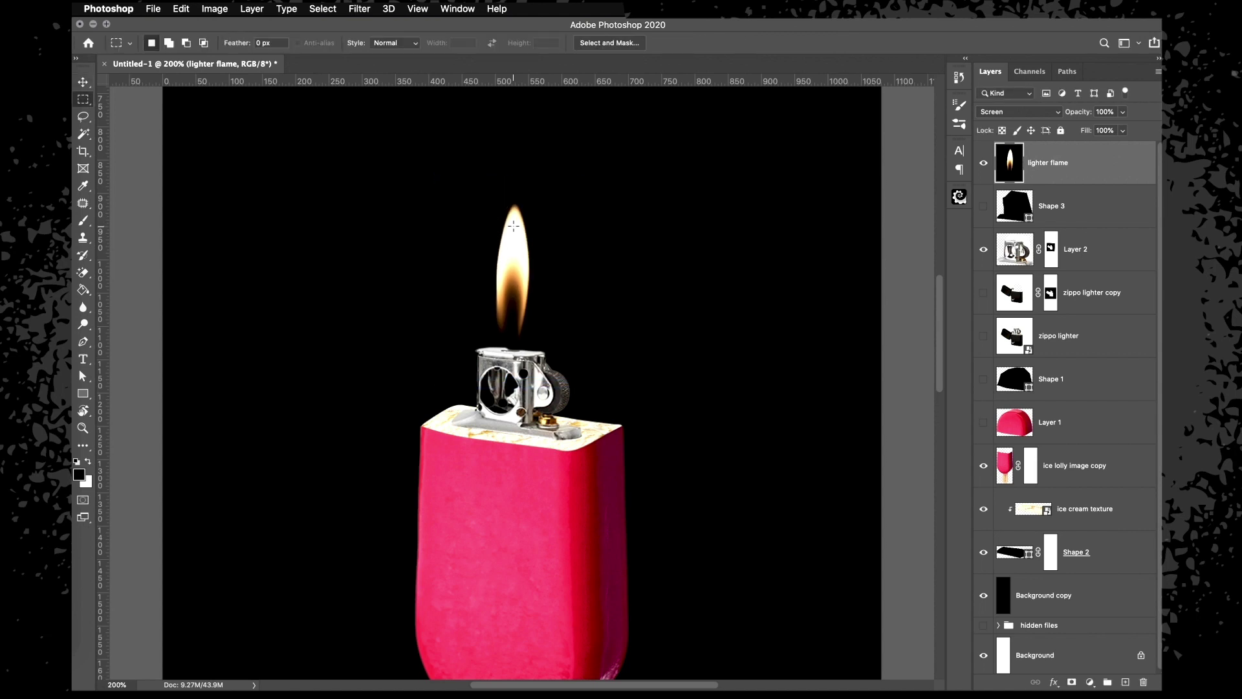
Examine the whole lighter lolly composite, including the flame, the mechanism and the ice cream top
key("super+minus")
scroll(514, 225, "down", 4)
key("super+plus")
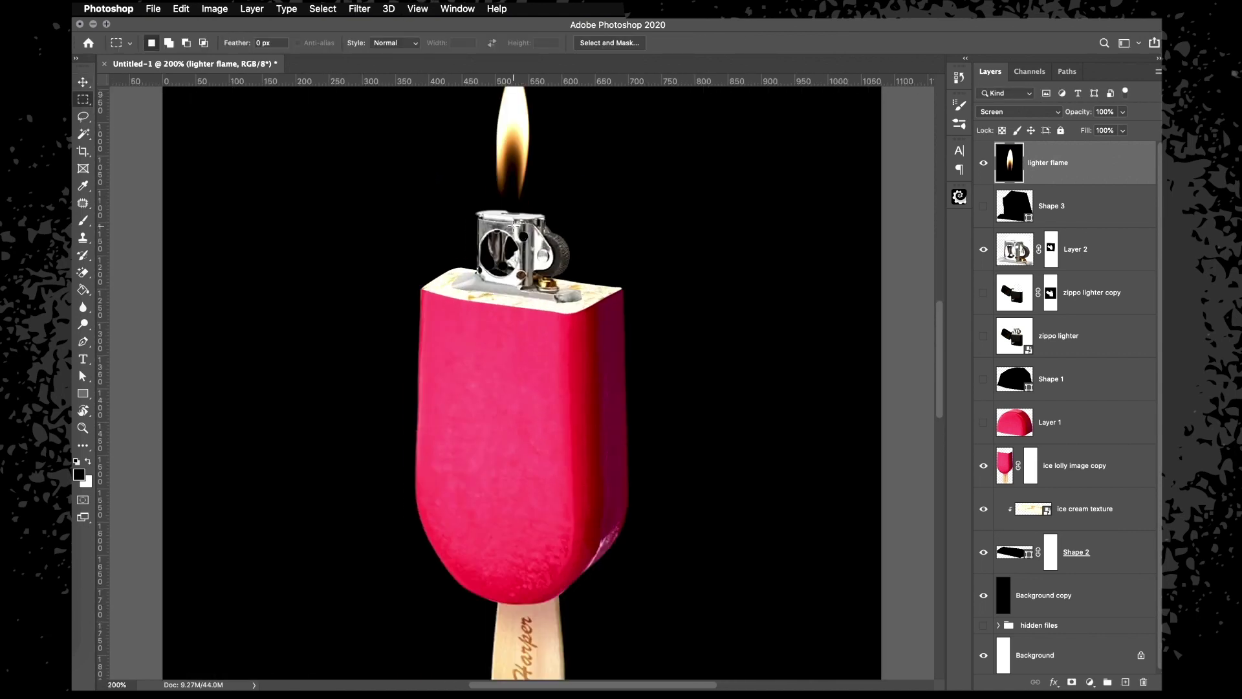
key("super+minus")
scroll(517, 239, "down", 2)
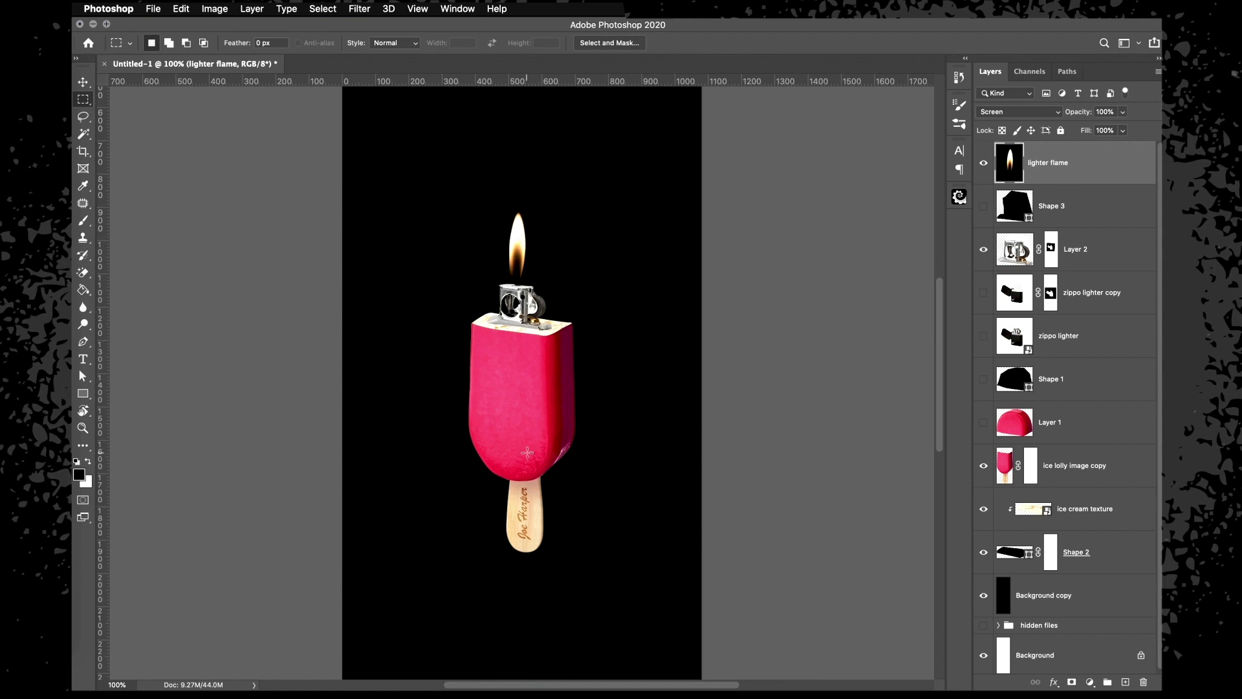
left_click_drag(120, 693, 141, 691)
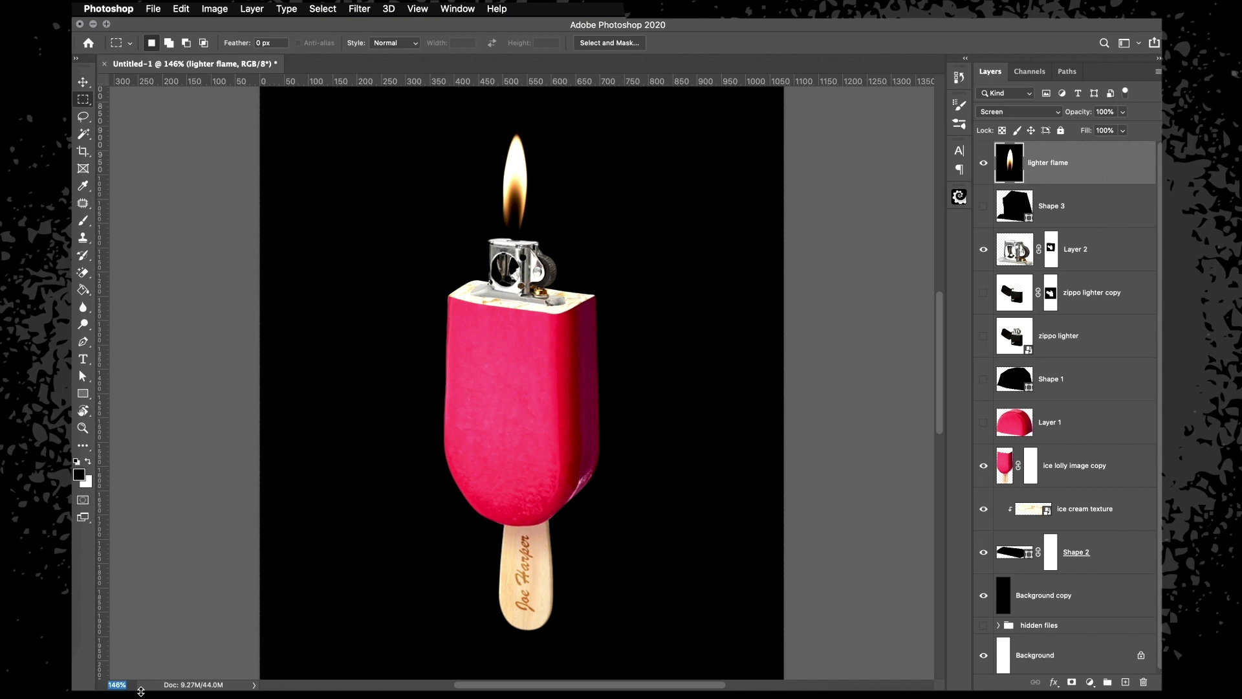
key("super+equal")
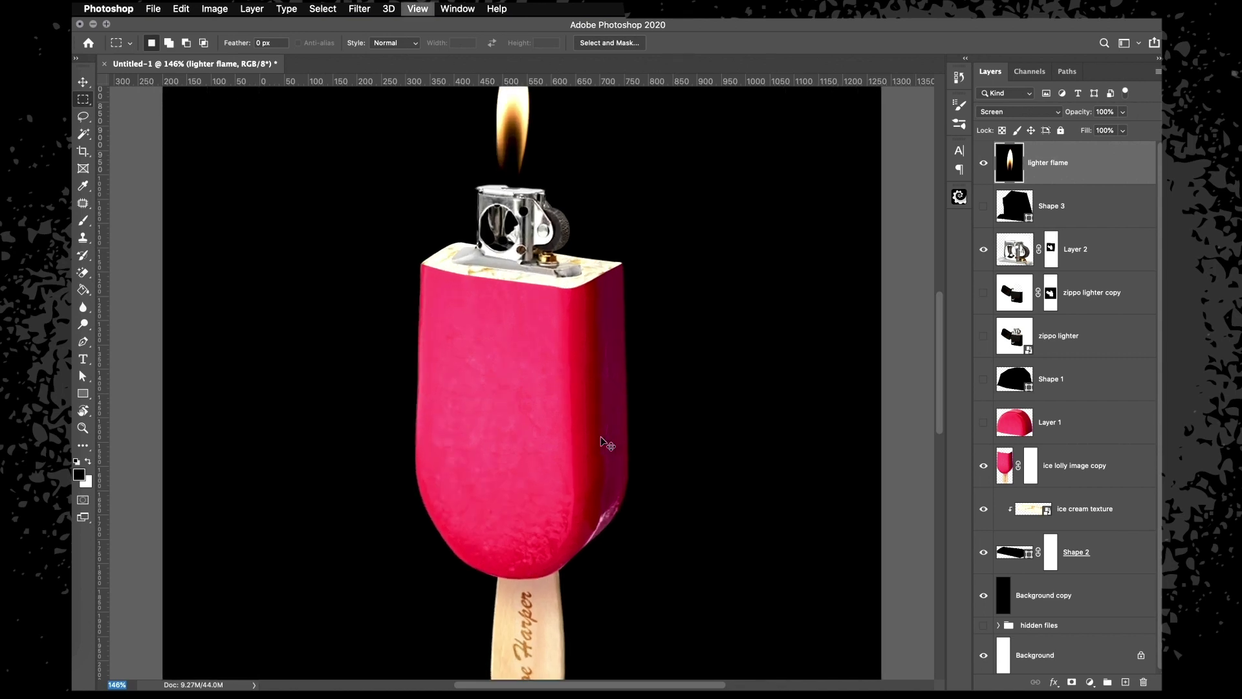
key("super+equal")
scroll(539, 370, "up", 3)
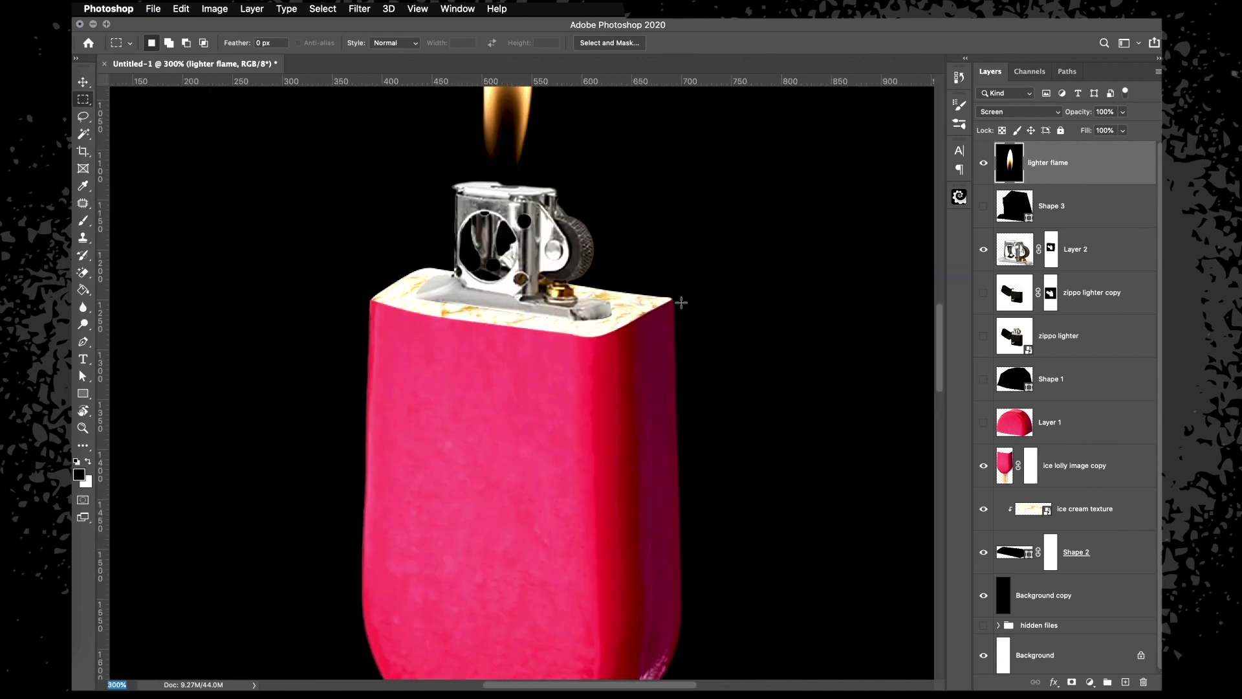
Add a 2 px red stroke positioned outside to the Shape 2 layer
left_click(1060, 461)
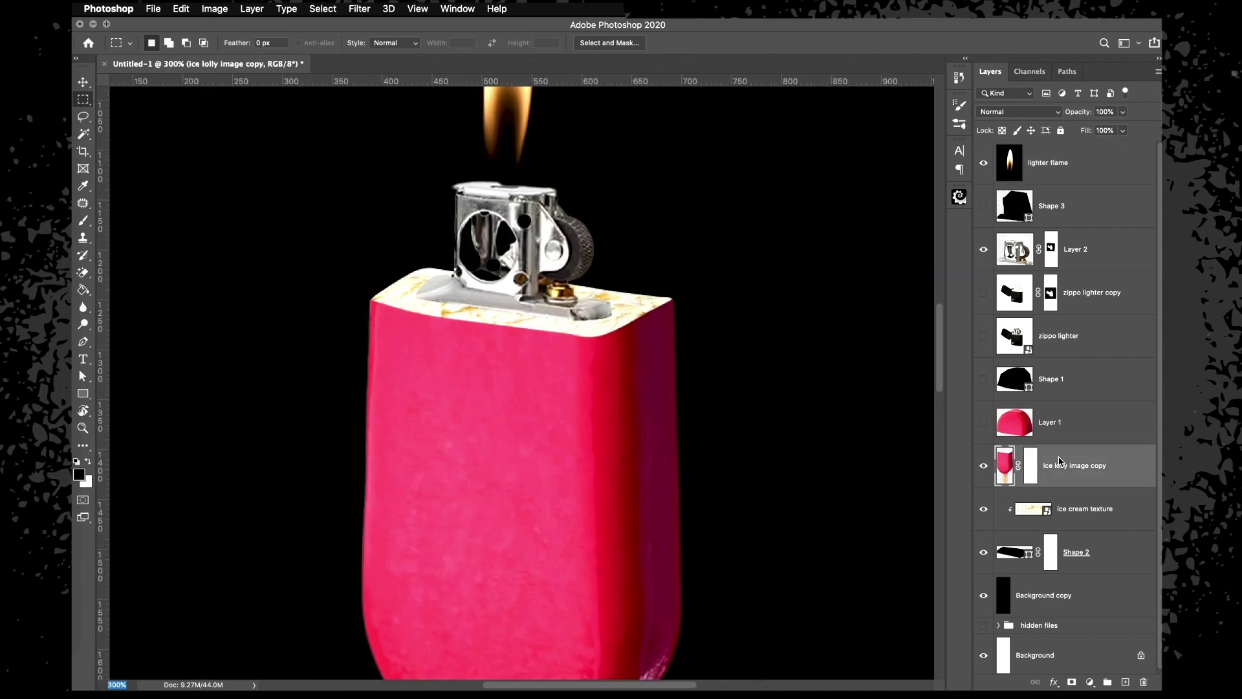
key("super+equal")
key("p")
left_click(1087, 553)
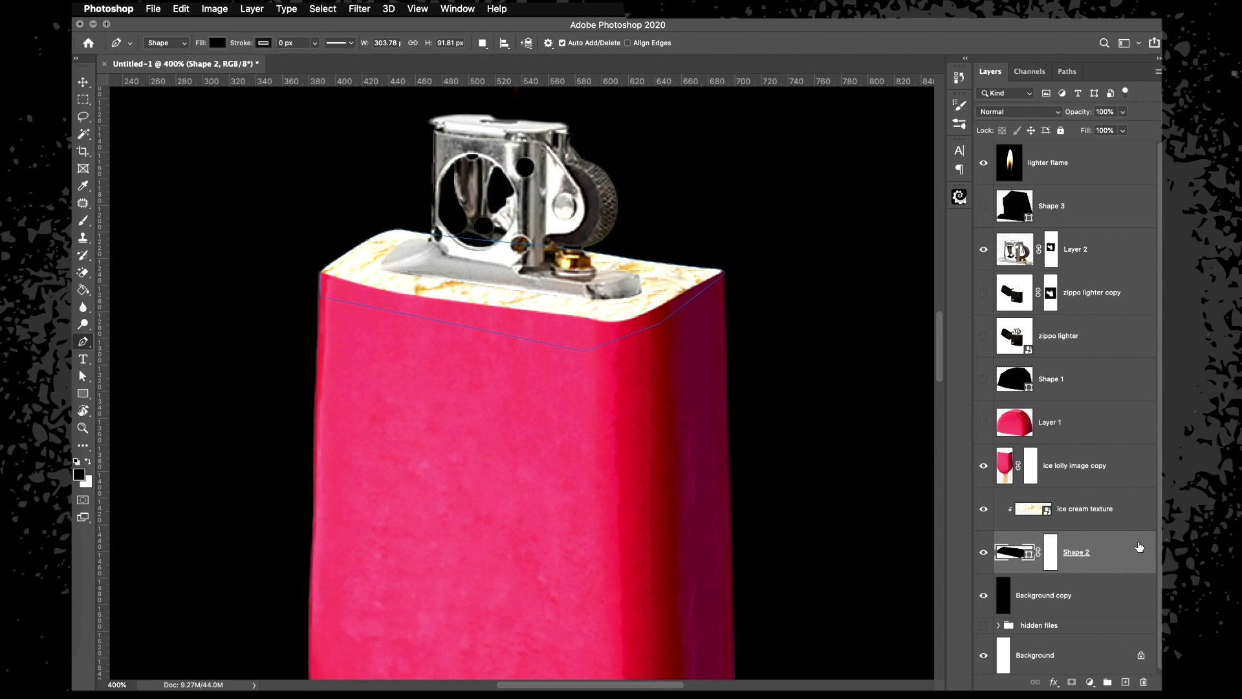
double_click(1139, 547)
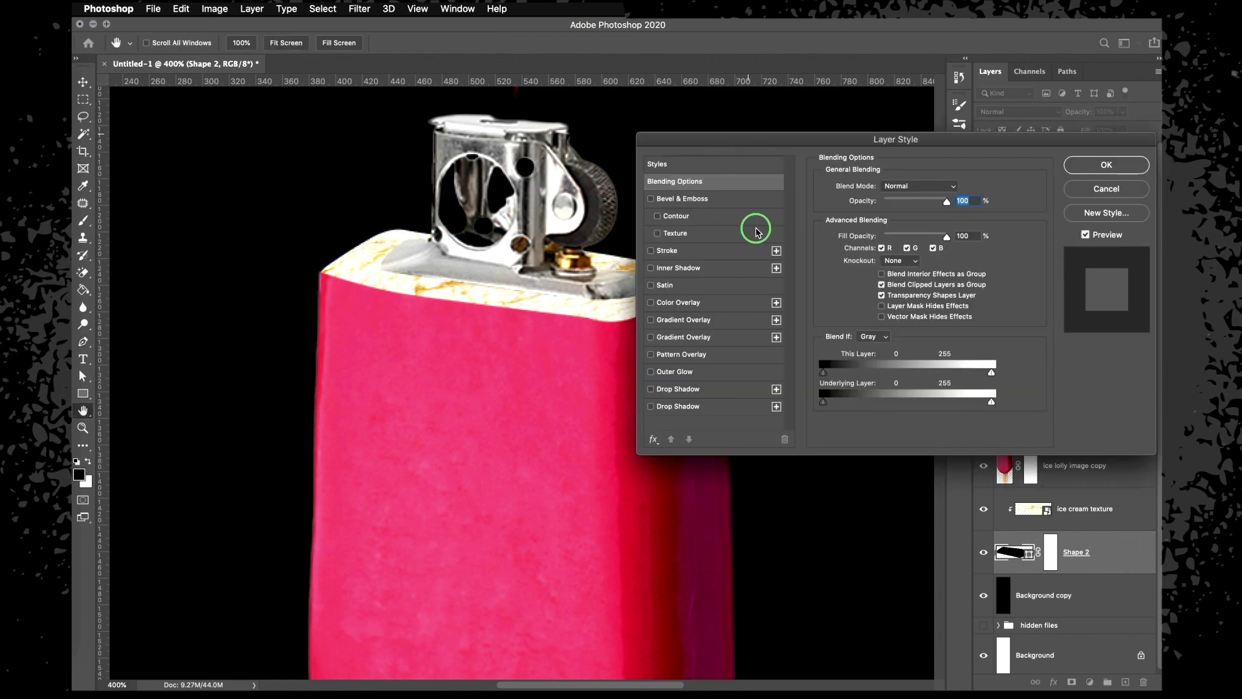
left_click_drag(715, 142, 726, 309)
key("super+equal")
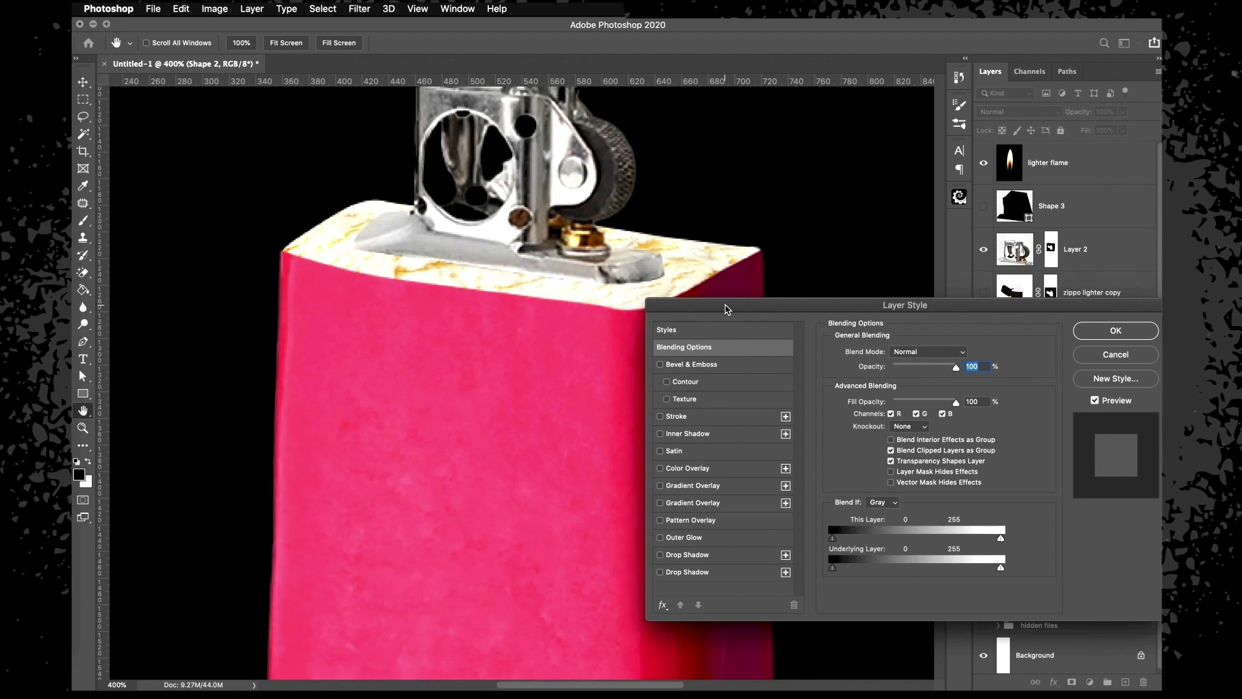
scroll(533, 343, "up", 2)
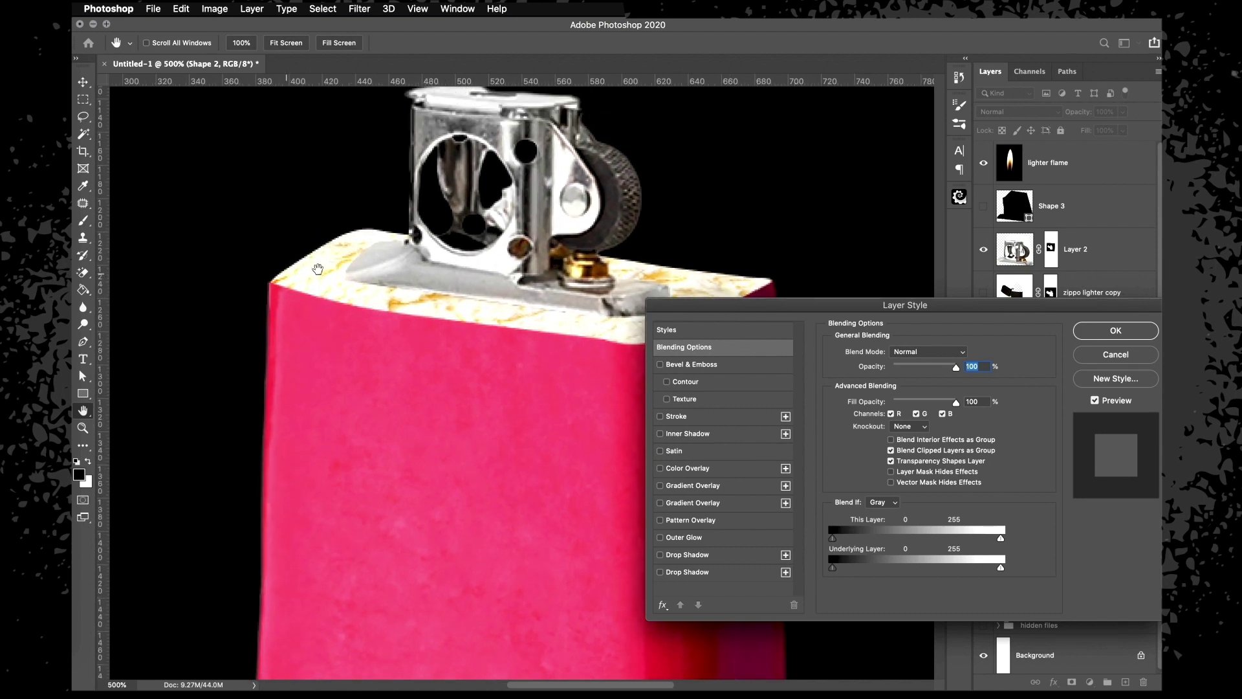
left_click(677, 417)
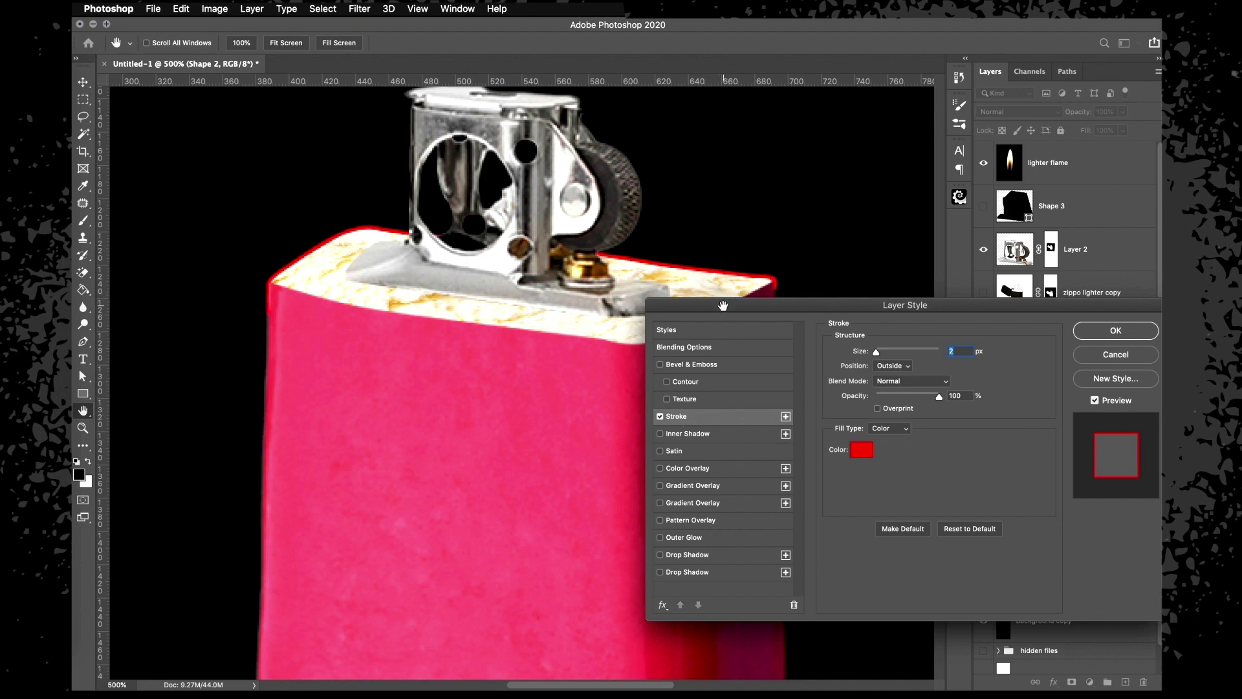
left_click_drag(739, 305, 740, 314)
left_click(1116, 338)
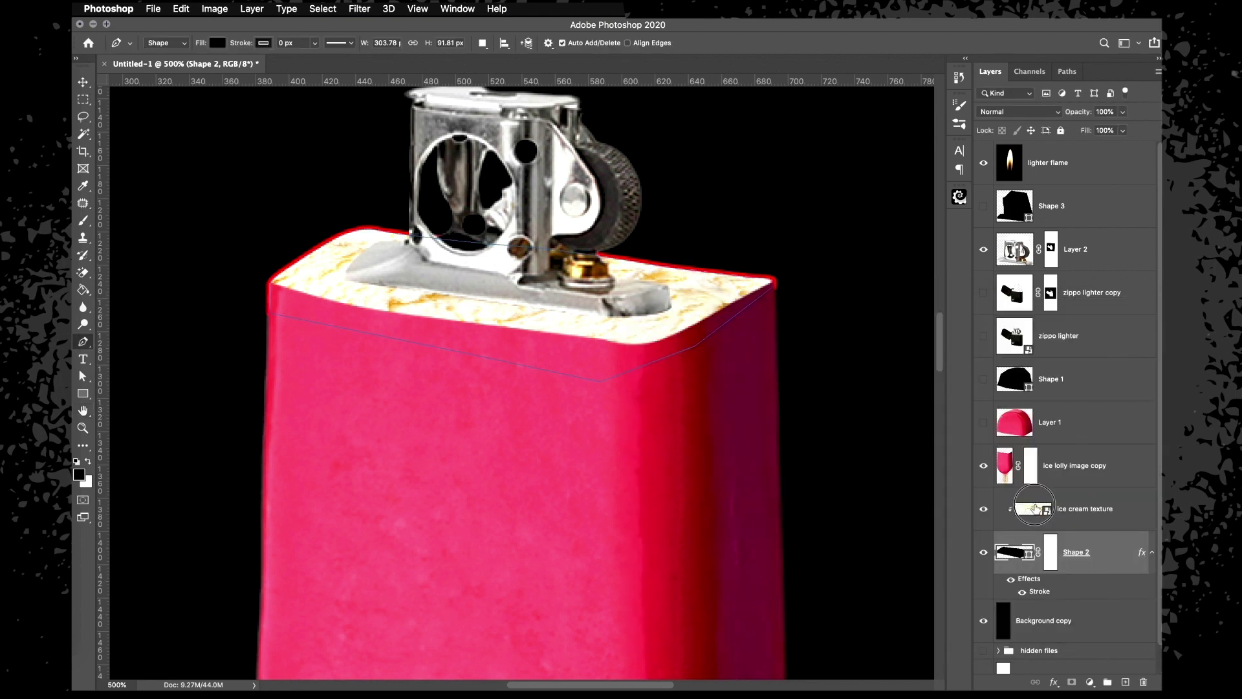
Try a blue Color Overlay on the ice cream texture layer with the Color and Multiply blend modes, and discard it
left_click(1035, 508)
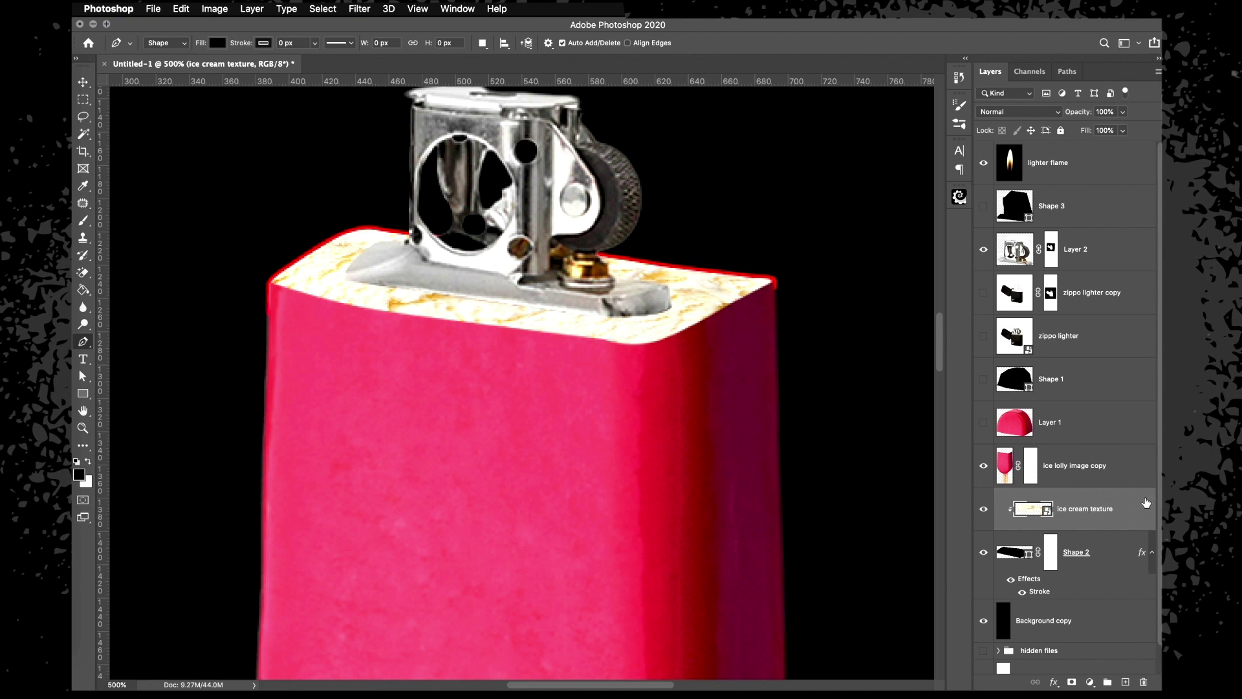
double_click(1151, 504)
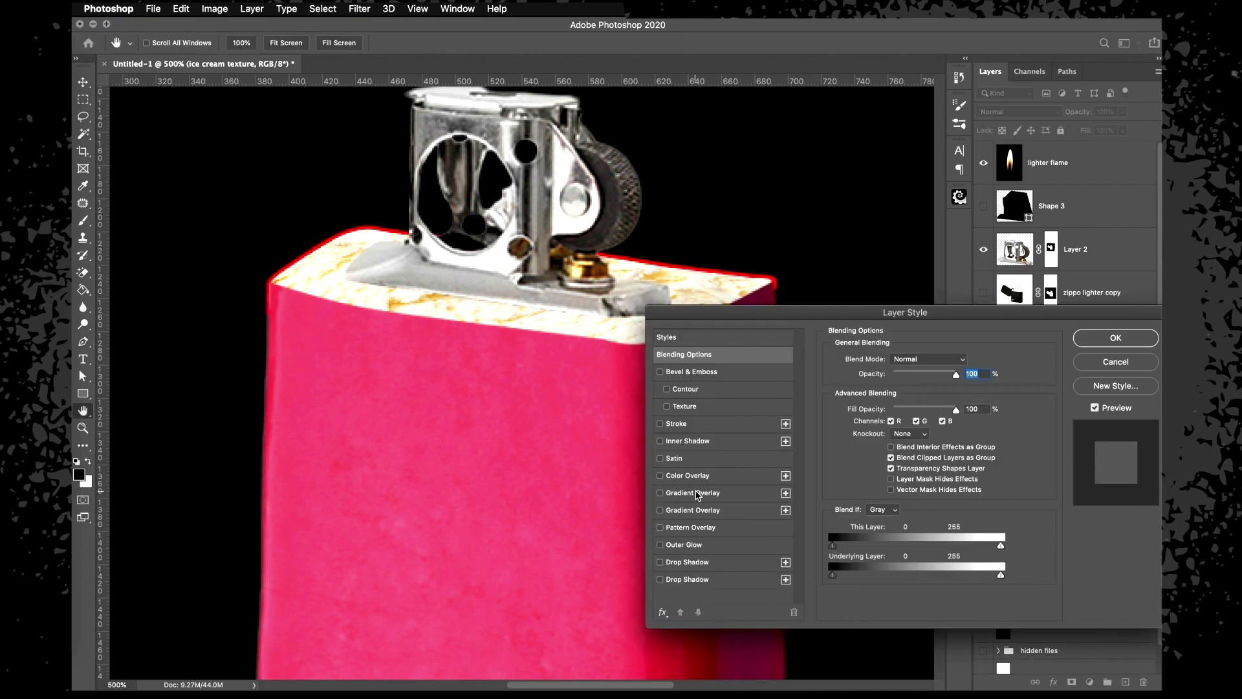
left_click(693, 476)
left_click(966, 365)
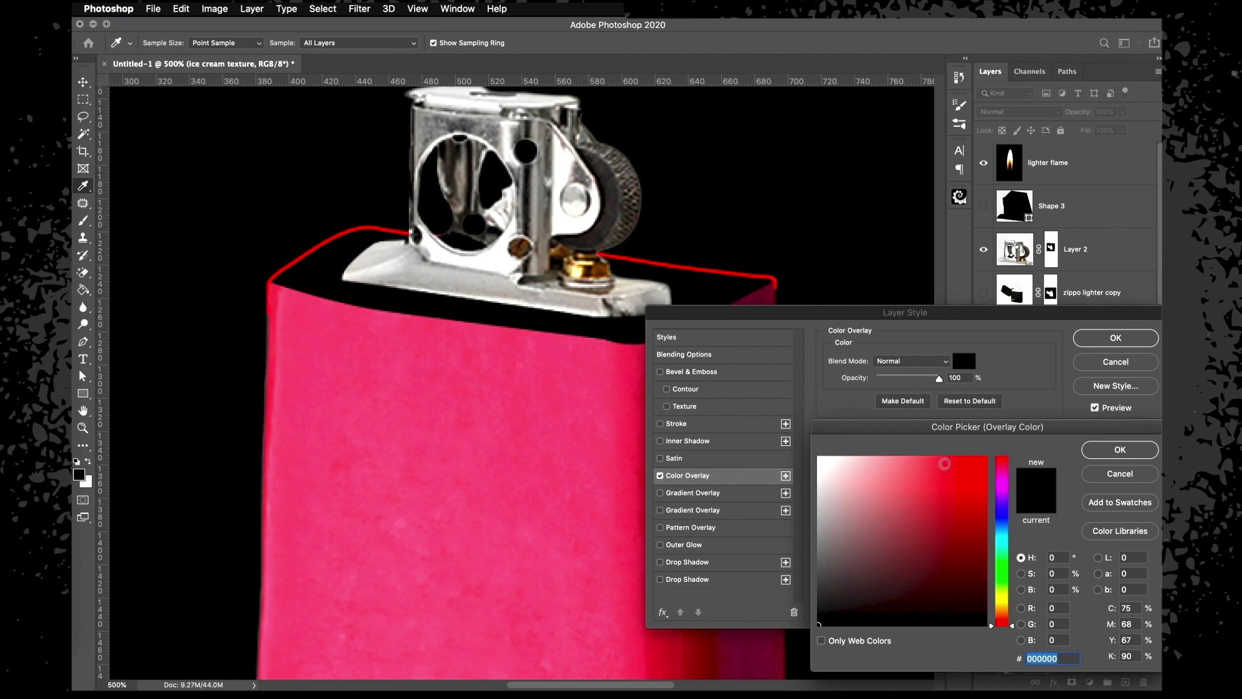
left_click(997, 504)
left_click(954, 499)
left_click(1112, 451)
left_click(904, 367)
left_click(906, 647)
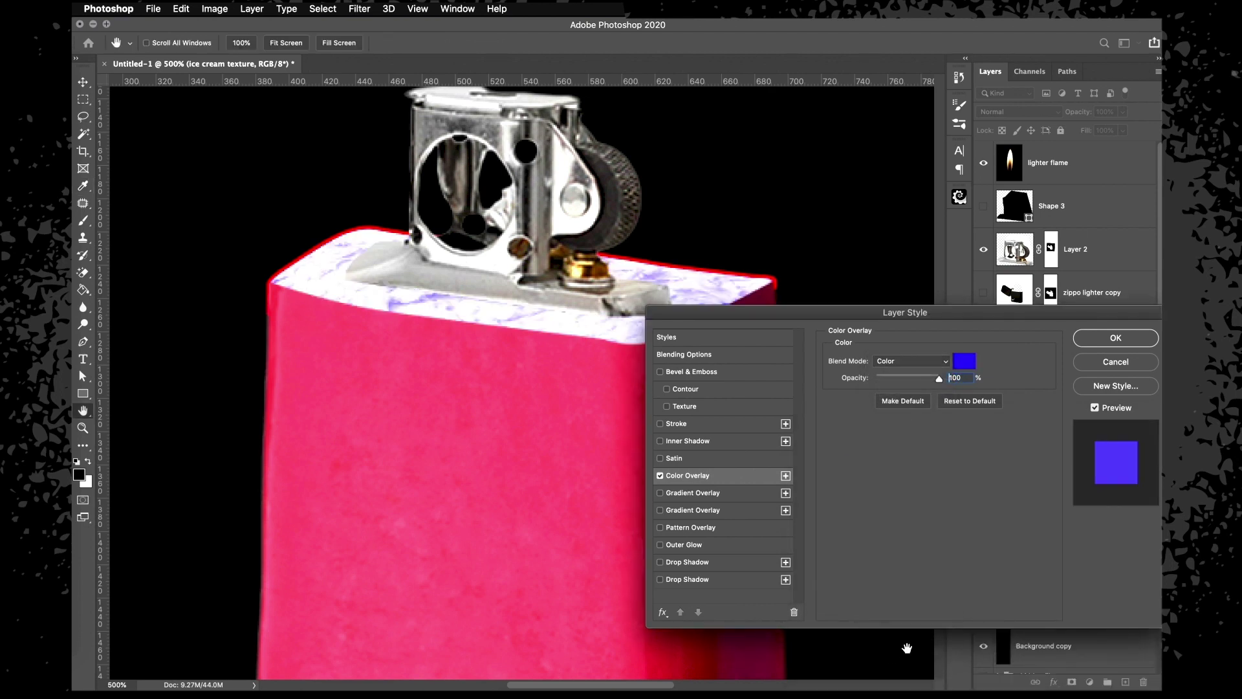
left_click(919, 361)
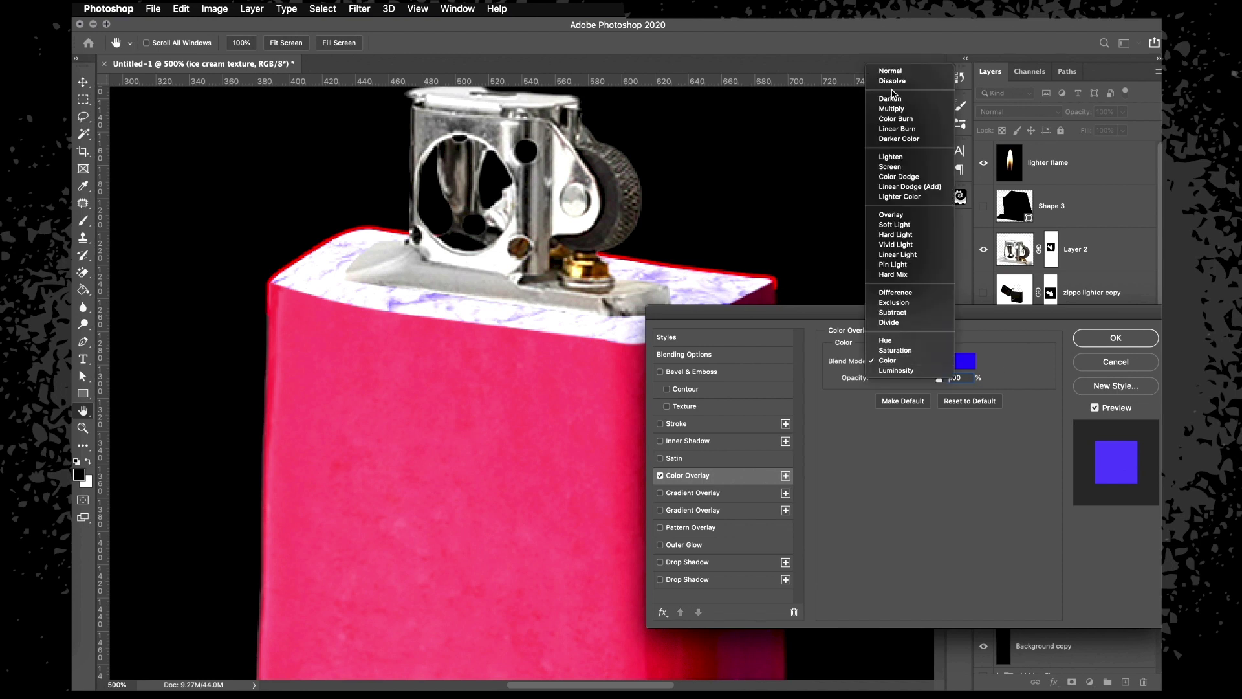
left_click(890, 110)
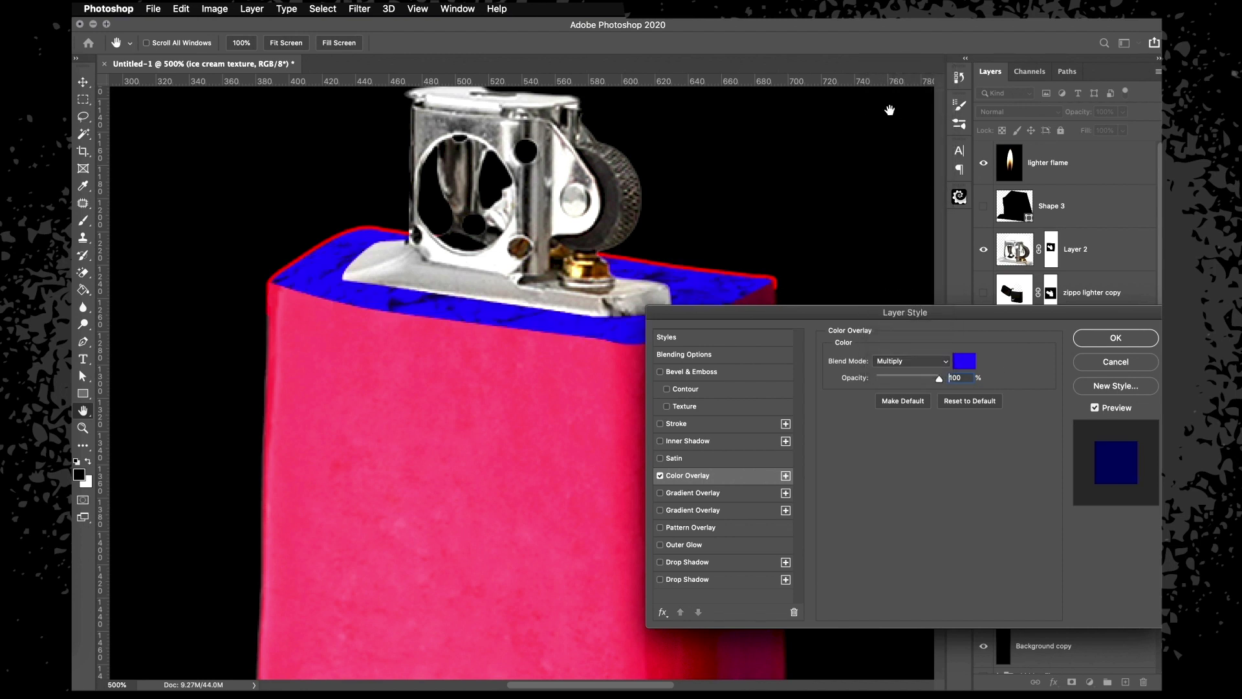
left_click(1097, 359)
Set the Shape 2 layer's stroke to 3 px, positioned inside, using the pink sampled from the lolly's coating
left_click(1085, 568)
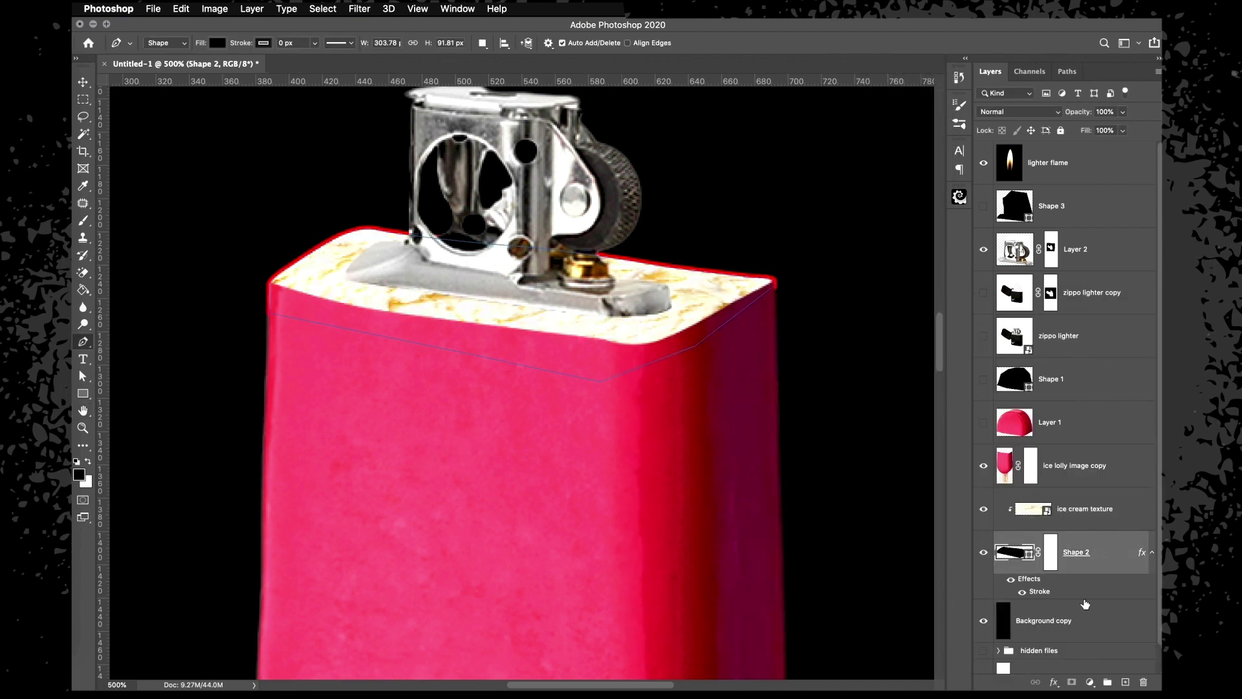
double_click(1037, 601)
left_click(901, 378)
left_click(889, 383)
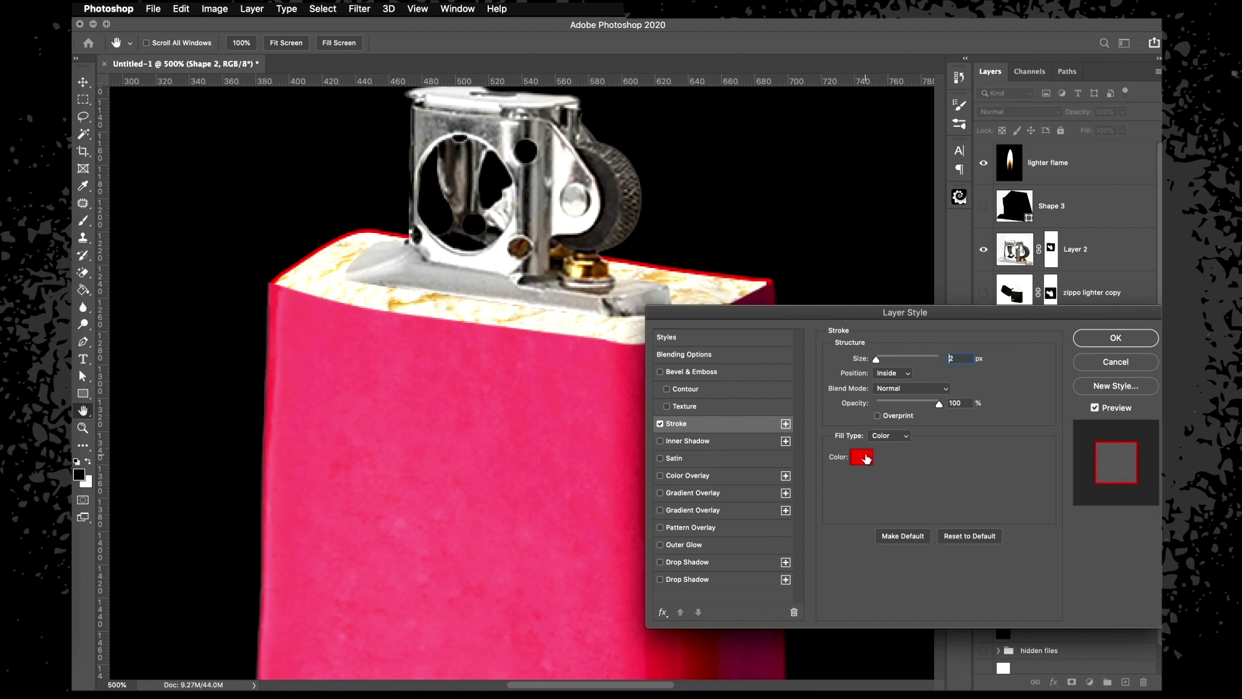
left_click(862, 457)
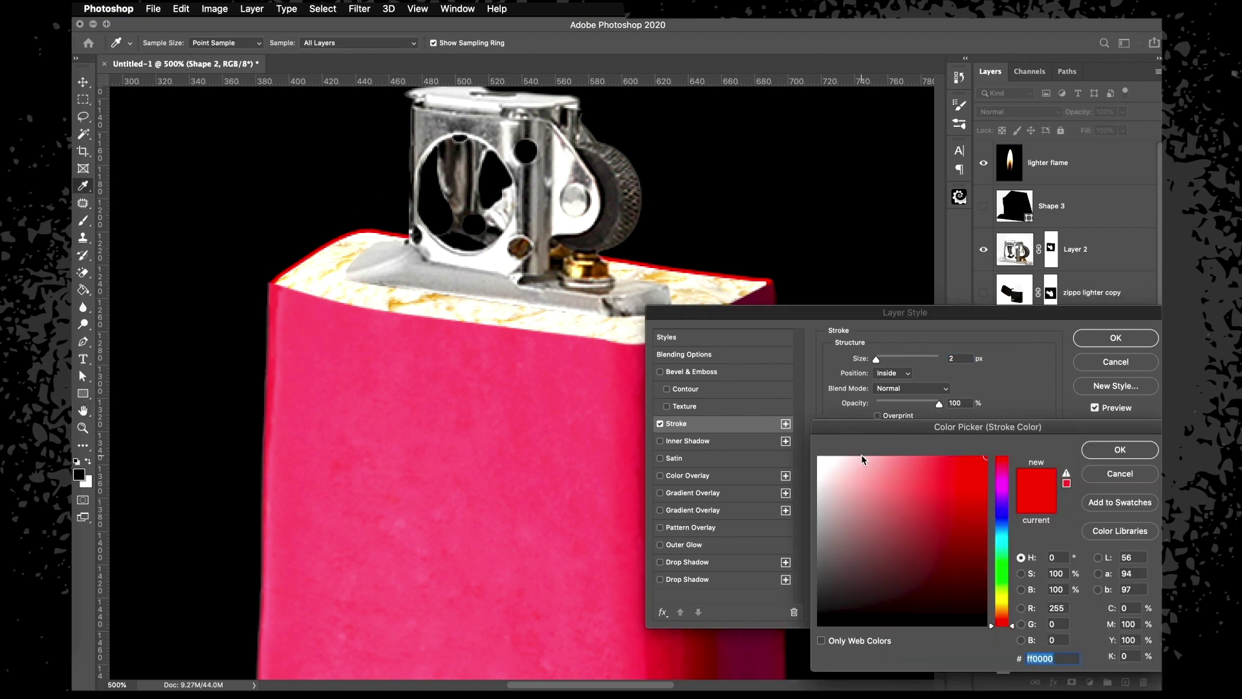
left_click(478, 329)
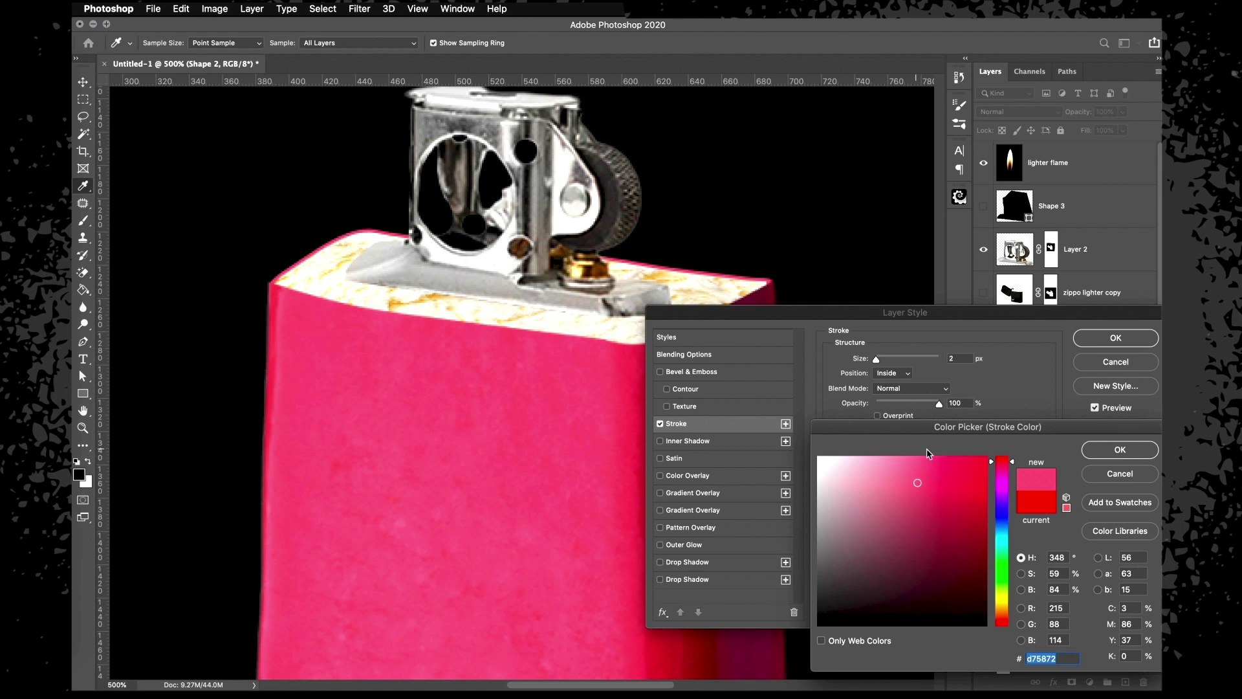
left_click(1122, 449)
type("3")
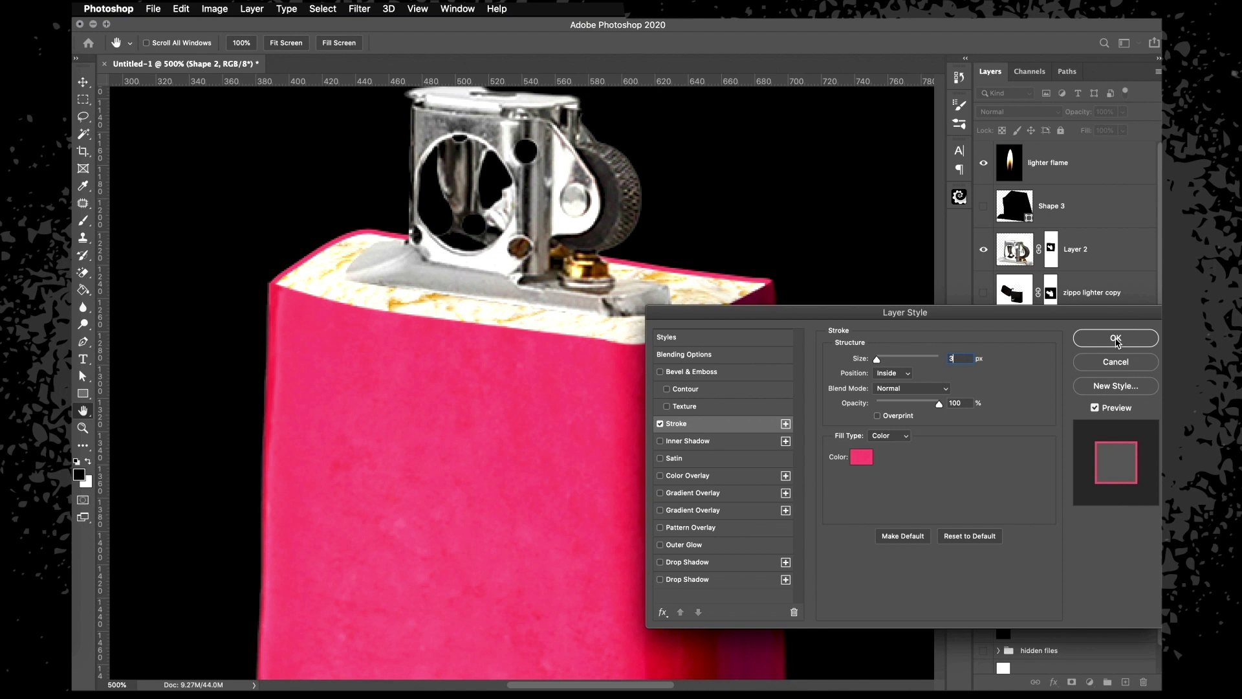
left_click(1116, 338)
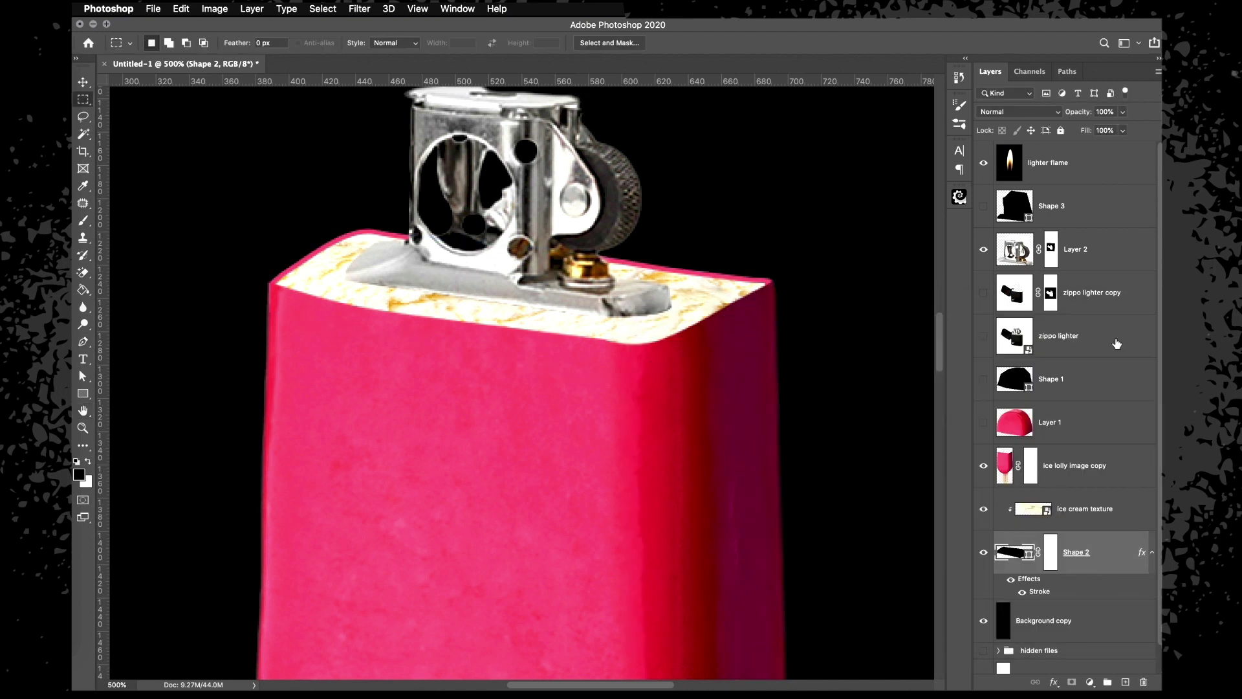
Increase the Shape 2 layer's stroke size to 4 px
key("super+minus")
key("super+minus")
key("super+minus")
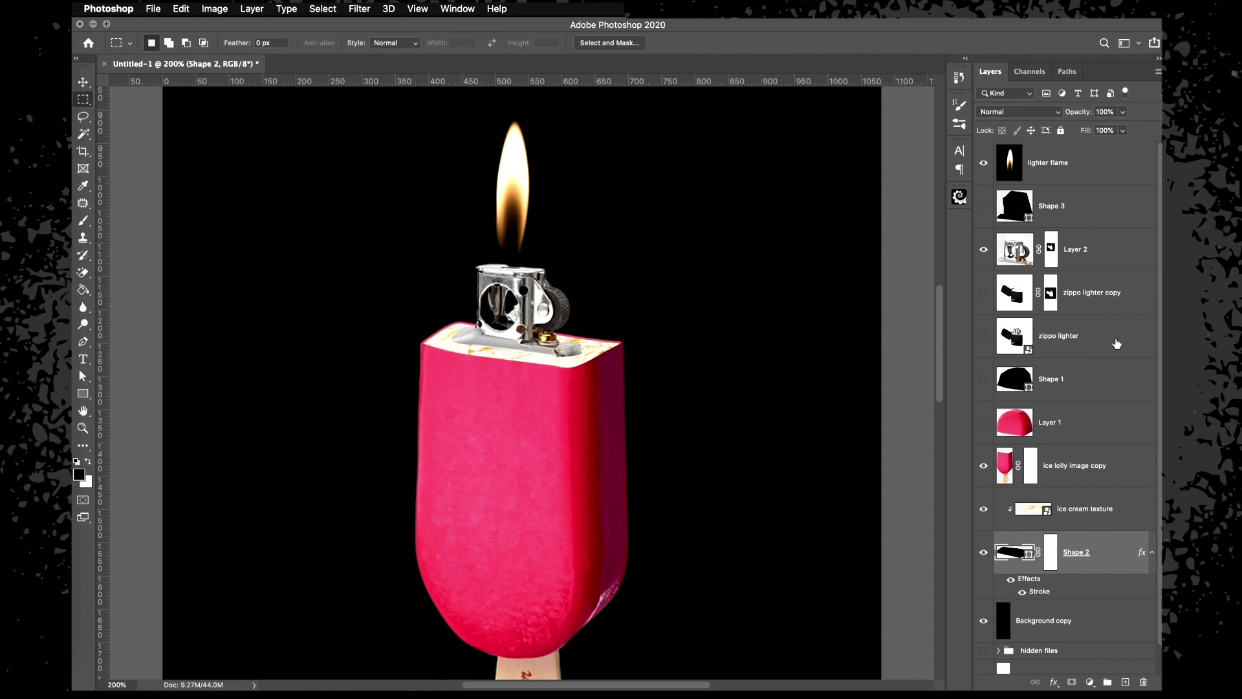
key("super+equal")
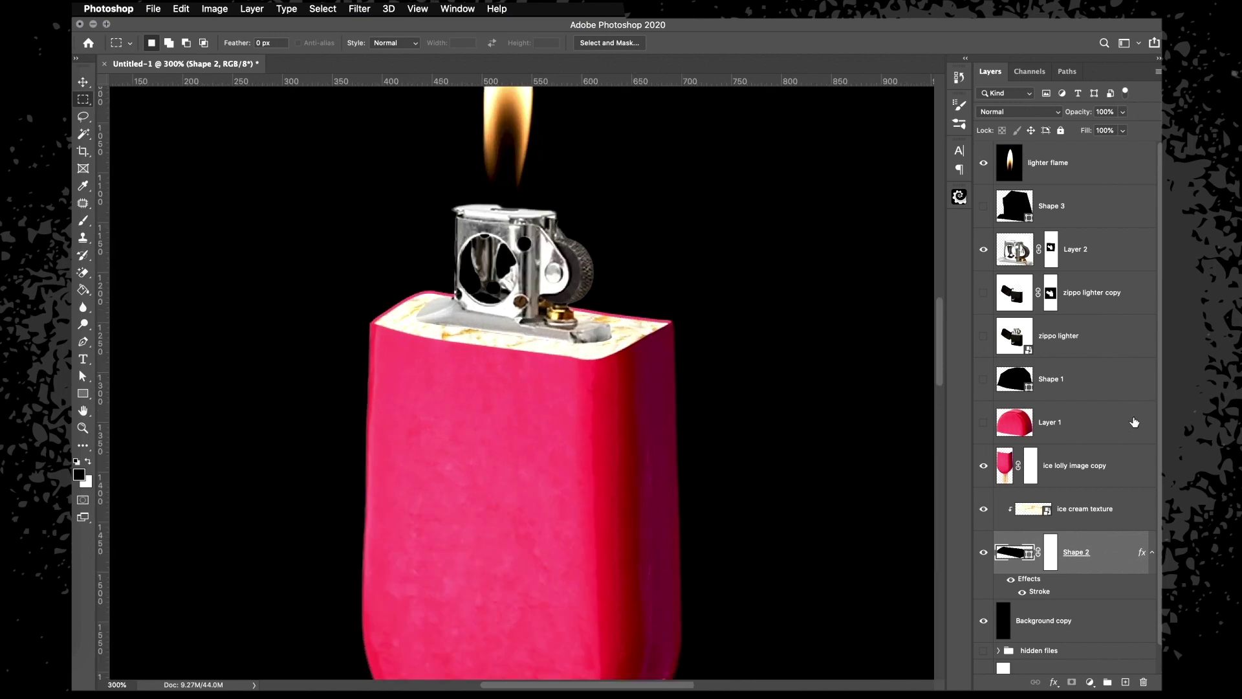
double_click(1039, 592)
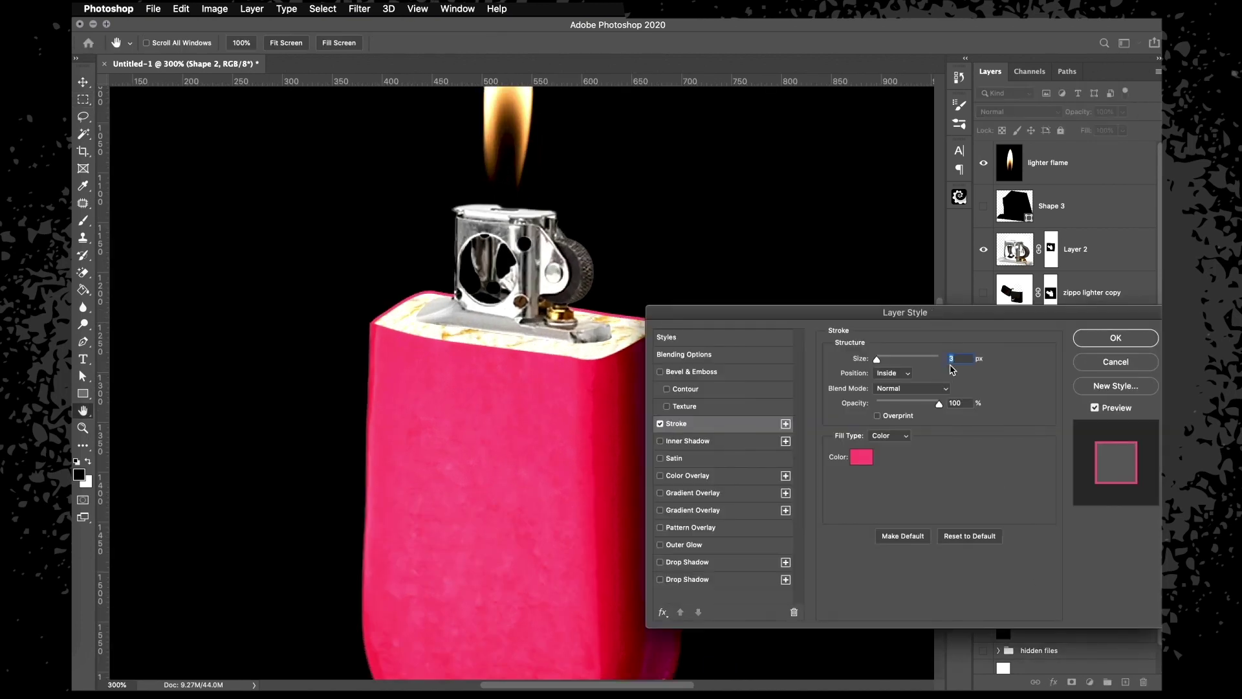
key("Up")
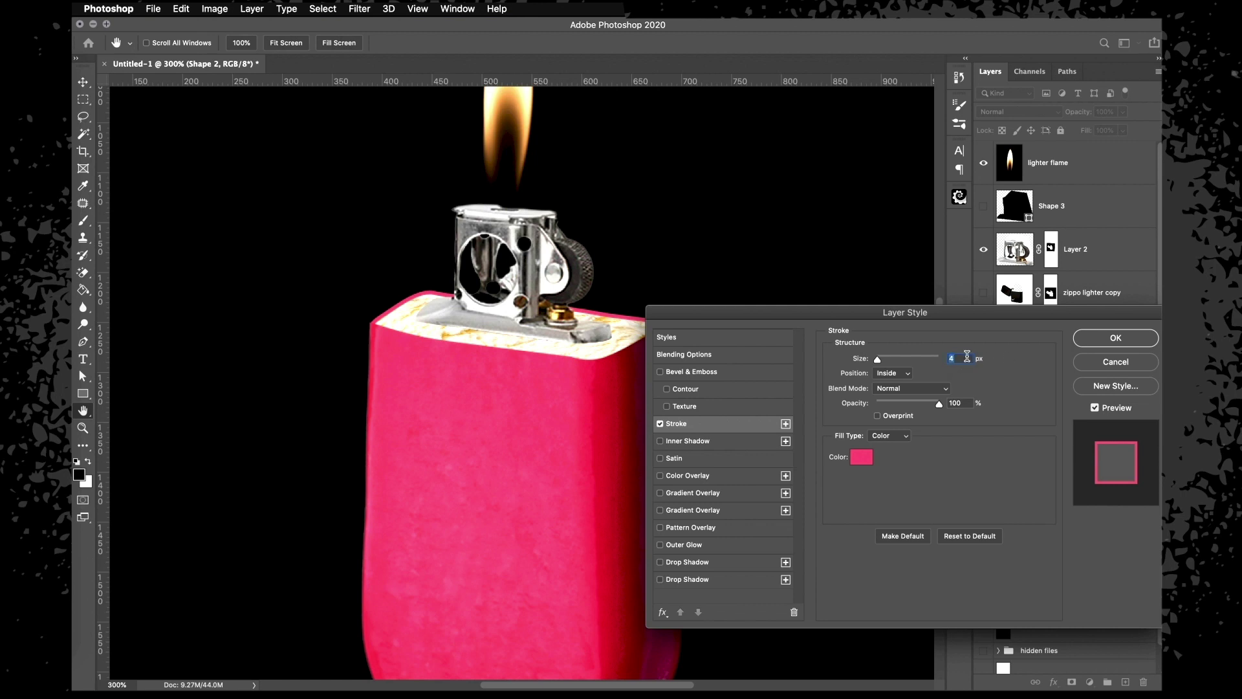
left_click(1088, 335)
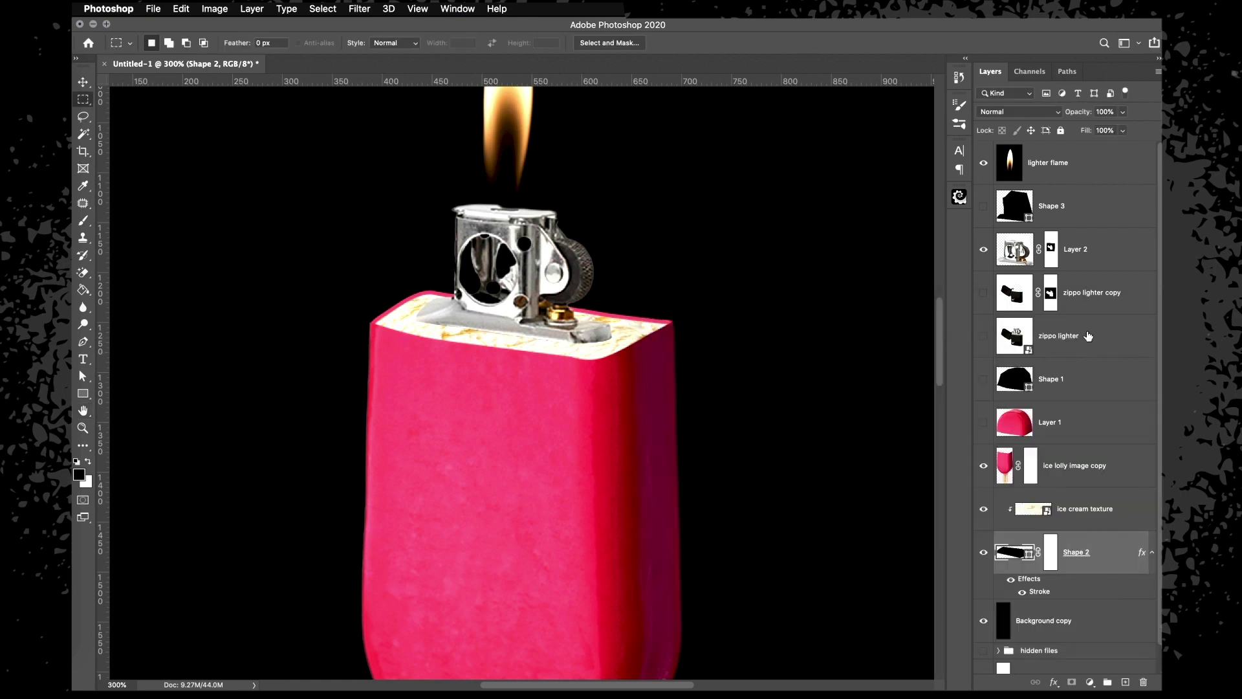
Examine the pink edge around the ice cream top, both in the whole composite and up close
key("super+1")
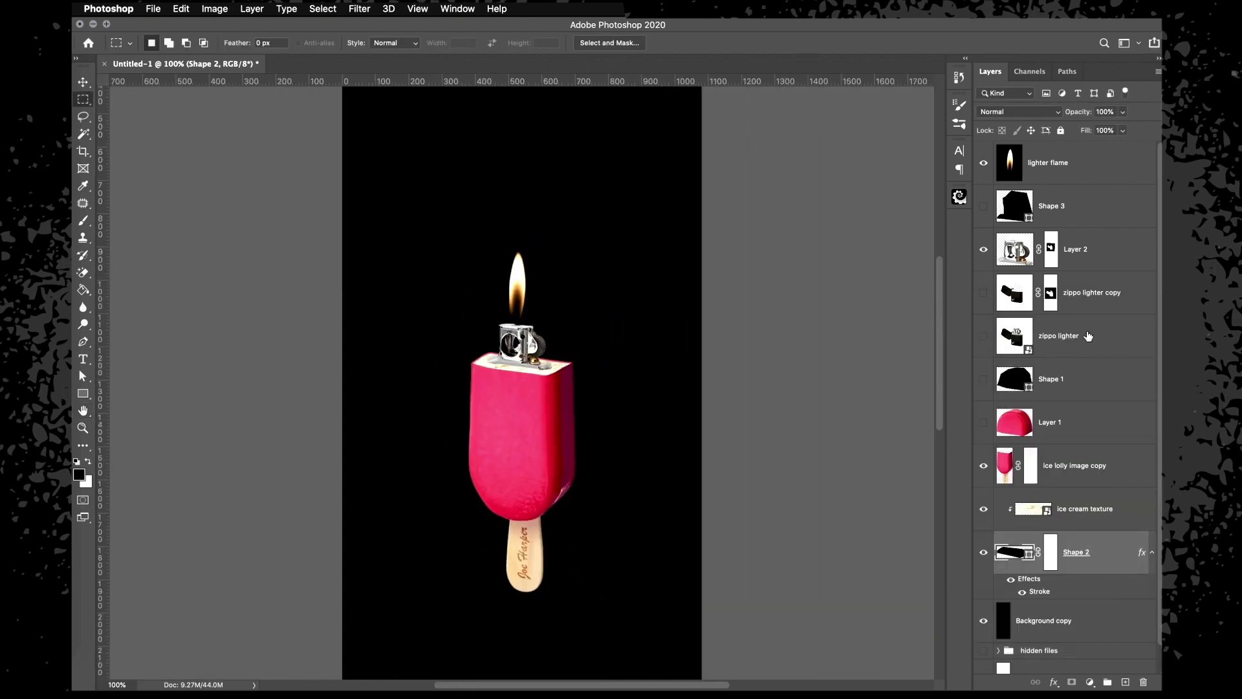
key("super+equal")
key("super+equal")
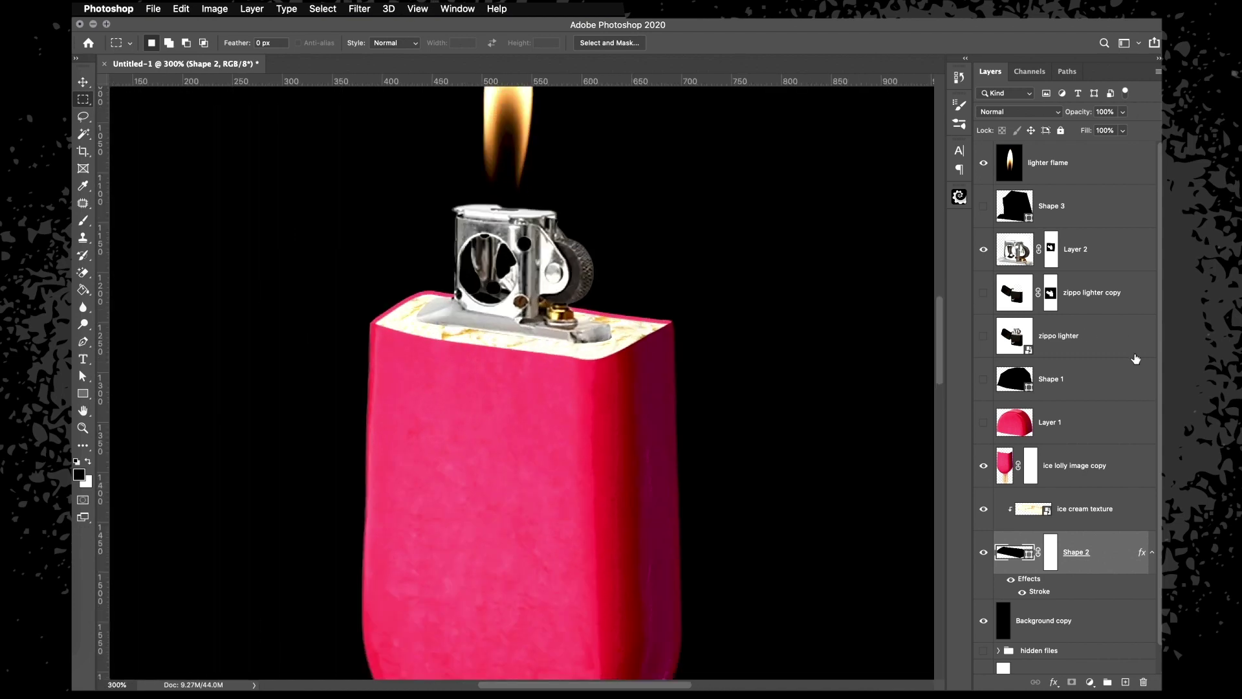
key("super+equal")
key("super+equal")
key("super+equal")
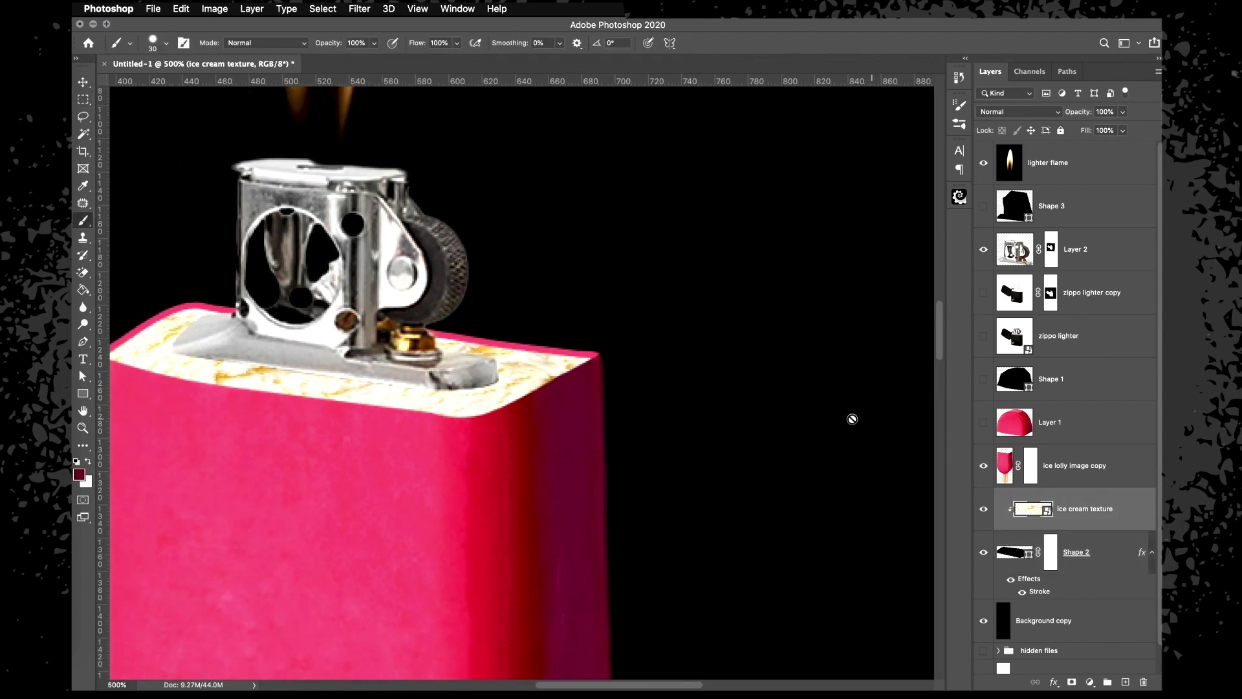
scroll(851, 418, "left", 4)
scroll(847, 417, "up", 3)
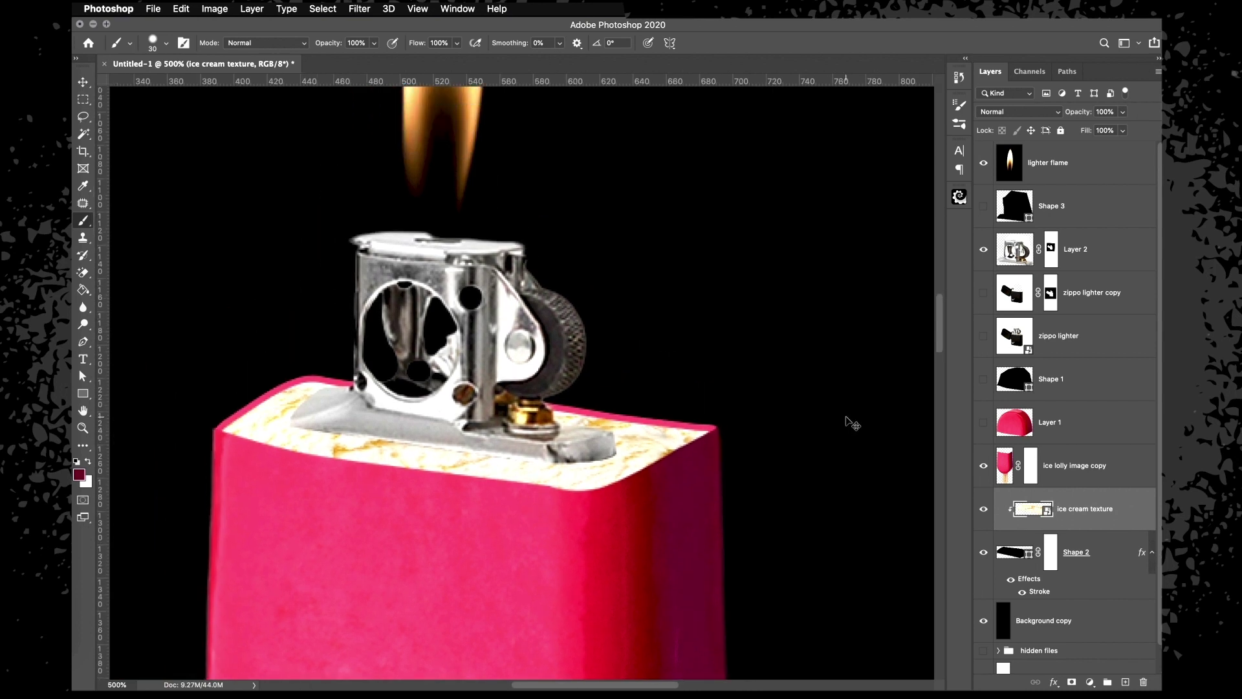
Delete the unused Shape 3 and Shape 1 layers
key("super+minus")
key("super+minus")
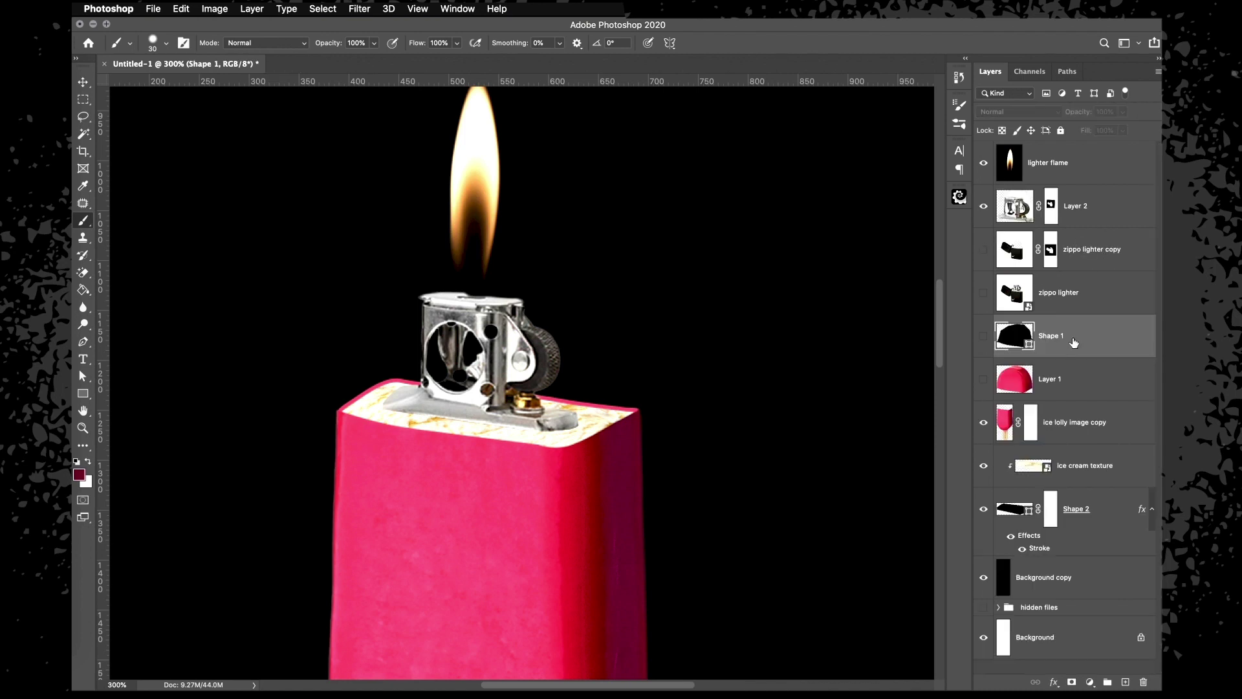
key("Delete")
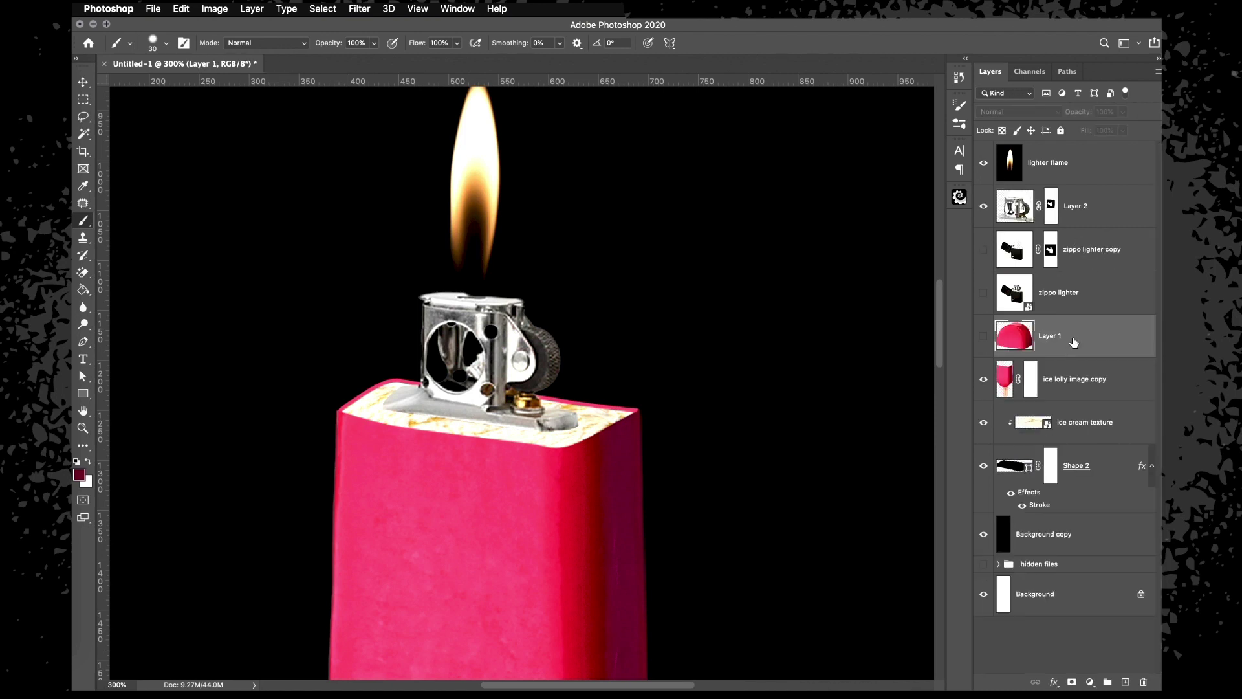
Distort the lighter mechanism on Layer 2 by moving its upper corners slightly outward and adjusting its lower corners, and apply the transform
left_click(1077, 206)
key("v")
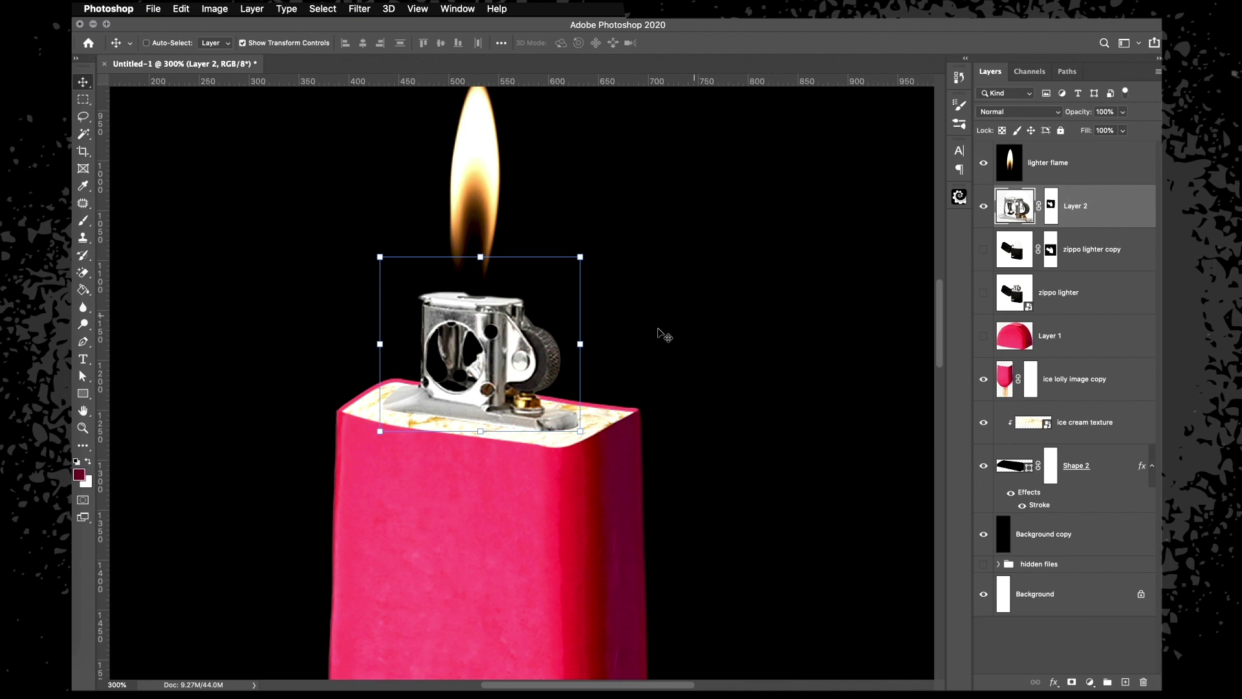
left_click_drag(580, 257, 586, 253)
left_click_drag(381, 257, 374, 252)
left_click_drag(582, 430, 577, 431)
left_click_drag(382, 433, 380, 431)
key("Return")
key("m")
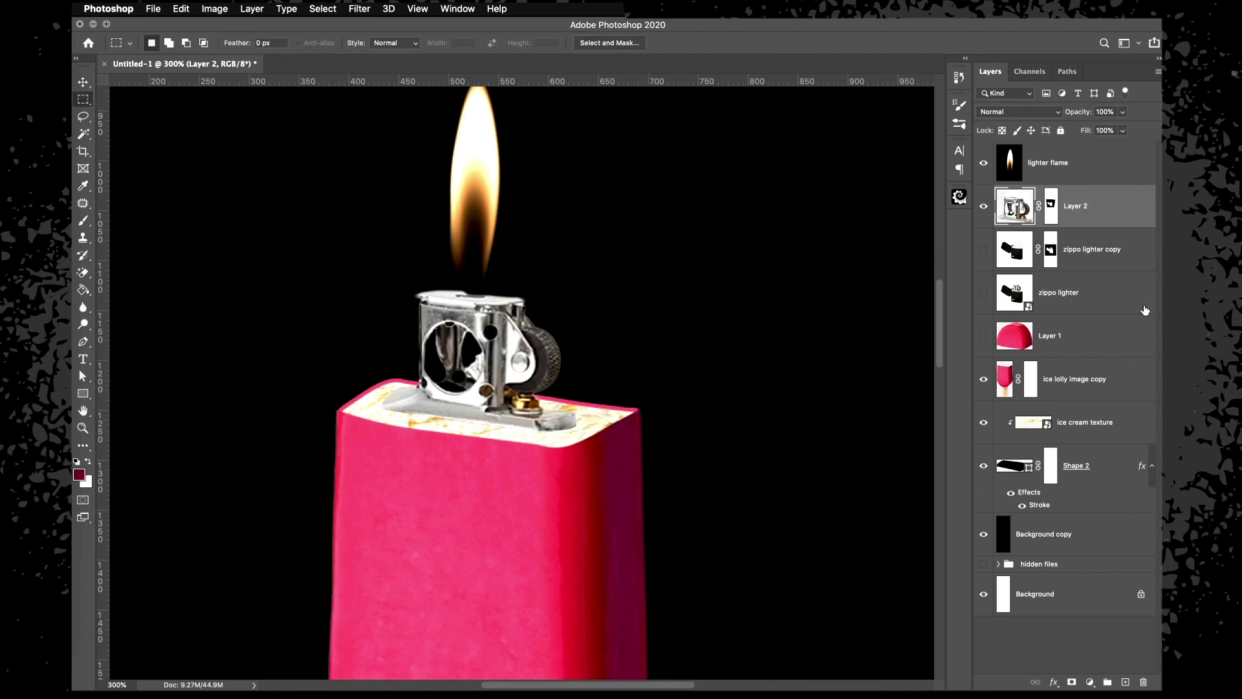
Add a Curves adjustment layer above the lighter mechanism and clip it to Layer 2
left_click(1089, 682)
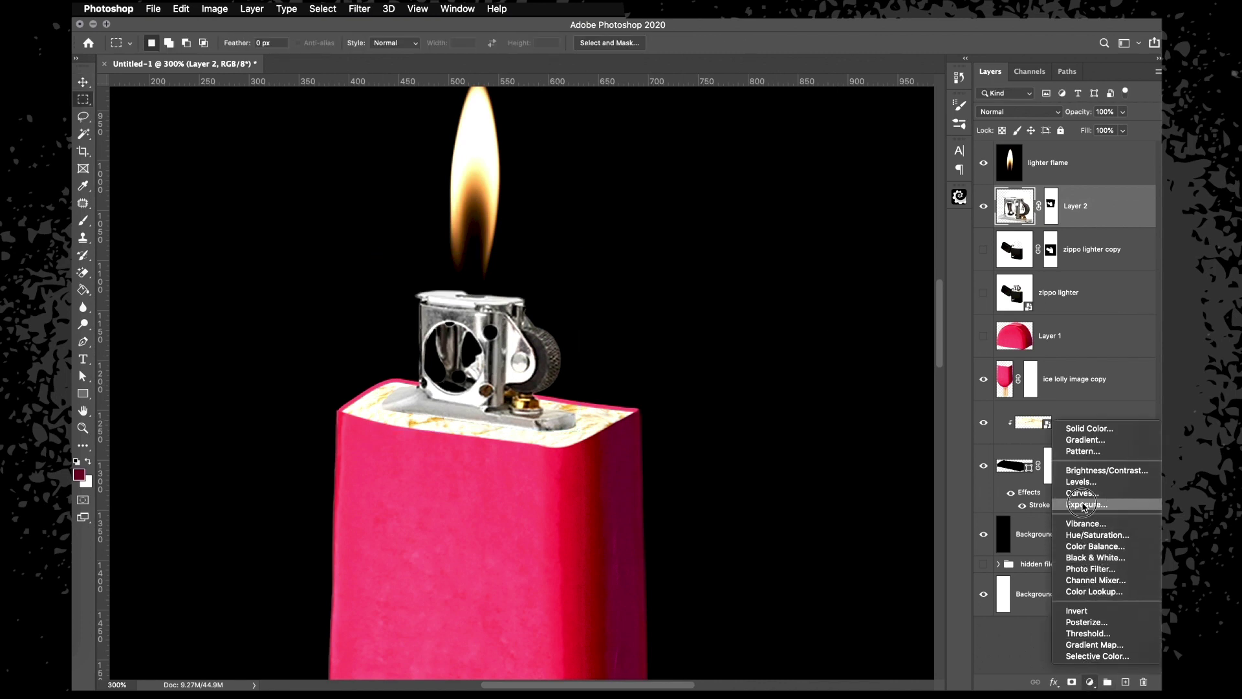
left_click(1082, 493)
left_click_drag(259, 174, 681, 144)
key("super+minus")
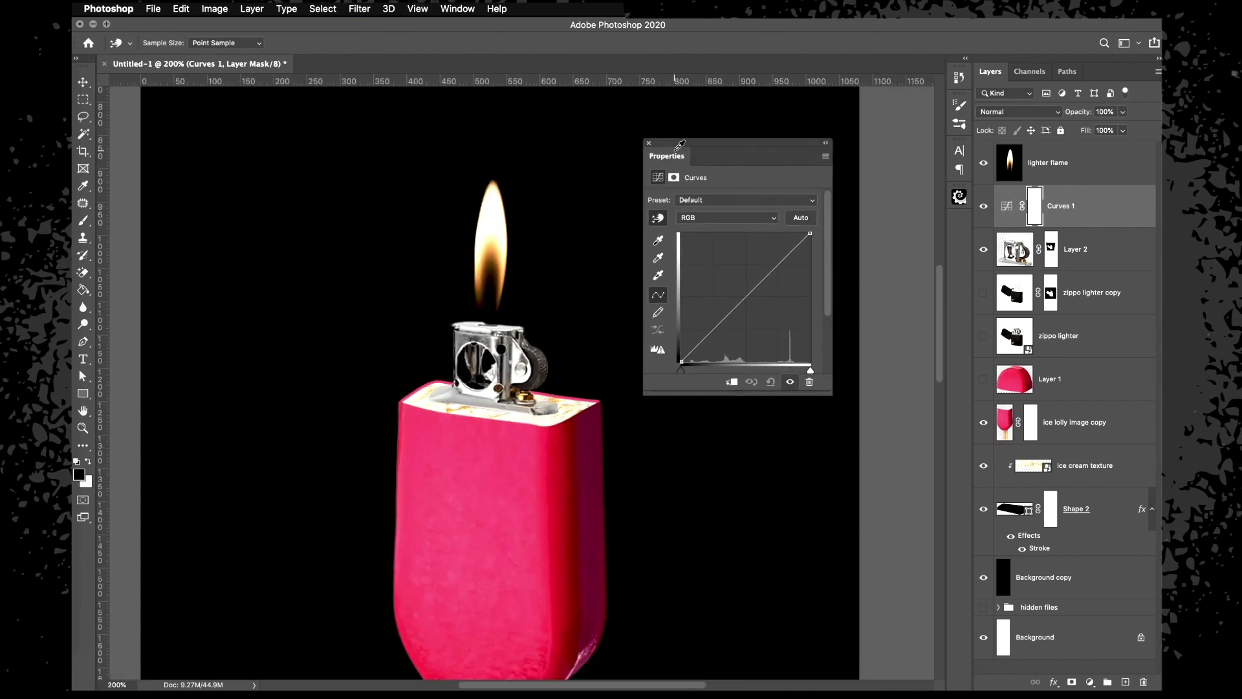
scroll(469, 436, "down", 5)
right_click(1096, 215)
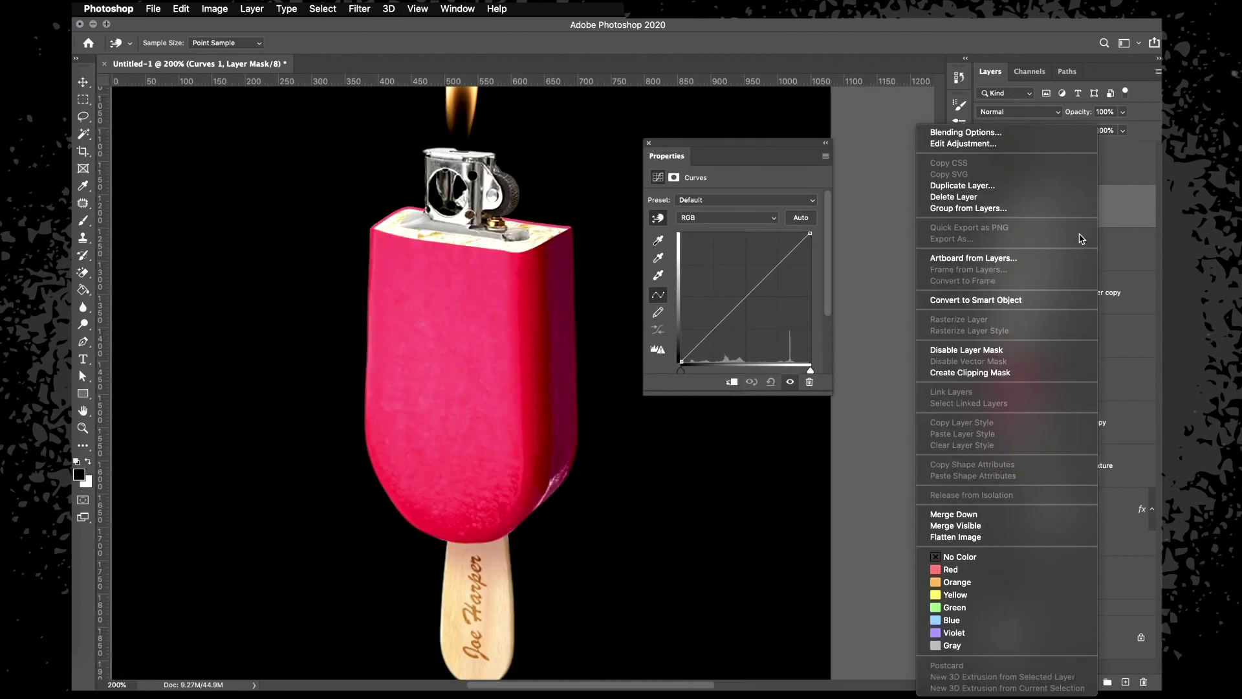
left_click(1029, 373)
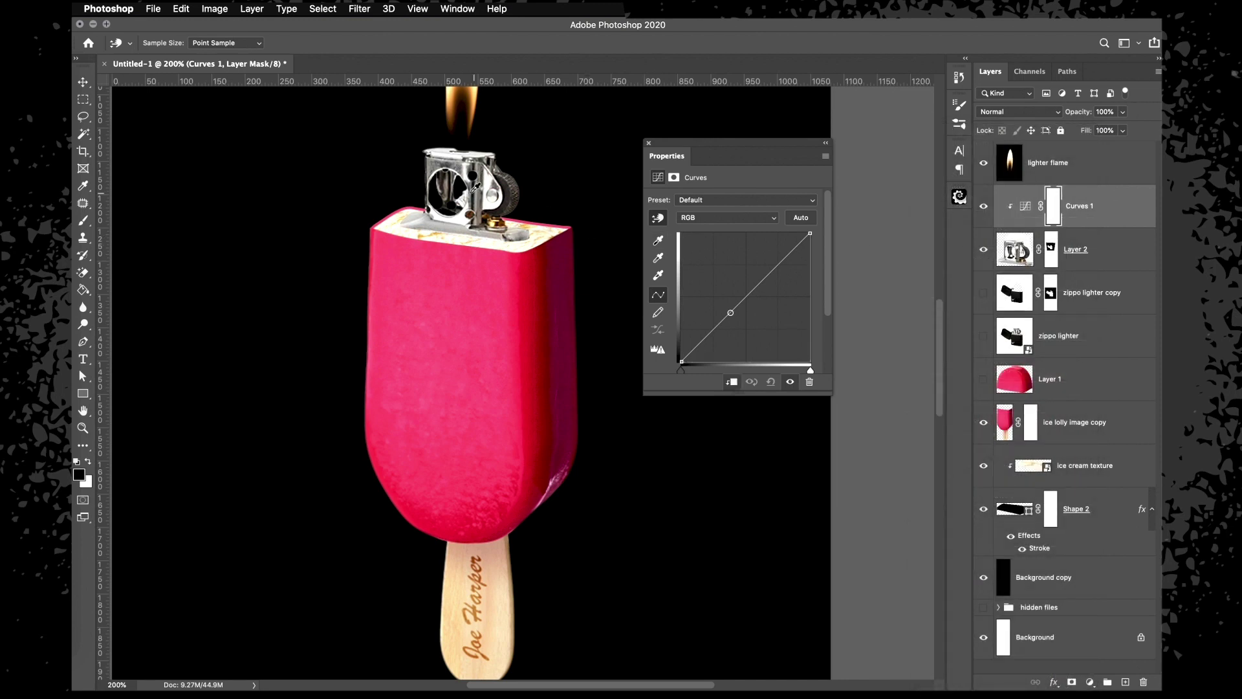
Shape the curve into a gentle S, lowering the shadows and raising the highlights, and close the adjustment settings
left_click_drag(730, 313, 719, 335)
left_click_drag(776, 270, 773, 259)
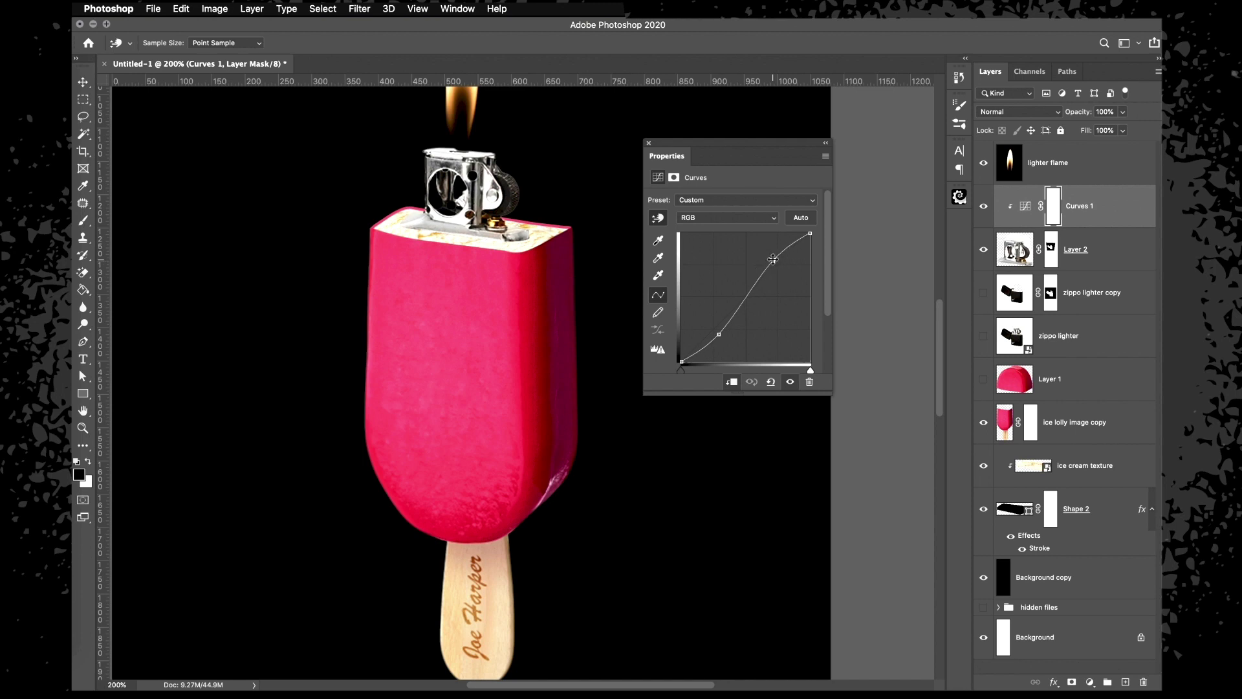
left_click(826, 144)
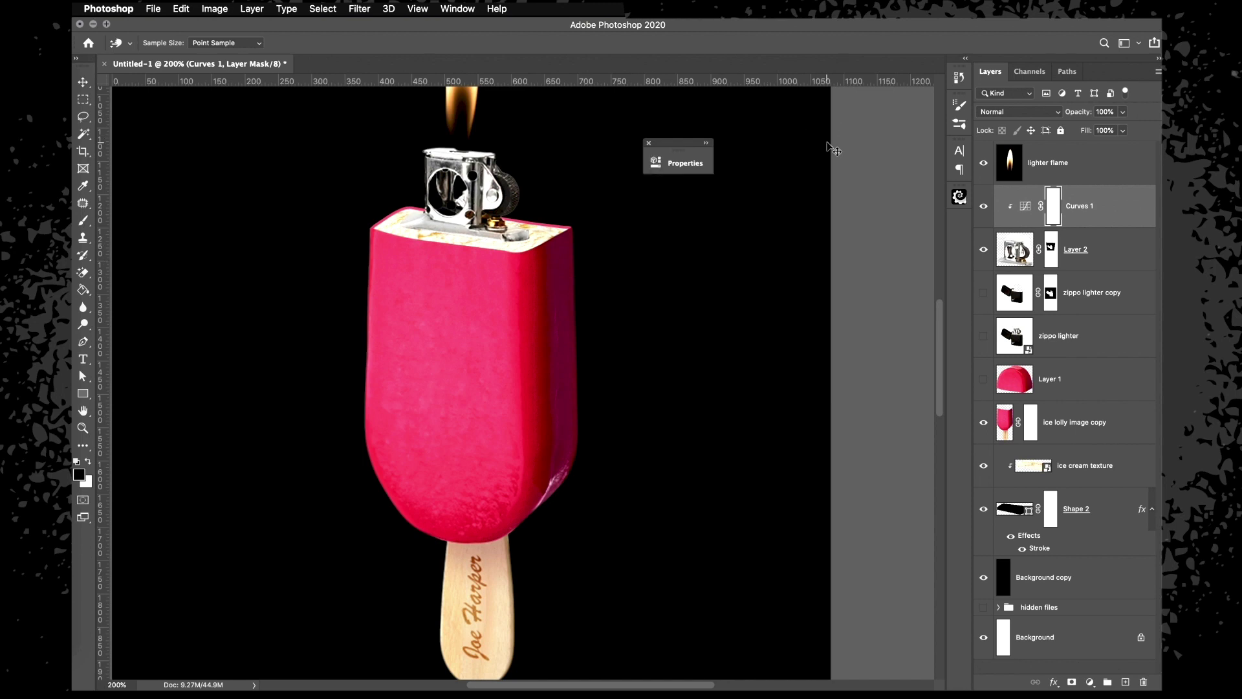
key("super+minus")
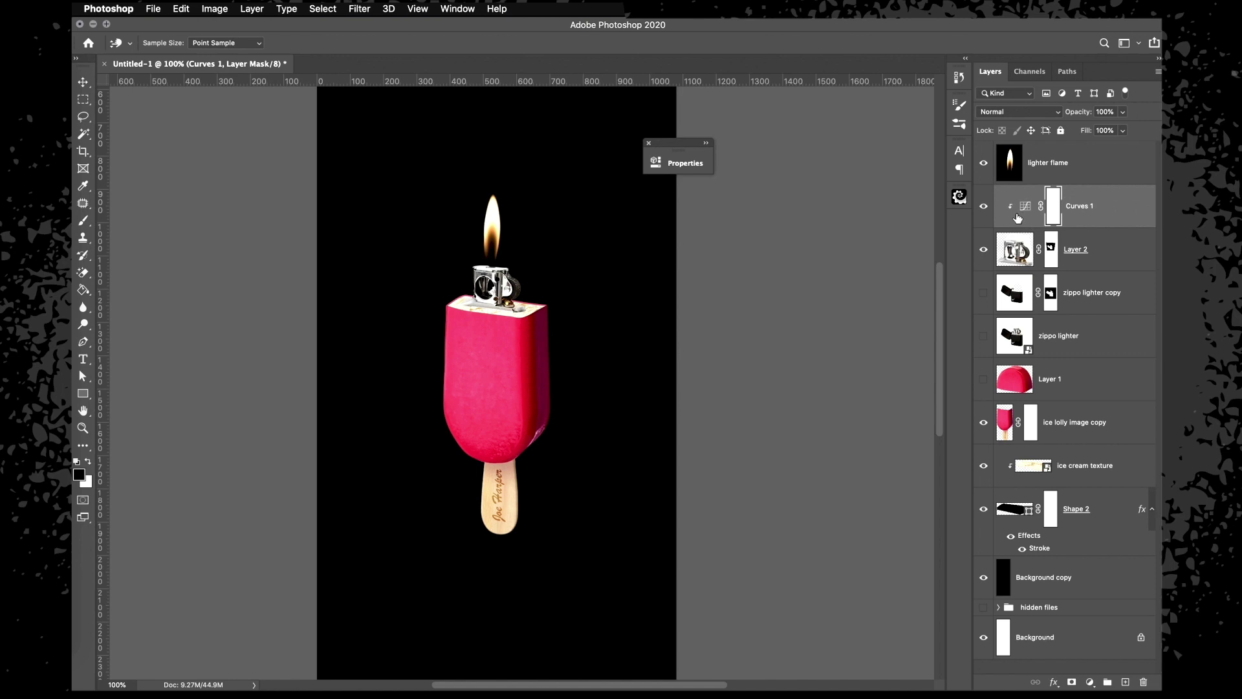
left_click(649, 143)
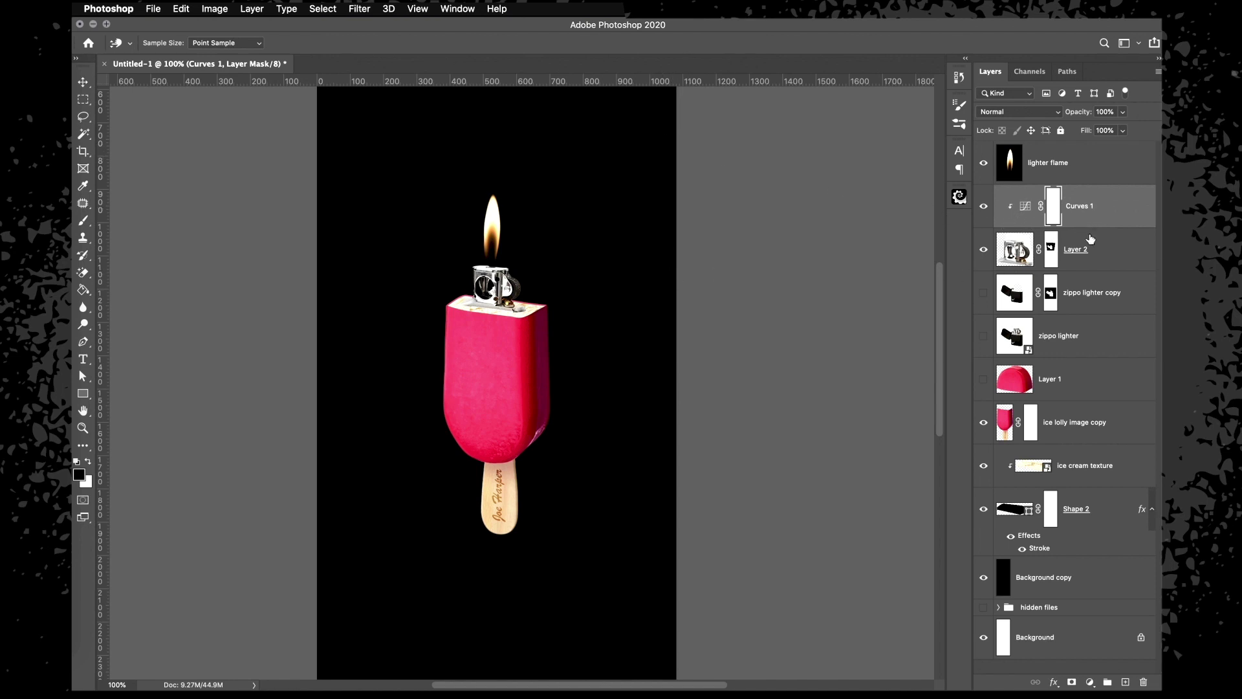
Create a new empty layer directly above the ice cream texture layer and get the Brush tool ready
key("super+plus")
key("super+plus")
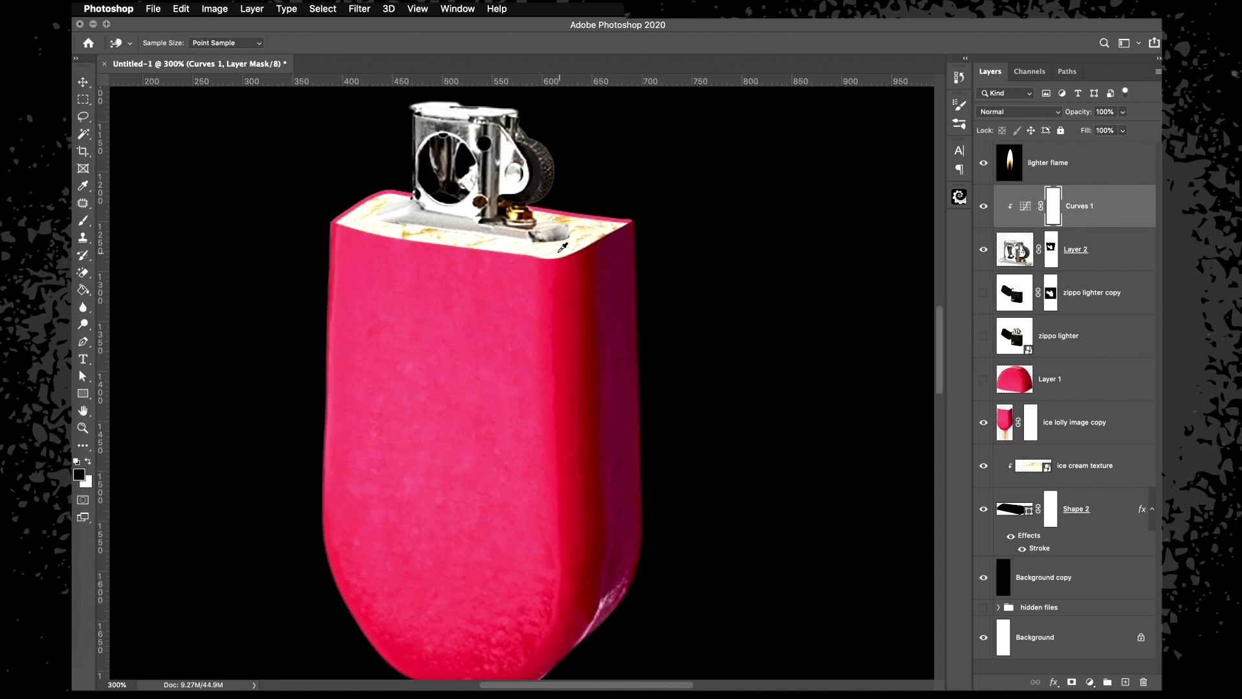
left_click(1093, 292)
key("m")
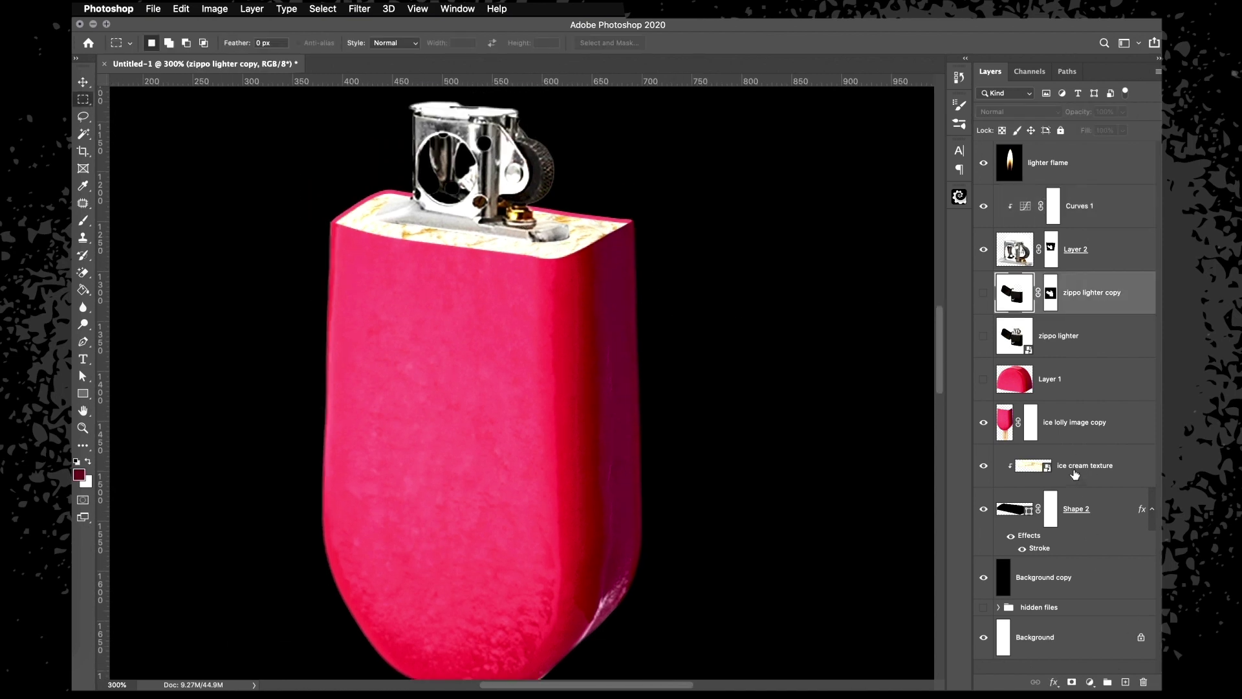
left_click(1072, 477)
left_click(1126, 681)
key("b")
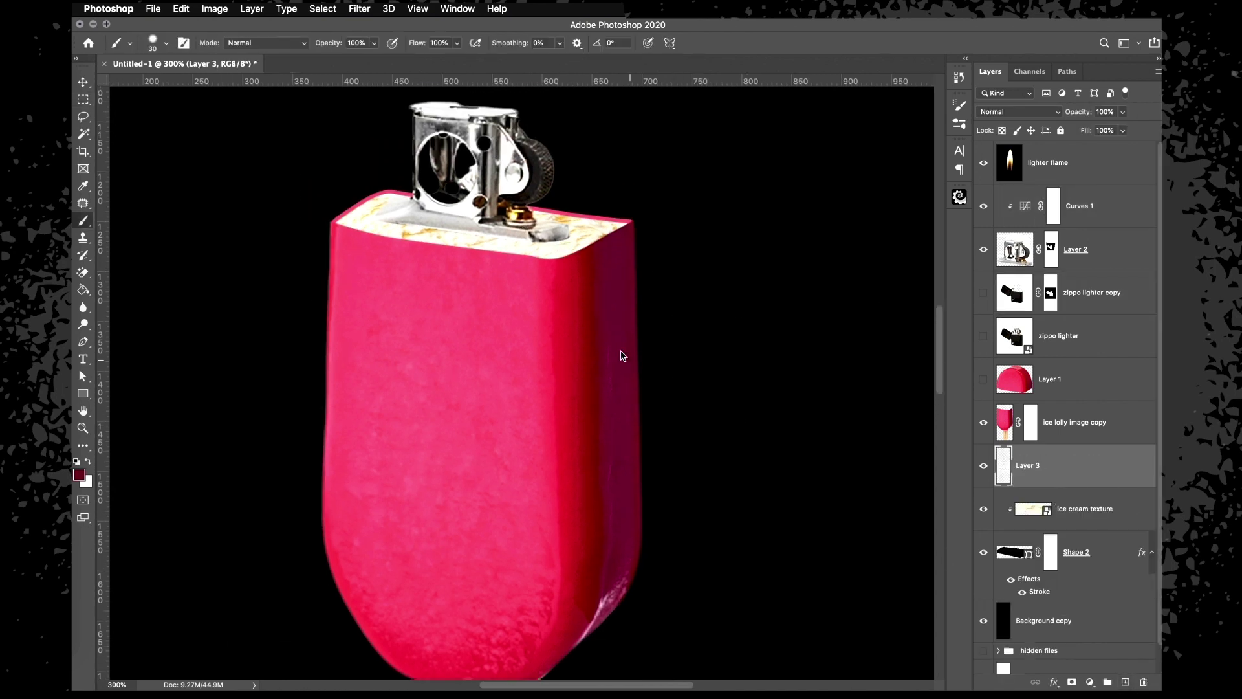
Try brushing a shadow along the base of the lighter mechanism, and undo the strokes
key("]")
left_click_drag(389, 215, 411, 220)
key("super+z")
left_click_drag(386, 214, 431, 224)
key("super+z")
Set the brush hardness to 0% and flatten the 35 px tip into a thin horizontal ellipse
right_click(431, 224)
left_click_drag(519, 285, 501, 285)
left_click(535, 81)
right_click(381, 213)
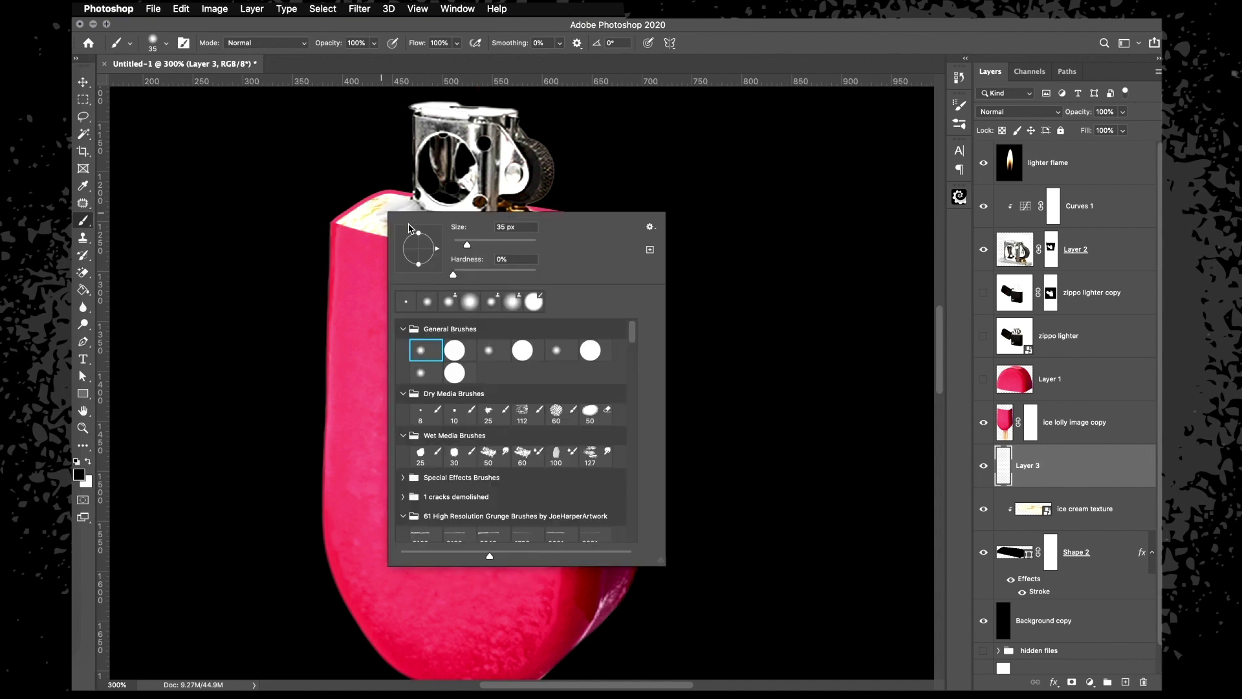
left_click_drag(419, 245, 419, 248)
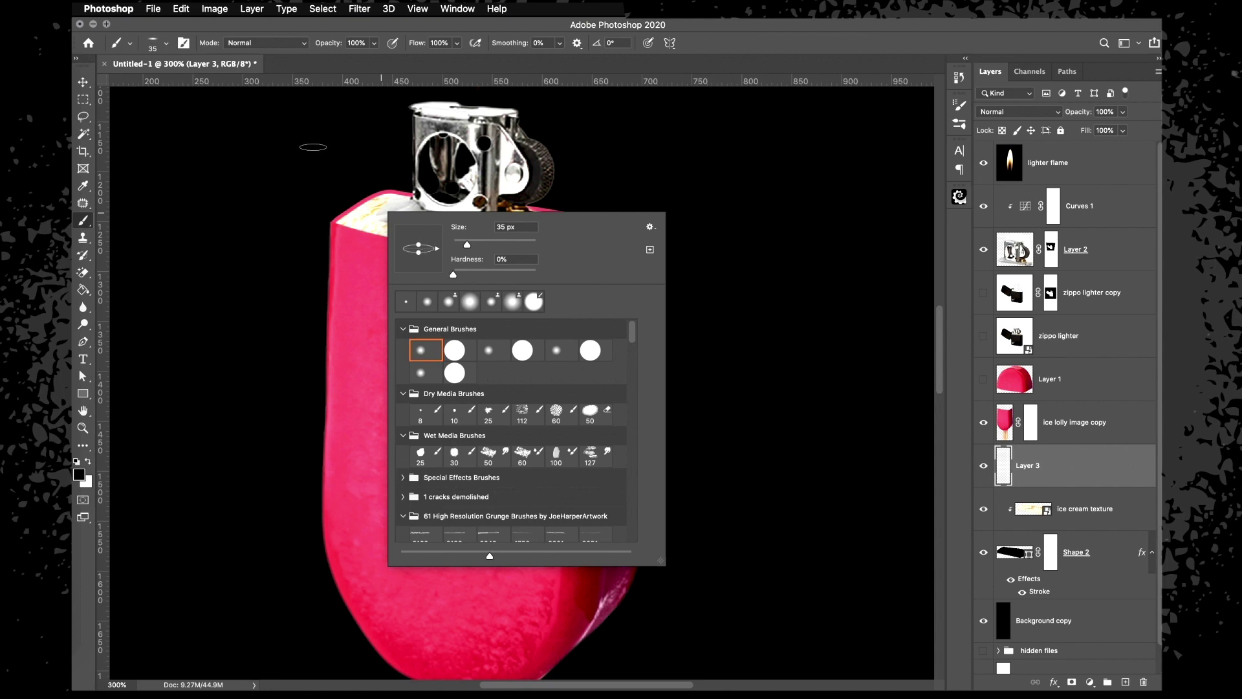
left_click(444, 26)
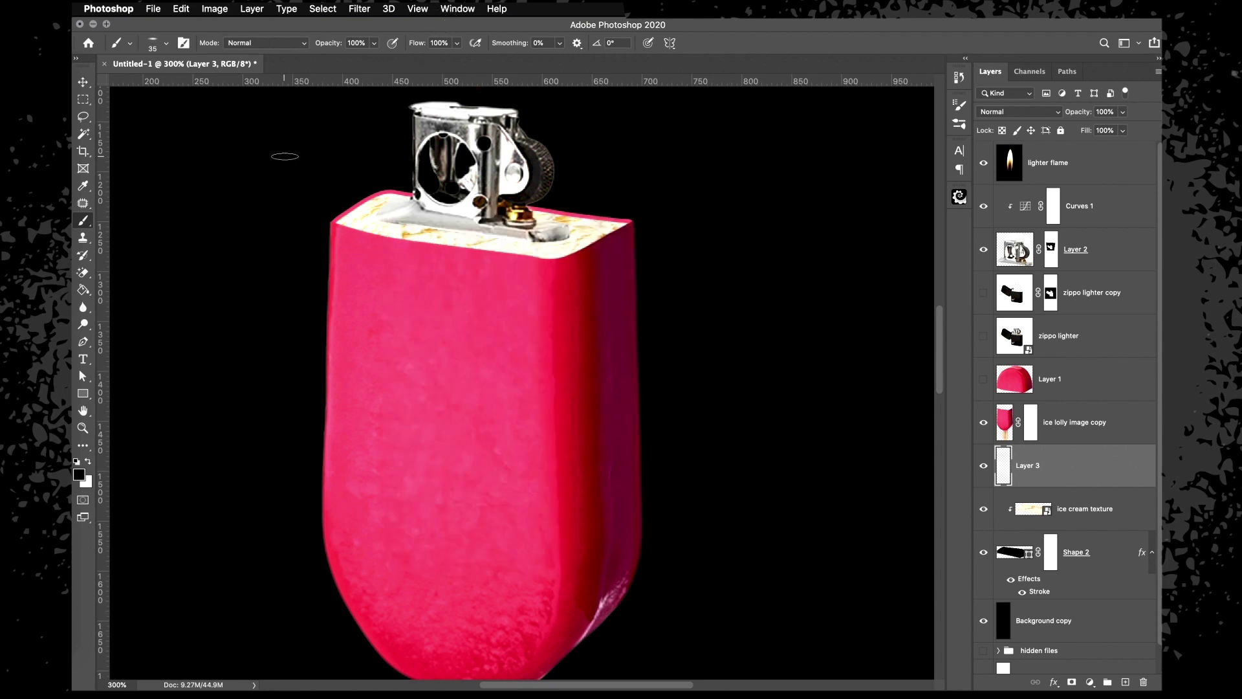
Enlarge the flattened soft brush and paint a black shadow beneath the lighter mechanism on the new layer
key("bracketright")
key("bracketright")
key("bracketright")
key("bracketright")
key("bracketright")
key("bracketright")
key("bracketright")
key("bracketright")
left_click(489, 236)
left_click(490, 236)
Rotate the painted shadow about 9.34°, widen it to 116.10%, flatten its height to 65.03%, and fit it under the lighter mechanism
key("v")
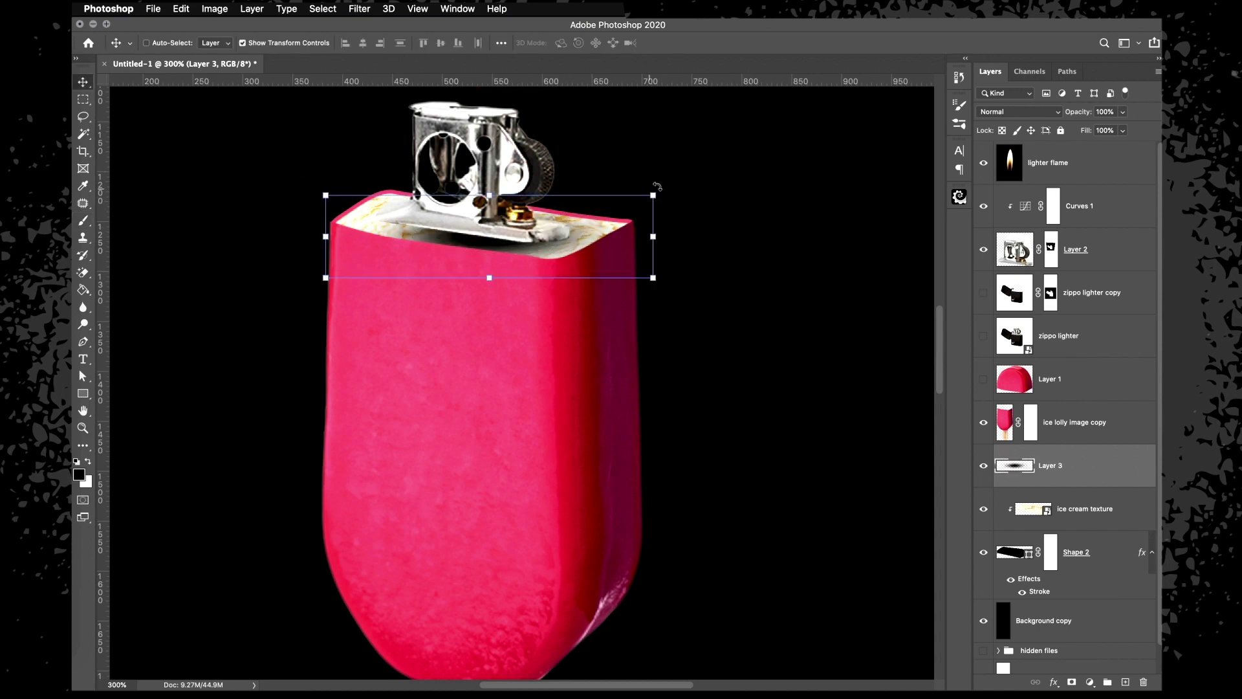
left_click_drag(658, 186, 675, 207)
left_click_drag(650, 262, 670, 256)
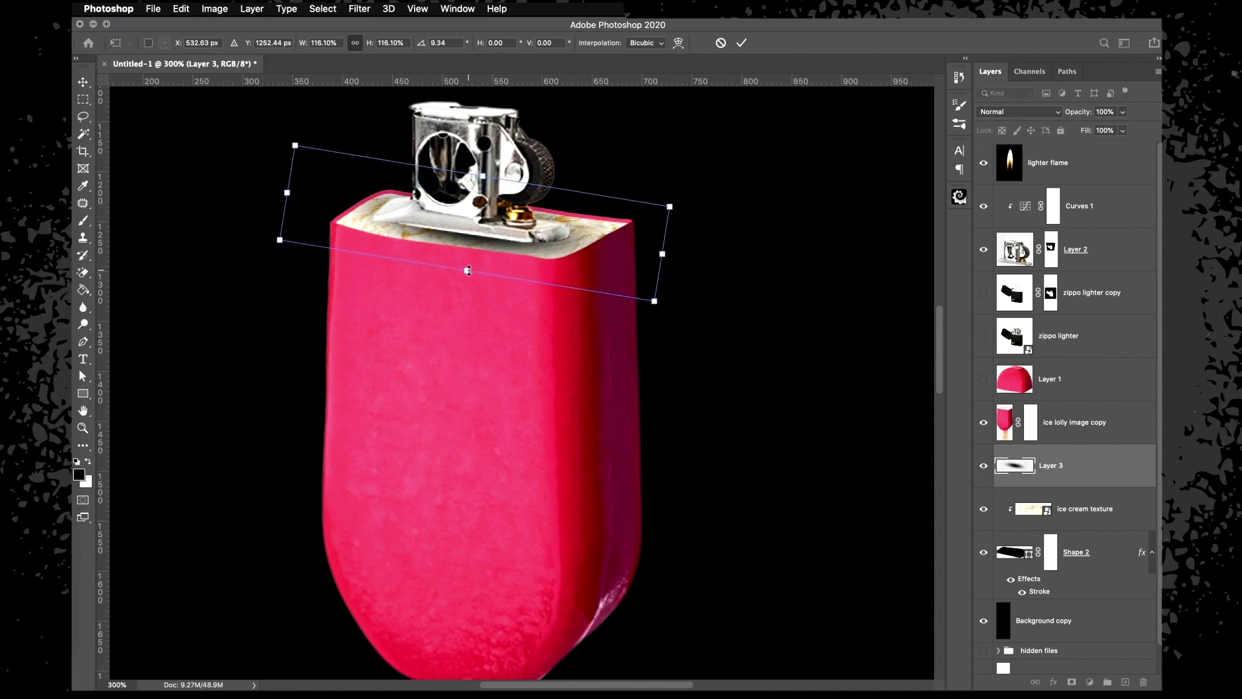
left_click_drag(469, 271, 524, 238)
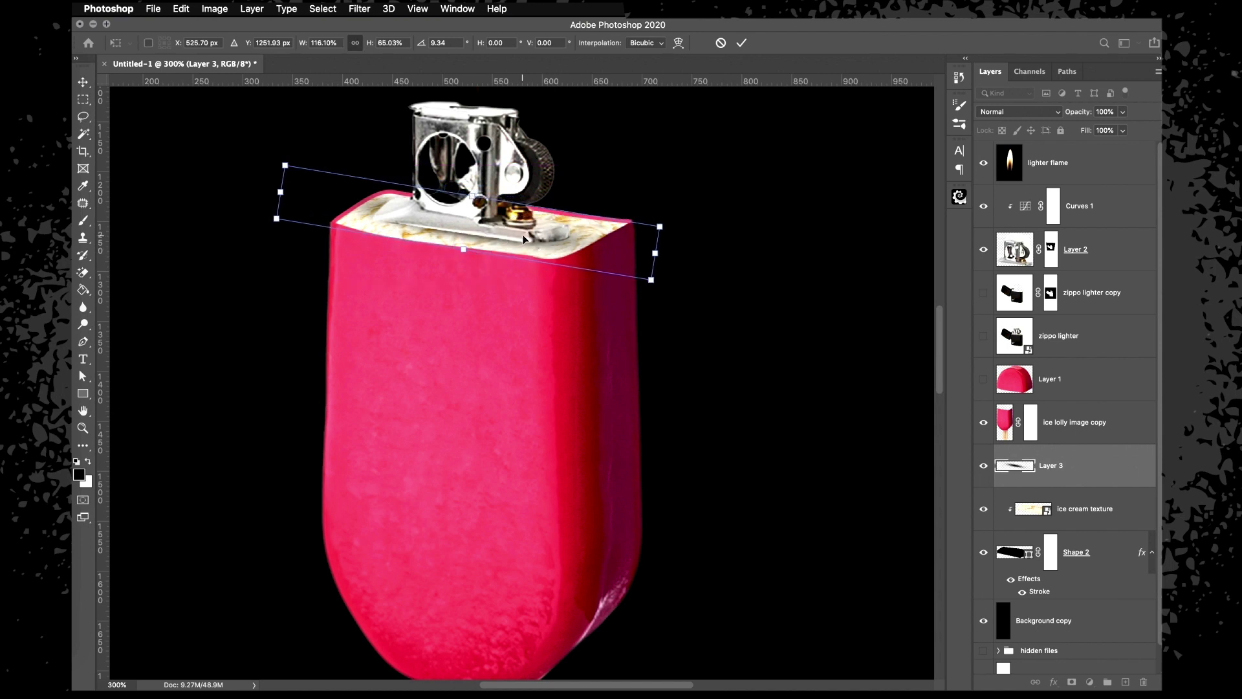
key("Return")
Blend the shadow layer with Color Burn and reduce its fill to 63%
left_click(1043, 112)
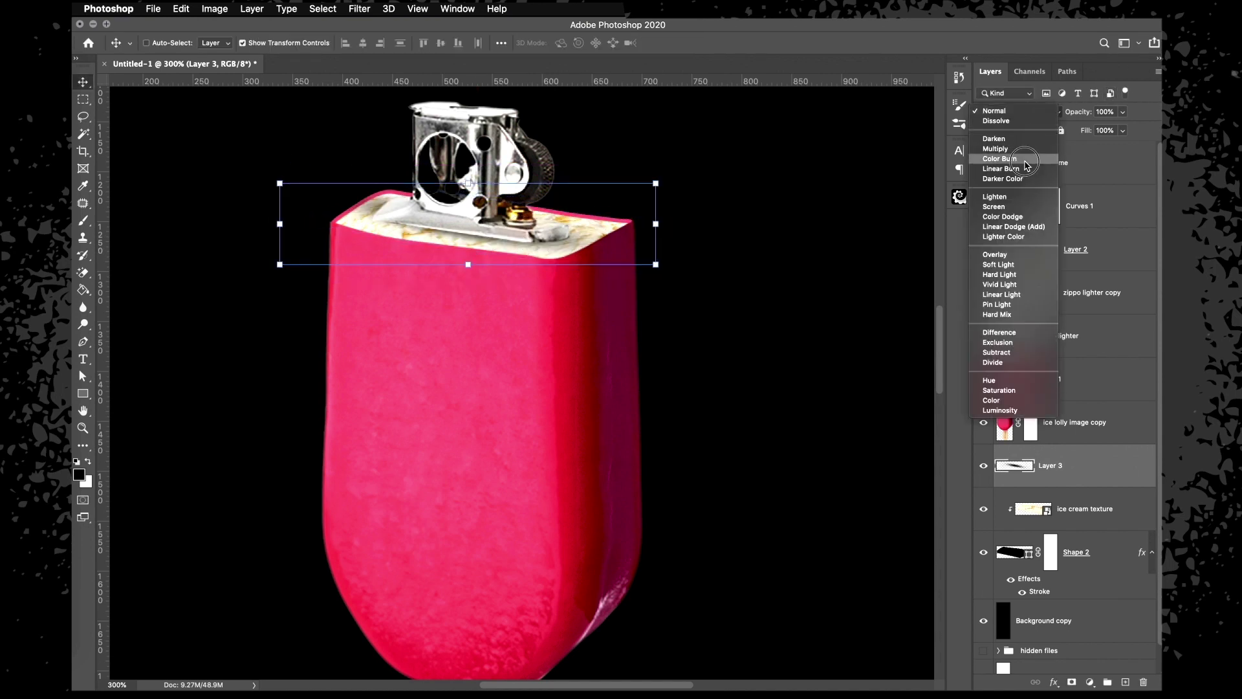
left_click(1026, 158)
left_click(1123, 130)
left_click_drag(1125, 148, 1101, 150)
Compare the composite with and without the contact shadow layer at a smaller magnification
key("m")
key("super+minus")
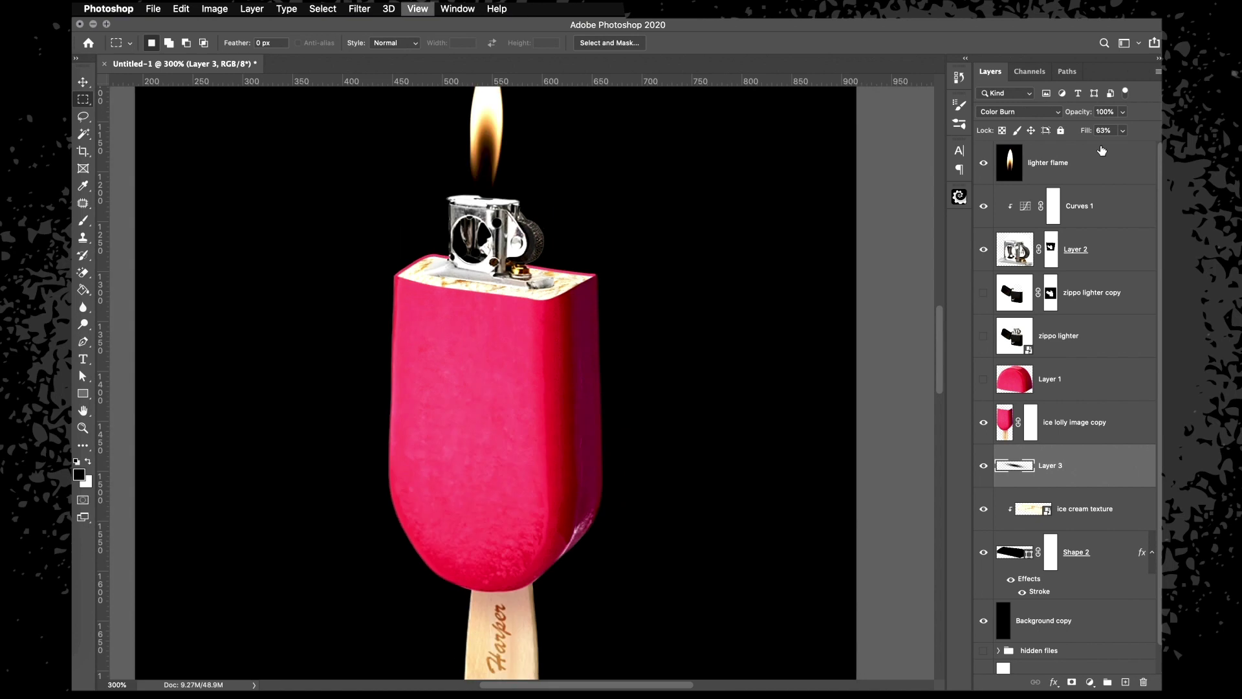
key("super+minus")
left_click(983, 467)
left_click(984, 466)
left_click(984, 467)
left_click(985, 467)
left_click(984, 467)
left_click(984, 467)
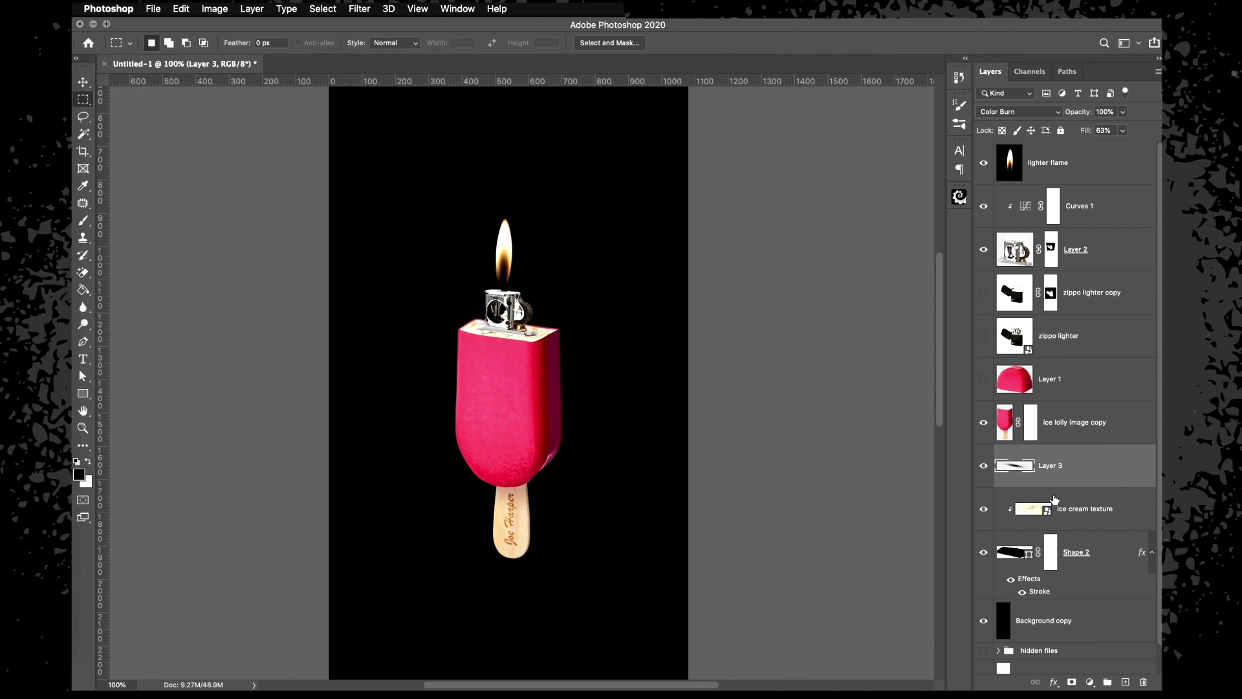
Add a new empty layer directly above the lighter flame layer
left_click(1058, 167)
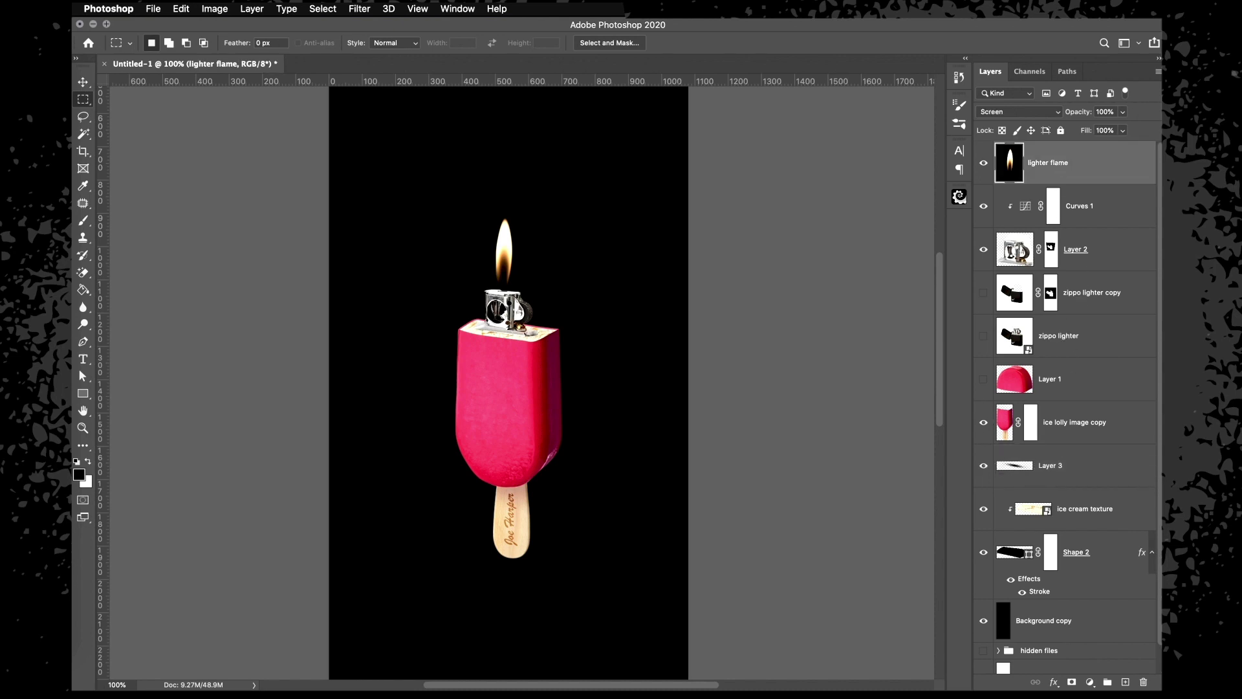
left_click(1125, 683)
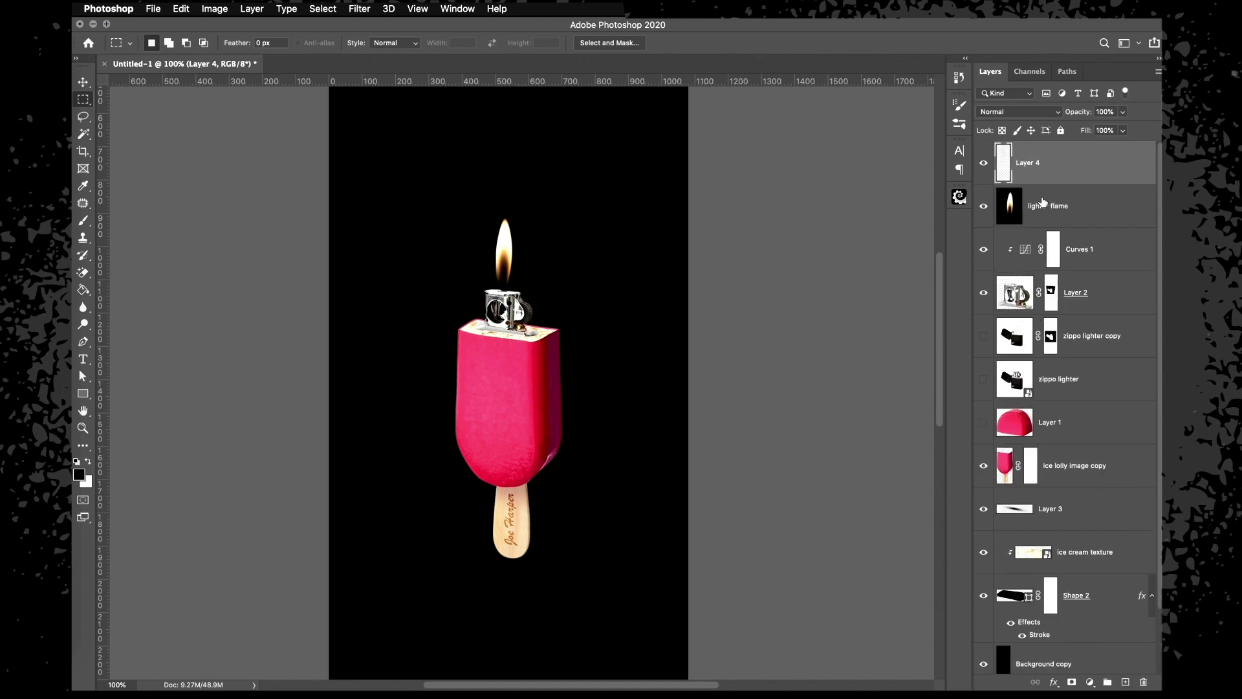
key("v")
key("super+plus")
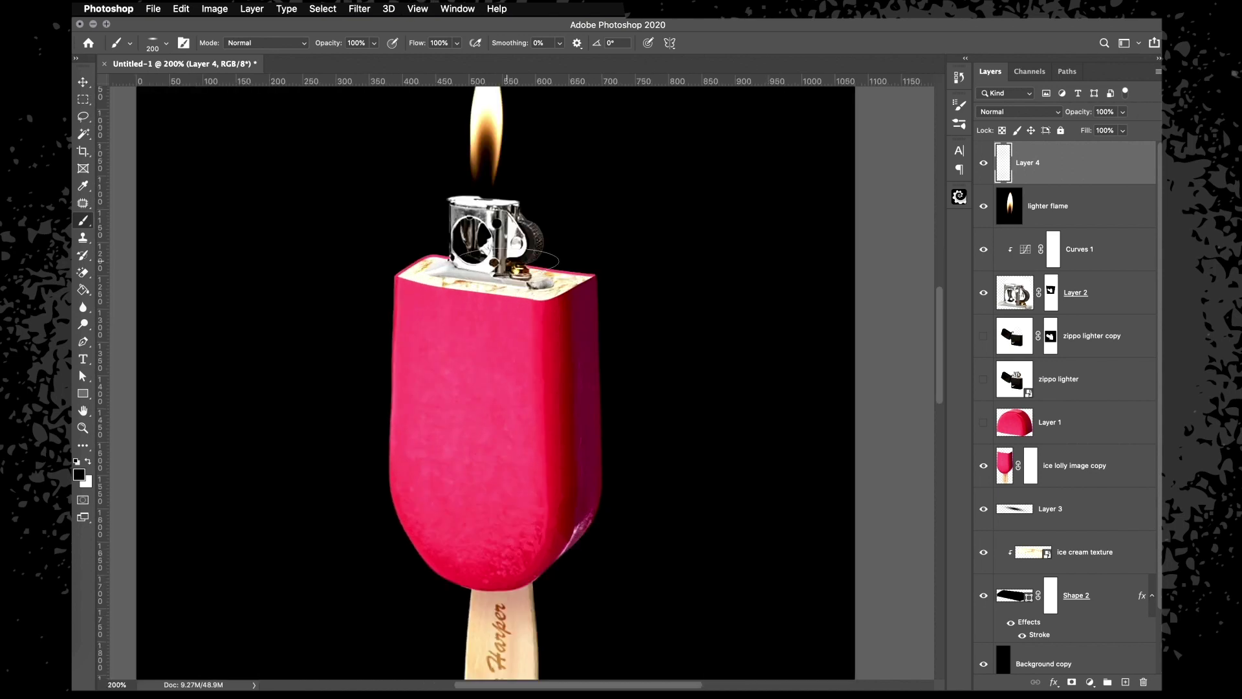
Sample a colour from the flame with the Brush tool and set the foreground colour to orange #cc914a
key("b")
left_click(487, 123, "alt")
left_click(79, 475)
left_click(925, 489)
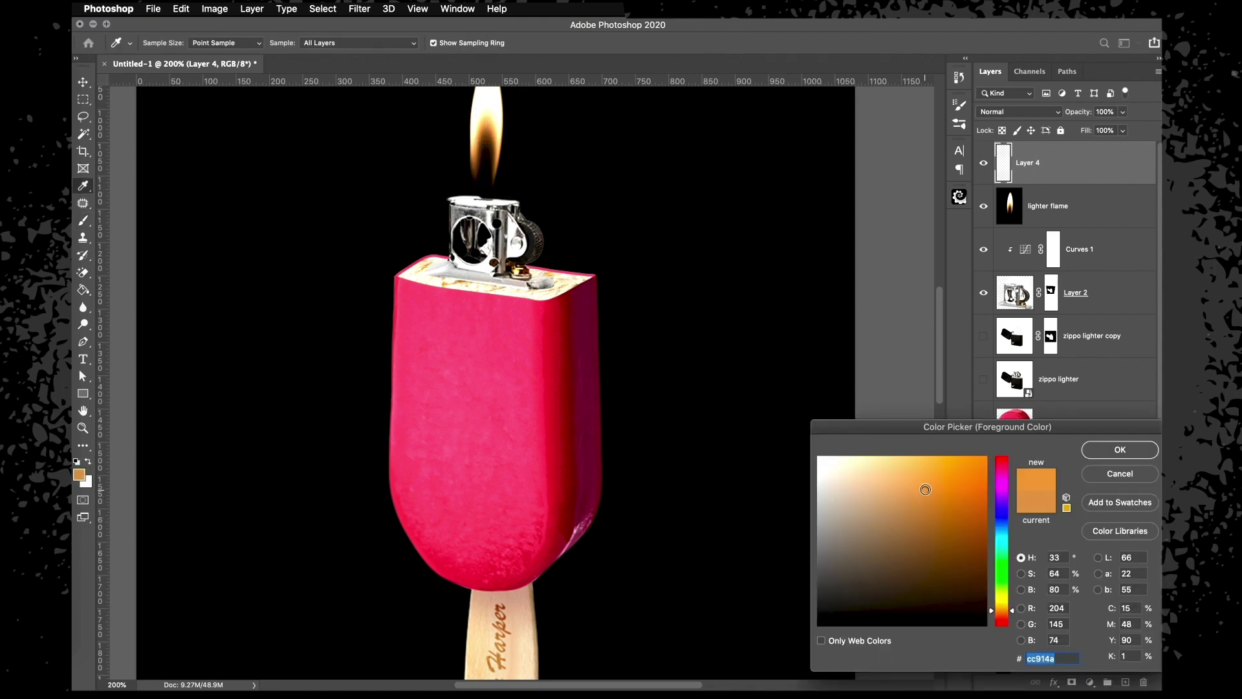
key("Return")
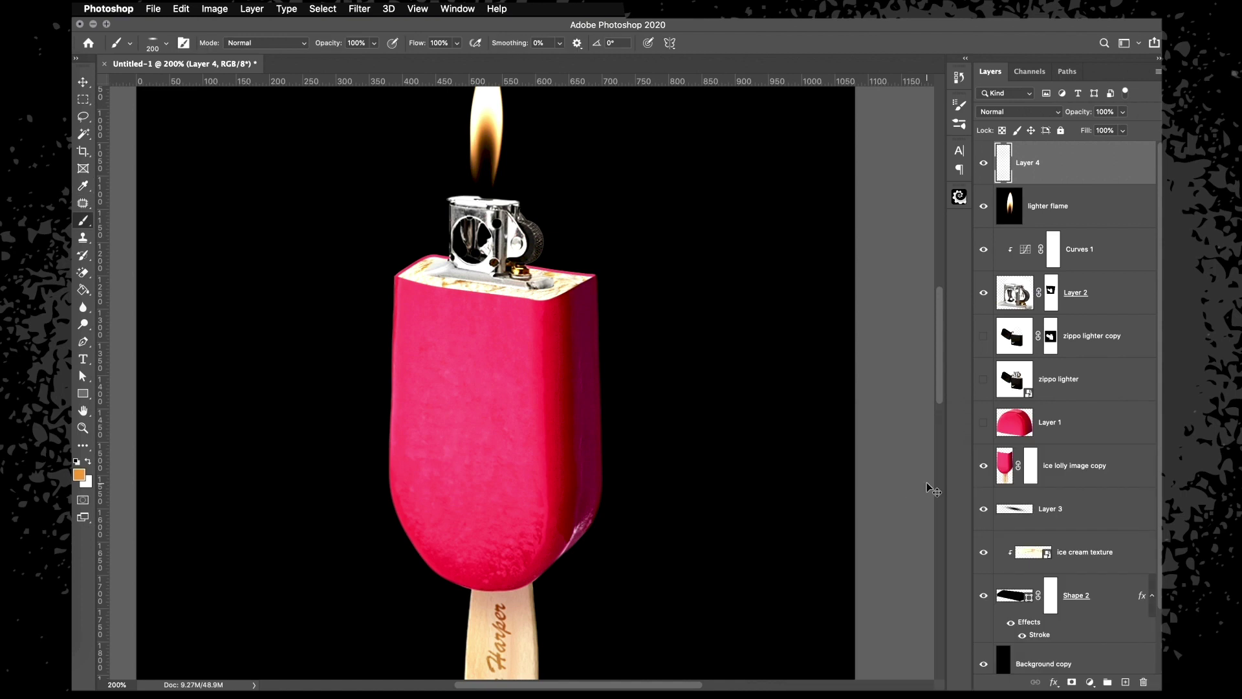
Replace the flattened brush tip with a soft round one of 200 px and 0% hardness
scroll(705, 453, "up", 4)
right_click(581, 373)
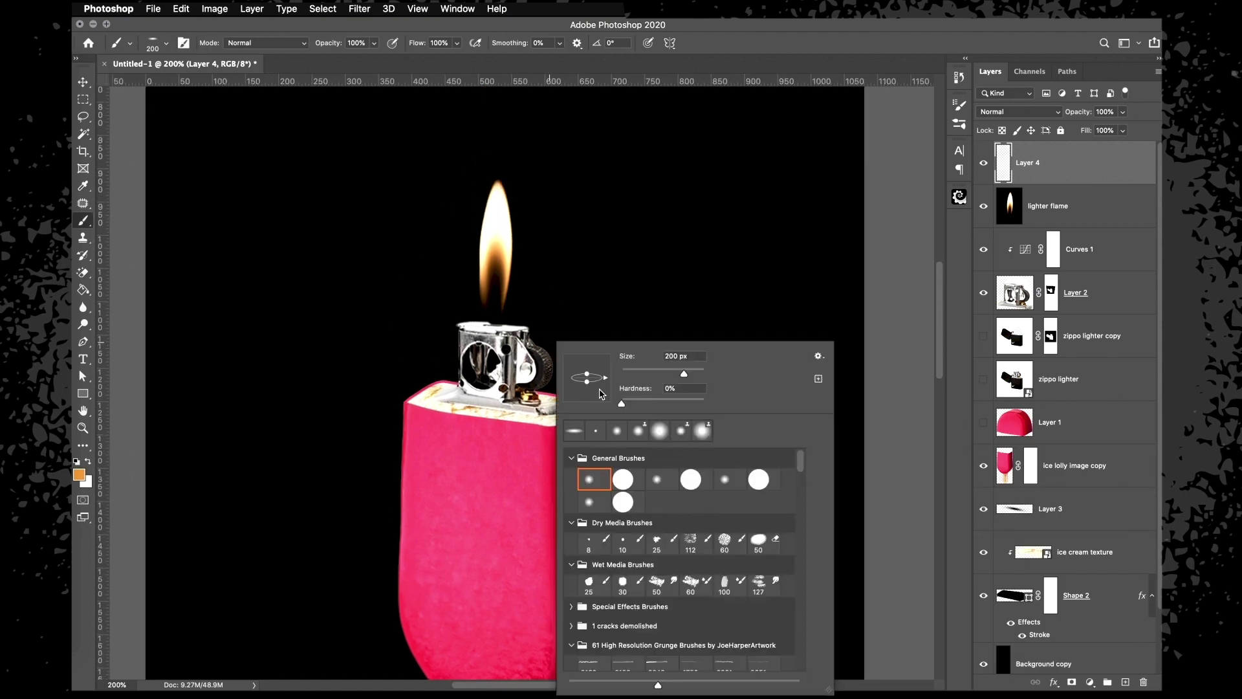
left_click(617, 430)
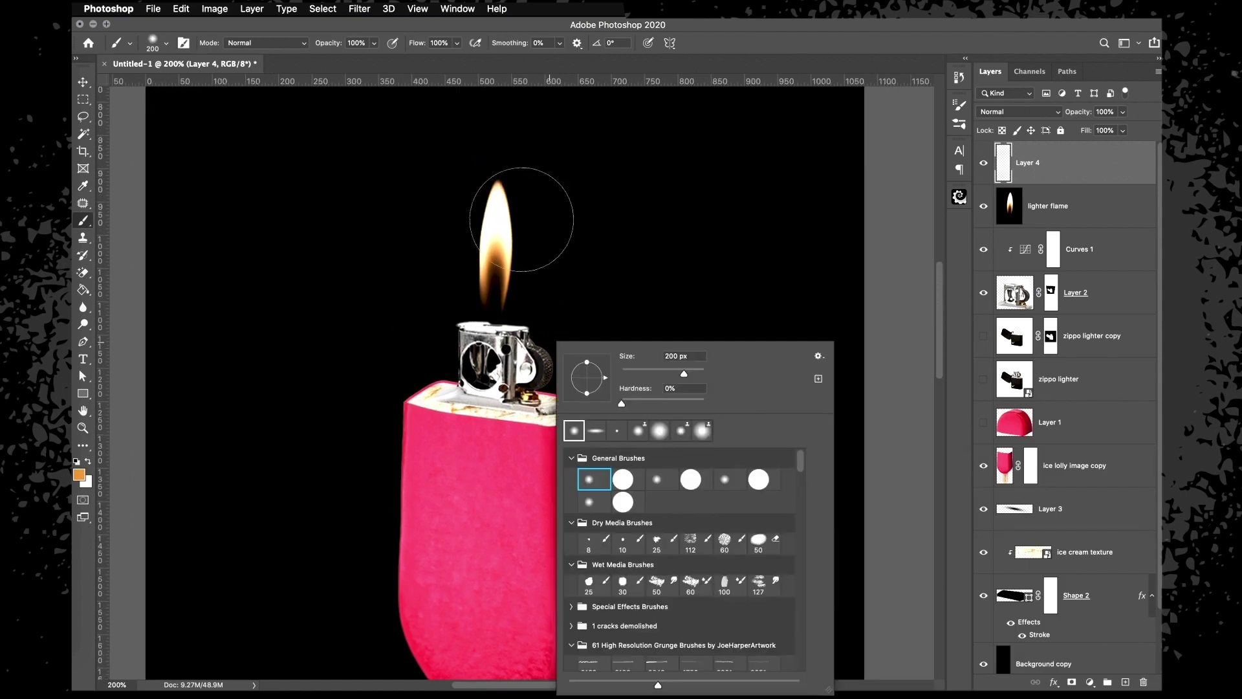
left_click(646, 29)
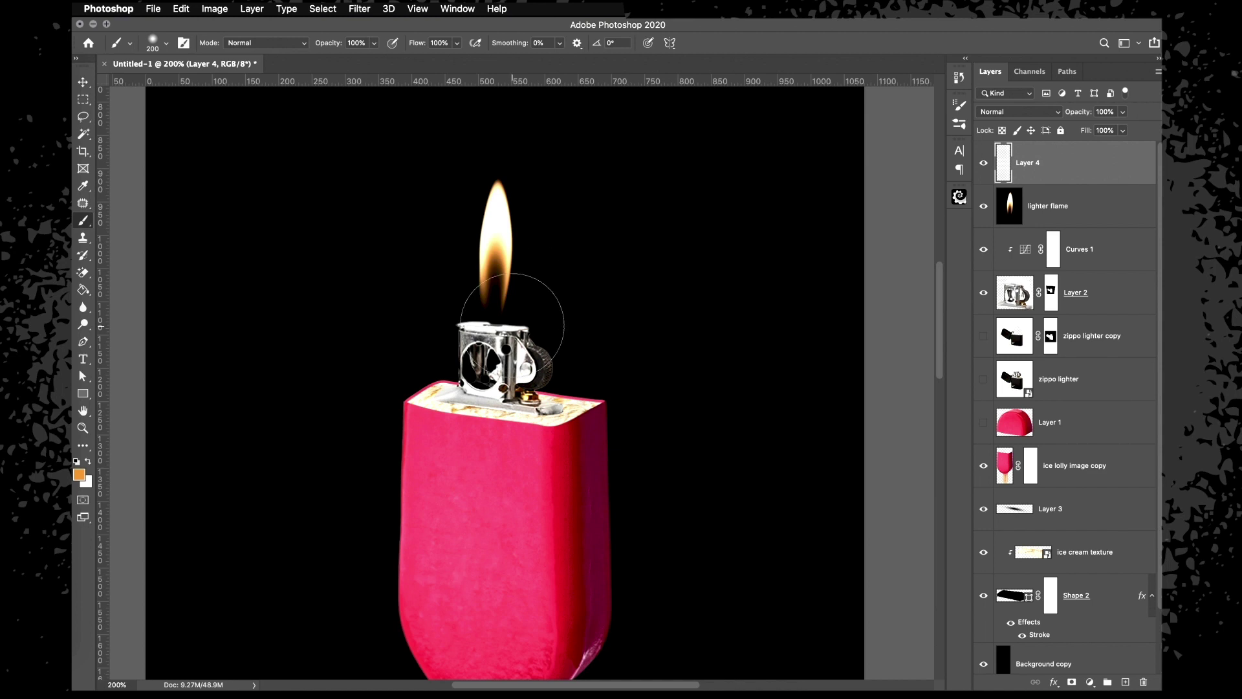
right_click(512, 325)
left_click(746, 29)
Enlarge the soft brush to 500 px and paint a single orange glow spot between the flame and the lighter mechanism
key("bracketright")
key("bracketright")
key("bracketright")
key("bracketright")
left_click(488, 325)
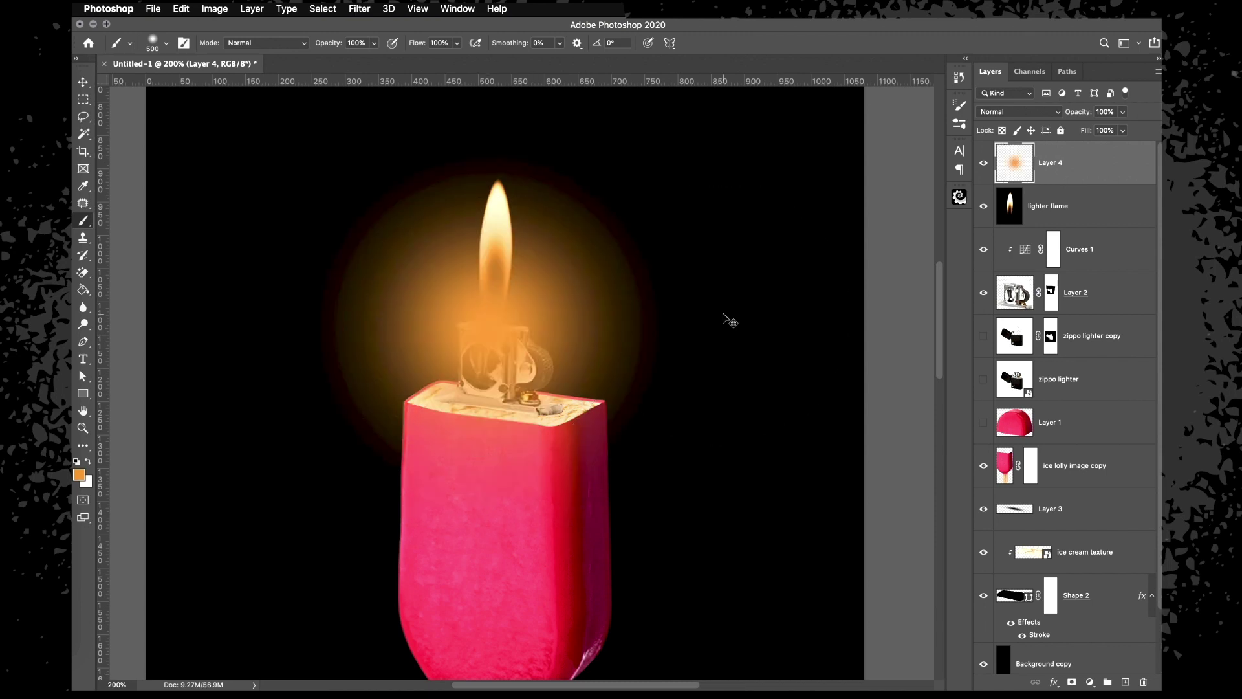
Centre the orange glow on the flame and scale it up proportionally to 144.32%
key("super+minus")
key("v")
left_click_drag(549, 365, 564, 339)
left_click_drag(645, 459, 697, 530)
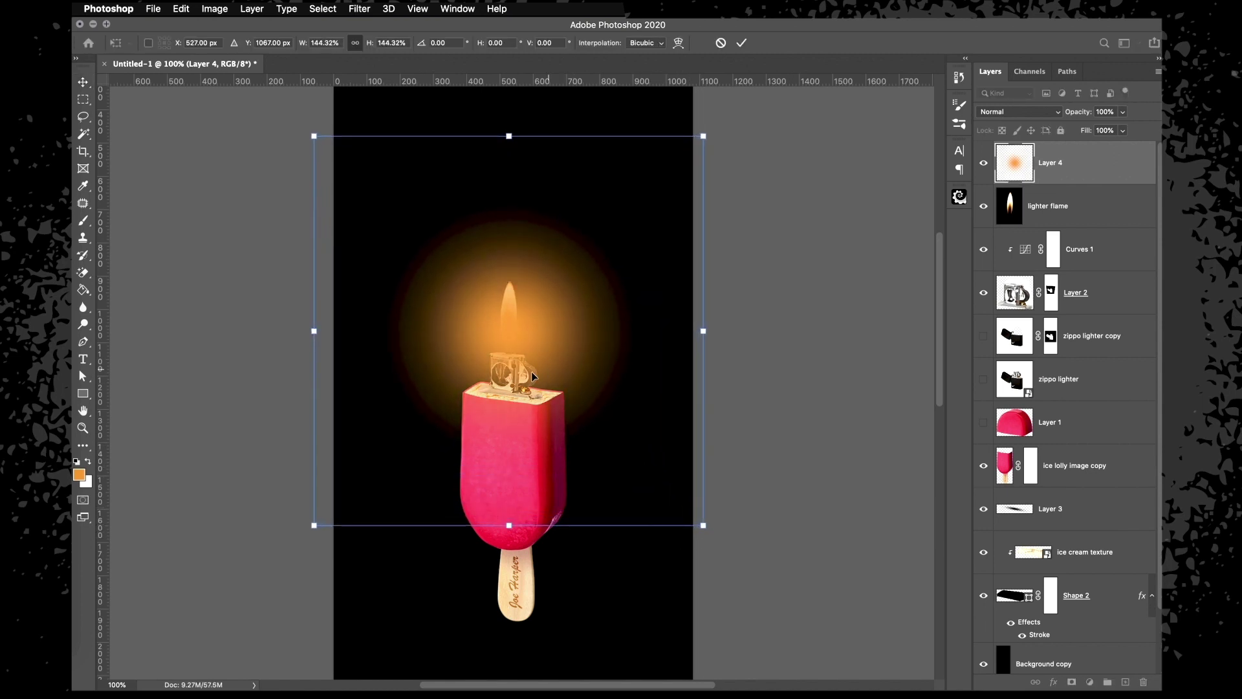
key("Return")
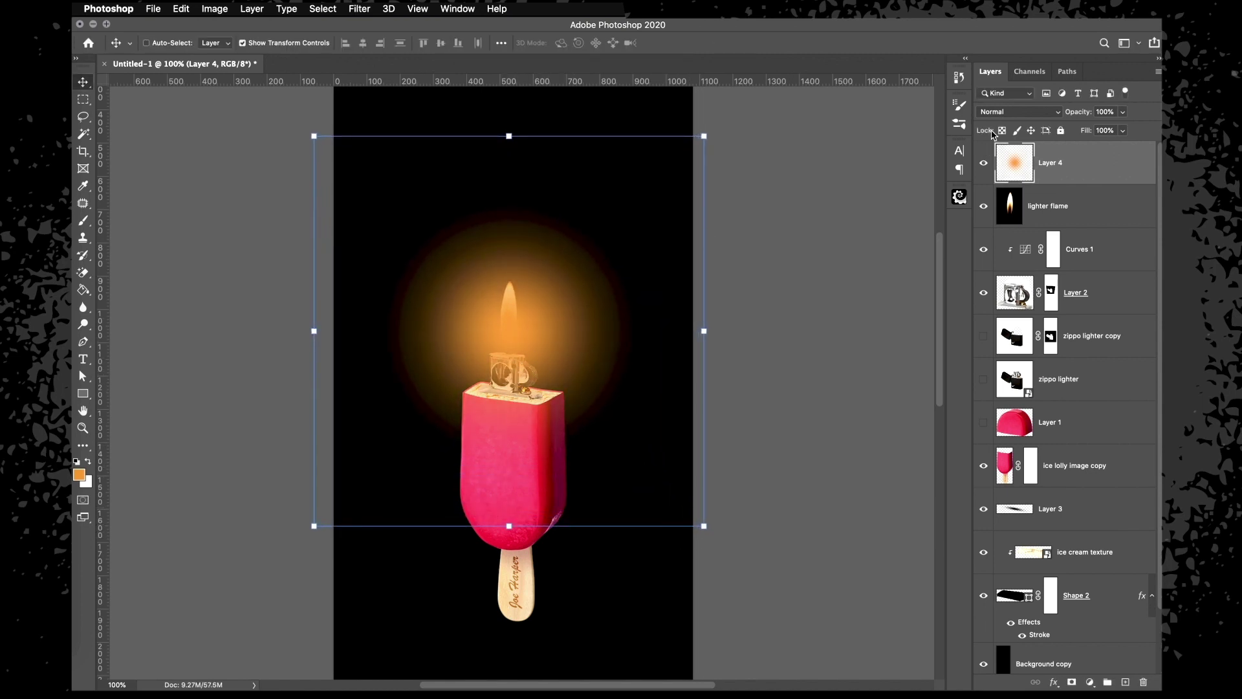
Set the glow layer's blend mode to Screen and reduce its fill to 72%
left_click(1000, 113)
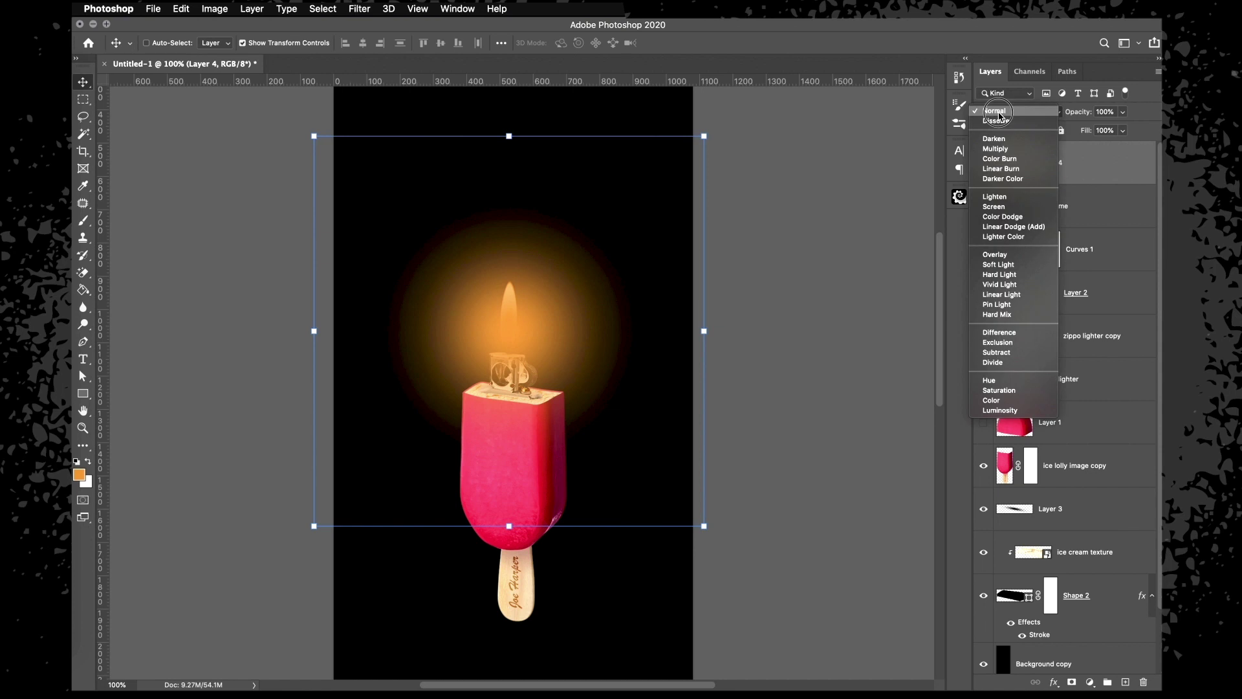
left_click(1000, 207)
left_click(1123, 131)
left_click_drag(1123, 146, 1105, 148)
left_click_drag(682, 333, 679, 329)
key("m")
key("super+equal")
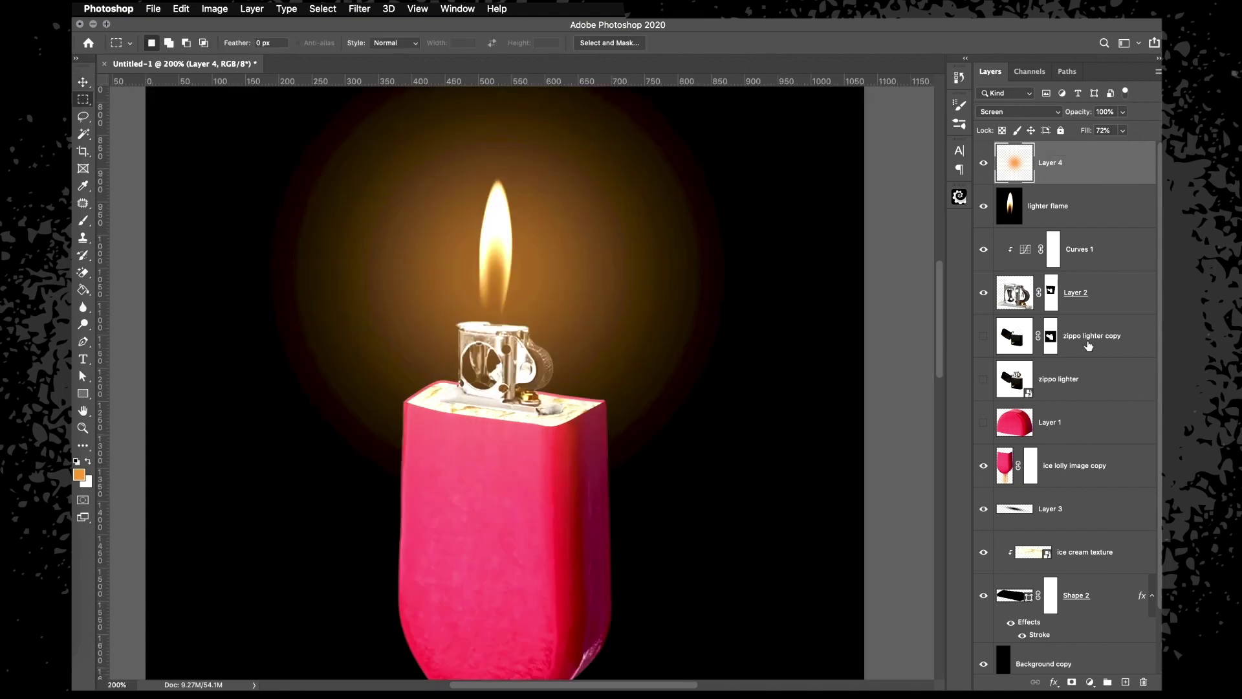
On a new layer above the ice lolly copy, paint a broad orange stroke across the lolly's upper end with a 250 px soft brush
left_click(1073, 466)
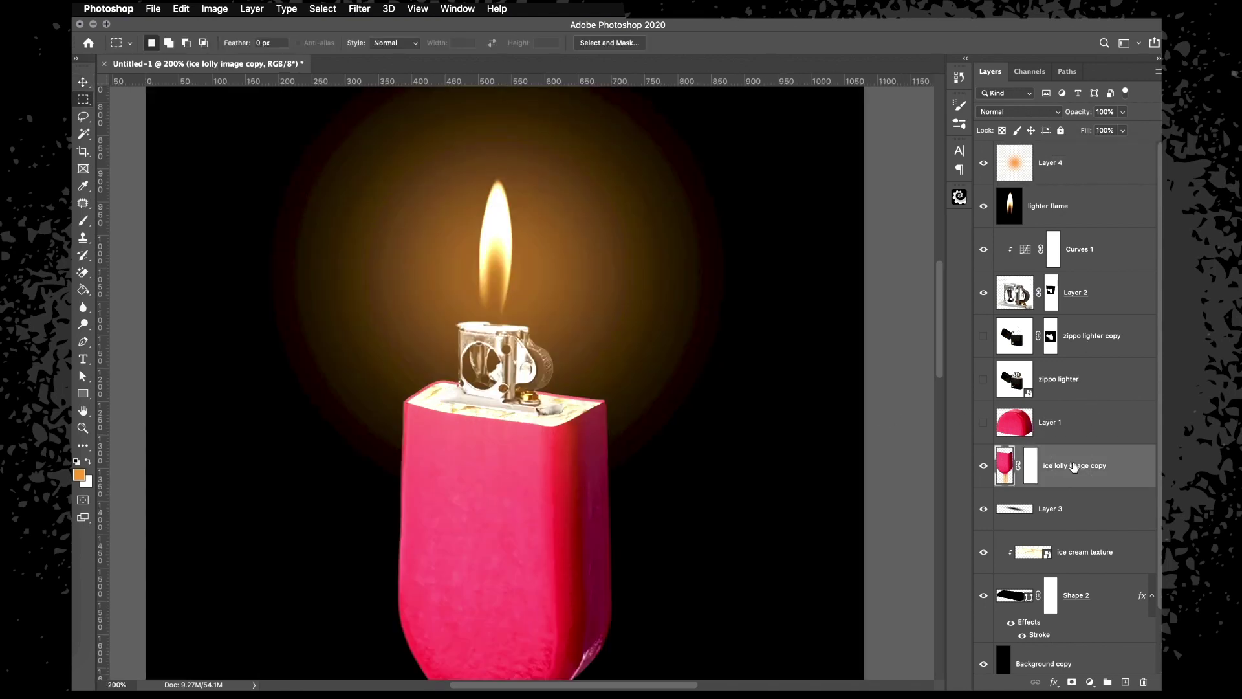
key("super+shift+alt+n")
key("b")
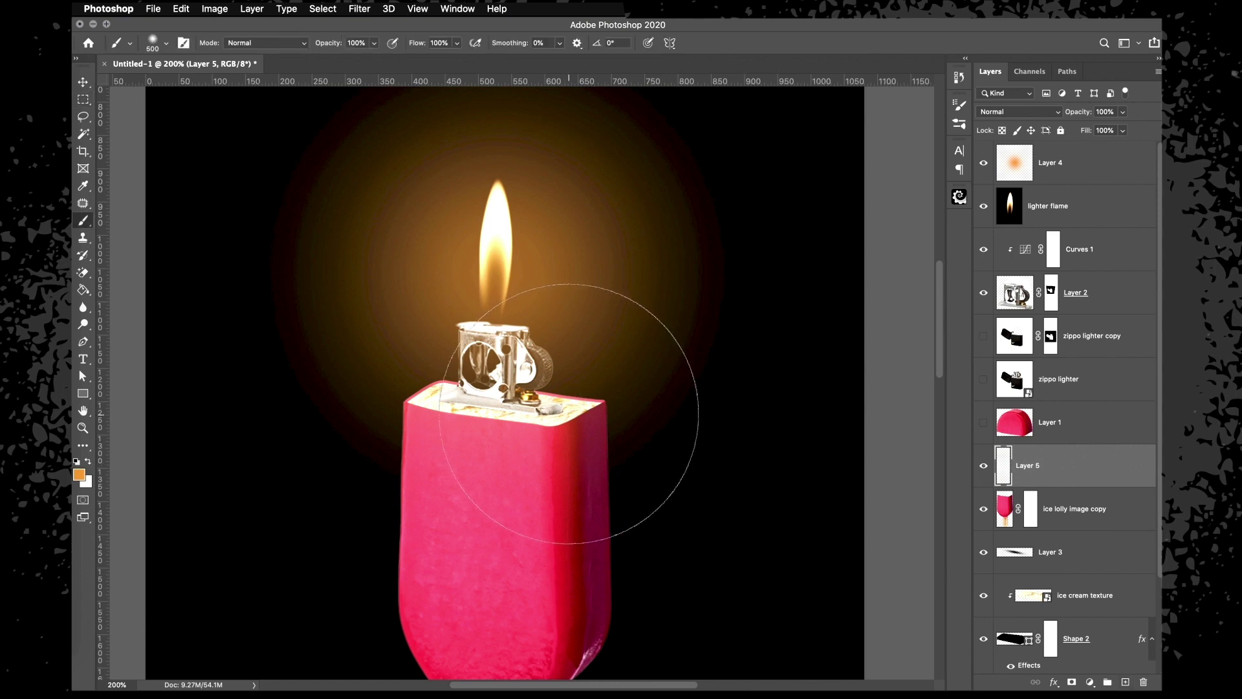
key("bracketleft")
key("bracketleft")
key("bracketleft")
key("bracketleft")
key("bracketleft")
mouse_move(388, 360)
left_mouse_down()
mouse_move(649, 406)
mouse_move(690, 372)
left_mouse_up()
Clip the orange stroke layer to the ice lolly copy and set its blend mode to Saturation
right_click(1084, 463)
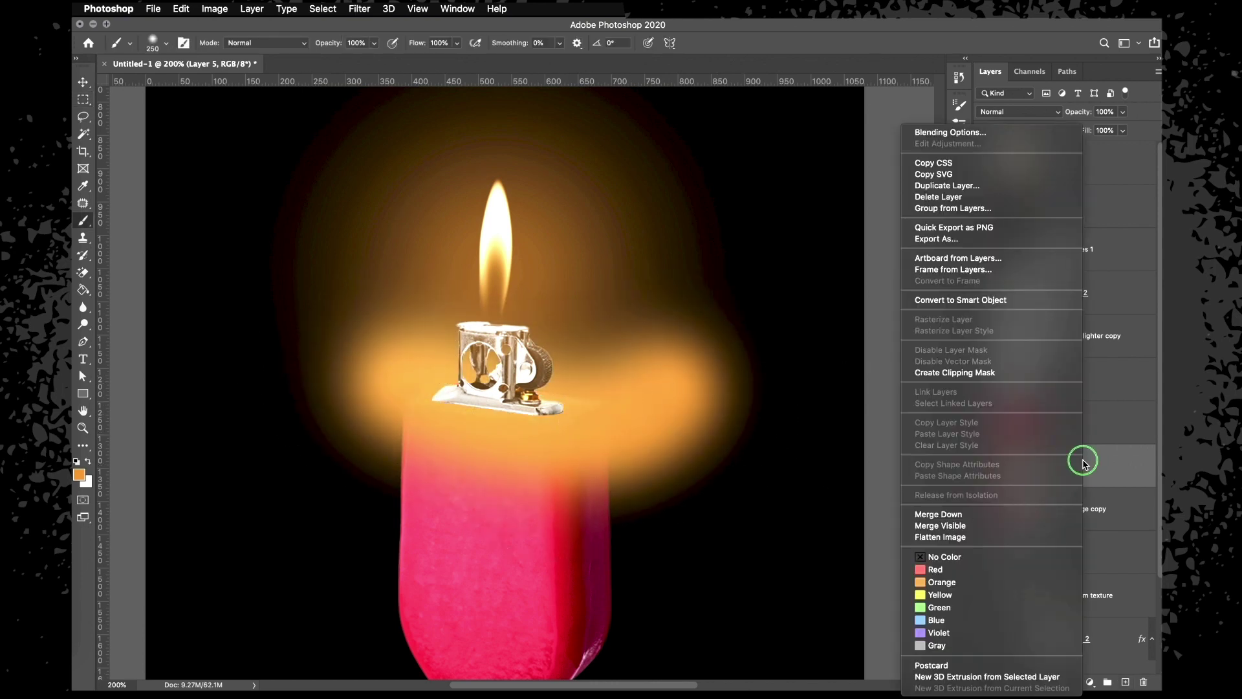
left_click(1004, 374)
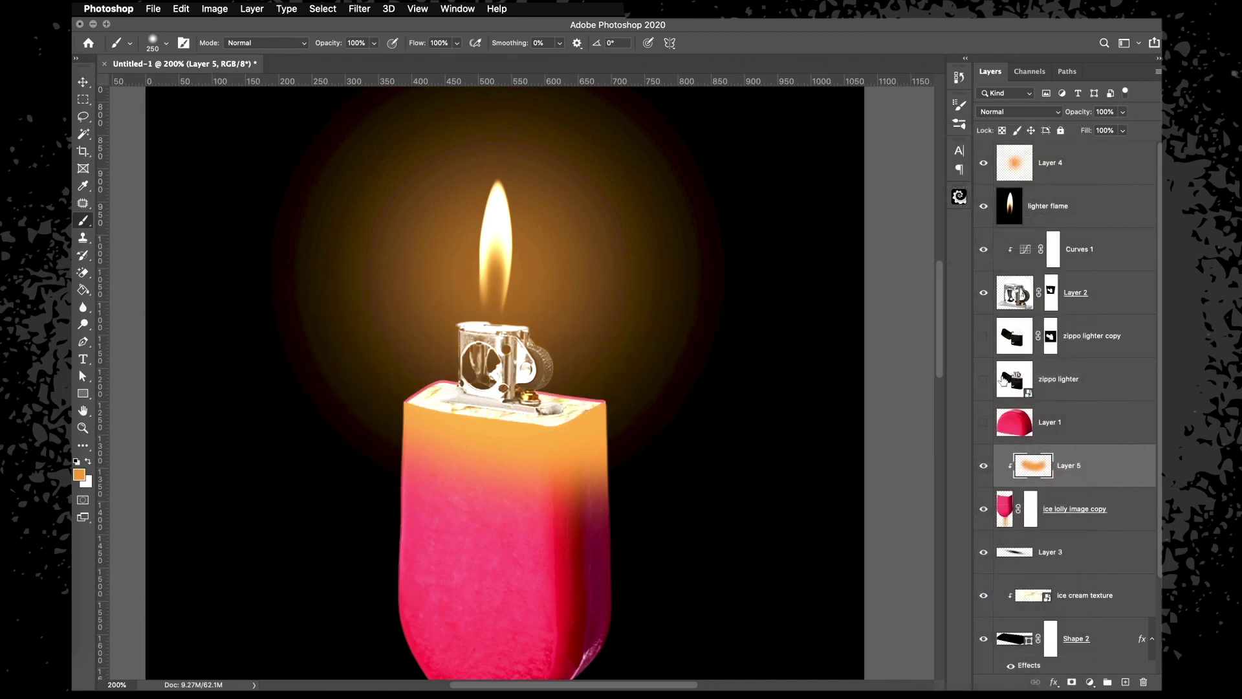
left_click(1018, 111)
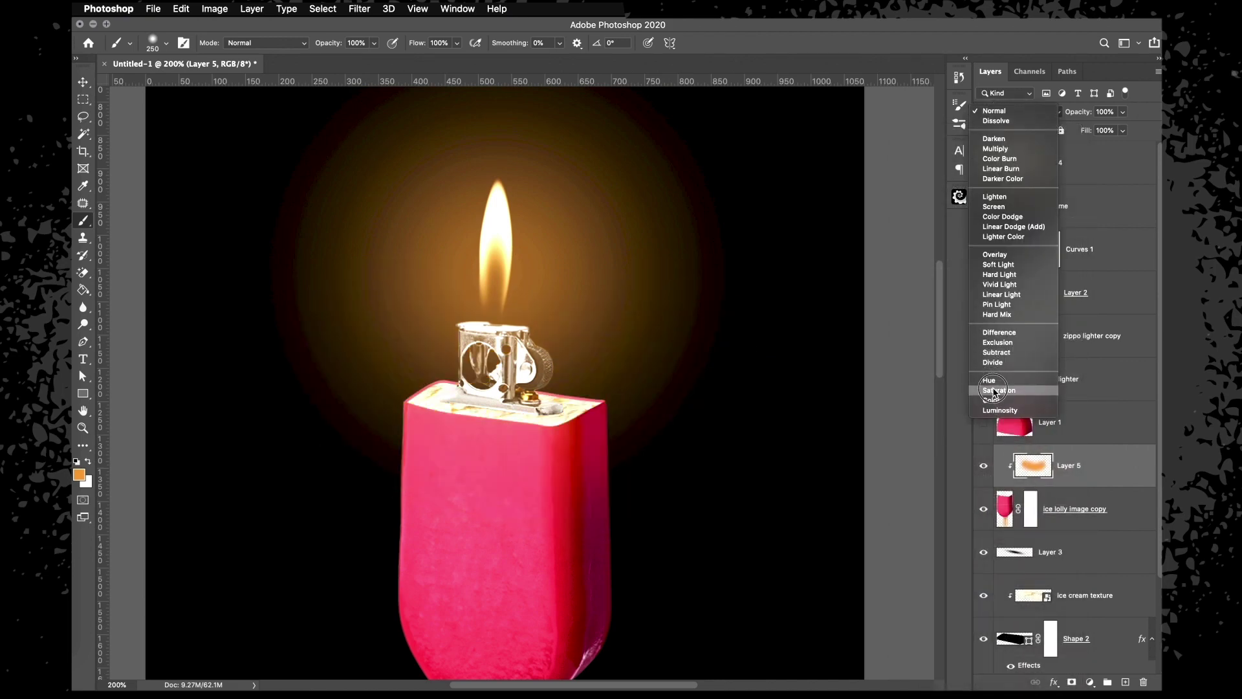
left_click(994, 391)
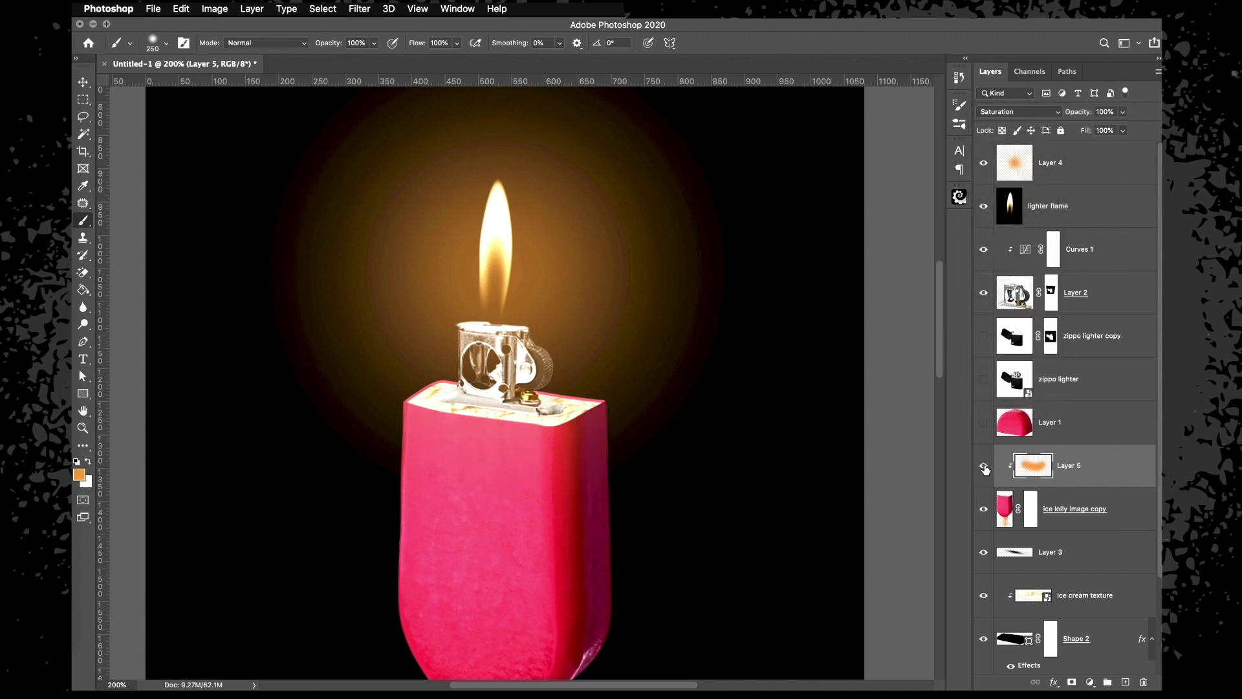
Compare the lolly with and without the clipped orange layer
left_click(984, 466)
left_click(984, 466)
left_click(984, 466)
left_click(984, 466)
left_click(984, 466)
left_click(984, 466)
left_click(984, 466)
Give the ice lolly copy an unreversed linear black-to-white Gradient Overlay and shift the gradient slightly downward
key("super+minus")
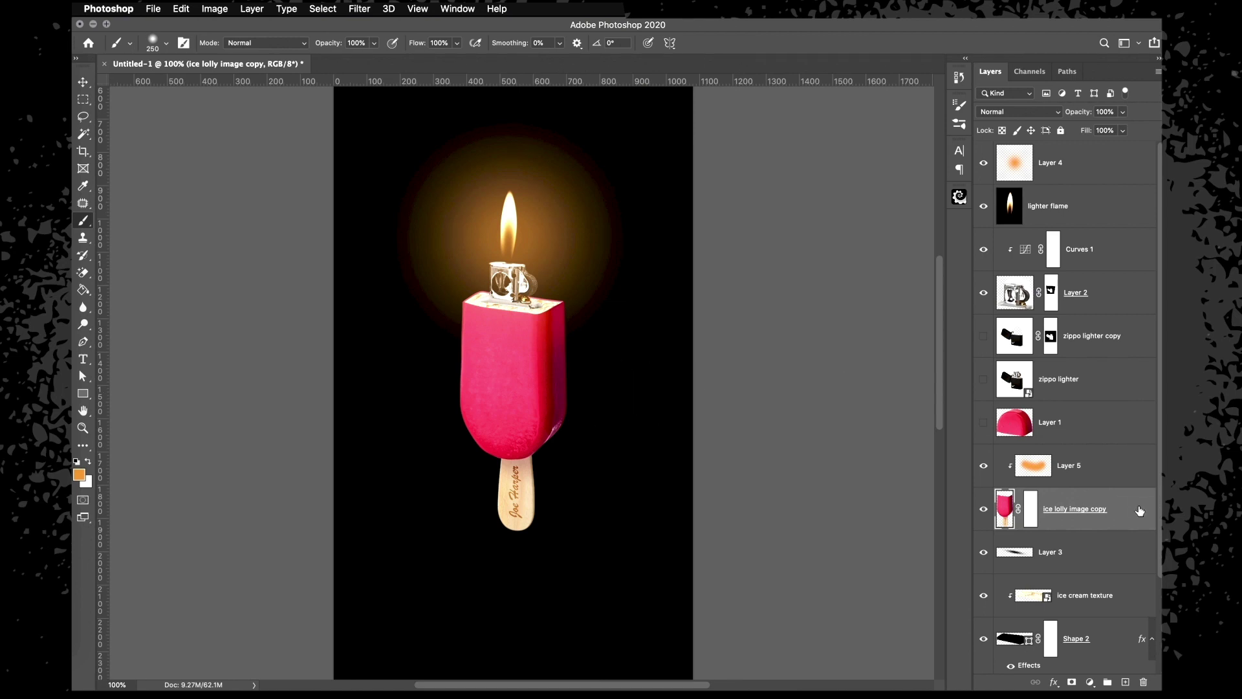
double_click(1140, 510)
left_click(685, 417)
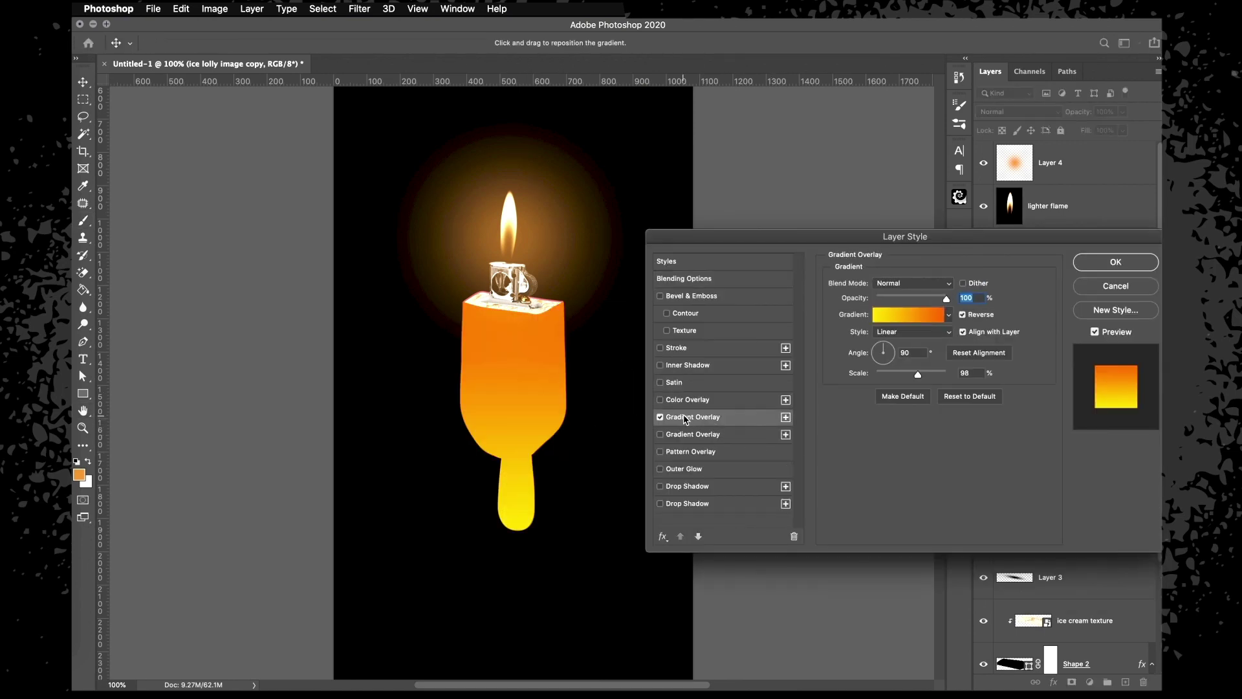
left_click(948, 316)
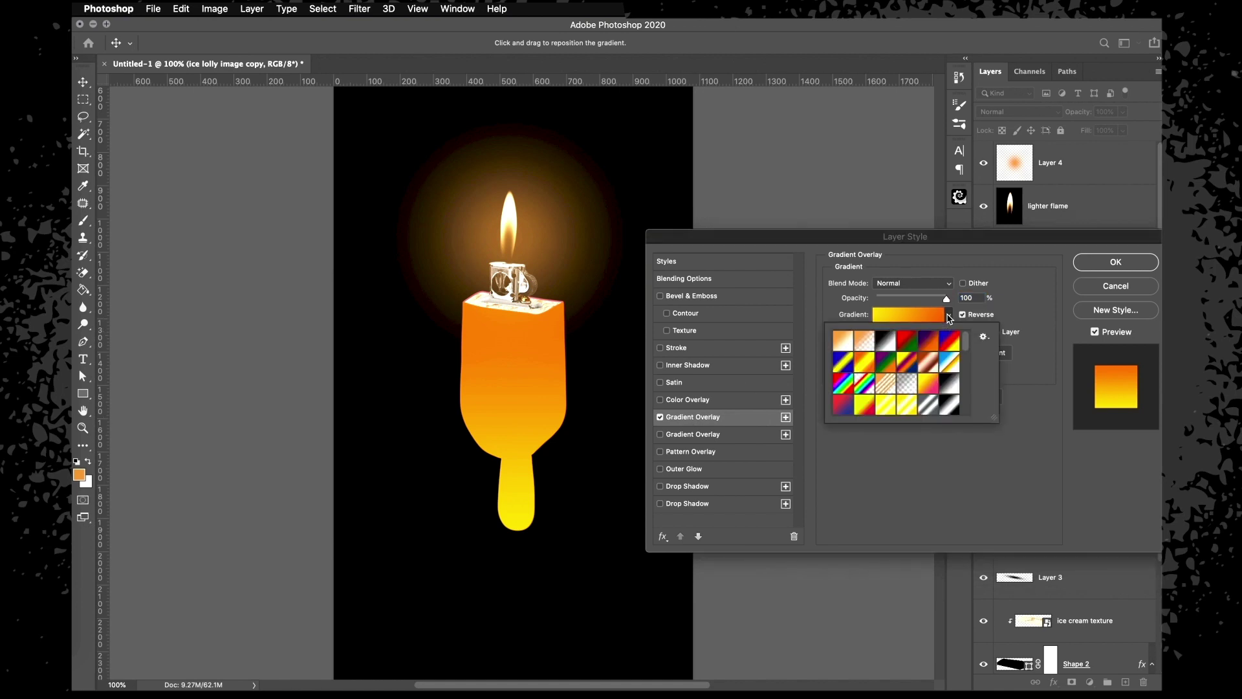
left_click(888, 339)
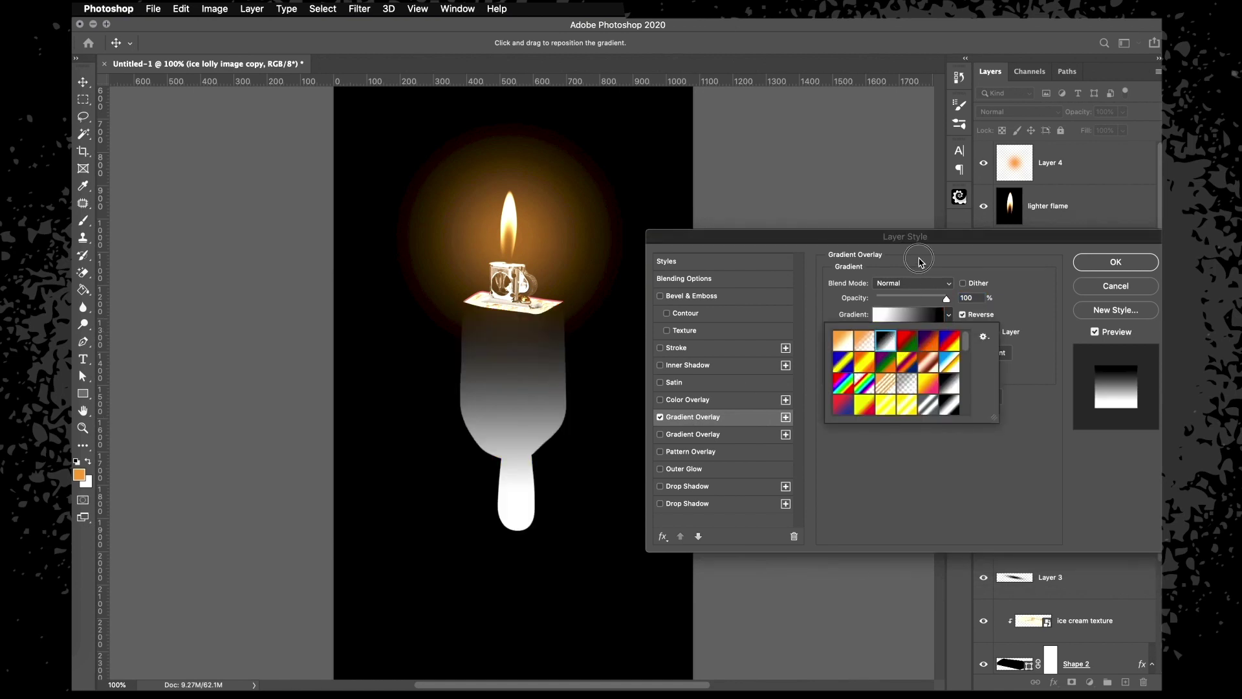
left_click(932, 294)
left_click(962, 315)
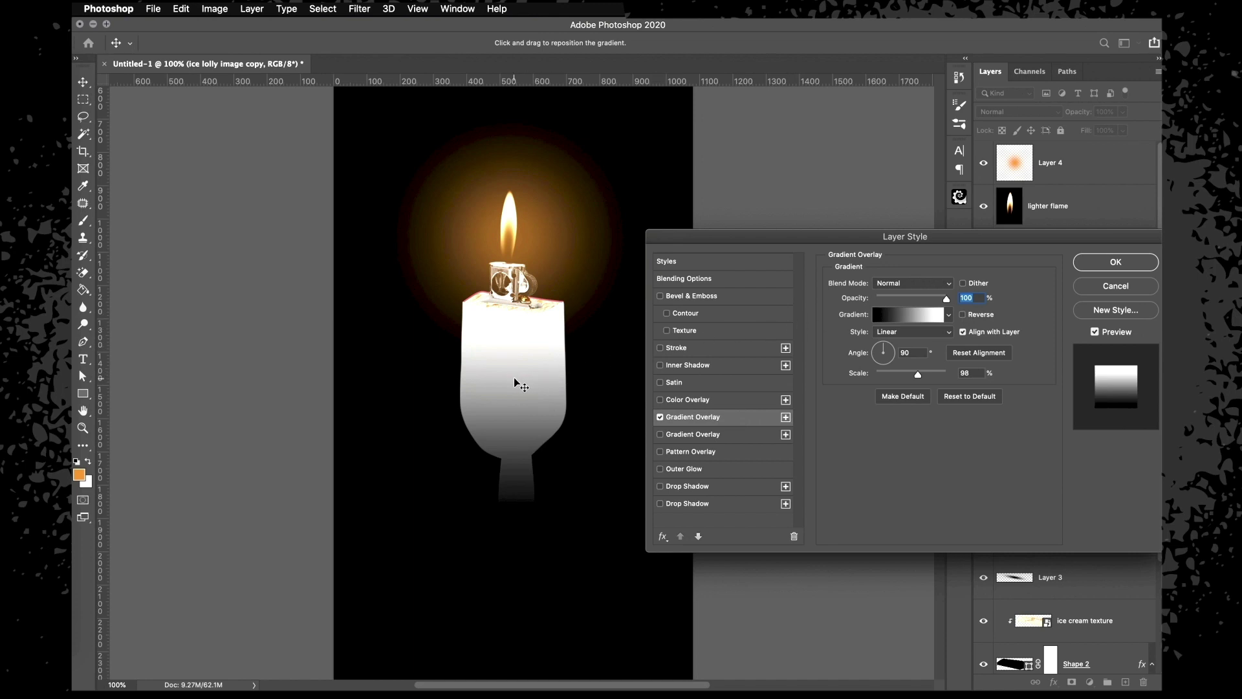
mouse_move(516, 383)
left_mouse_down()
mouse_move(511, 291)
mouse_move(519, 431)
mouse_move(518, 361)
mouse_move(519, 416)
mouse_move(519, 388)
left_mouse_up()
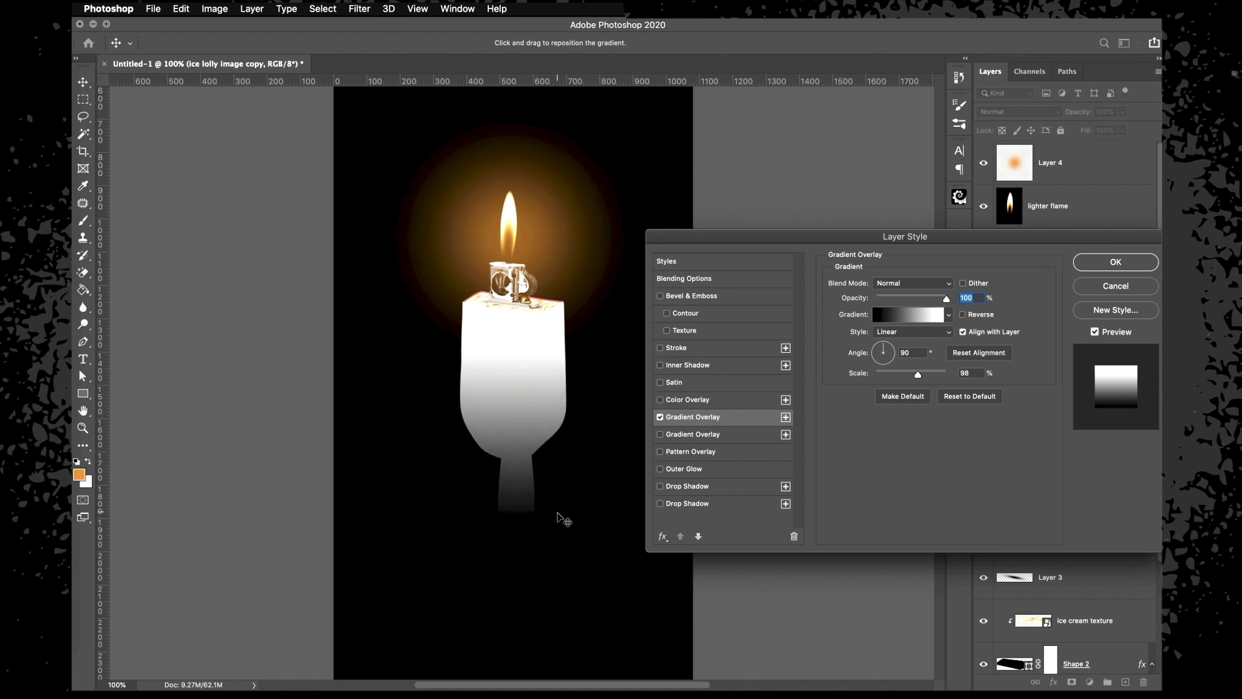
Try Multiply on the ice lolly copy's Gradient Overlay, switch it to Color Burn, and lower its opacity to 62%
left_click(918, 284)
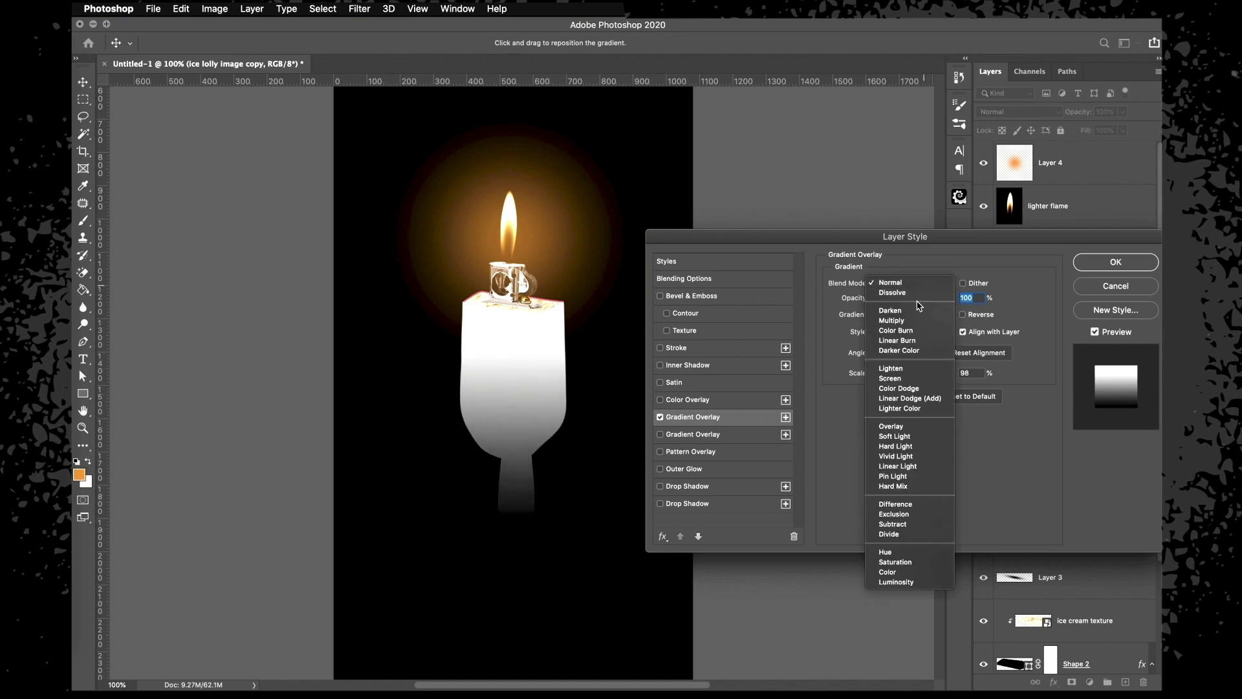
left_click(892, 320)
left_click(908, 289)
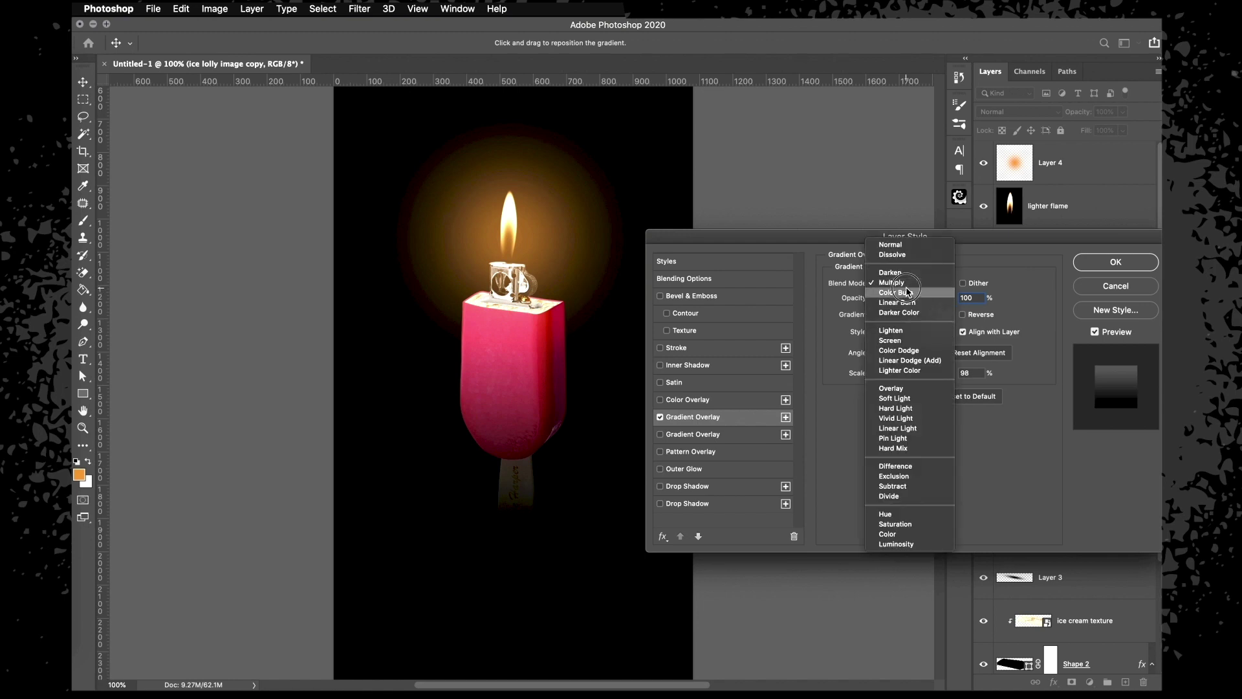
left_click(907, 293)
left_click(924, 300)
left_click_drag(925, 302, 921, 304)
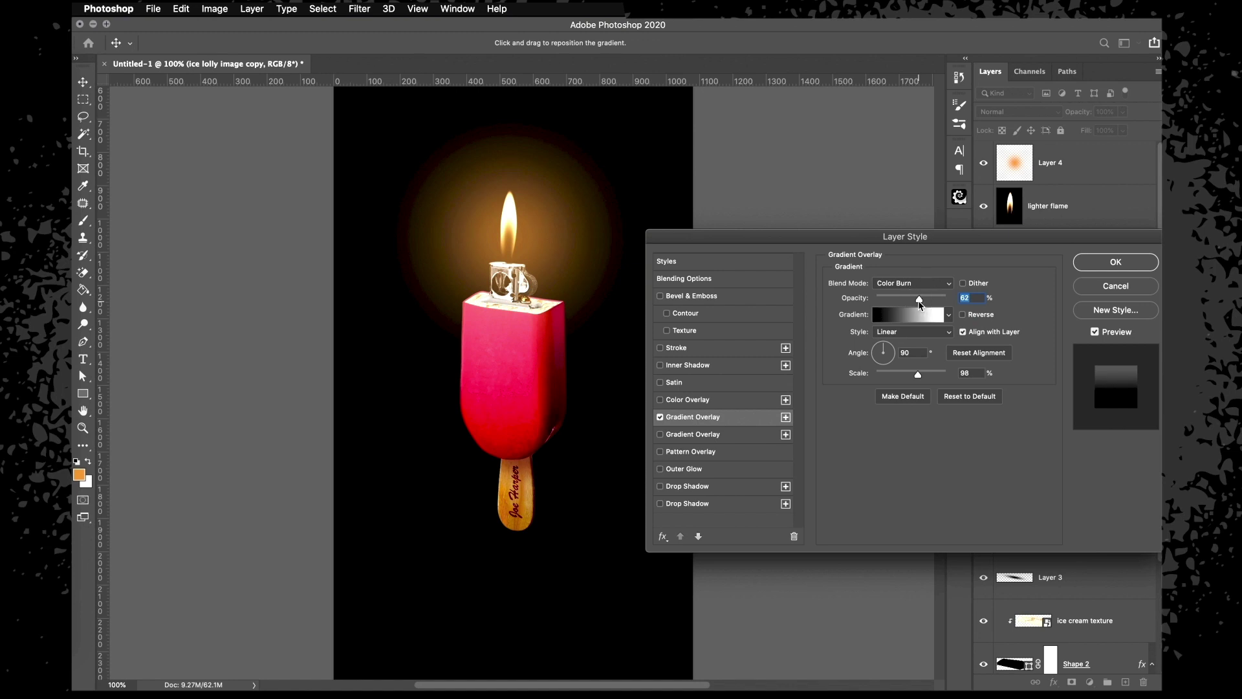
Keep the vertical Gradient Overlay on Color Burn, lower its opacity to 53%, and compare the lolly with and without it
left_click(907, 282)
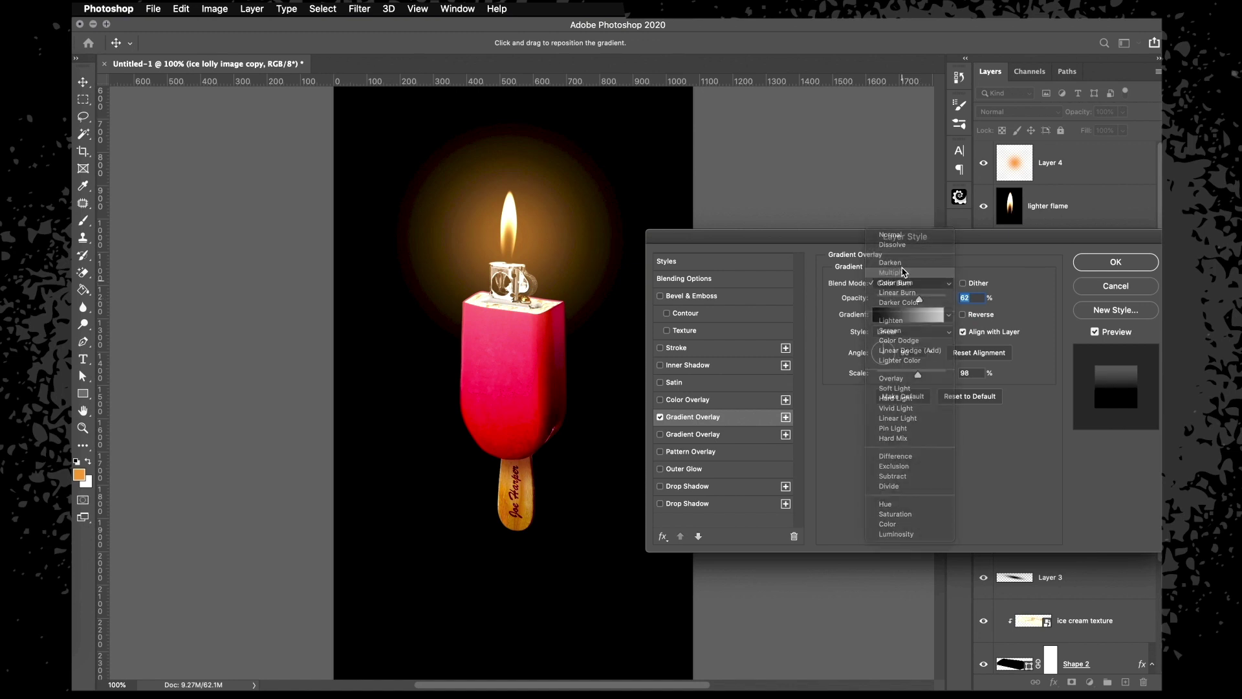
left_click(904, 272)
left_click(920, 284)
left_click(920, 296)
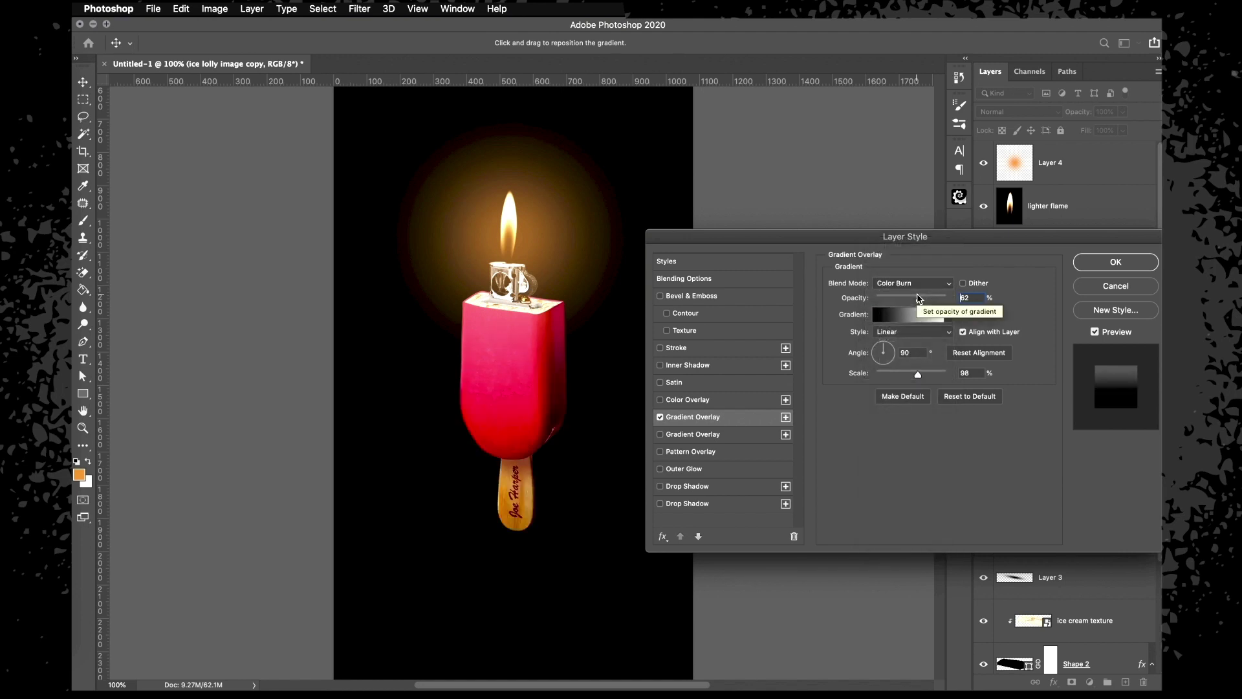
left_click(918, 299)
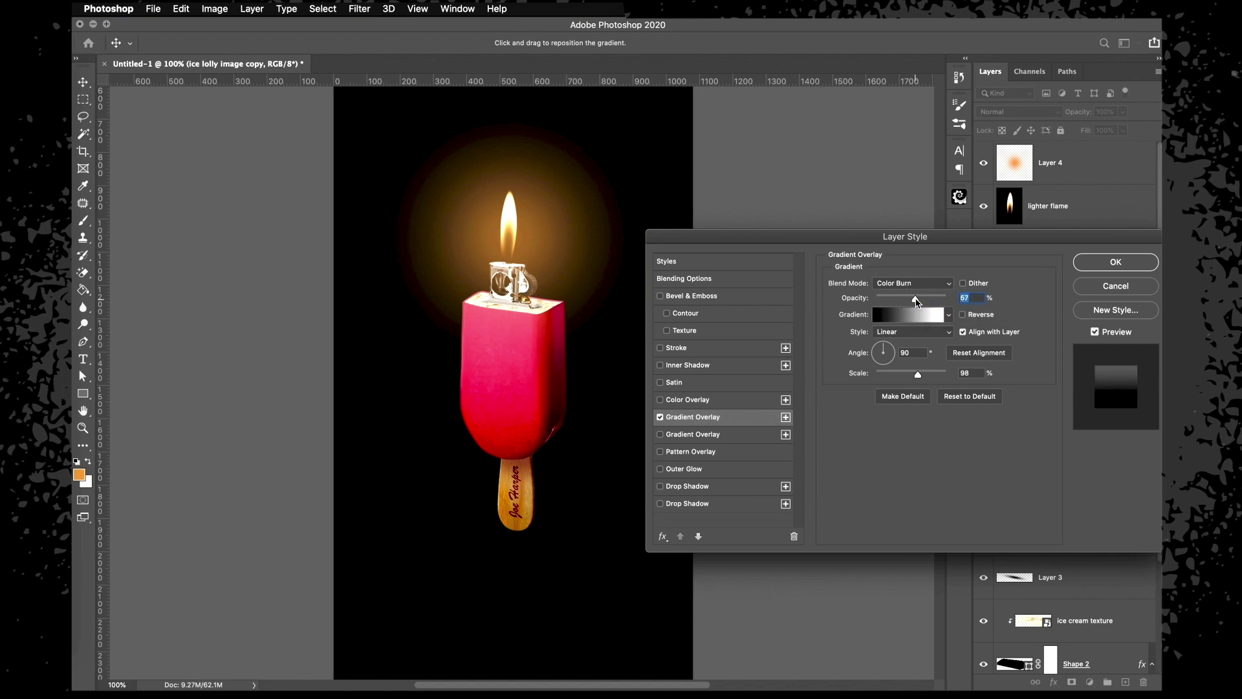
left_click_drag(916, 299, 913, 299)
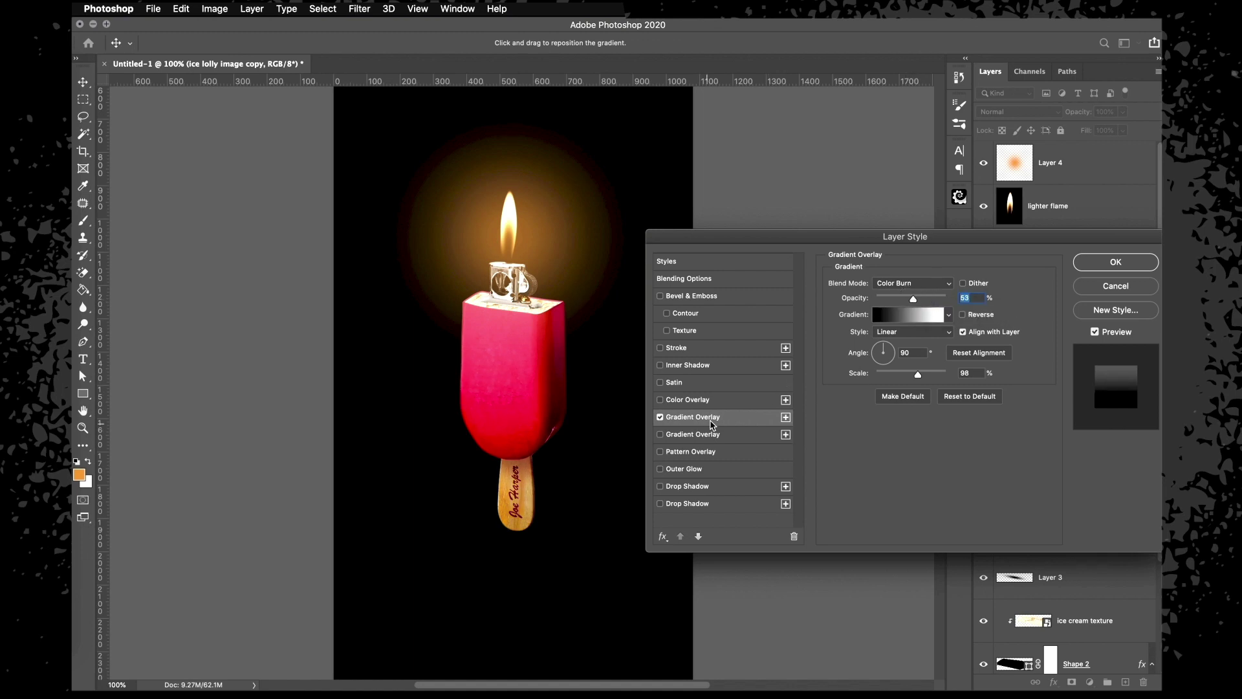
left_click(660, 417)
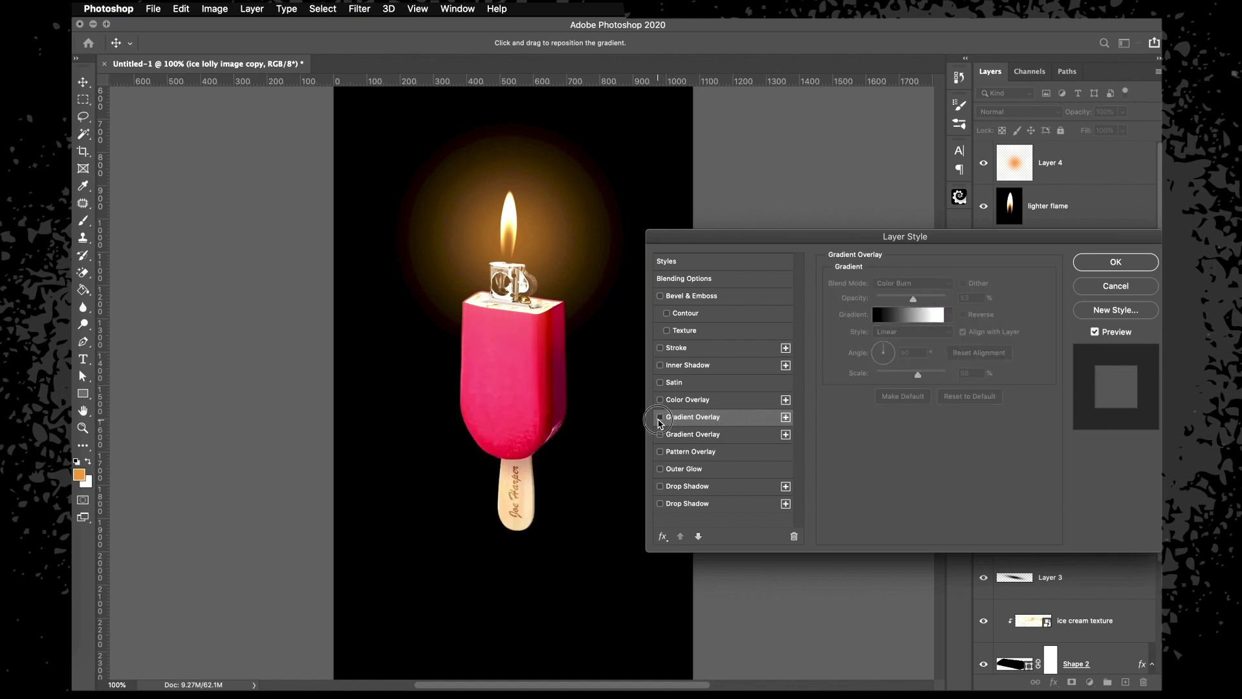
left_click(660, 418)
Enable the second Gradient Overlay in Multiply mode, shift its shading to the lolly's right edge, and set its opacity to 73%
left_click(660, 435)
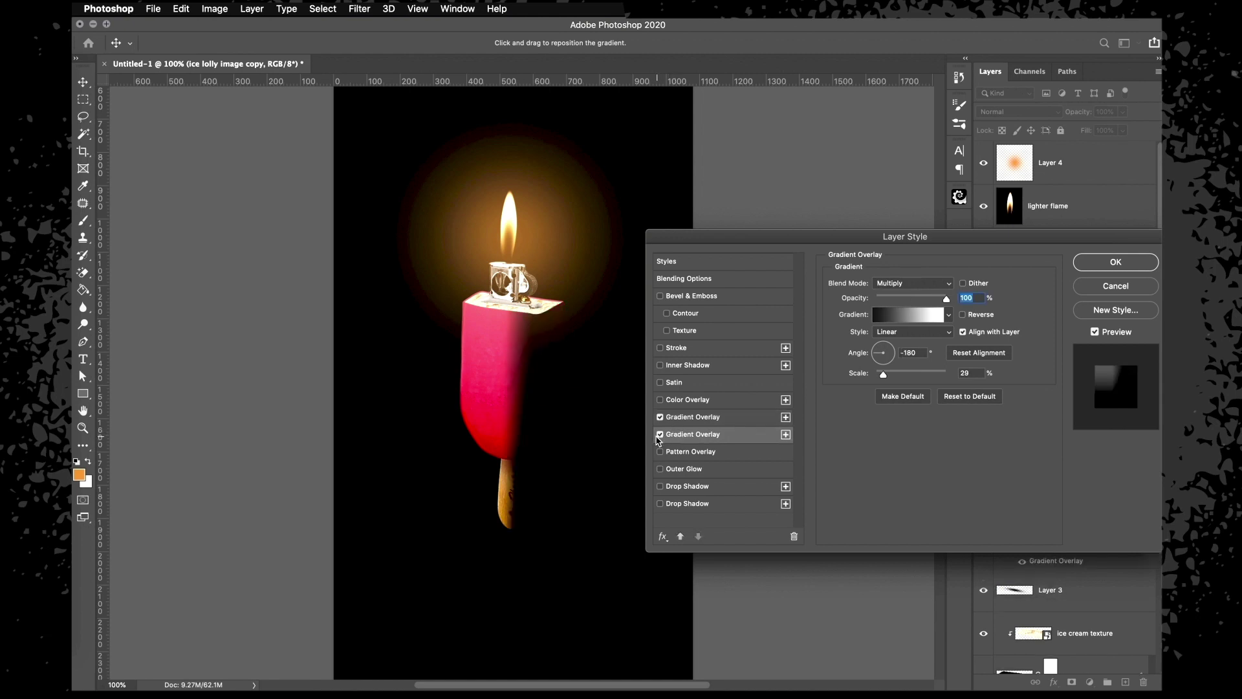
left_click_drag(534, 396, 561, 396)
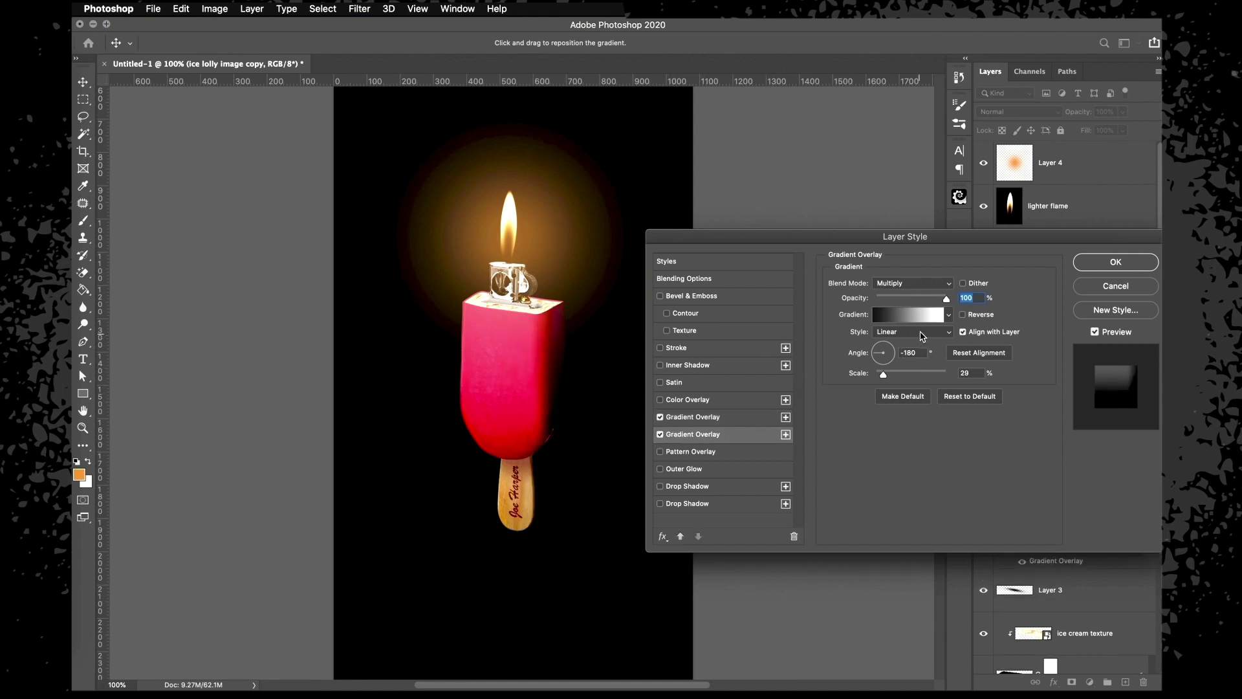
left_click(922, 286)
left_click(923, 283)
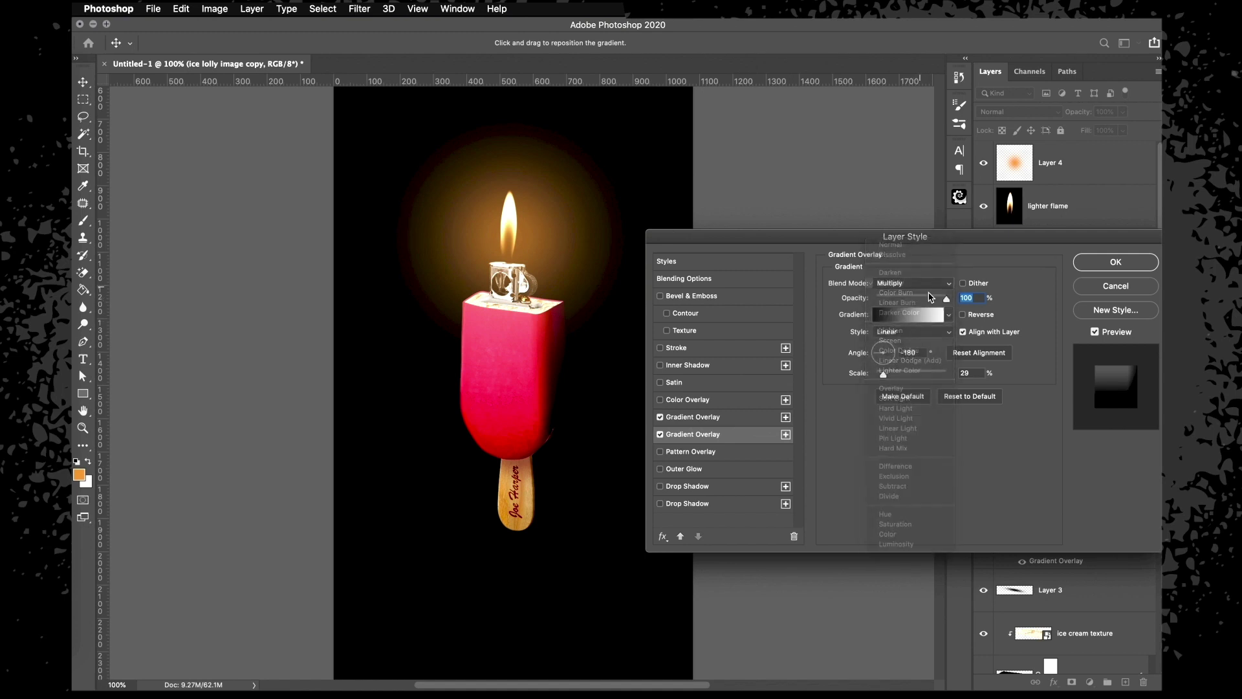
left_click_drag(946, 299, 927, 298)
Compare the lolly with each Gradient Overlay off and on, and apply the layer style with both enabled
left_click(661, 435)
left_click(660, 435)
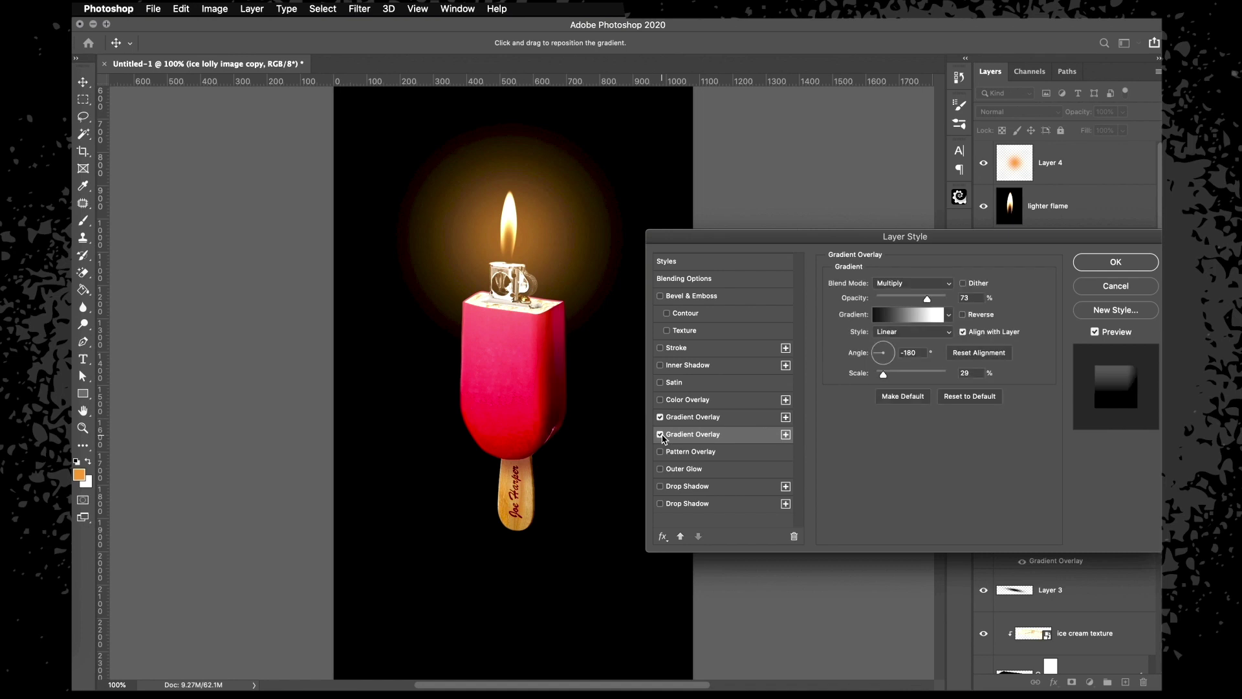
left_click(661, 421)
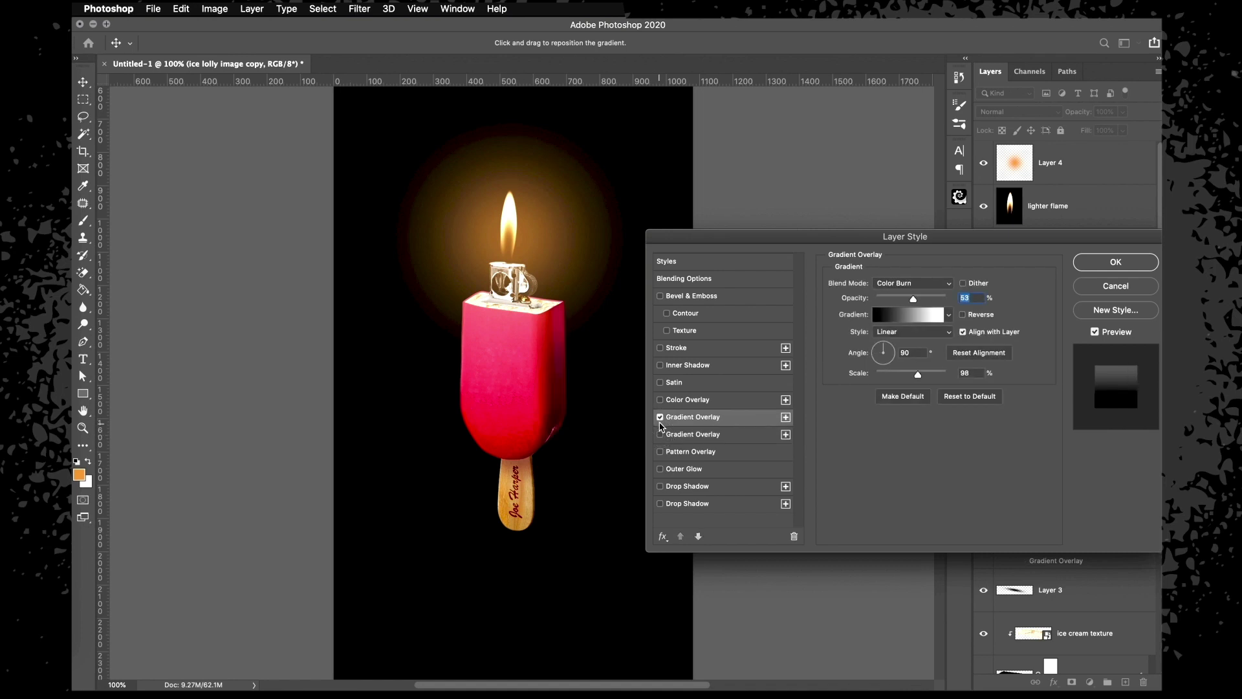
left_click(661, 418)
left_click(660, 418)
left_click(660, 435)
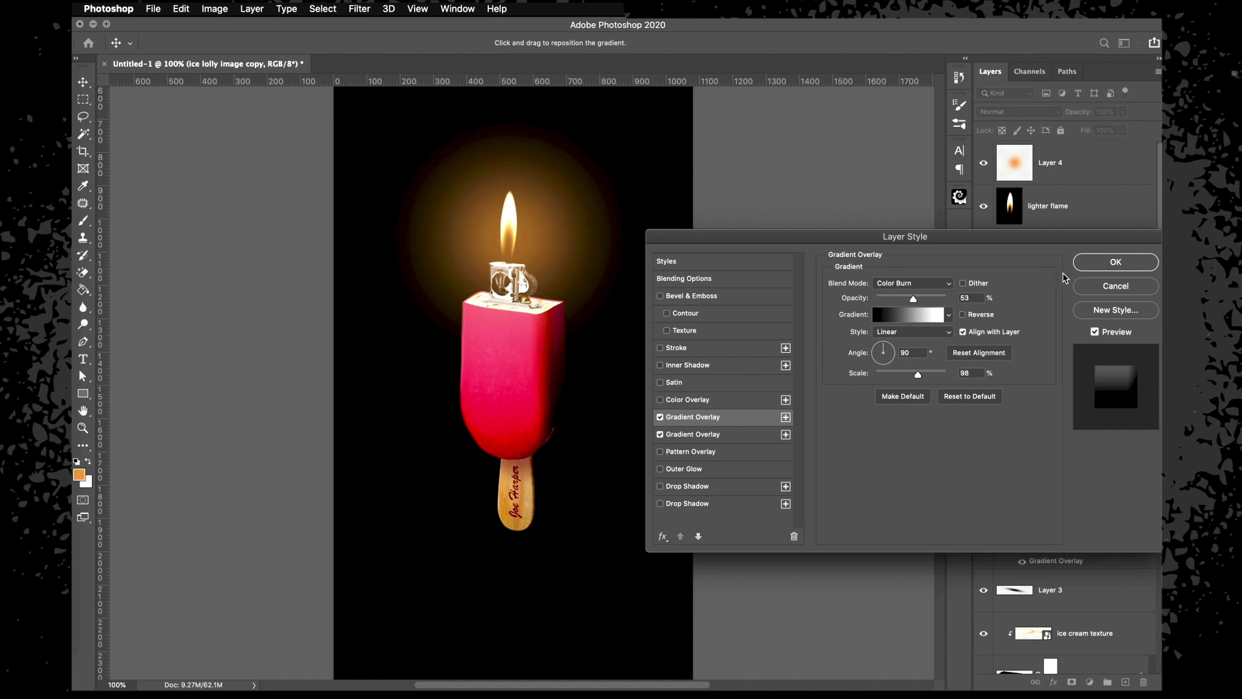
left_click(1102, 265)
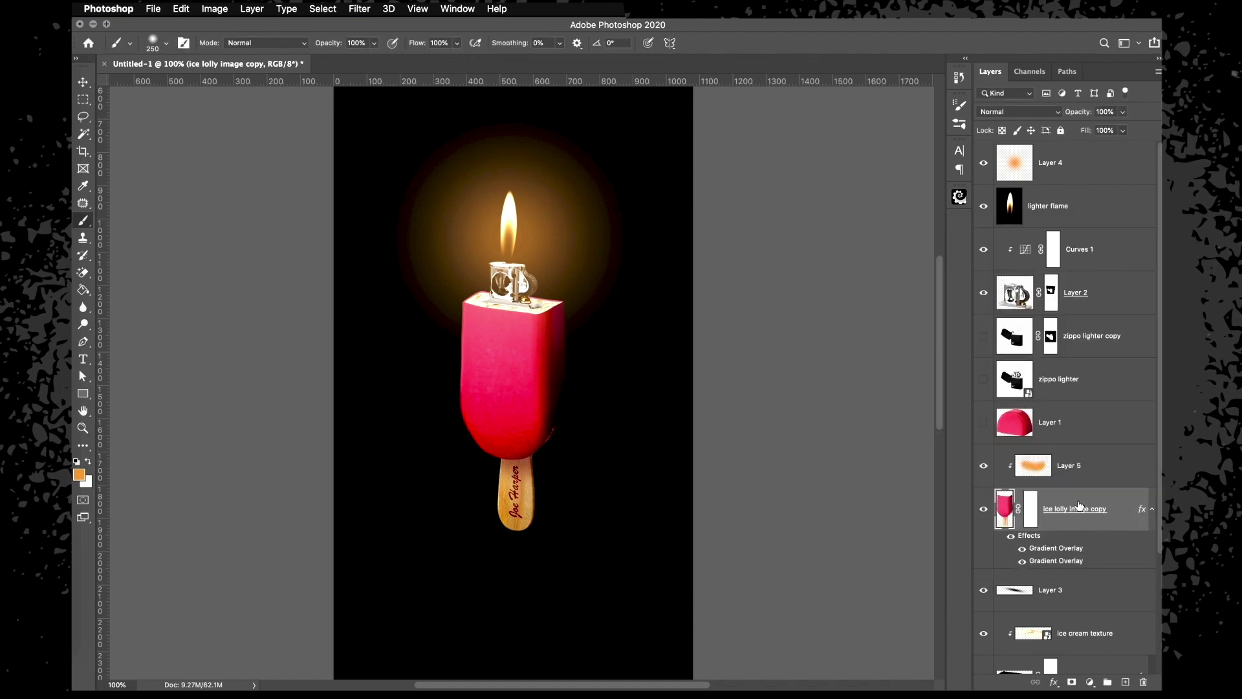
Give the Background copy layer a Color Overlay in pink d44c64 sampled from the front of the lolly
scroll(1079, 506, "down", 4)
left_click(1081, 598)
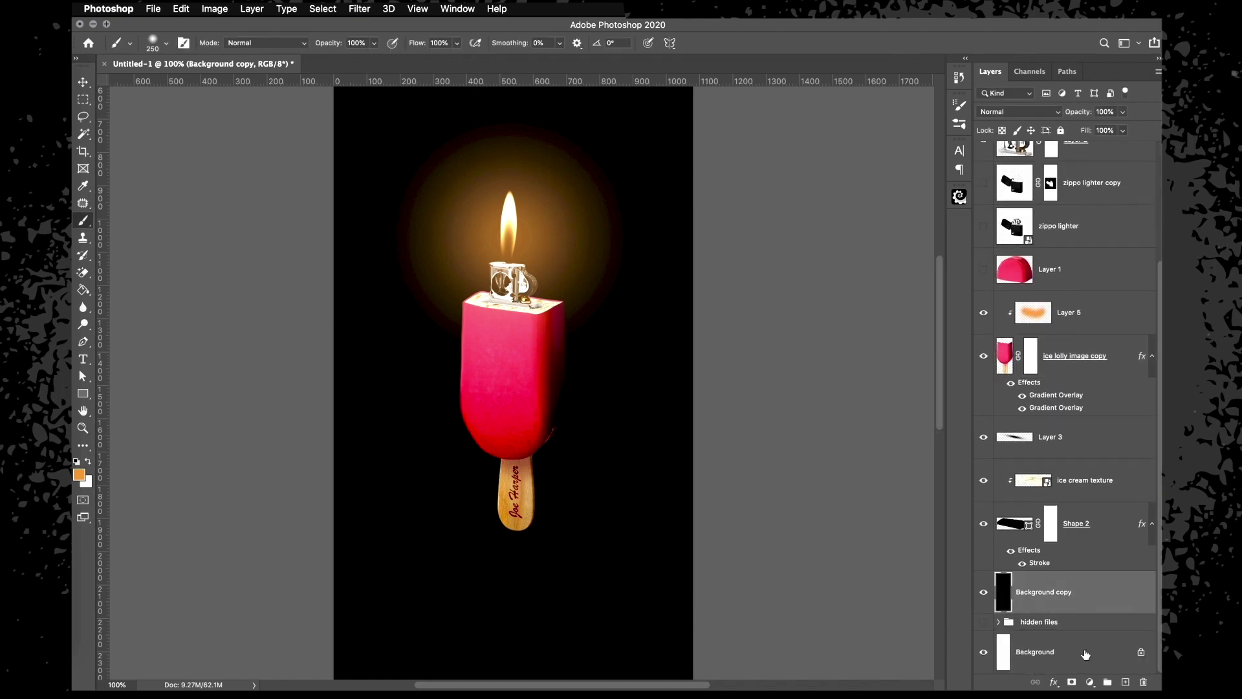
double_click(1105, 604)
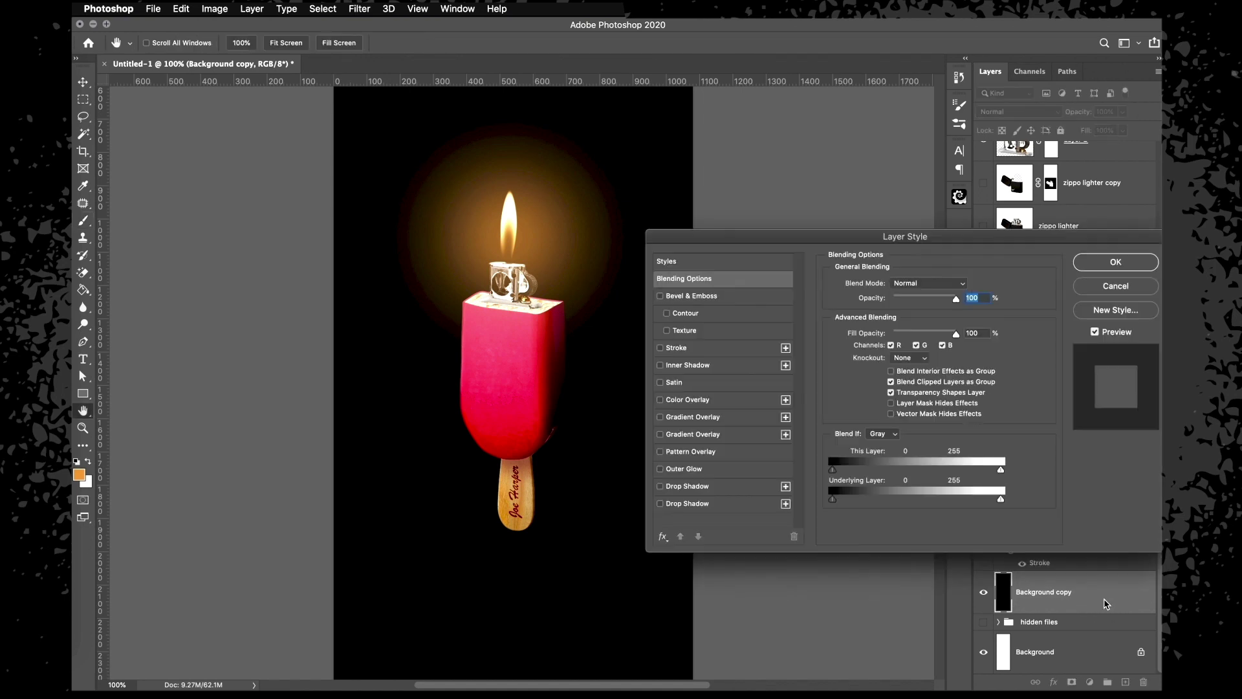
left_click(704, 400)
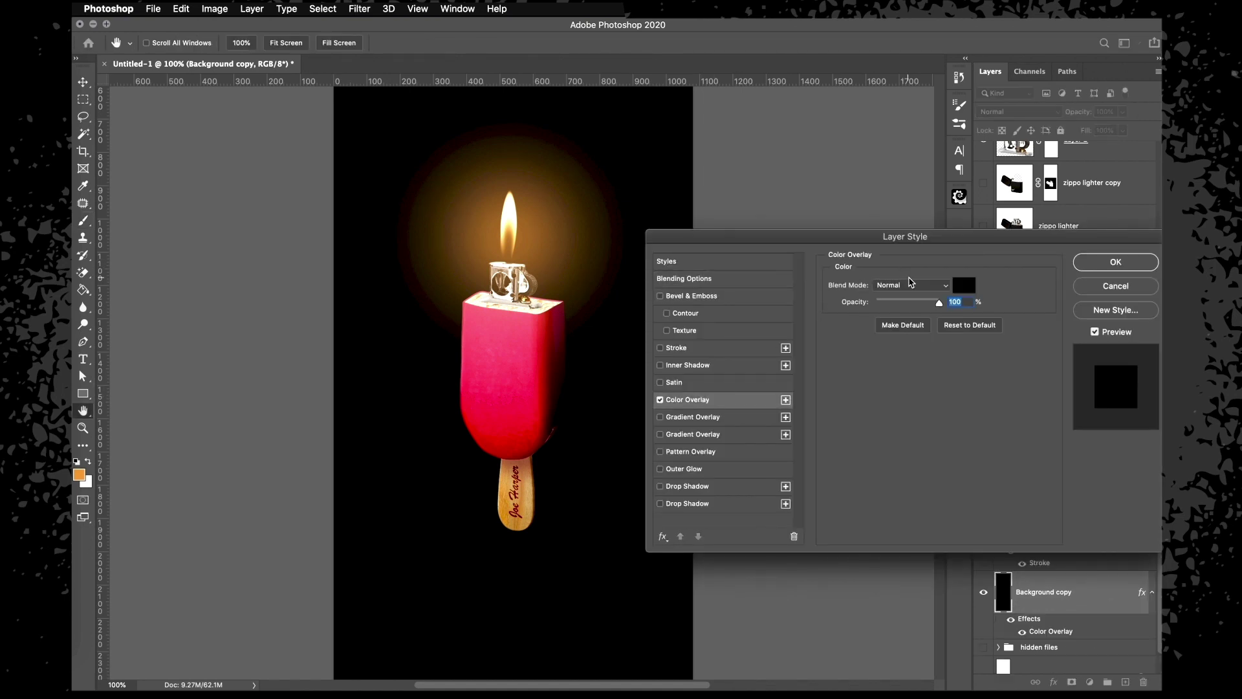
left_click(962, 285)
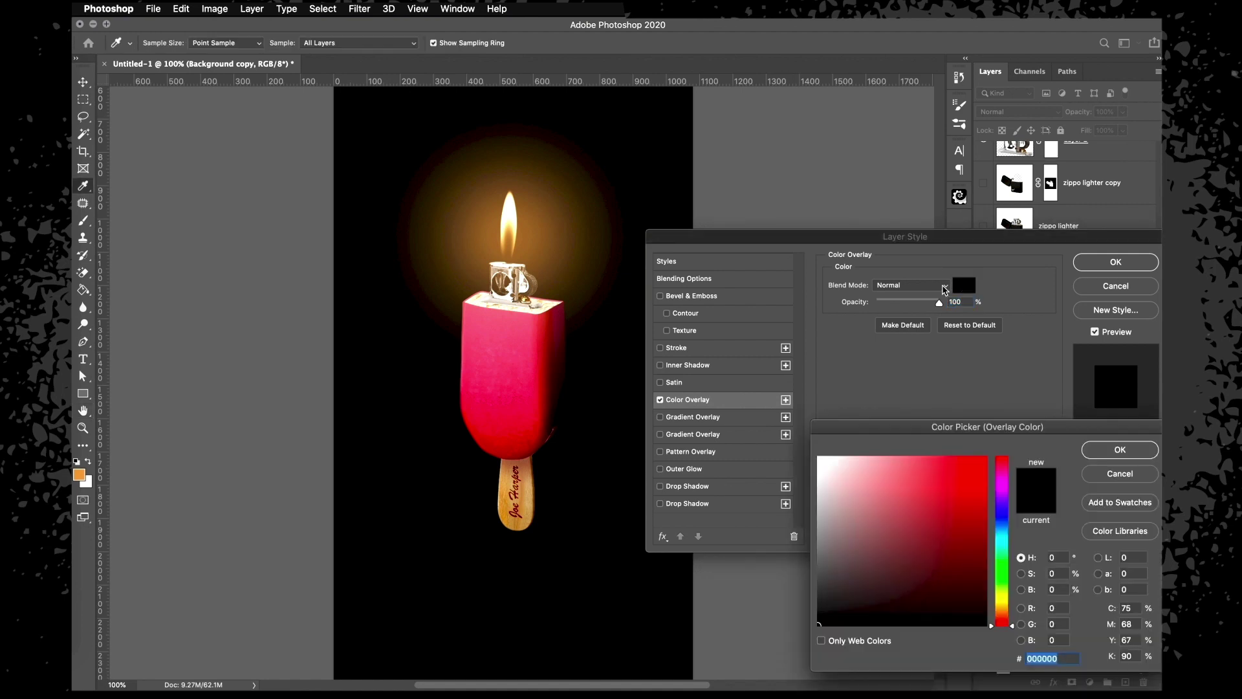
left_click(518, 363)
left_click(508, 412)
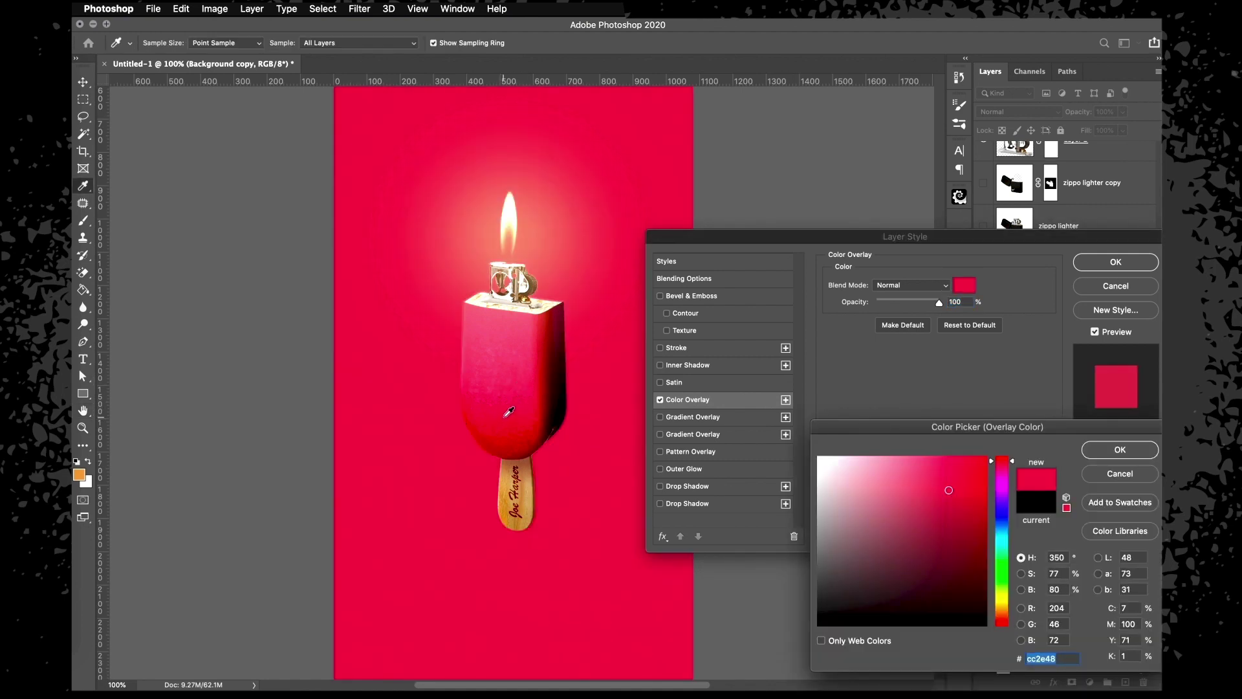
left_click(508, 368)
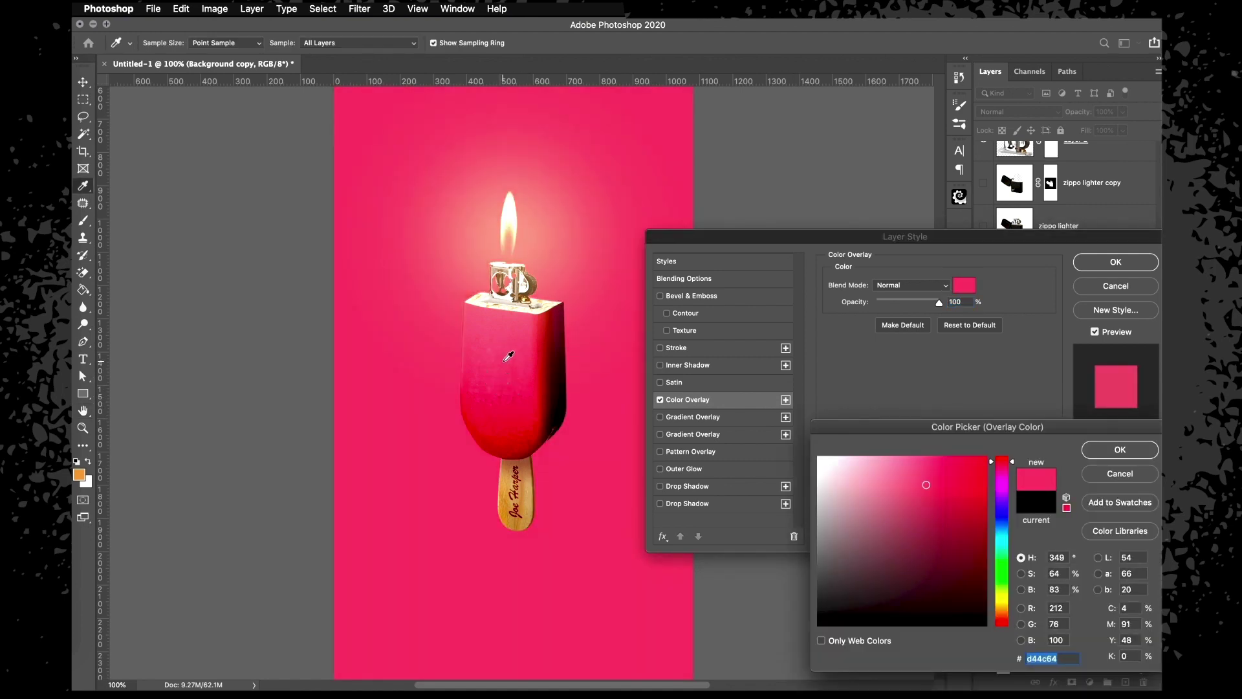
left_click(1098, 450)
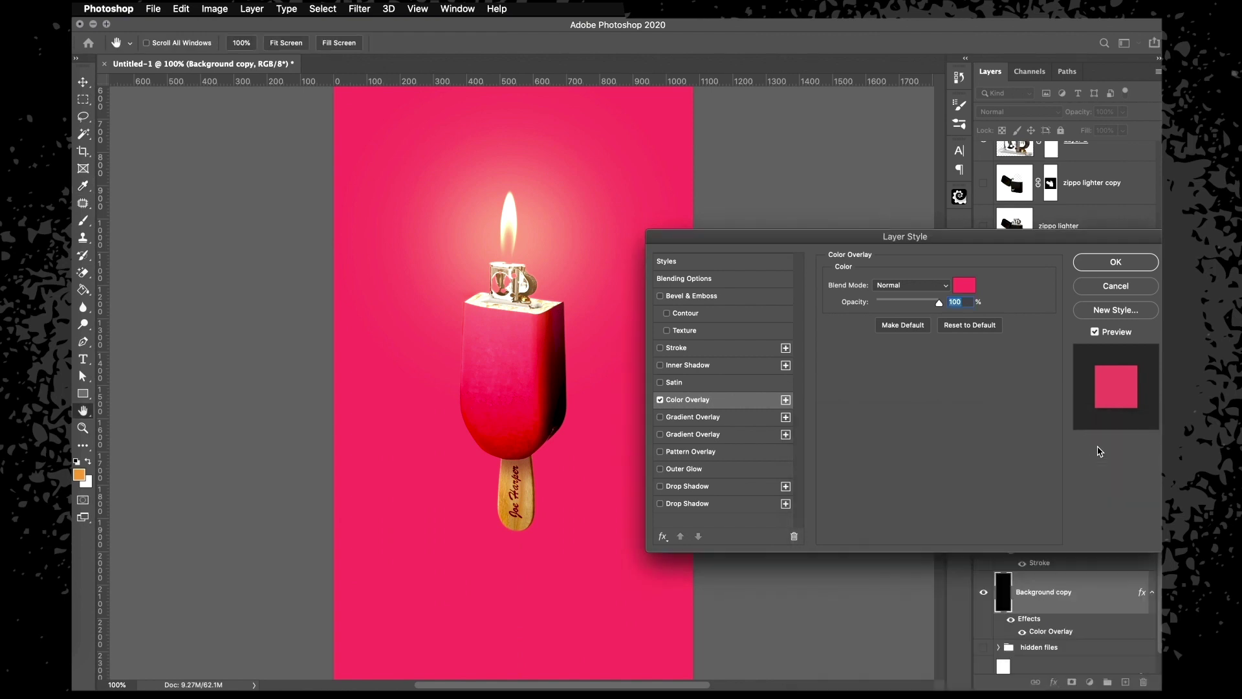
left_click(1119, 264)
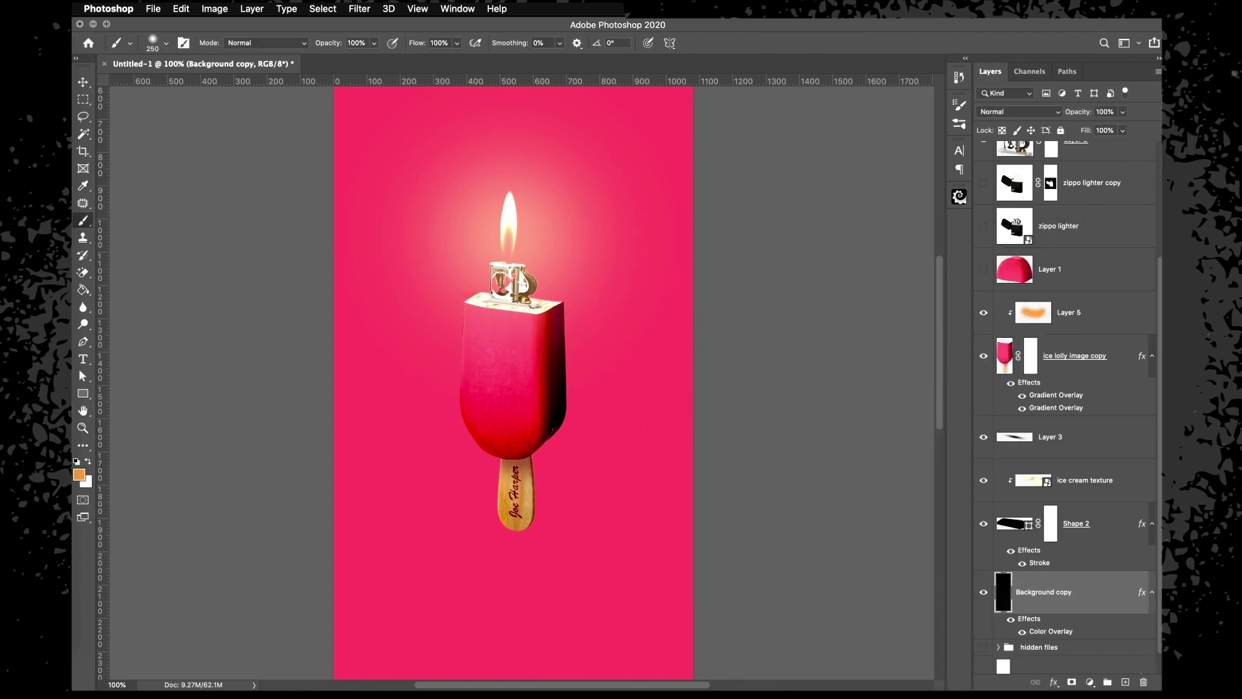
Compare the ice lolly copy against the pink background with its two Gradient Overlays shown and hidden
left_click(1022, 396)
left_click(1023, 408)
left_click(1023, 409)
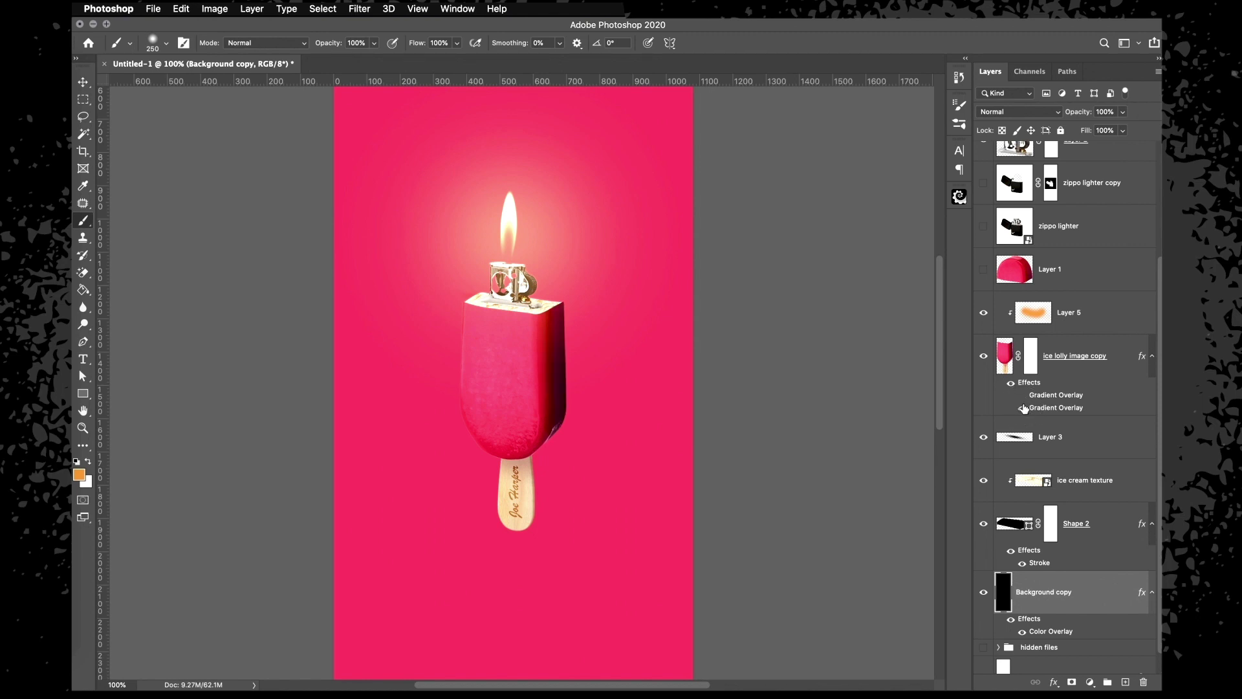
left_click(1022, 395)
left_click(1022, 396)
left_click(1023, 408)
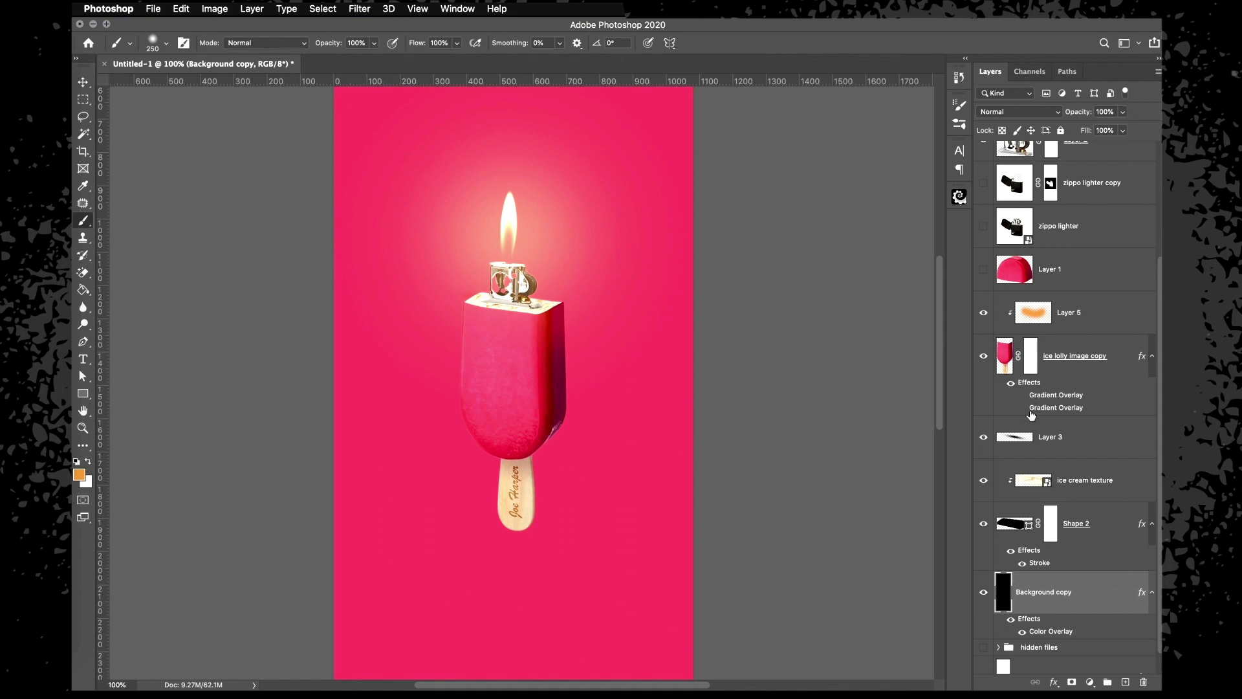
Re-enable both Gradient Overlays on the ice lolly copy, setting the Color Burn one to 34% opacity and the Multiply one to 24%
double_click(1036, 385)
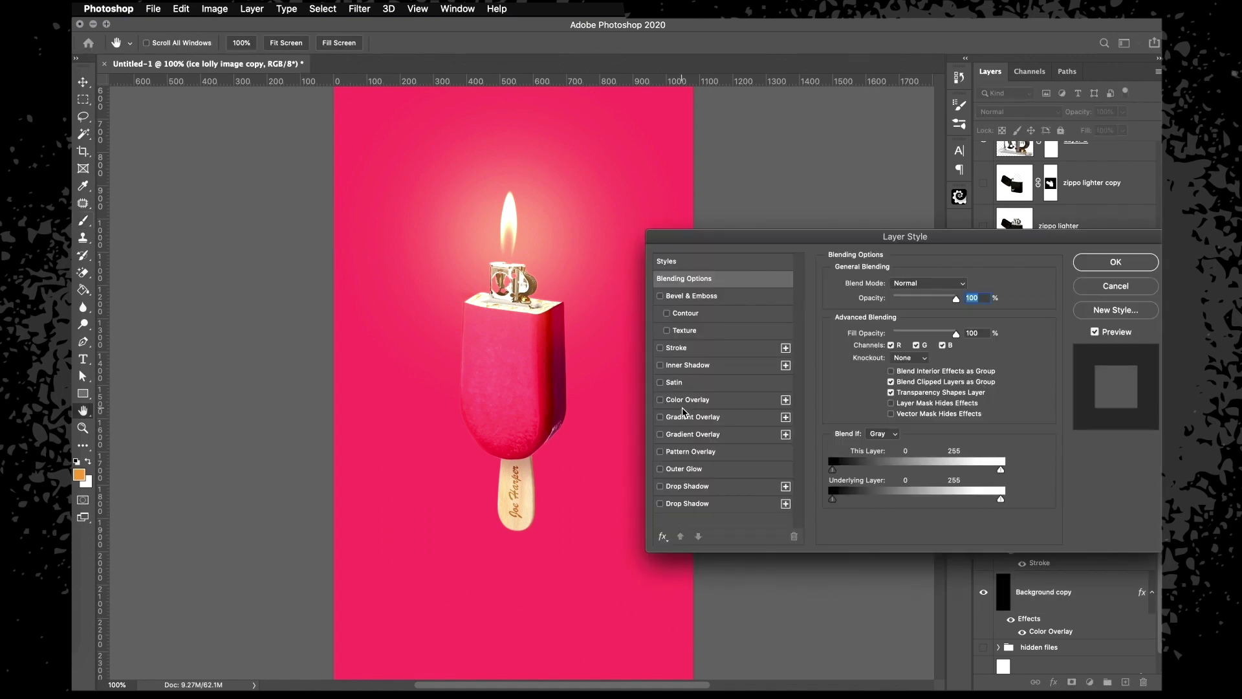
left_click(684, 420)
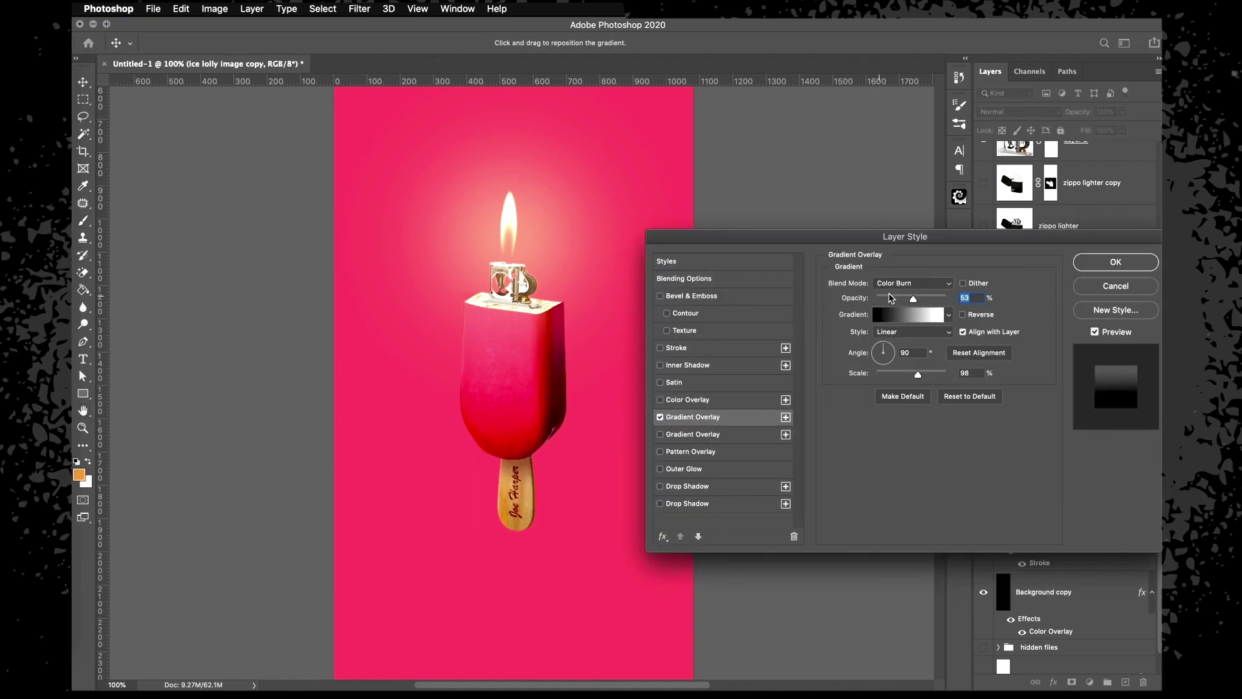
left_click_drag(909, 300, 901, 301)
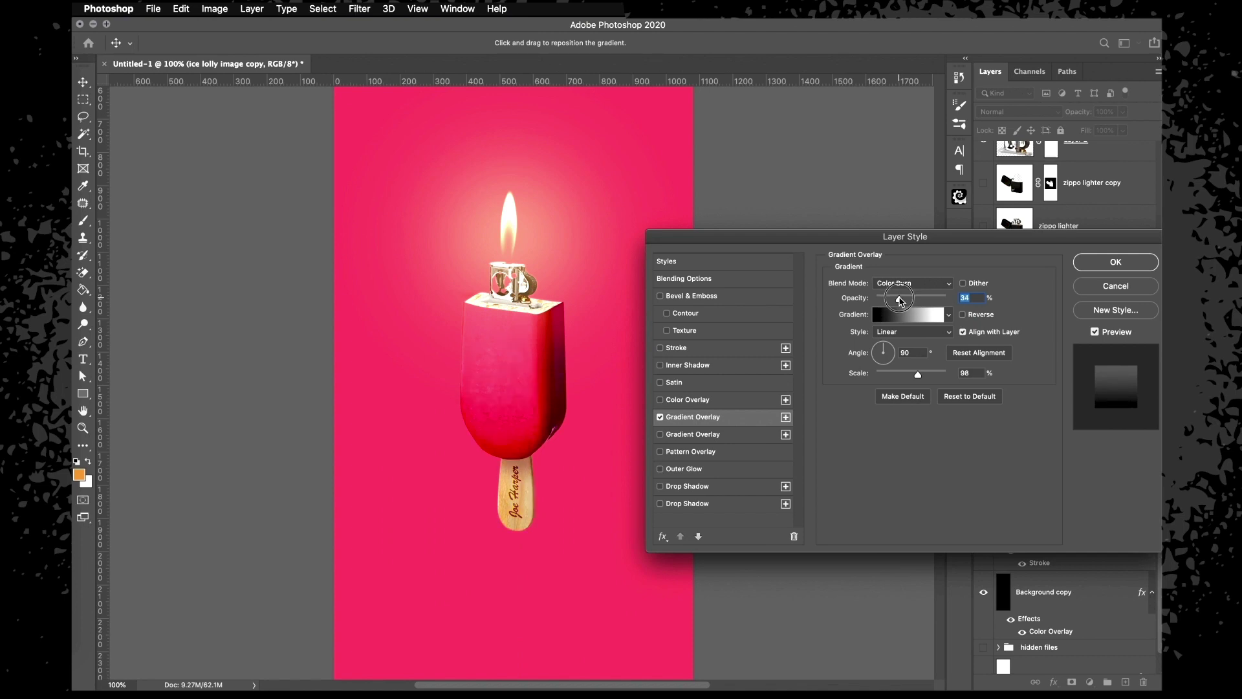
left_click(722, 432)
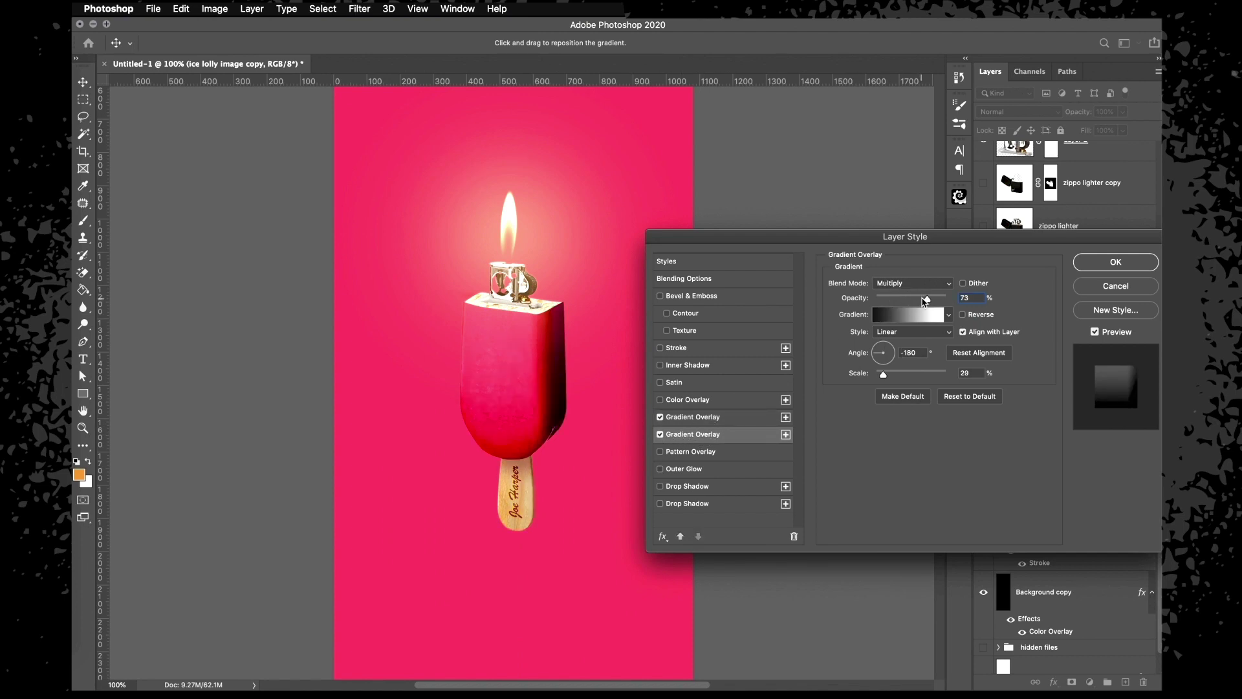
left_click_drag(924, 300, 893, 300)
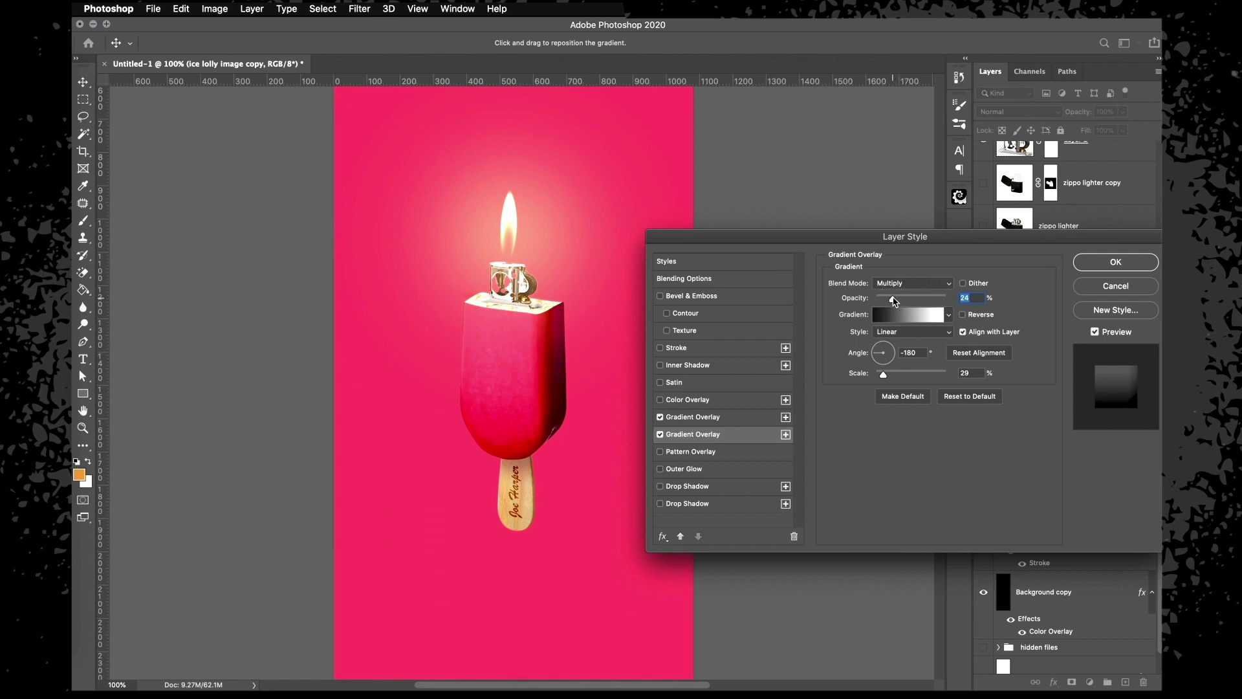
key("Return")
On a new layer above Background copy, paint a single soft white brush dab behind the middle of the lolly
scroll(1052, 523, "down", 1)
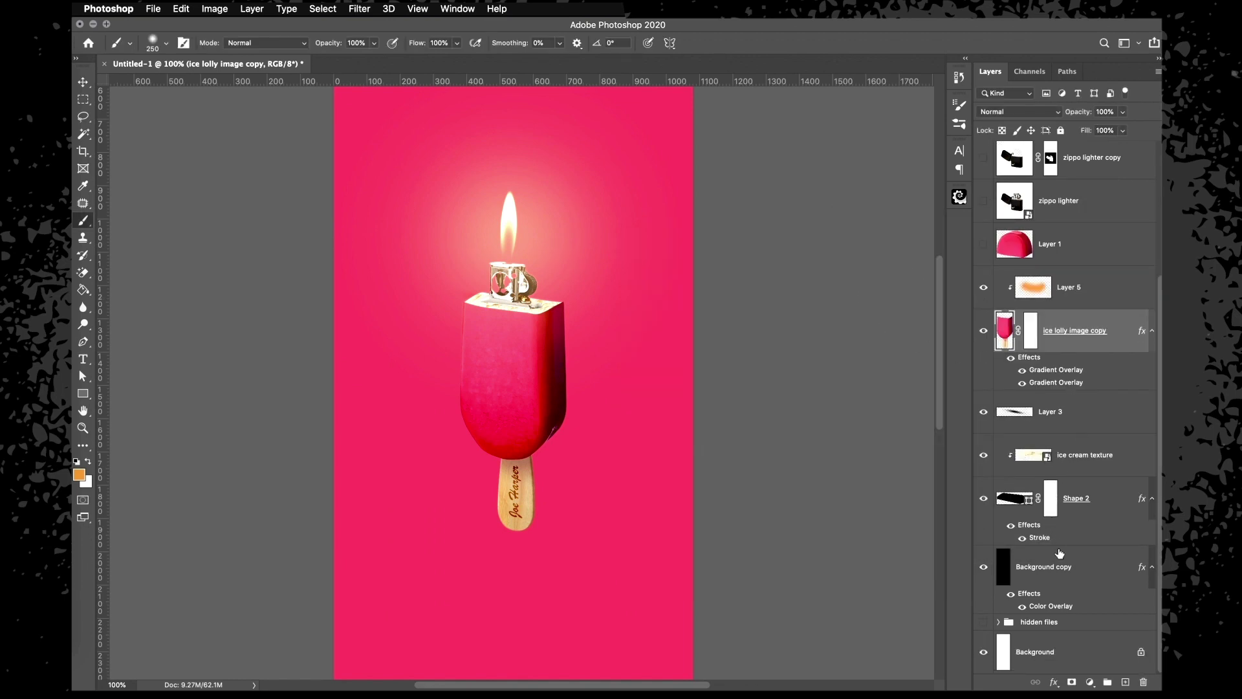
left_click(1059, 565)
left_click(1125, 682)
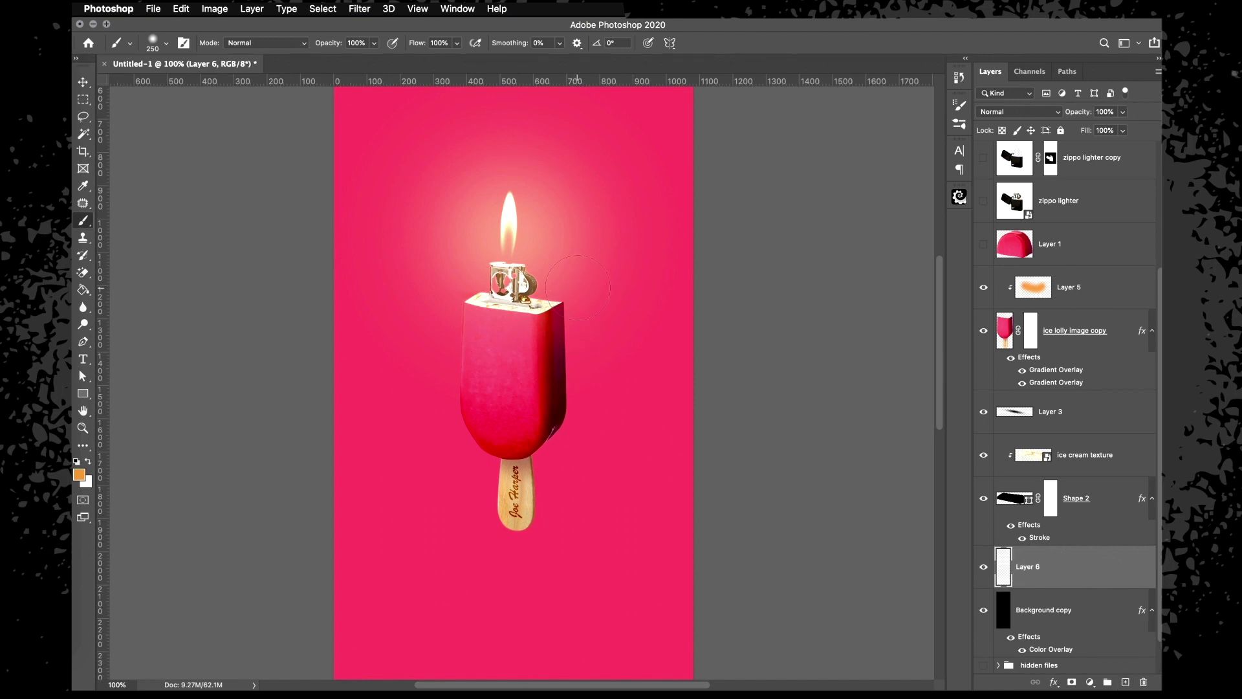
left_click(77, 461)
left_click(89, 461)
left_click(78, 477)
key("Return")
left_click(512, 366)
Enlarge the white glow about its centre until it extends past both sides of the canvas
key("ctrl+t")
left_click_drag(673, 207, 768, 114)
key("Return")
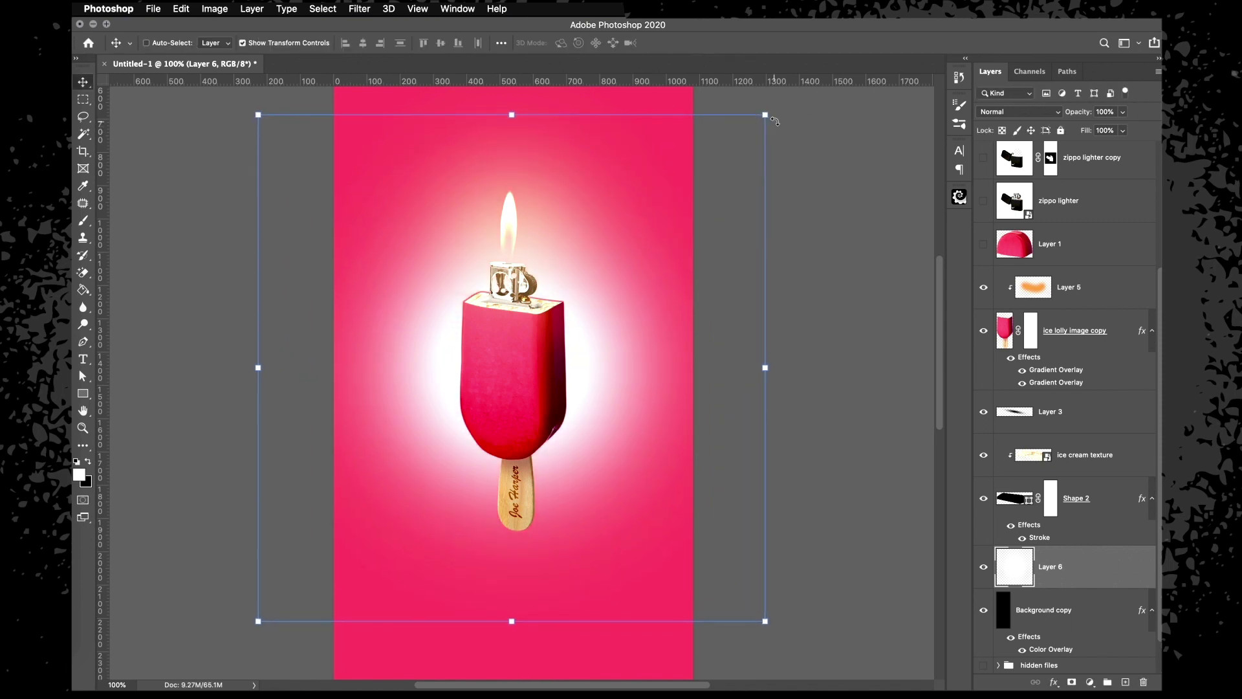
Set the white glow layer's blend mode to Overlay and its fill to 43%, and hide the transform controls
left_click(999, 111)
left_click(996, 253)
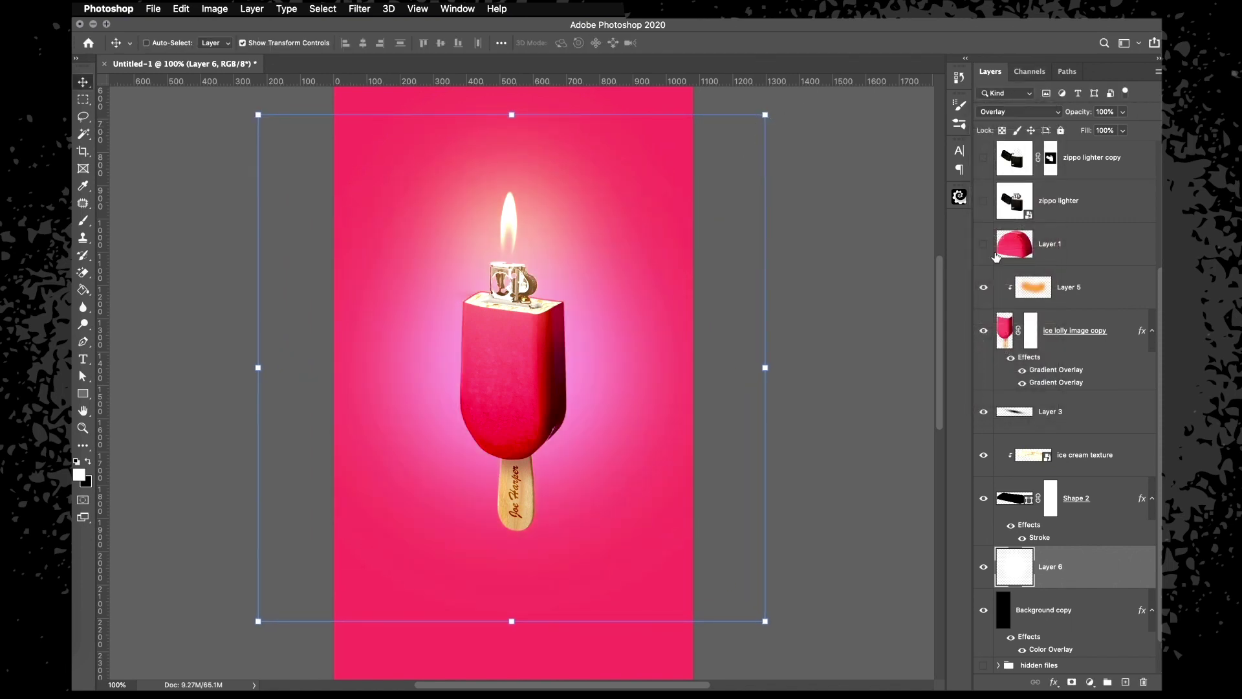
left_click(1122, 130)
left_click_drag(1127, 146, 1091, 148)
key("m")
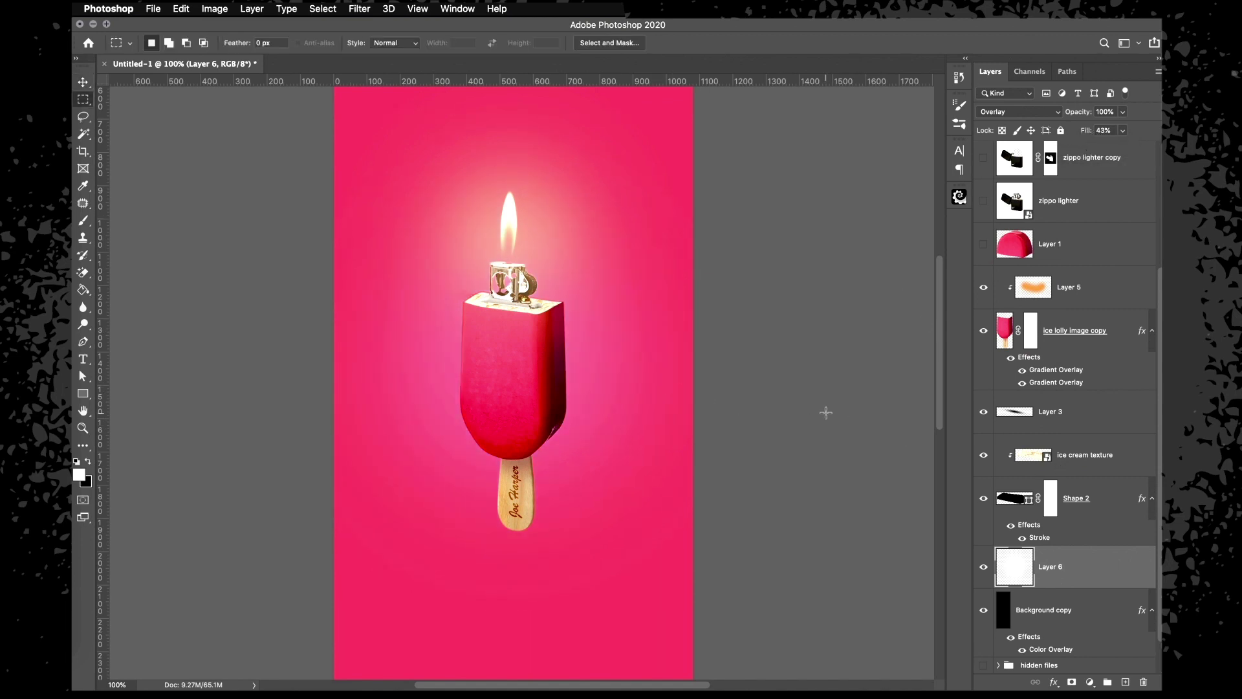
Clip Layer 3 to the layers below it with a clipping mask and compare the result with it hidden
key("ctrl+plus")
key("ctrl+plus")
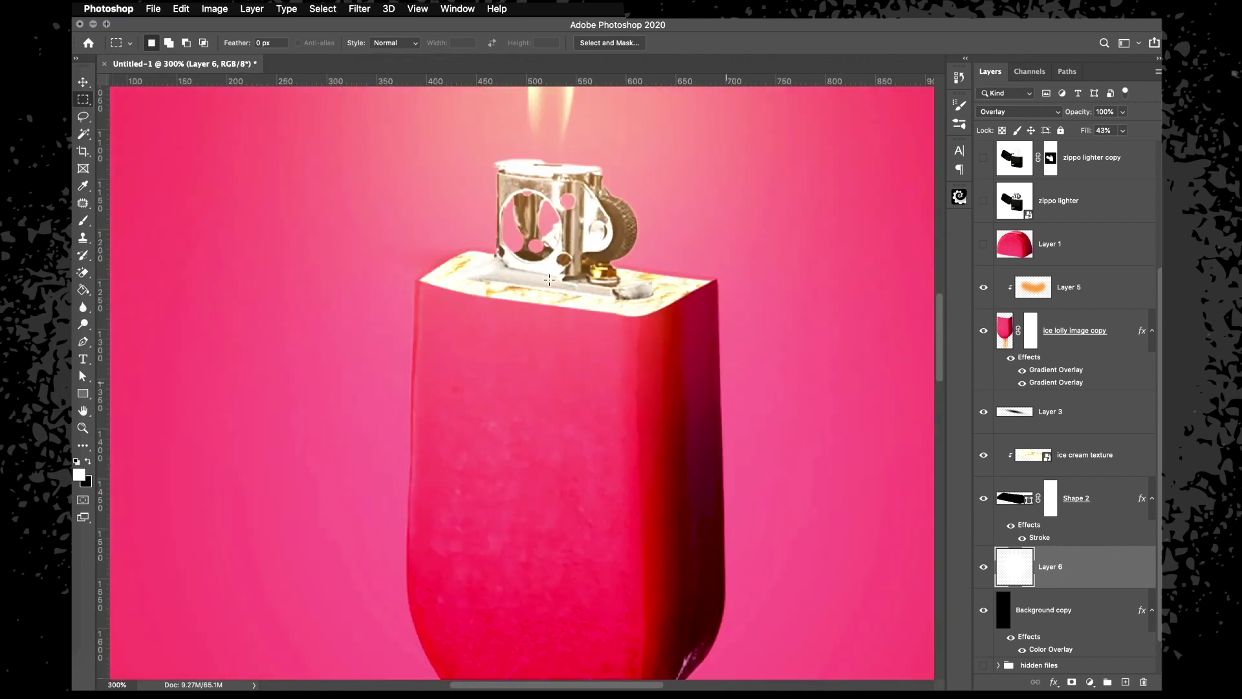
left_click(1082, 411)
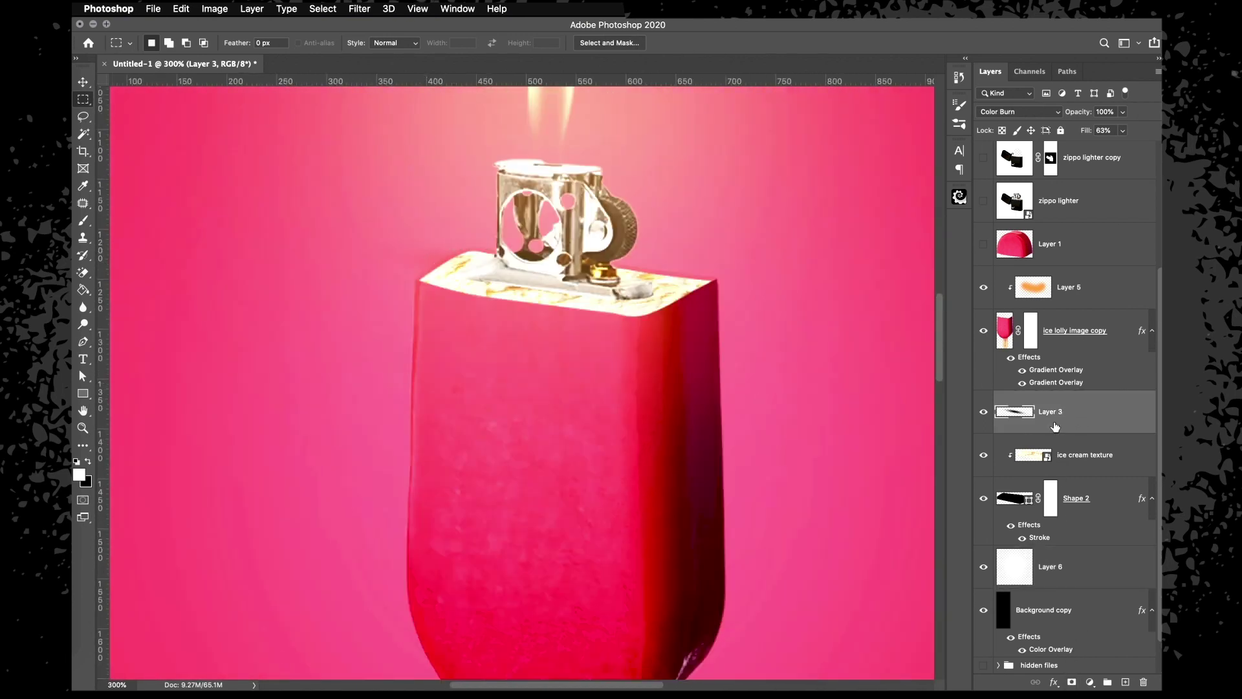
right_click(1062, 416)
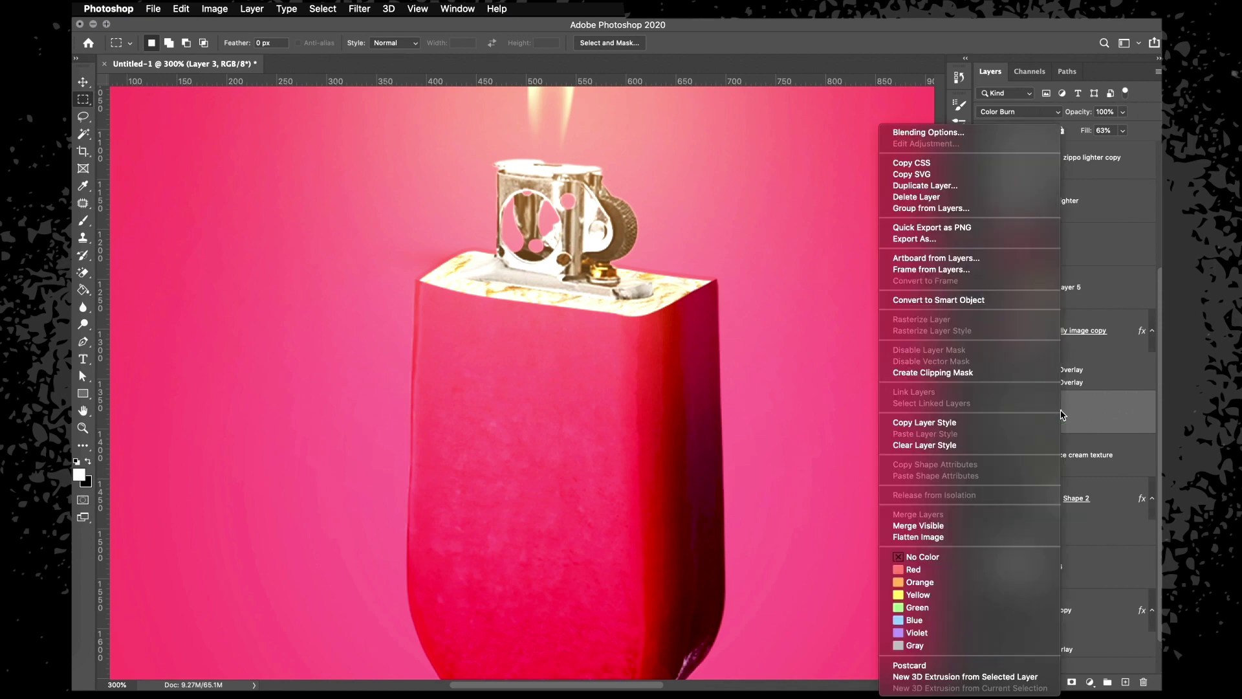
left_click(977, 375)
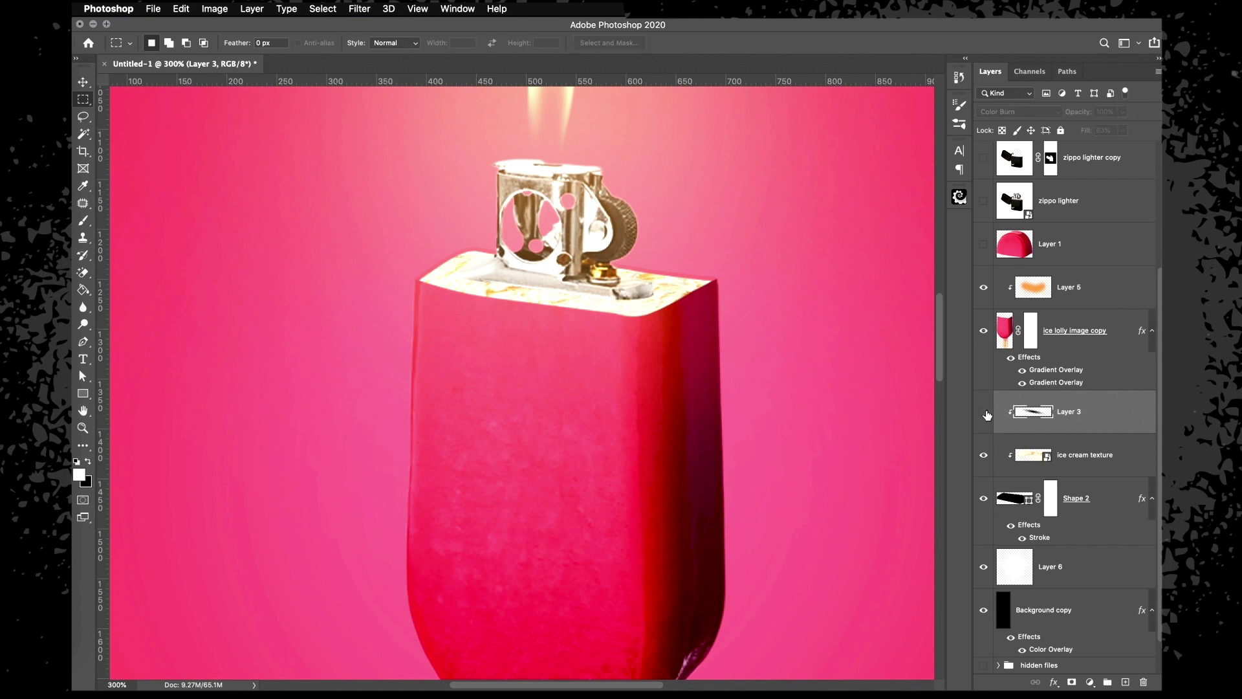
left_click(1020, 500)
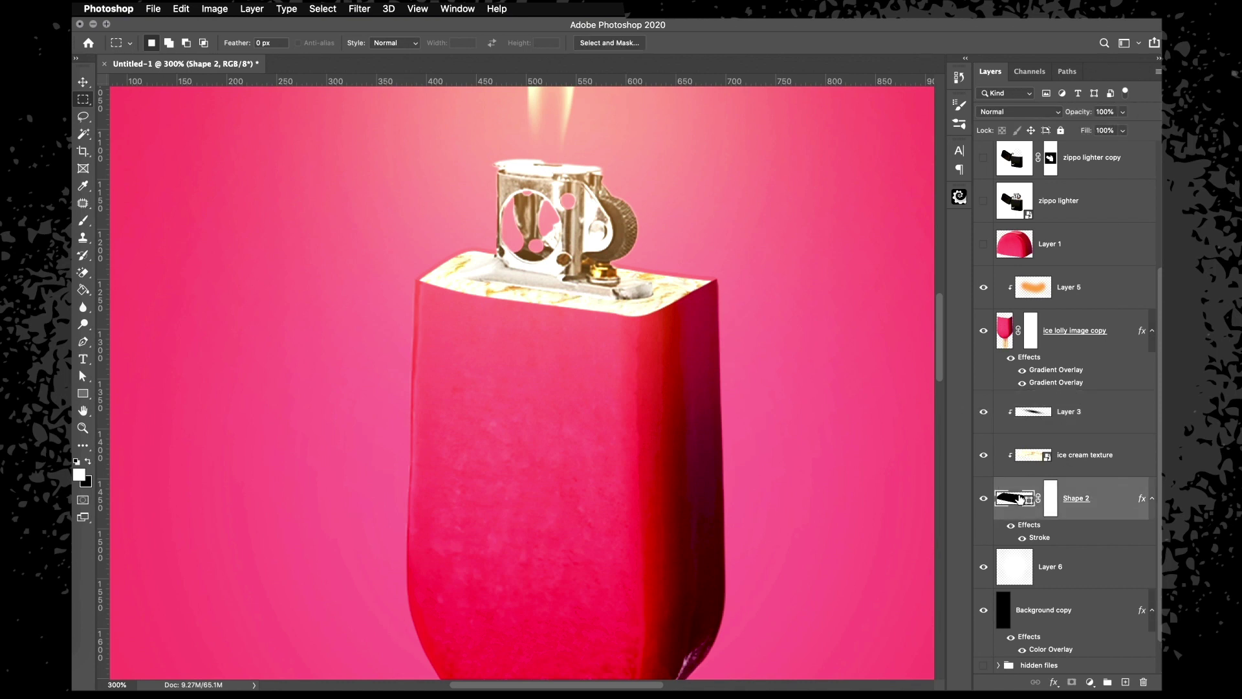
Add a new layer, place it directly above the white glow layer, and rename the glow layer "backlight"
key("super+minus")
key("super+minus")
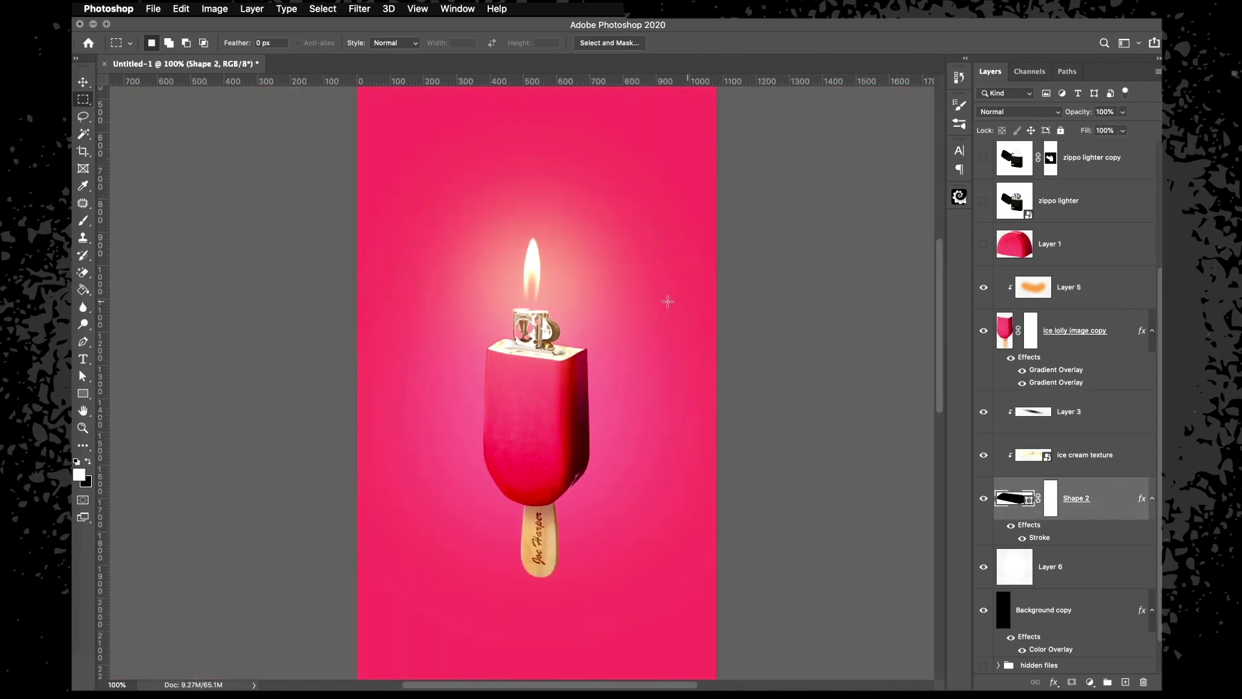
scroll(653, 302, "down", 3)
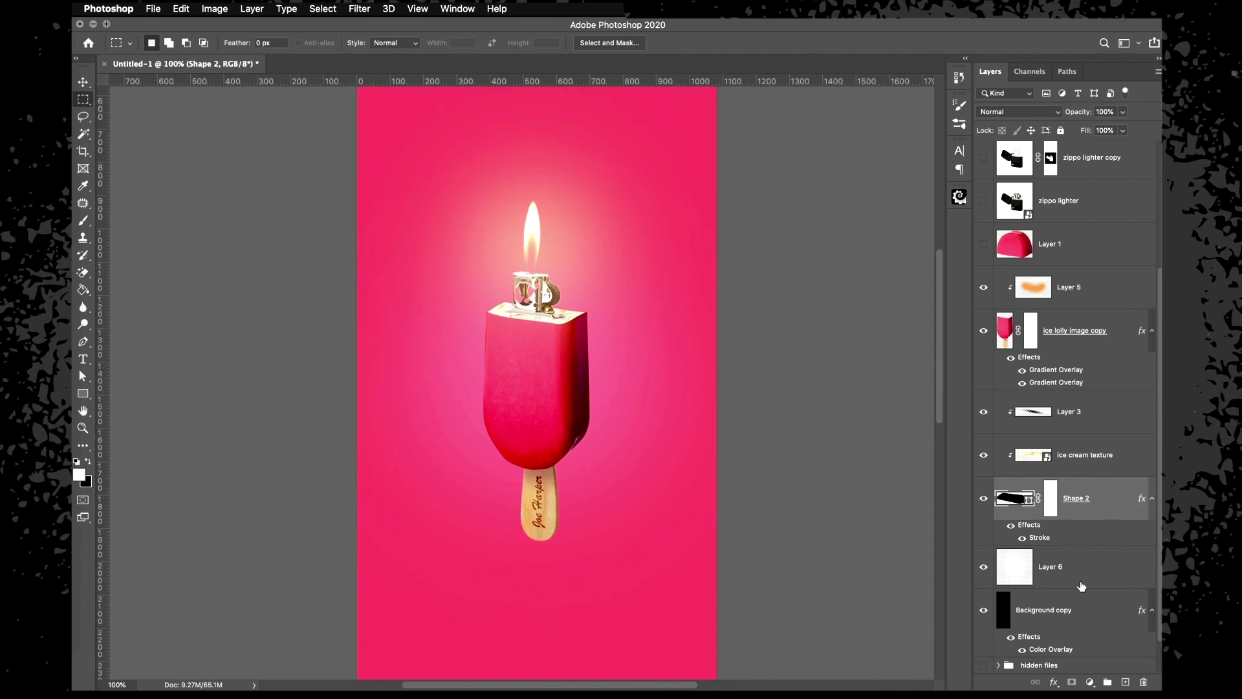
left_click(1076, 602)
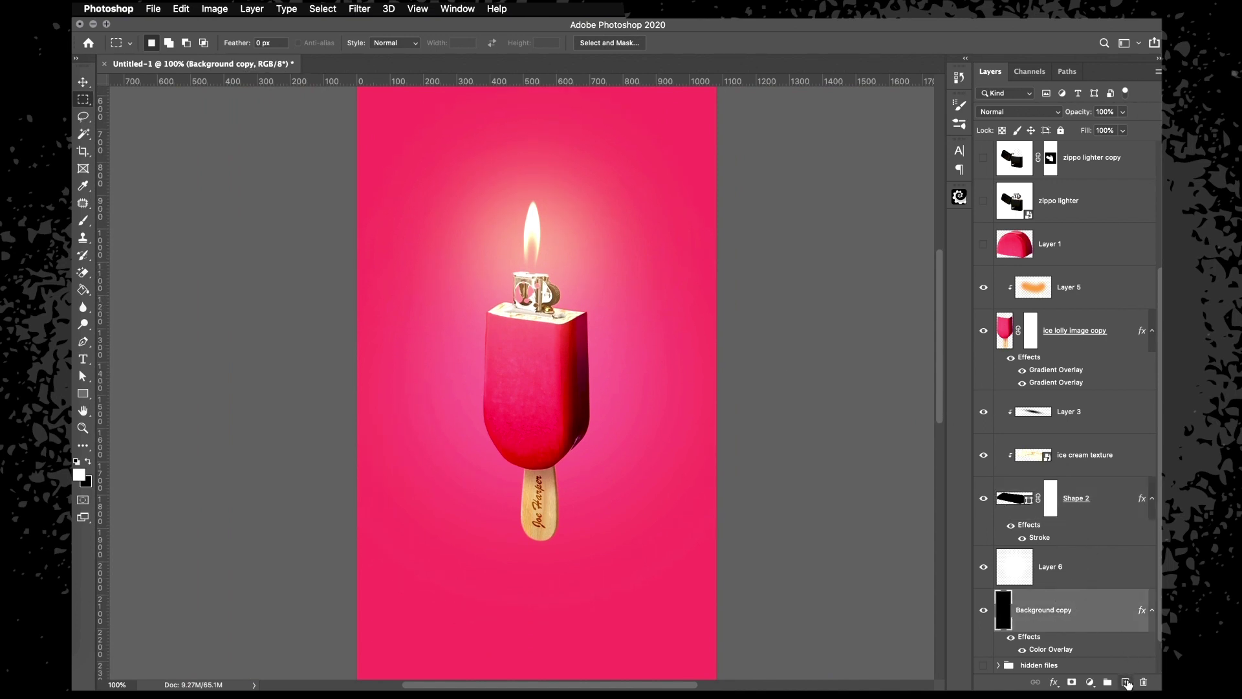
left_click(1126, 682)
left_click_drag(1064, 610, 1061, 579)
left_click(1053, 610)
type("ba")
key("Return")
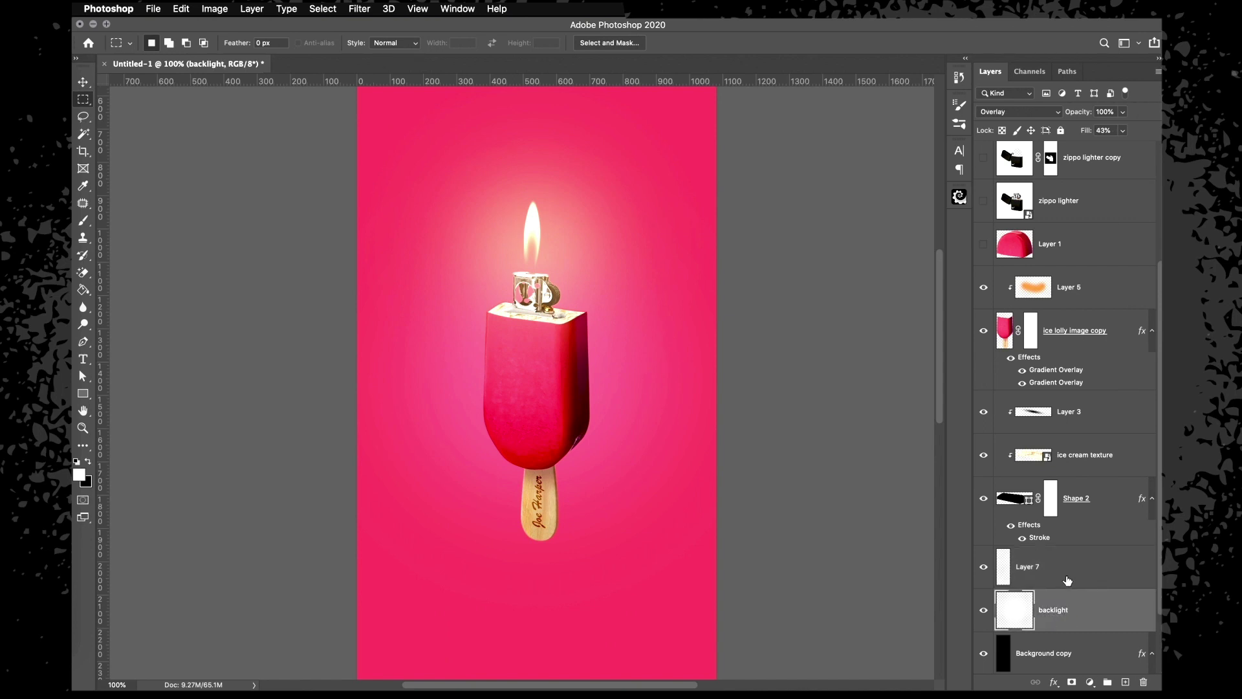
Paint two concentric, flattened soft black shadow dabs below the stick: 175 px on Layer 7 and 500 px on a new layer above
left_click(1067, 580)
key("b")
right_click(523, 383)
left_click(570, 431)
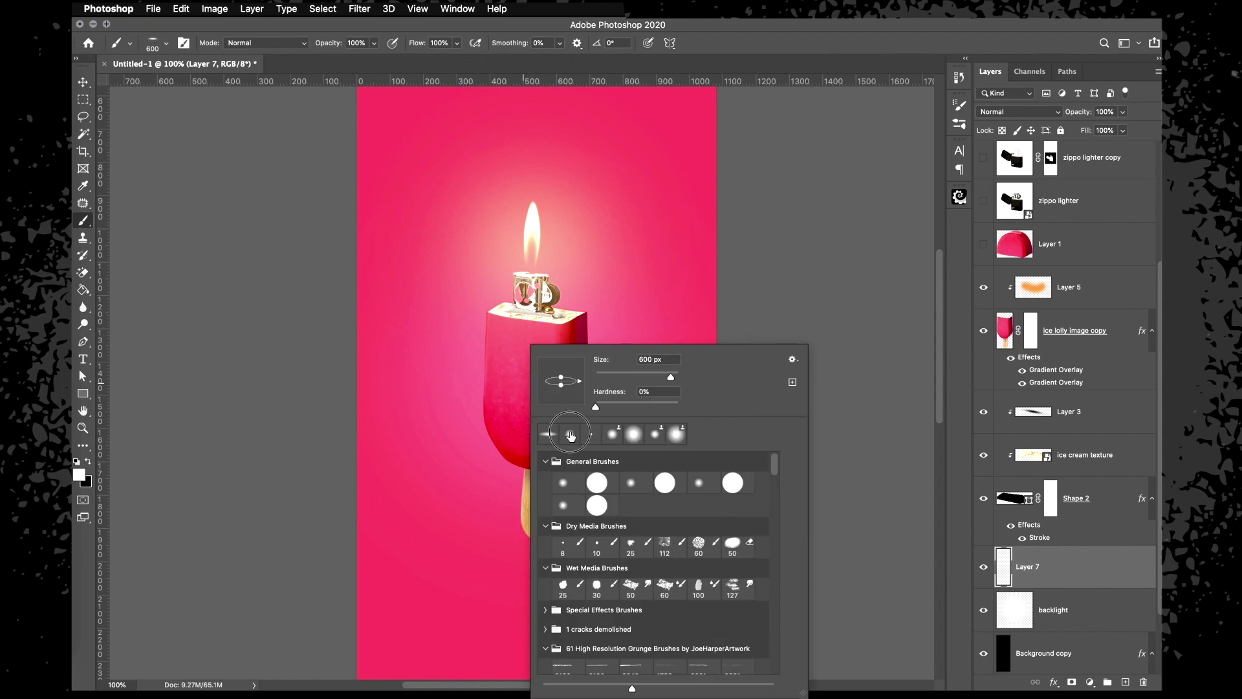
left_click(637, 27)
right_click(525, 380)
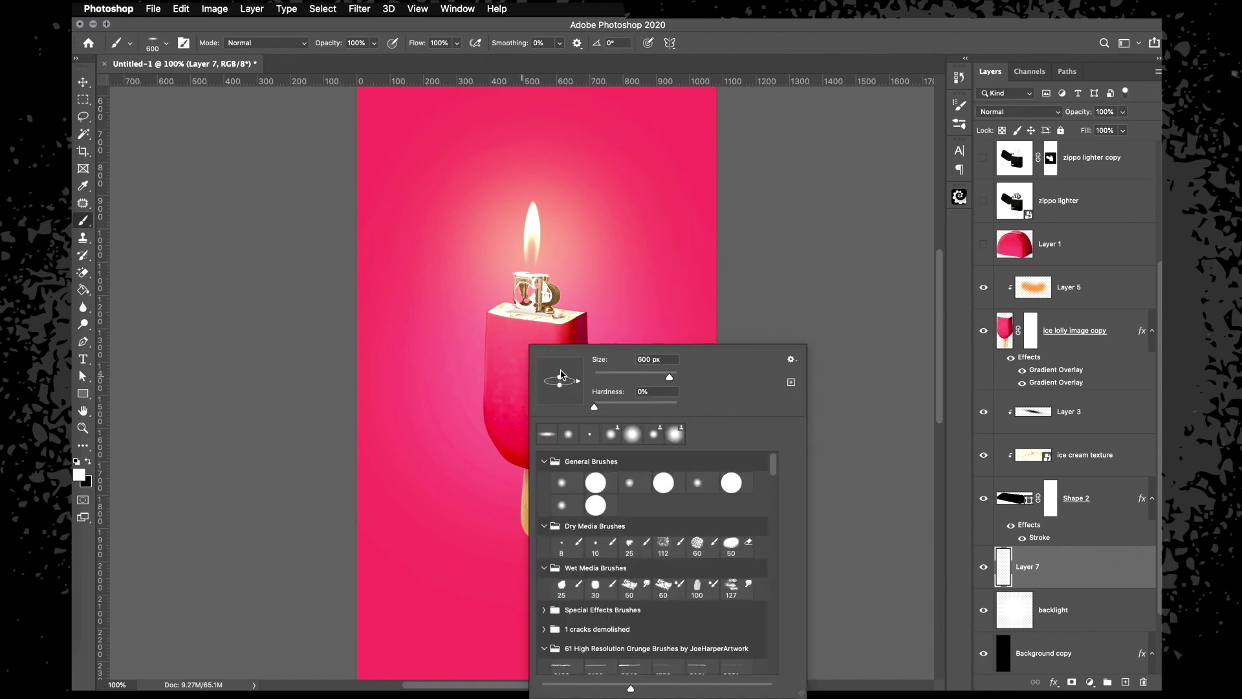
left_click(687, 27)
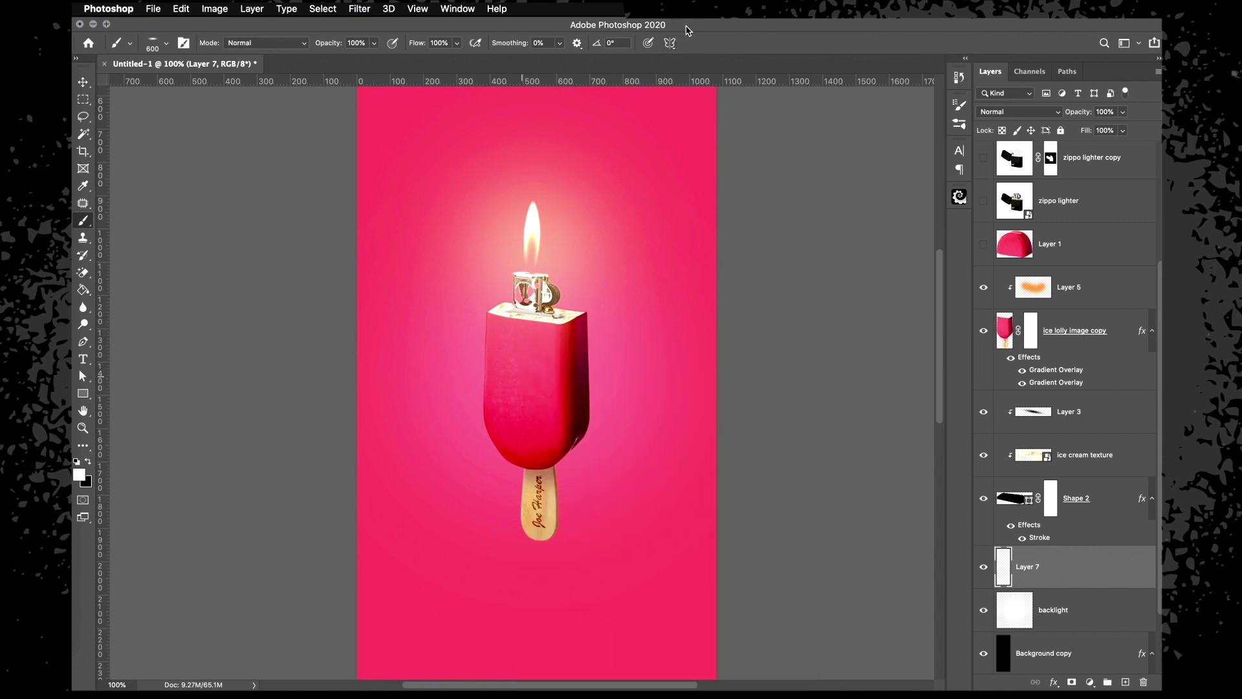
key("x")
key("bracketleft")
key("bracketleft")
key("bracketleft")
left_click(541, 584)
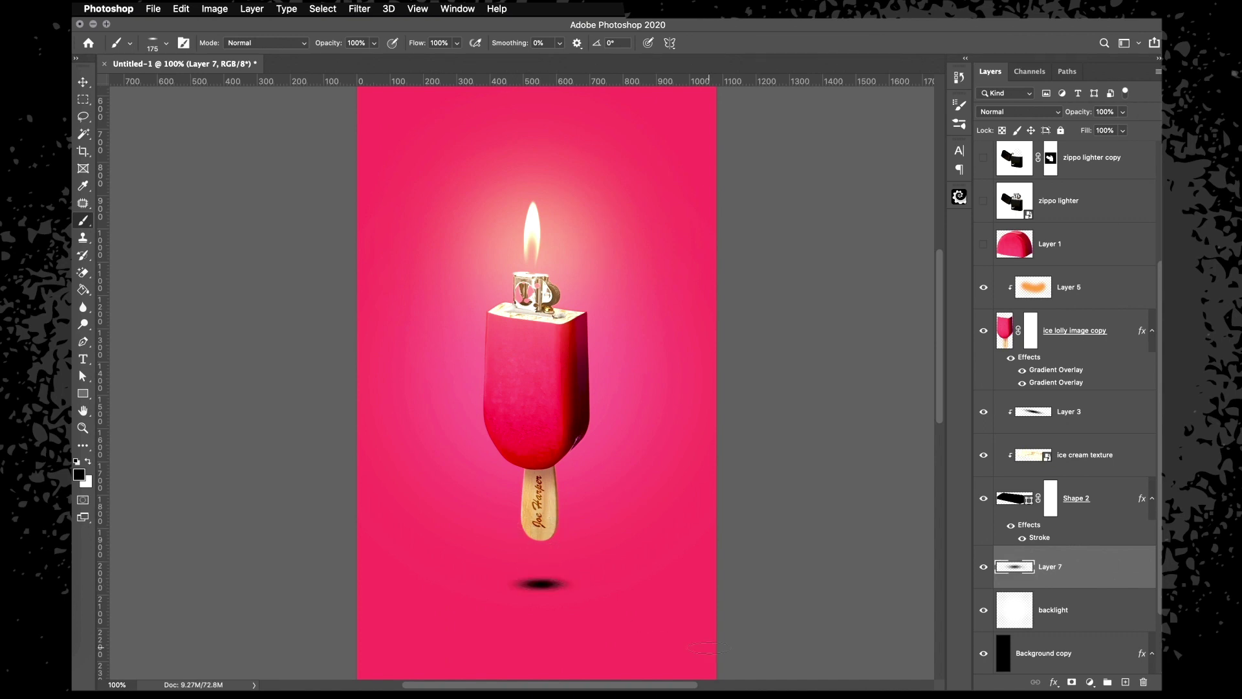
left_click(1126, 682)
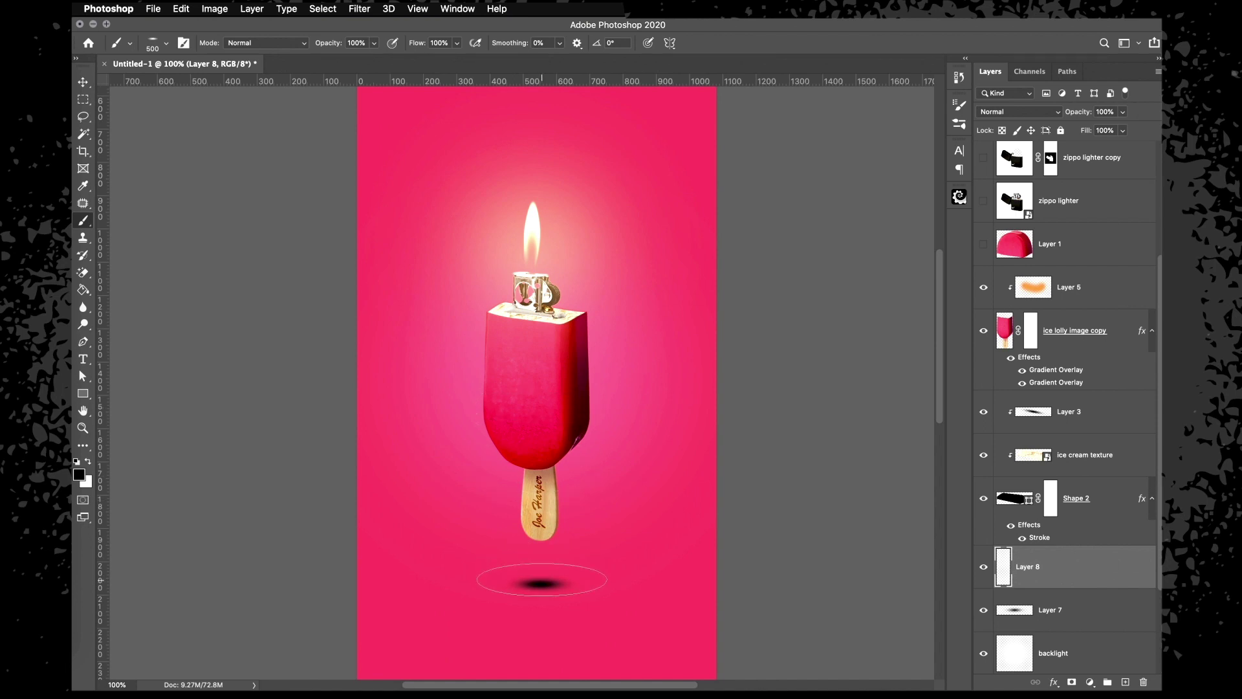
left_click(541, 584)
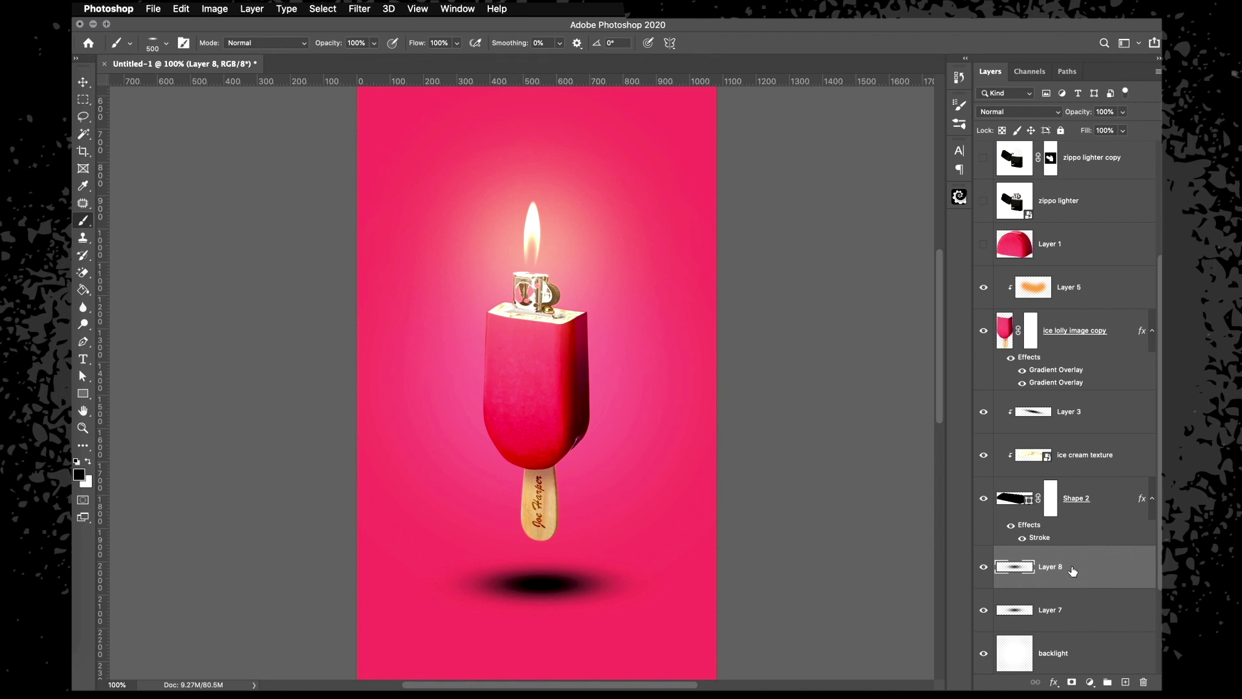
Set the blend mode of both shadow layers to Color Burn and their fill to 66%
left_click(1070, 607, "shift")
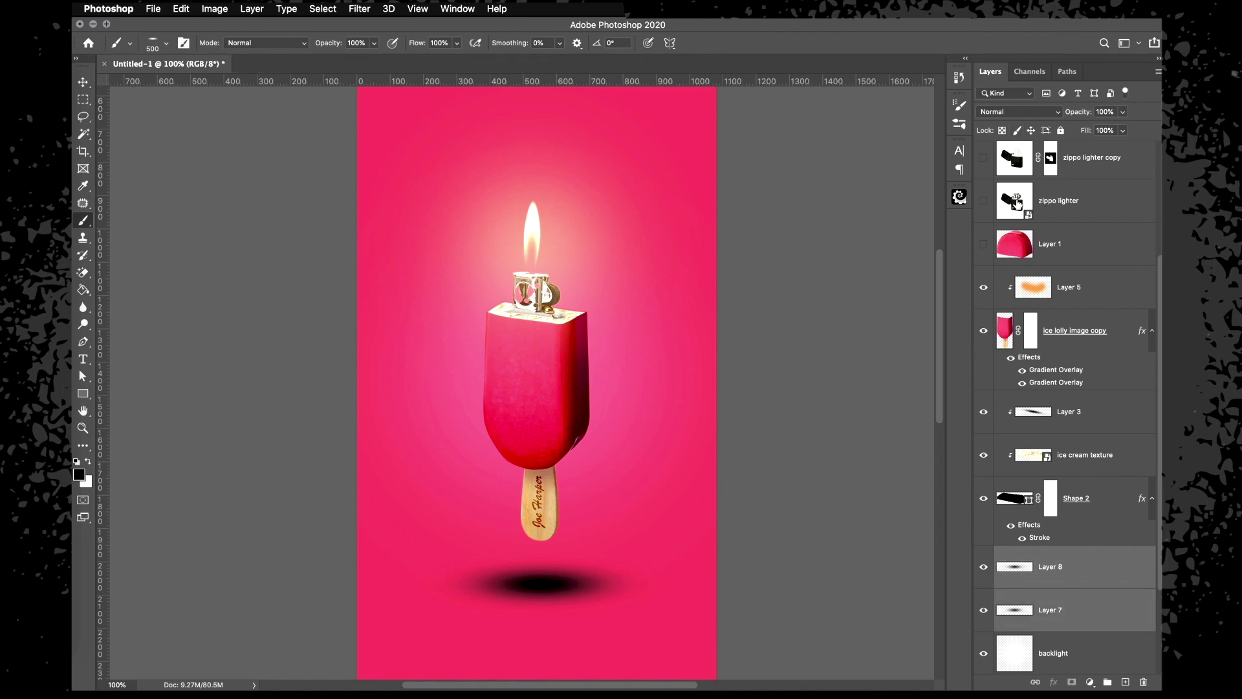
left_click(1000, 112)
left_click(1002, 145)
left_click(1122, 132)
left_click_drag(1120, 147, 1103, 148)
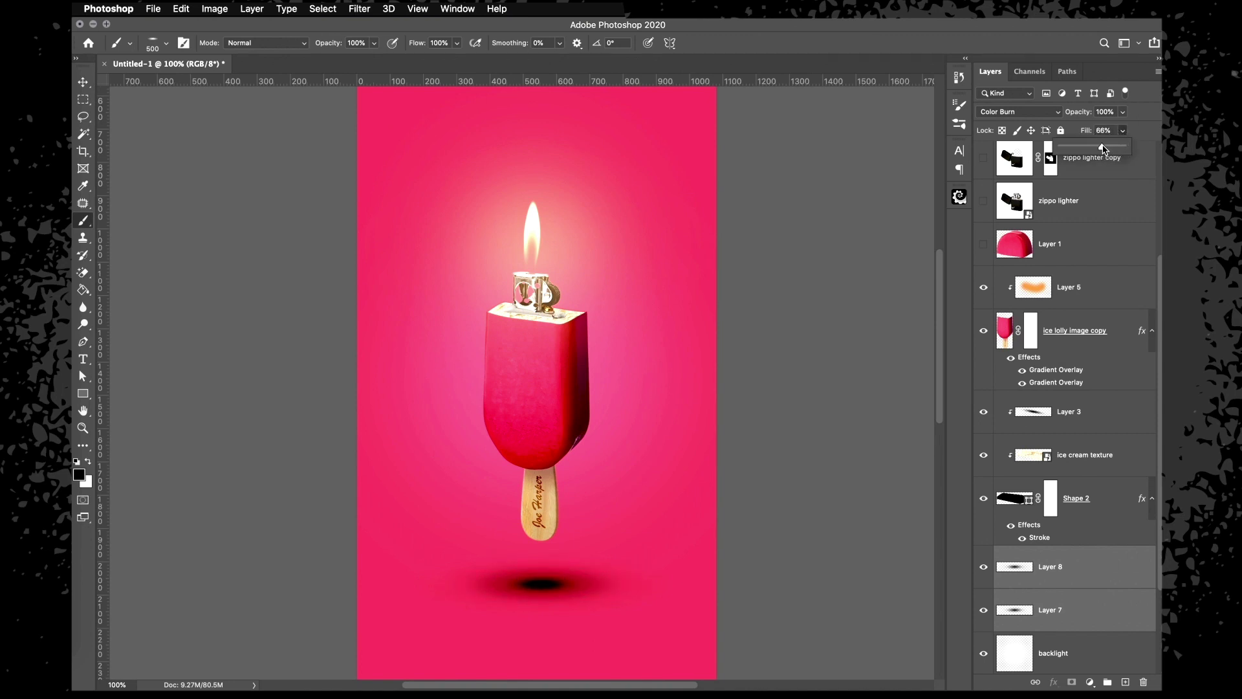
Check each shadow by toggling its visibility, and rename the small shadow layer "stick" and the large one "body"
left_click(1086, 566)
left_click(985, 567)
left_click(984, 568)
left_click(1043, 603)
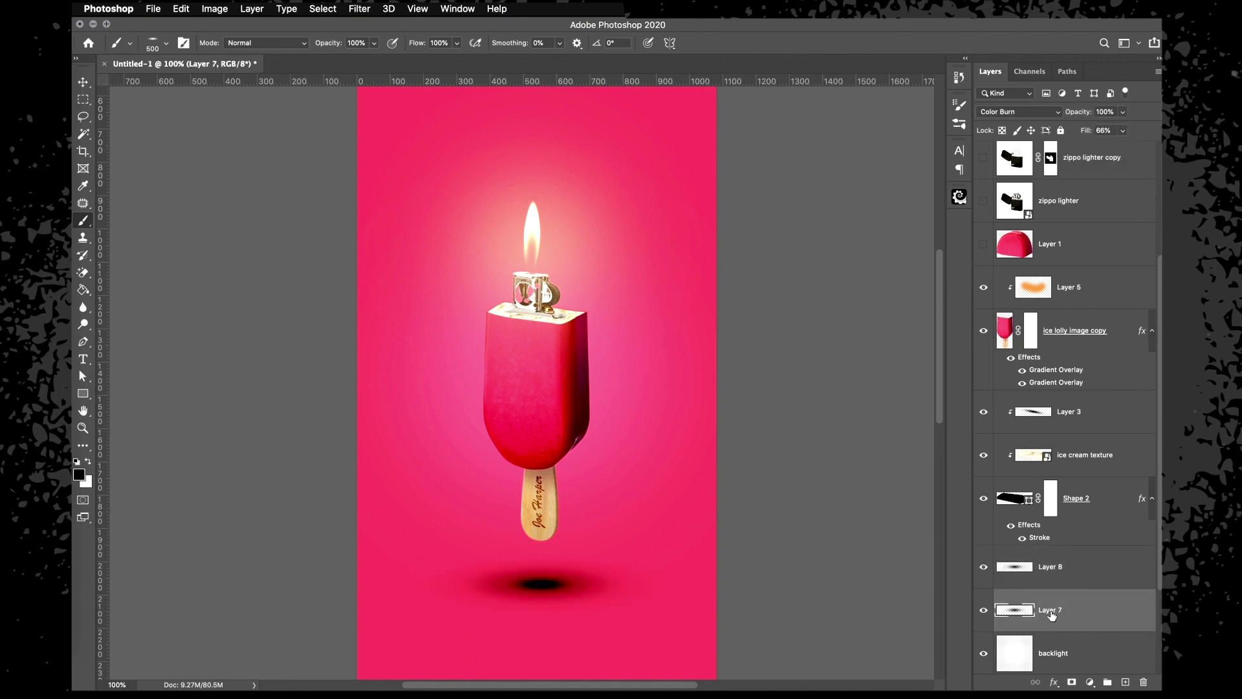
double_click(1051, 611)
type("stick")
key("Return")
left_click(986, 610)
left_click(986, 611)
left_click(1050, 567)
type("body")
key("Return")
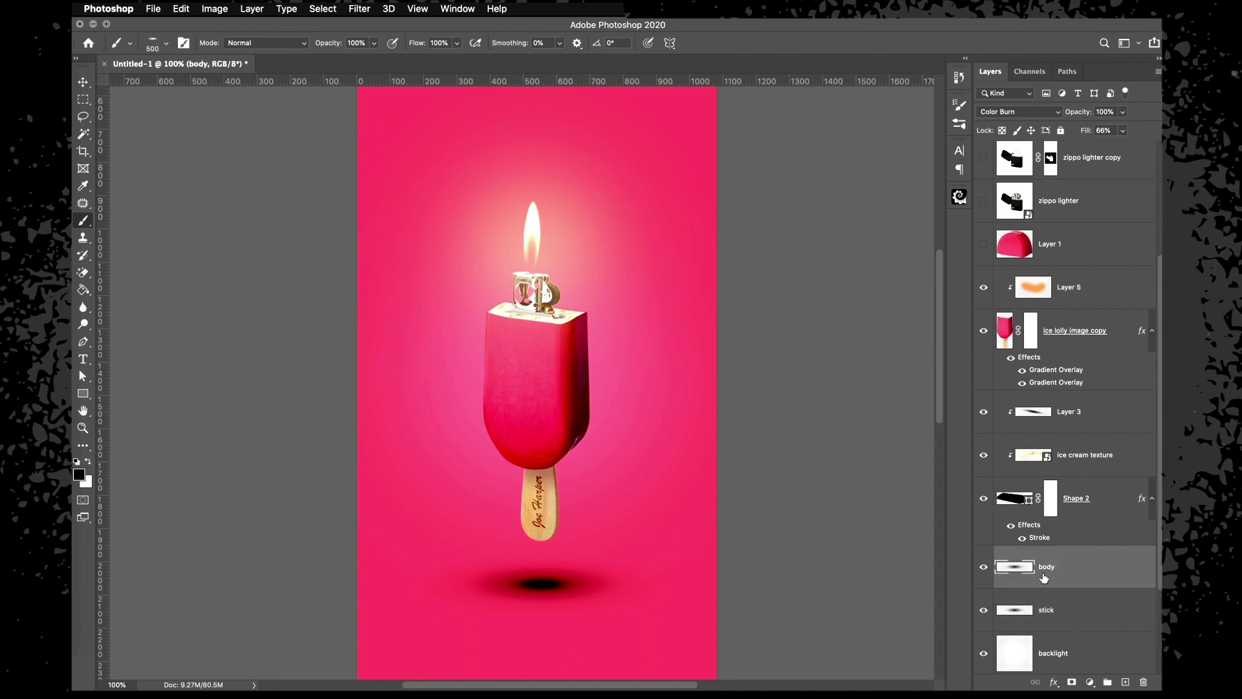
Reduce the stick shadow layer's fill to 37% and set its blend mode to Multiply
left_click(1061, 611)
left_click(1123, 130)
left_click_drag(1124, 148, 1106, 149)
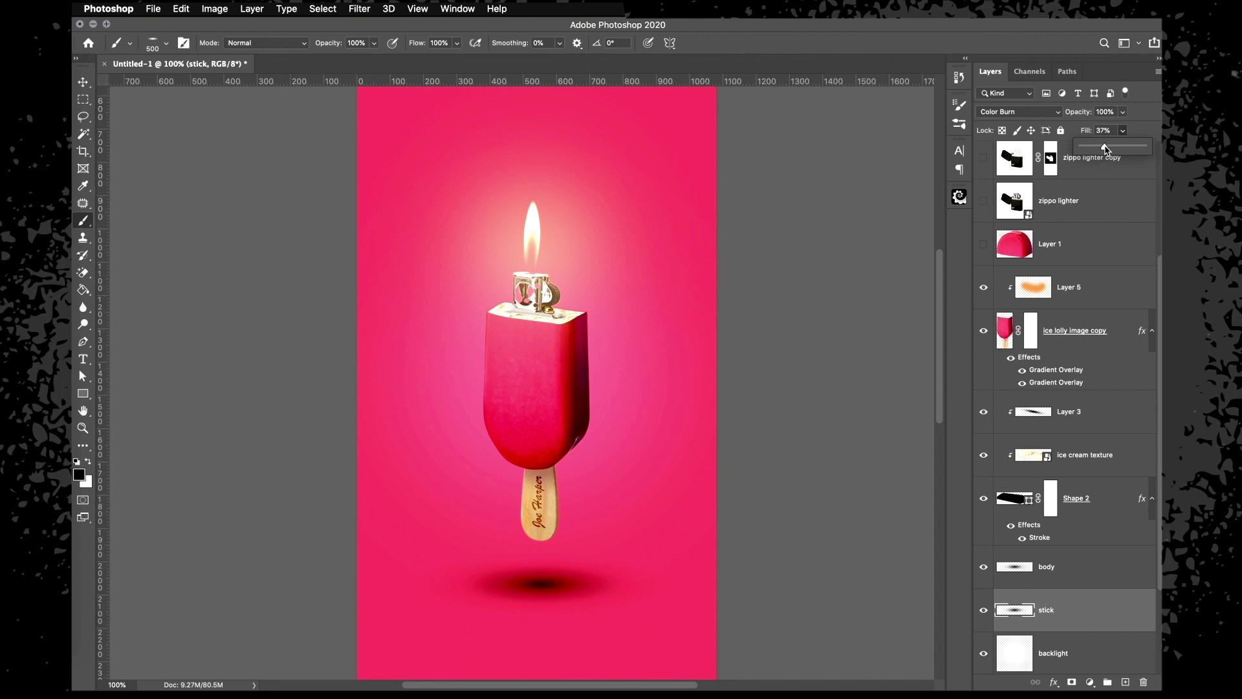
left_click(1016, 112)
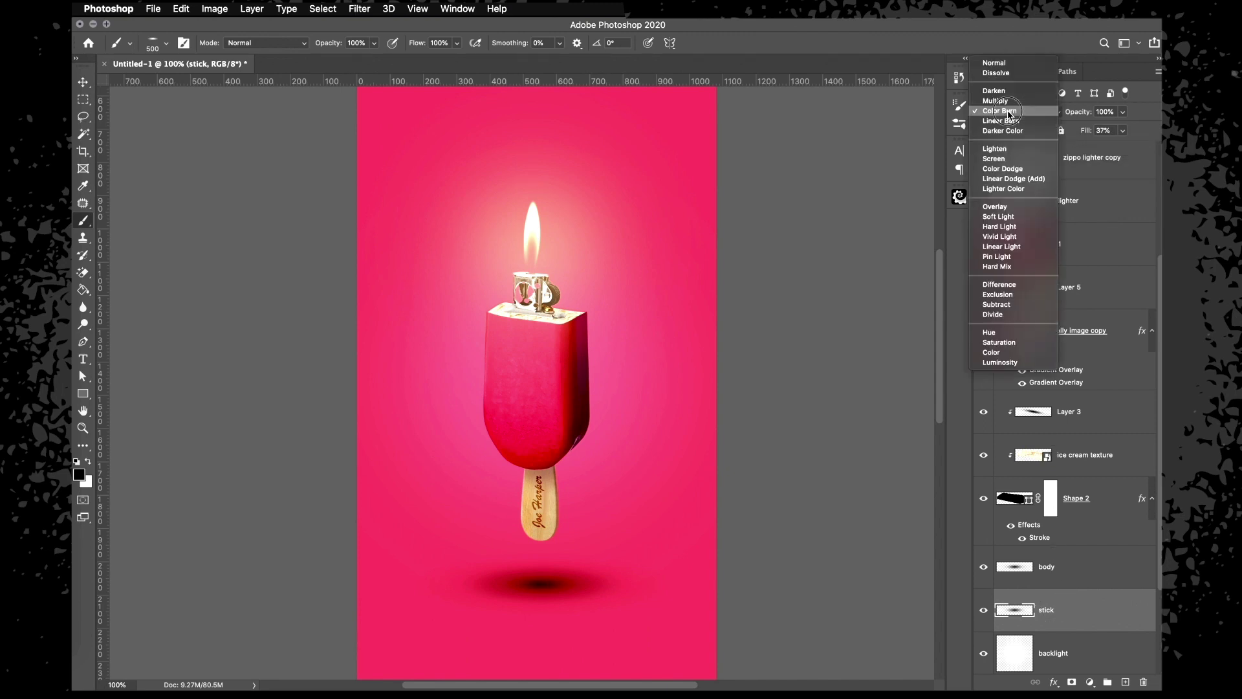
left_click(1007, 102)
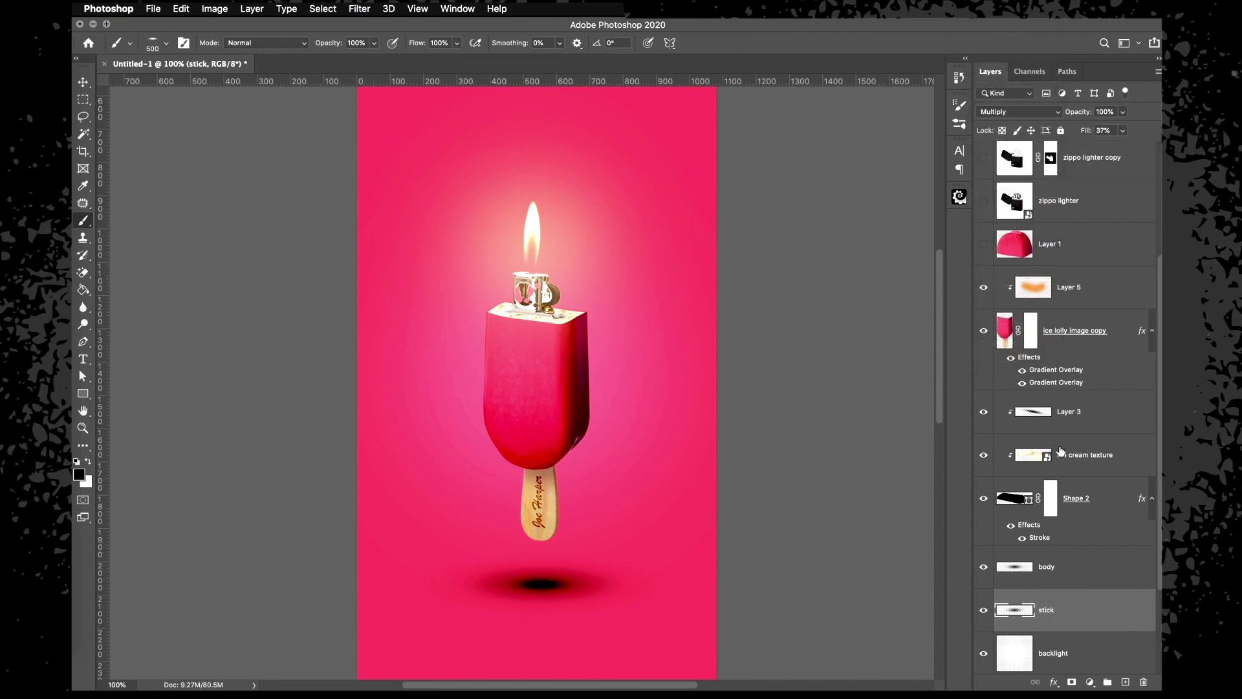
Try the Multiply blend mode on the body shadow layer and return it to Color Burn
left_click(1061, 567)
left_click(1012, 112)
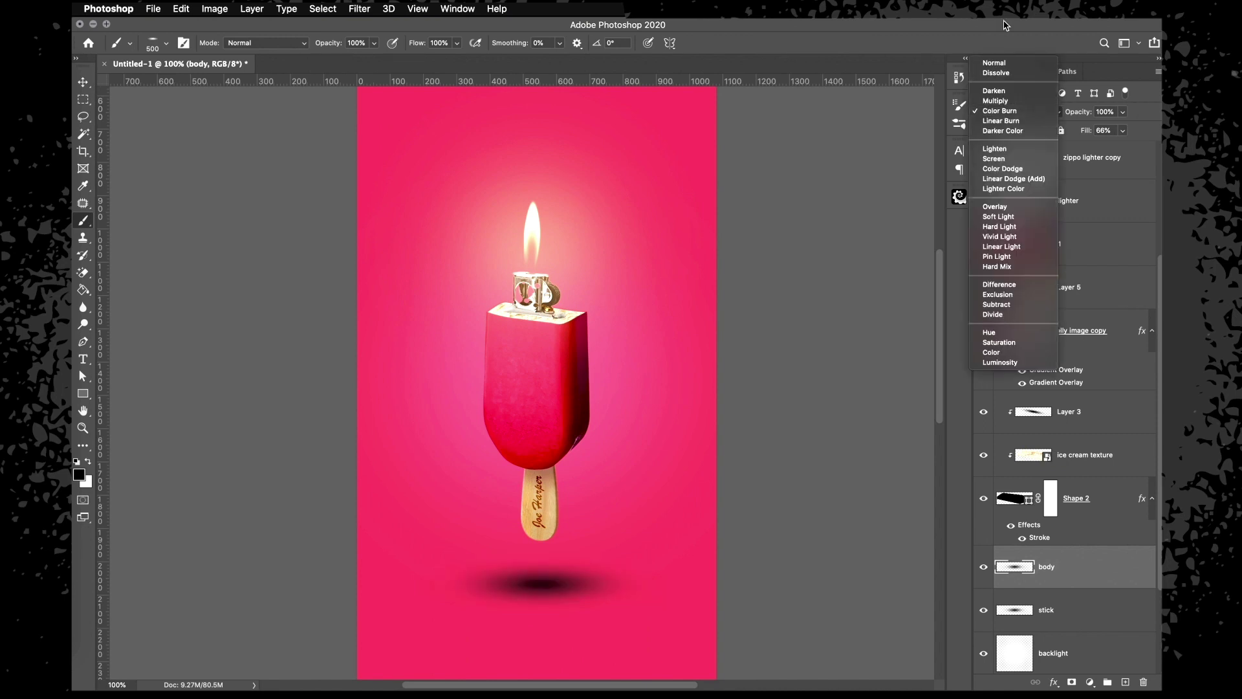
left_click(997, 101)
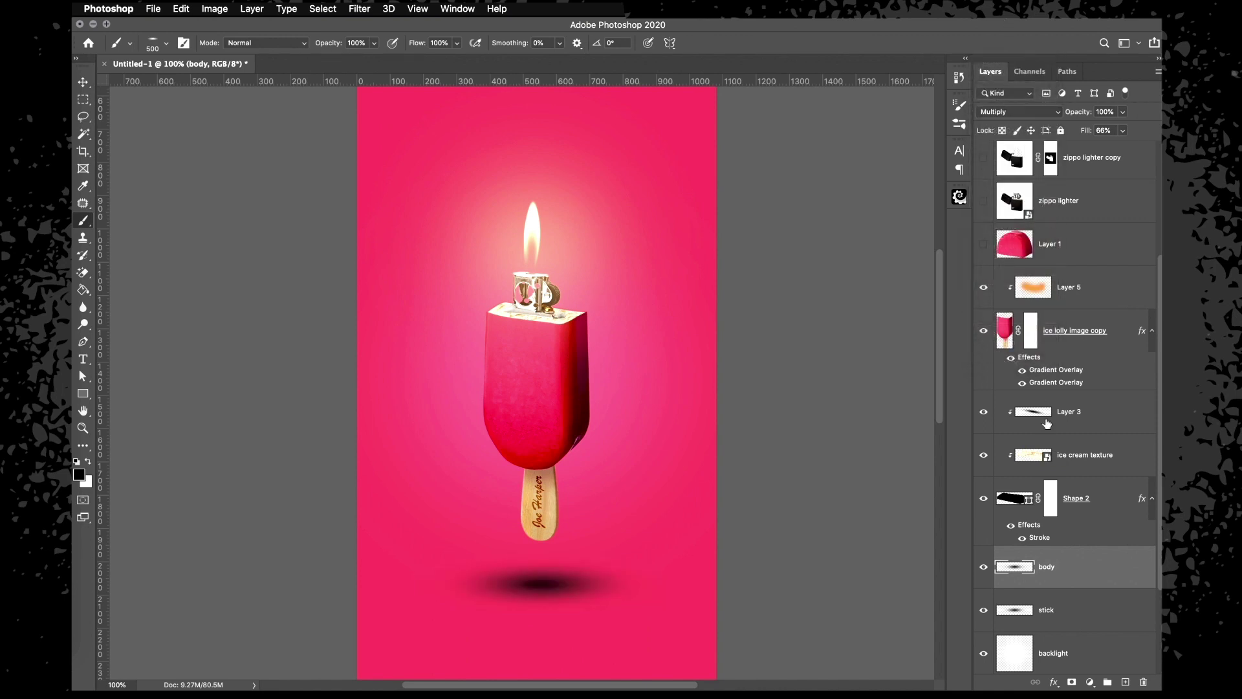
left_click(988, 111)
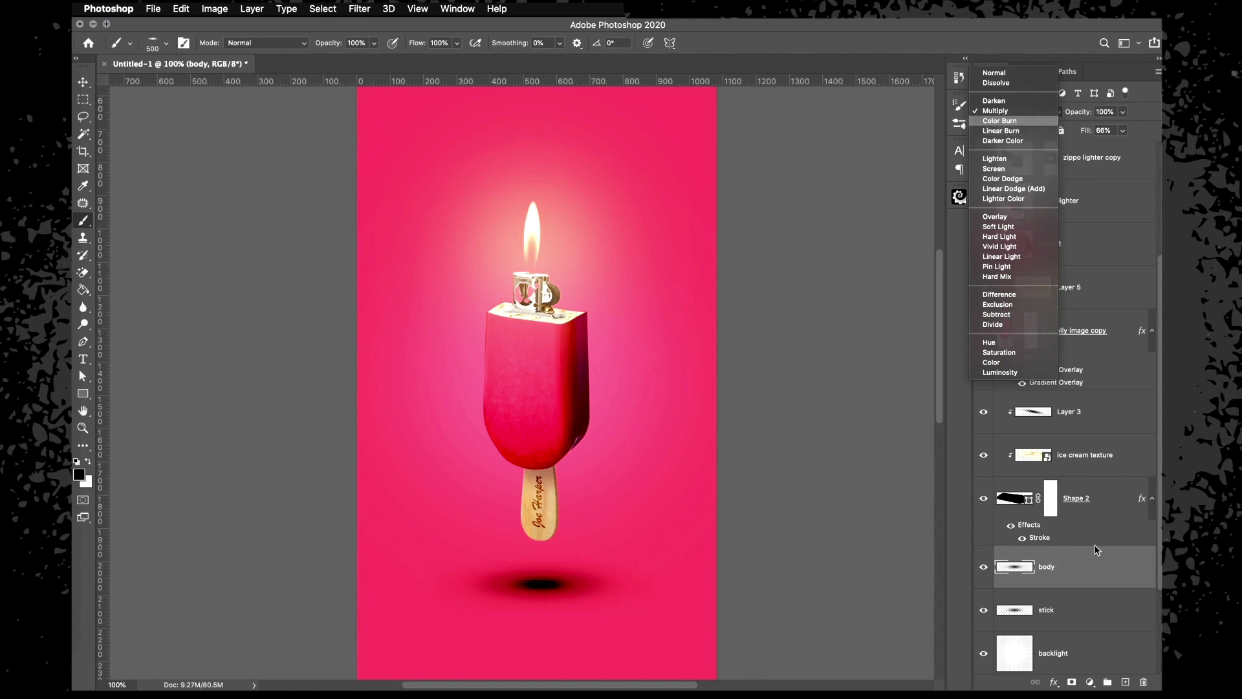
left_click(1075, 569)
Lower the stick shadow layer's fill to 4% and compare the image with each shadow hidden and shown
left_click(1068, 610)
left_click(1122, 132)
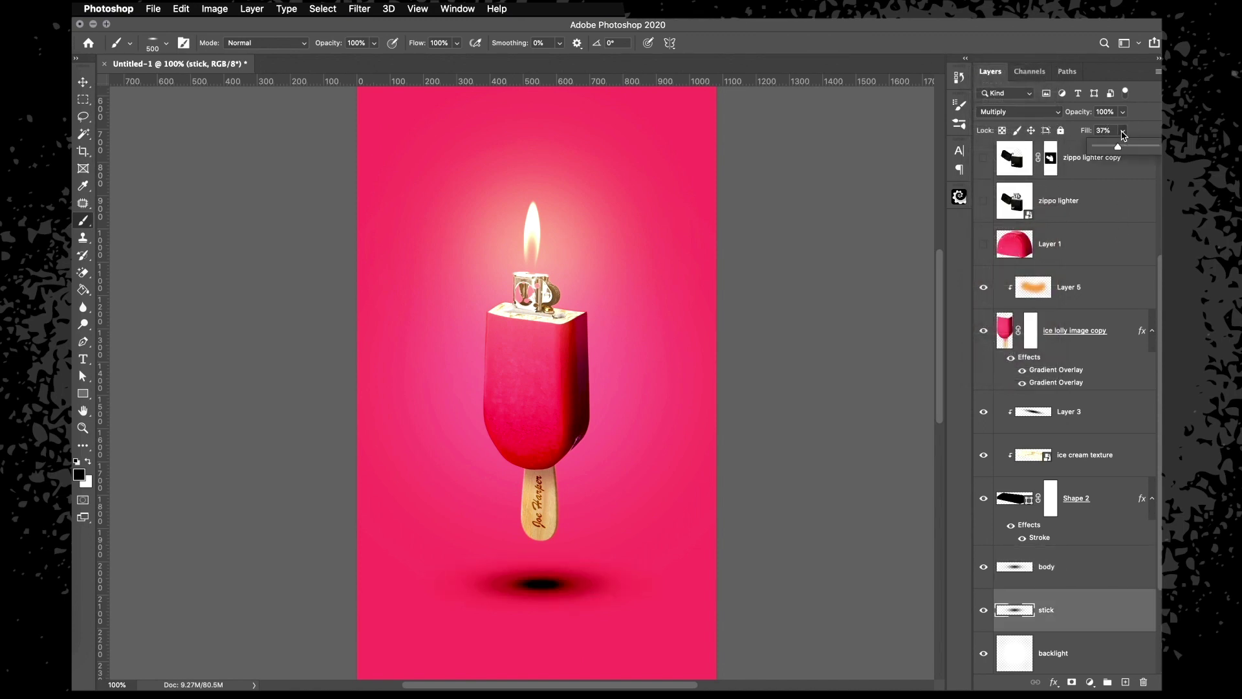
left_click_drag(1115, 148, 1098, 149)
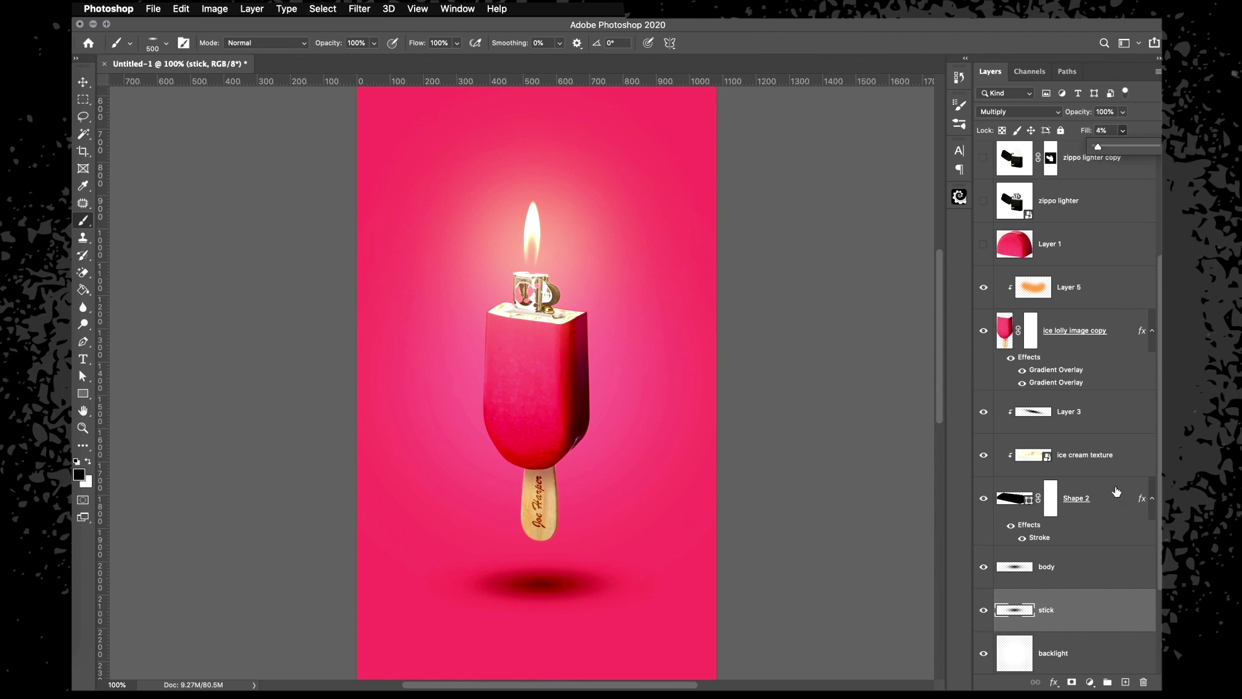
left_click(984, 566)
left_click(984, 567)
left_click(984, 610)
left_click(987, 610)
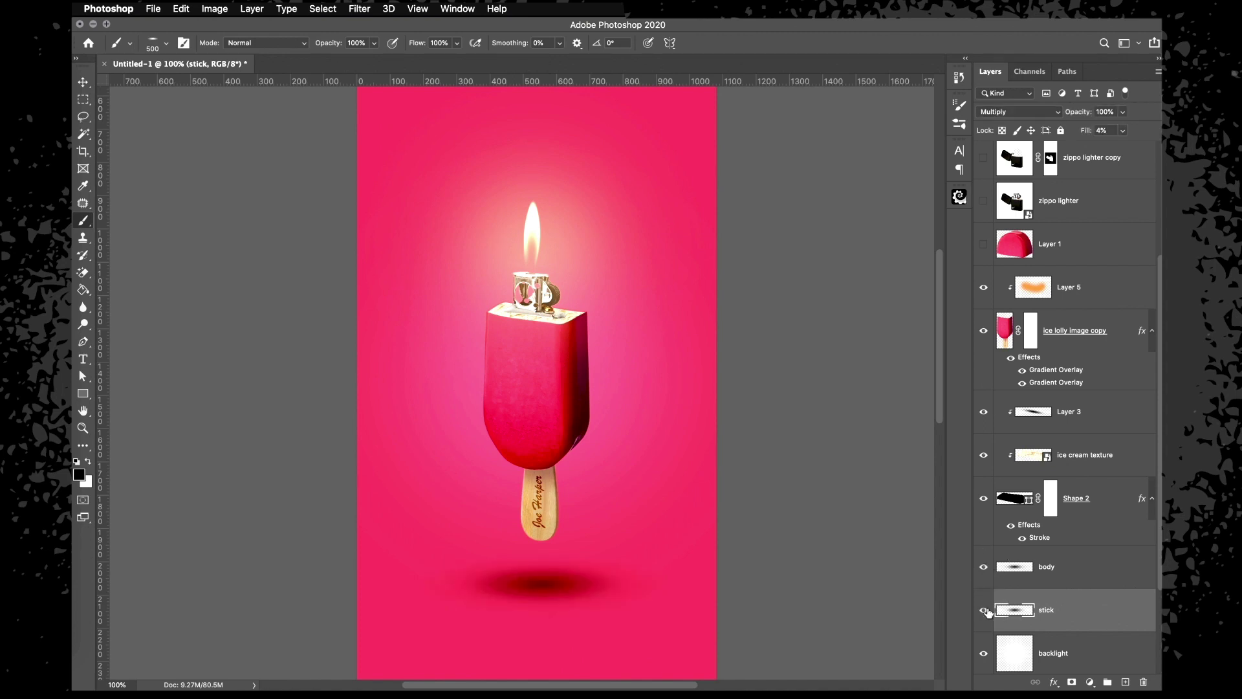
Trim the document on all four sides based on the top left pixel color
key("super+minus")
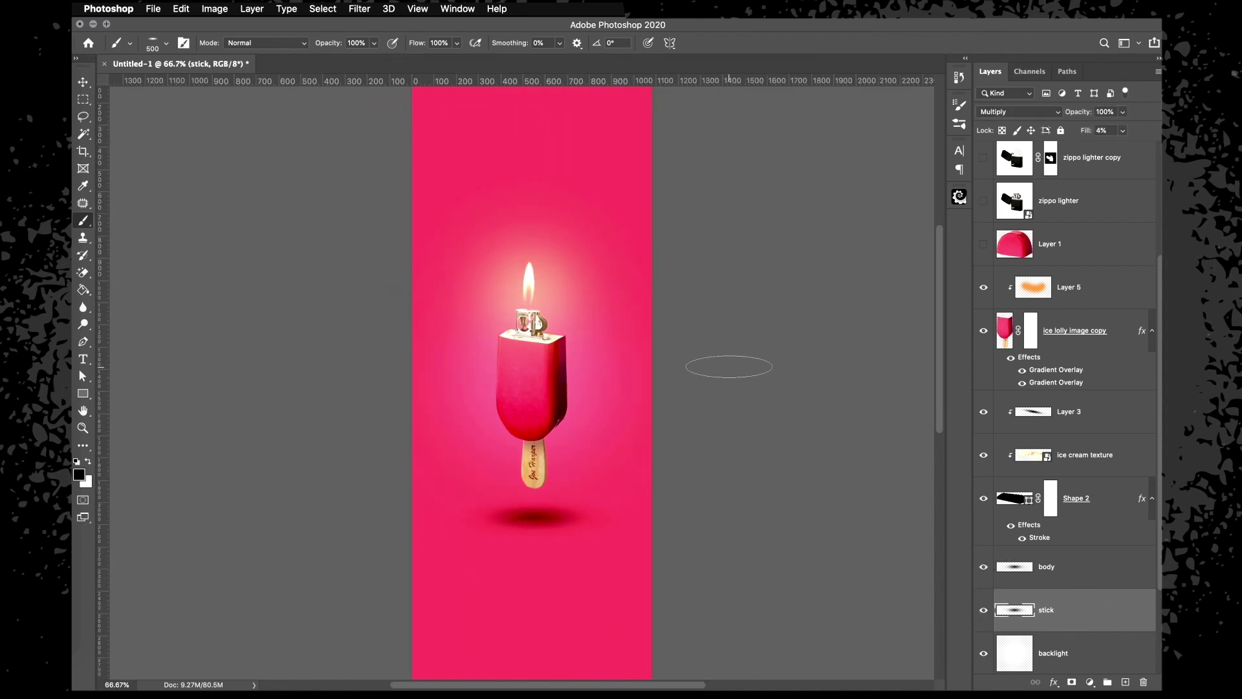
left_click(219, 9)
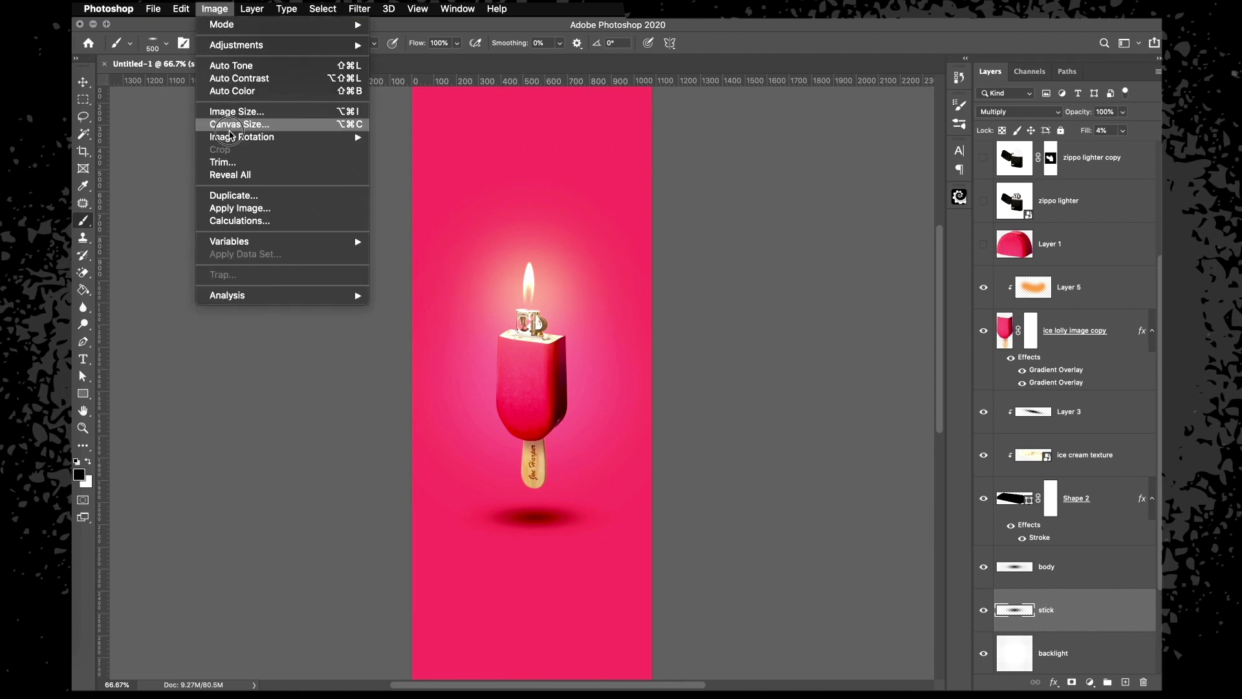
left_click(222, 162)
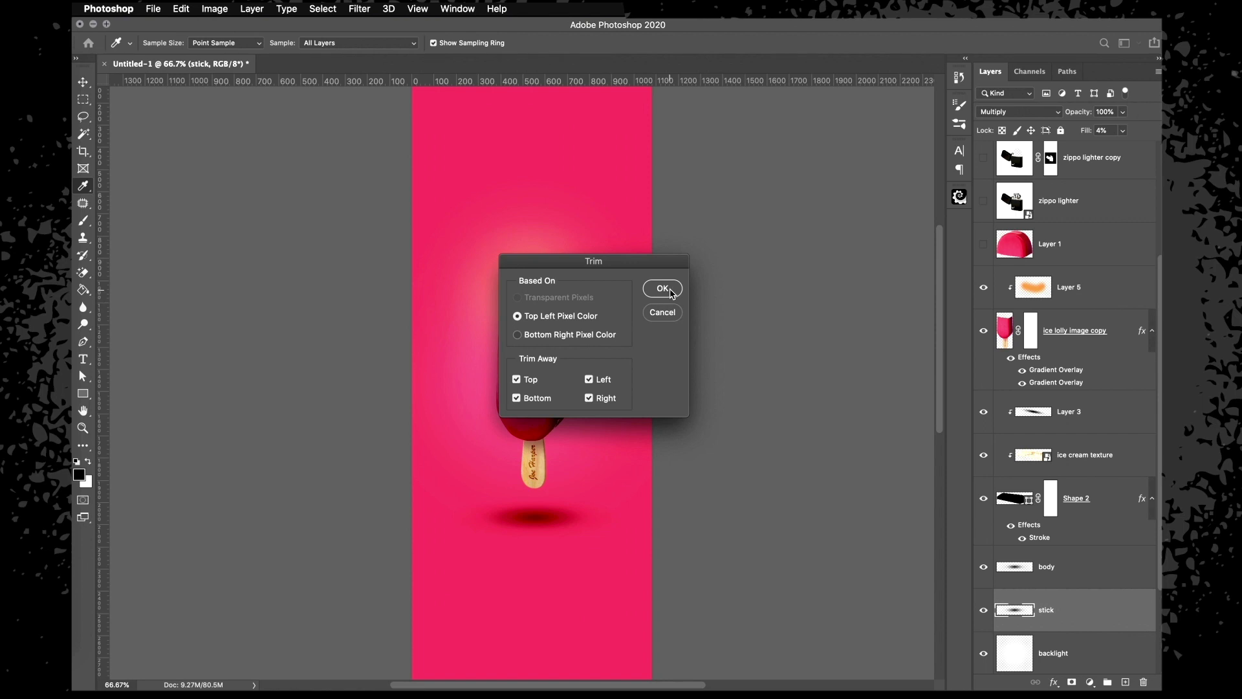
left_click(660, 289)
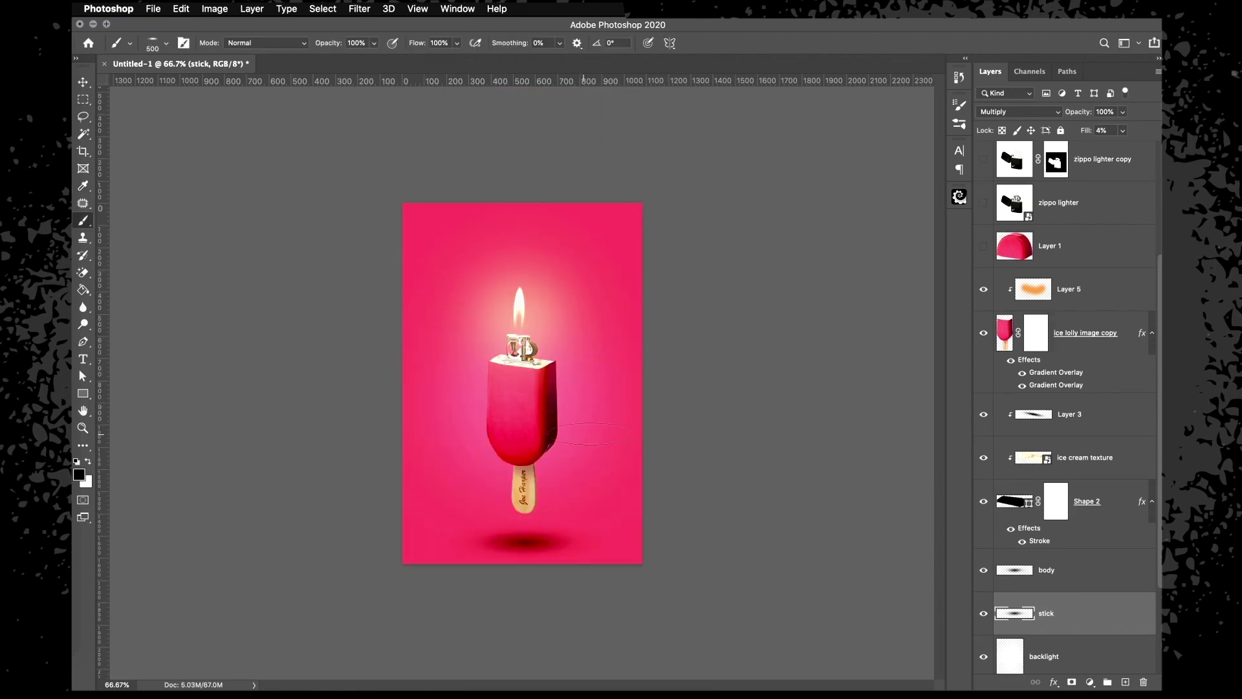
Resize the canvas to 1800 by 1800 pixels, keeping the artwork anchored in the center
left_click(214, 8)
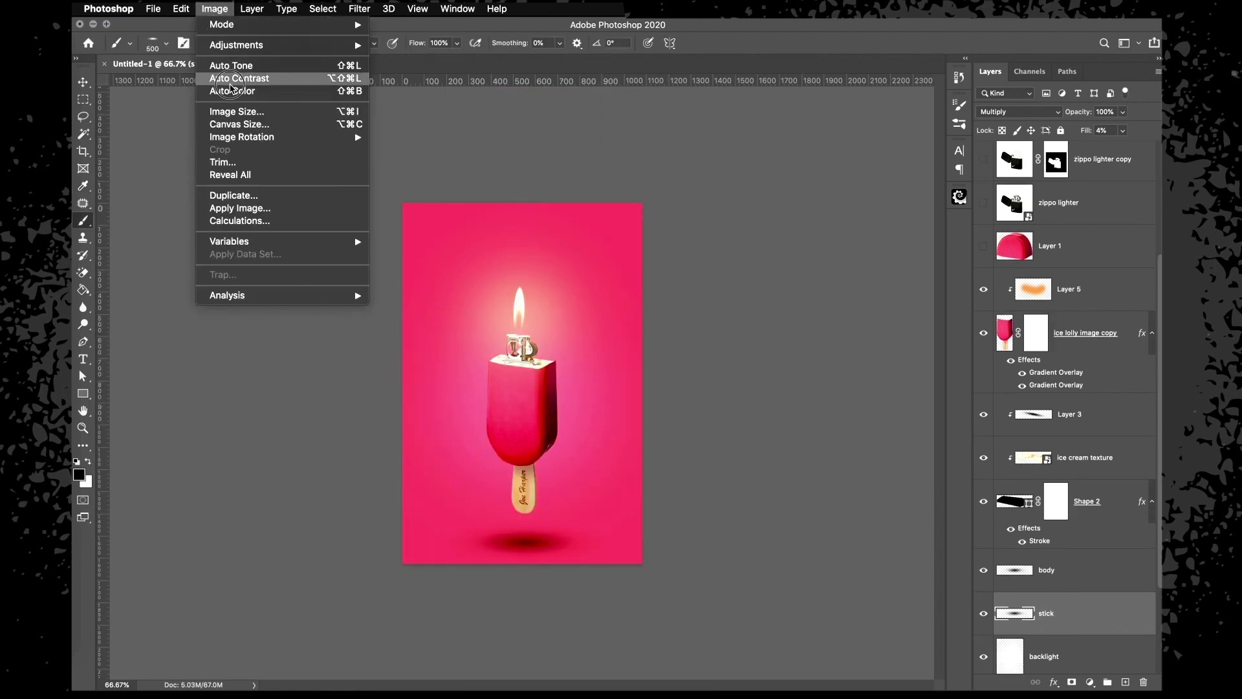
left_click(239, 123)
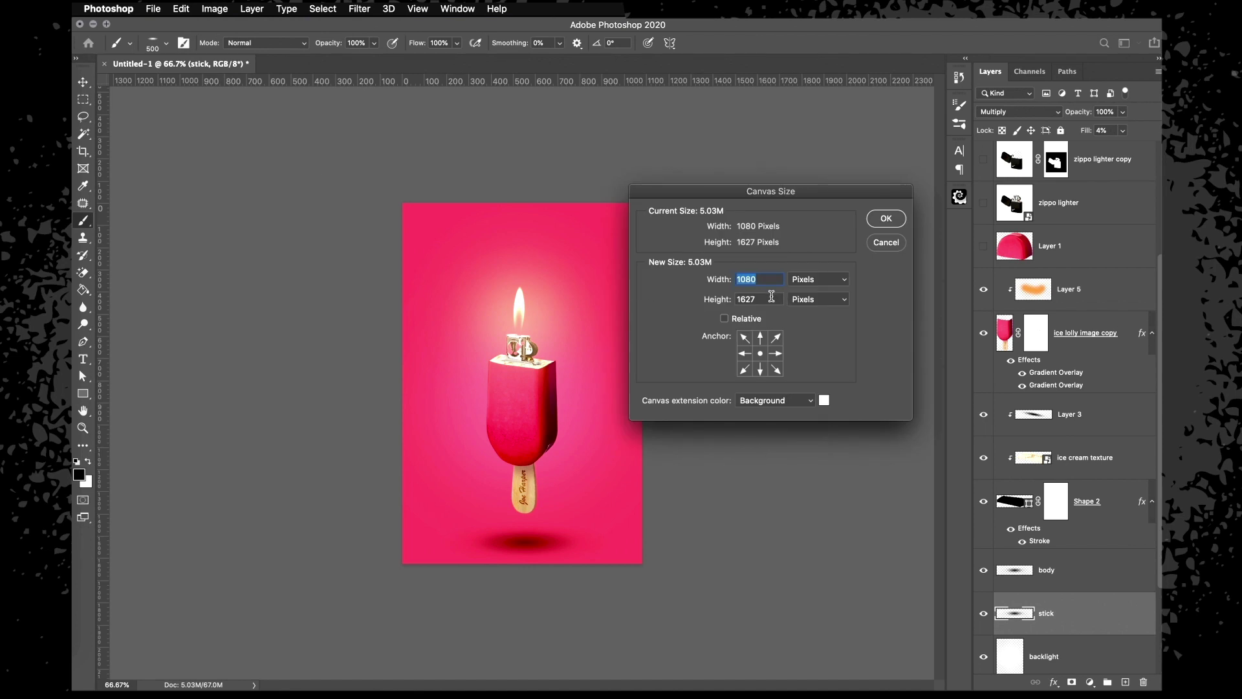
left_click(747, 299)
type("1")
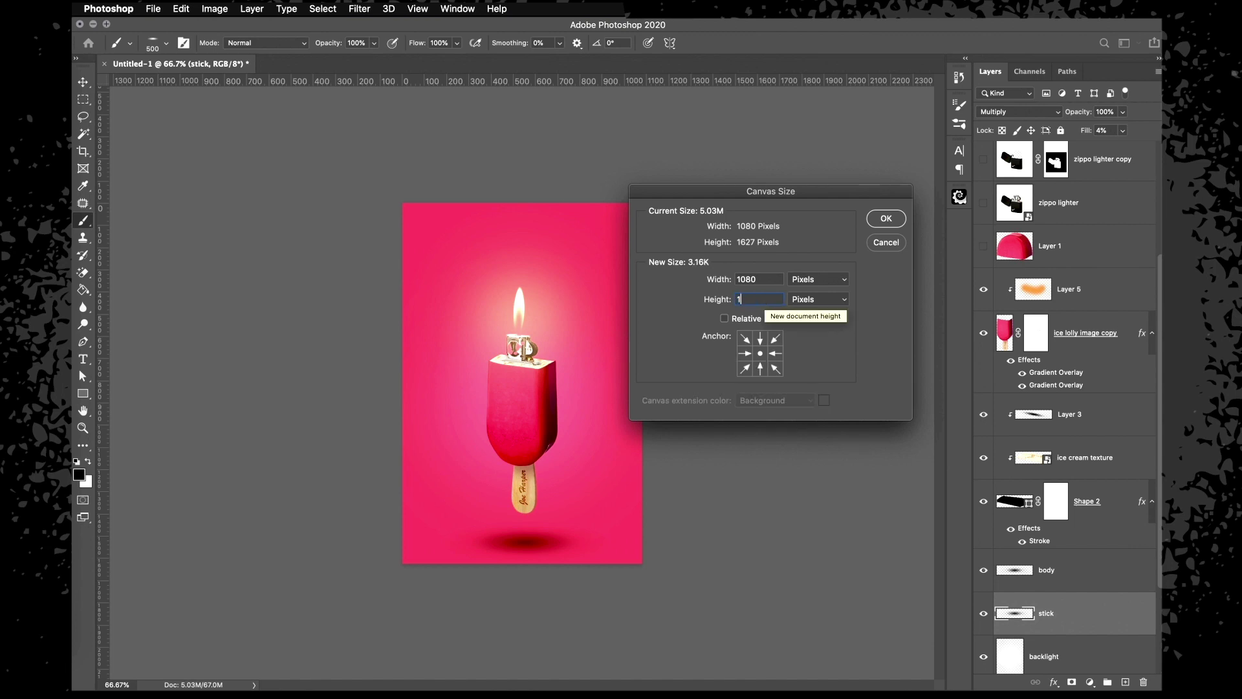
type("800")
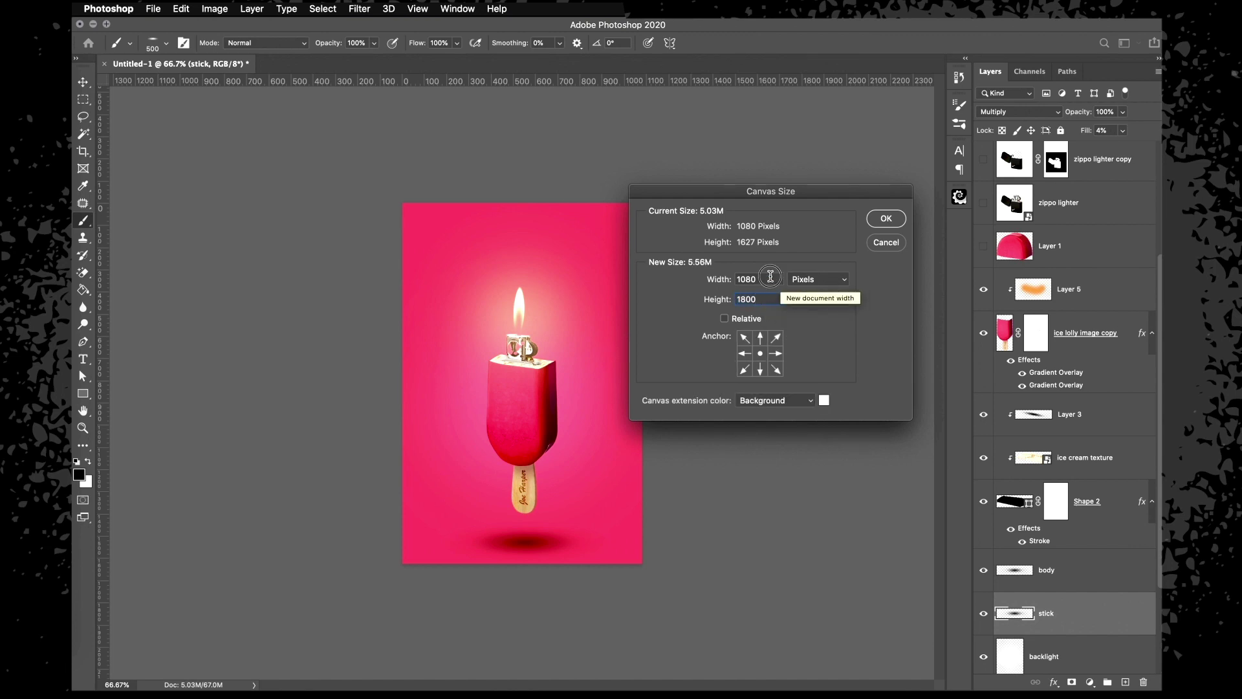
left_click(710, 279)
type("1800")
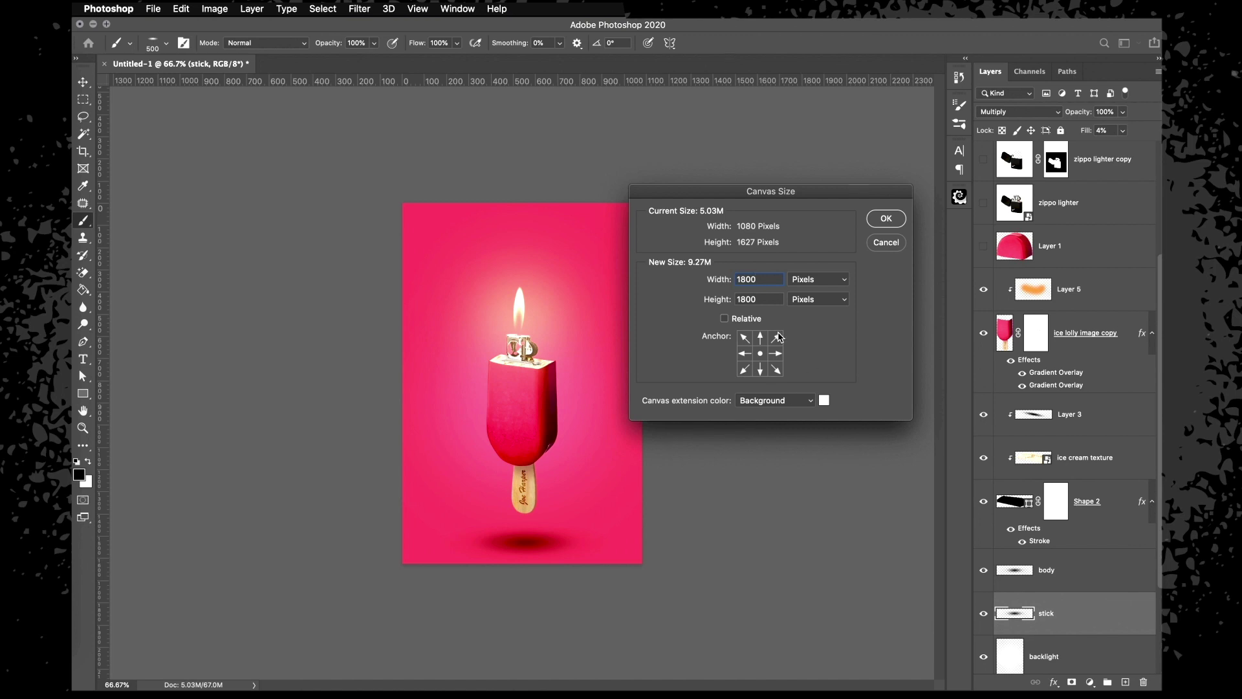
left_click(886, 218)
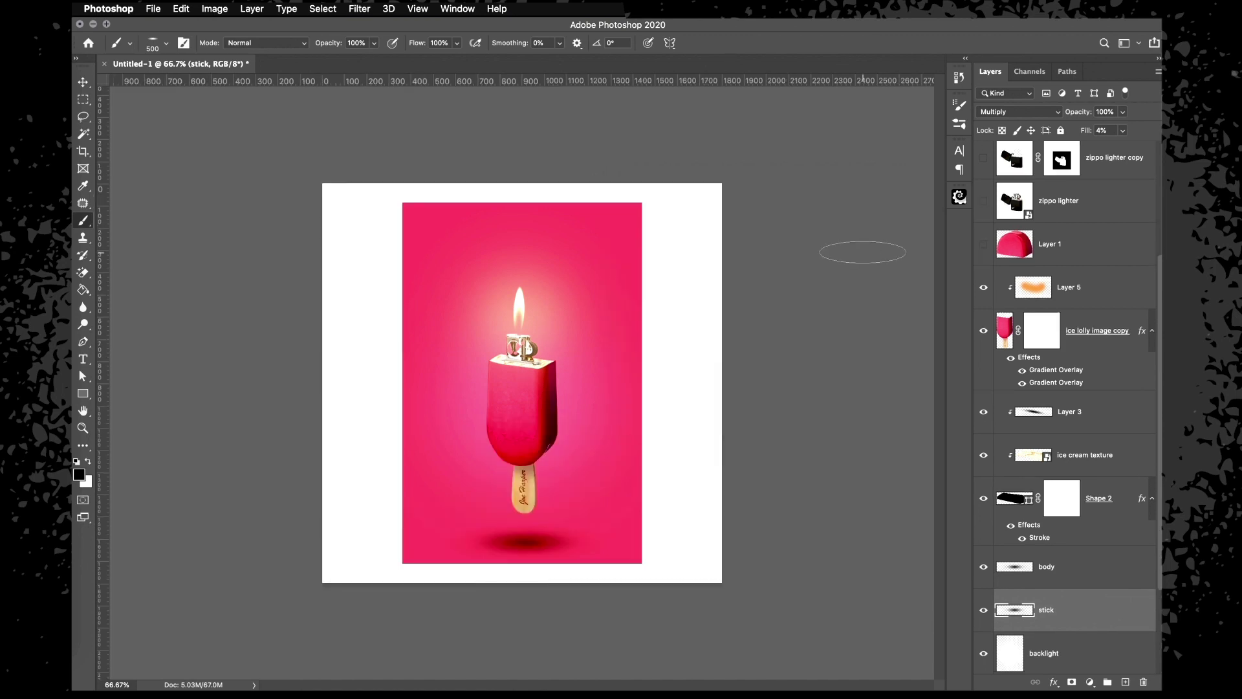
Scale up the Background copy layer so the pink backdrop covers the whole square canvas
scroll(1078, 591, "down", 3)
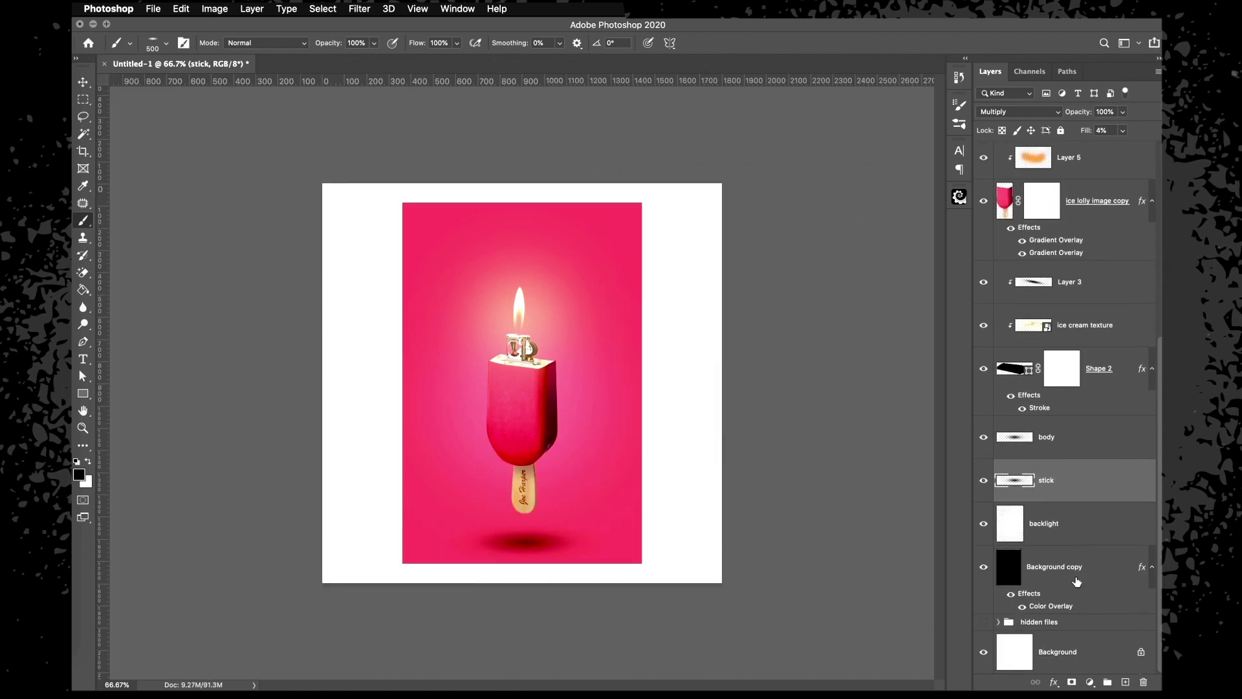
left_click(1076, 581)
key("ctrl+t")
left_click_drag(644, 383, 738, 384)
key("Return")
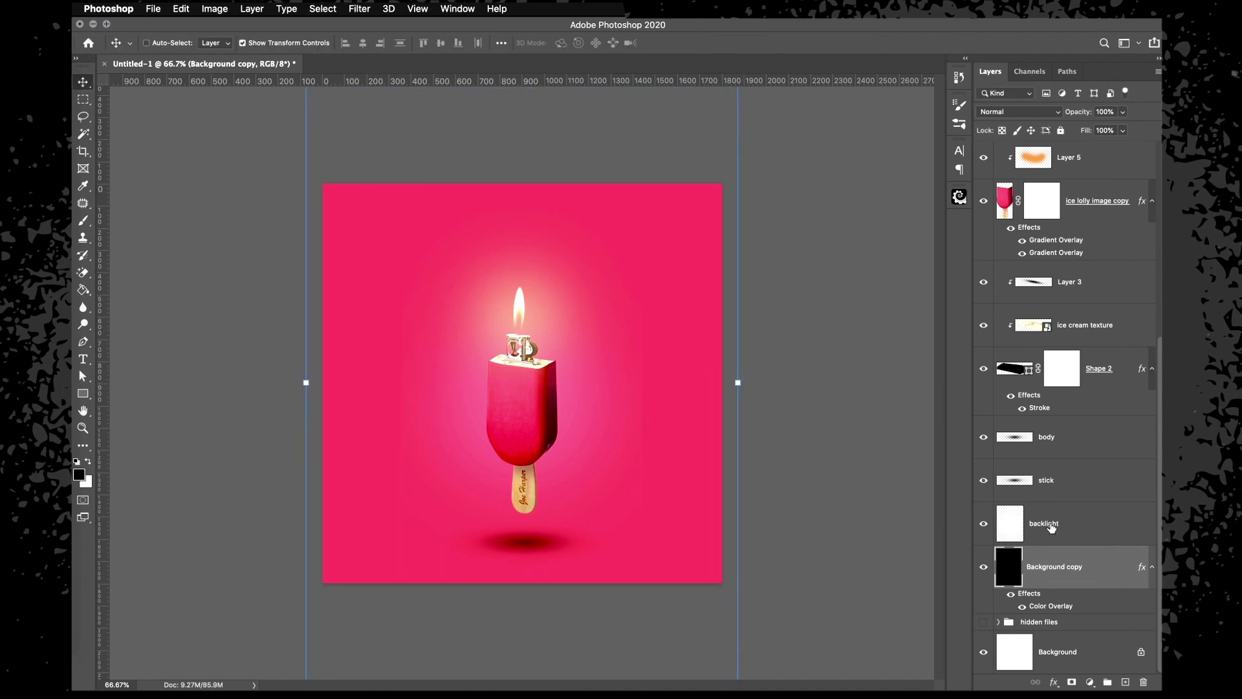
Group all layers from backlight up to Layer 4, then enlarge the group and center the lolly on the canvas
left_click(1051, 528)
scroll(1051, 527, "up", 5)
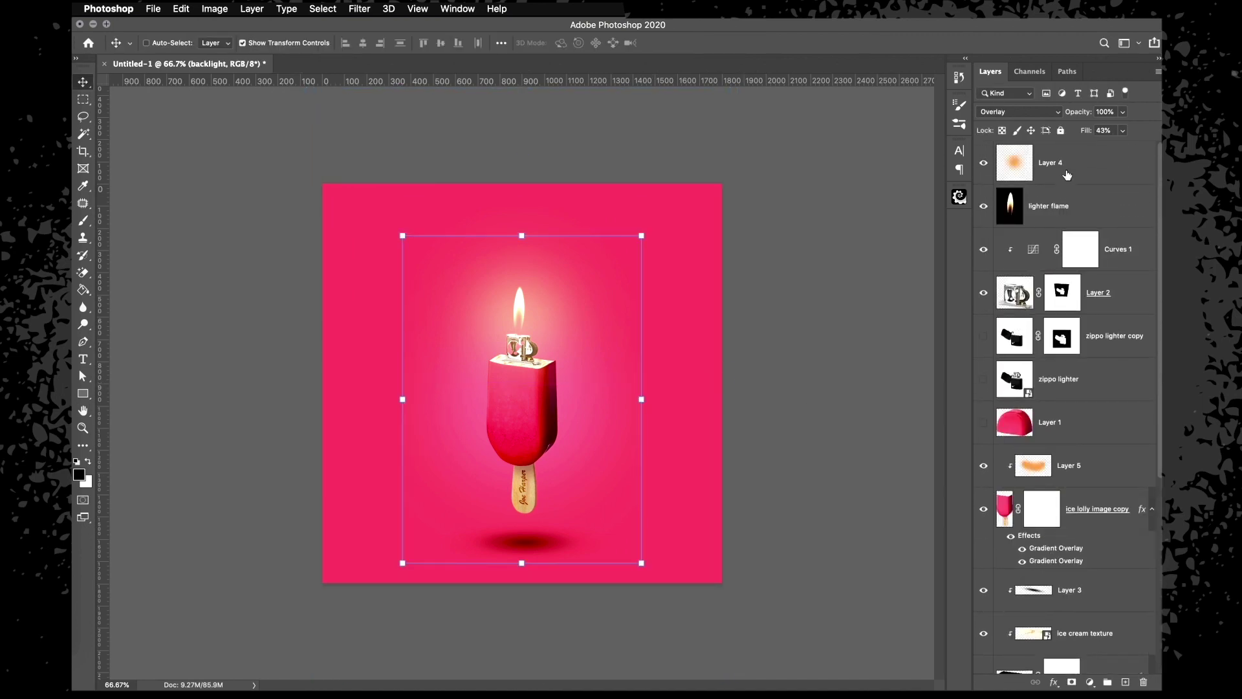
left_click(1066, 174, "shift")
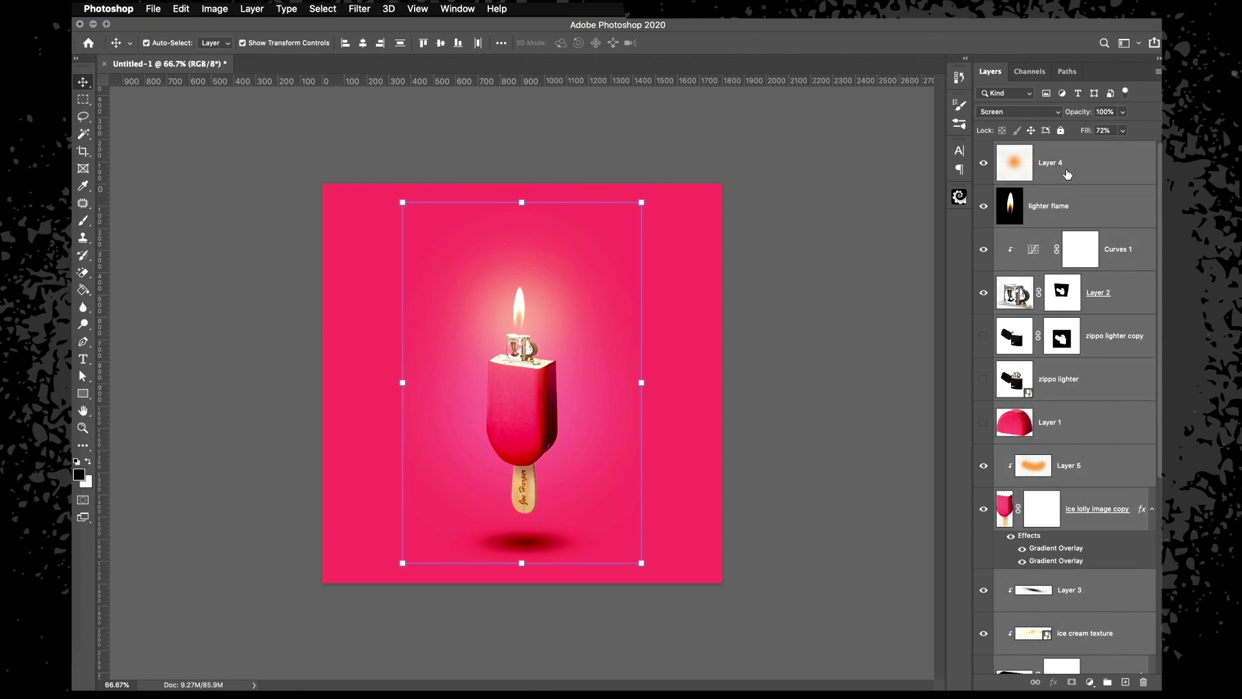
key("super+g")
left_click_drag(511, 349, 507, 346)
left_click_drag(642, 188, 676, 139)
left_click_drag(535, 379, 536, 360)
key("Return")
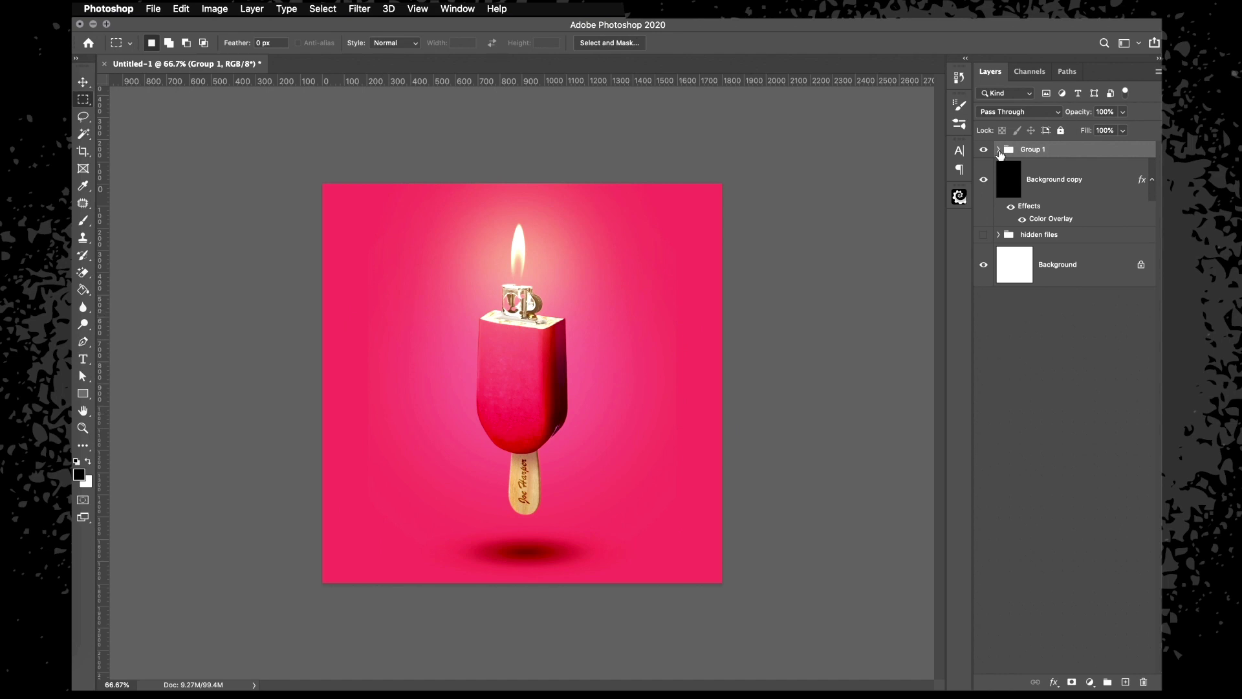
Enlarge the backlight layer inside Group 1 so its glow spreads past the canvas edges
left_click(998, 150)
scroll(1052, 388, "down", 5)
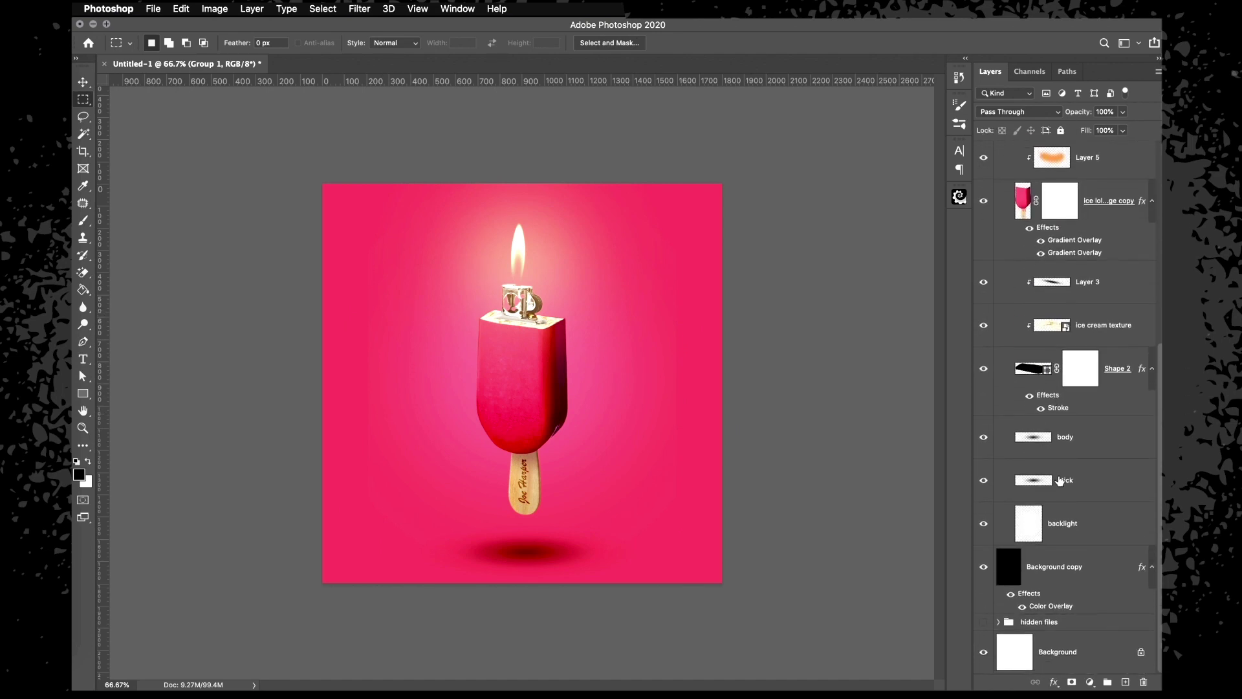
left_click(1061, 523)
key("v")
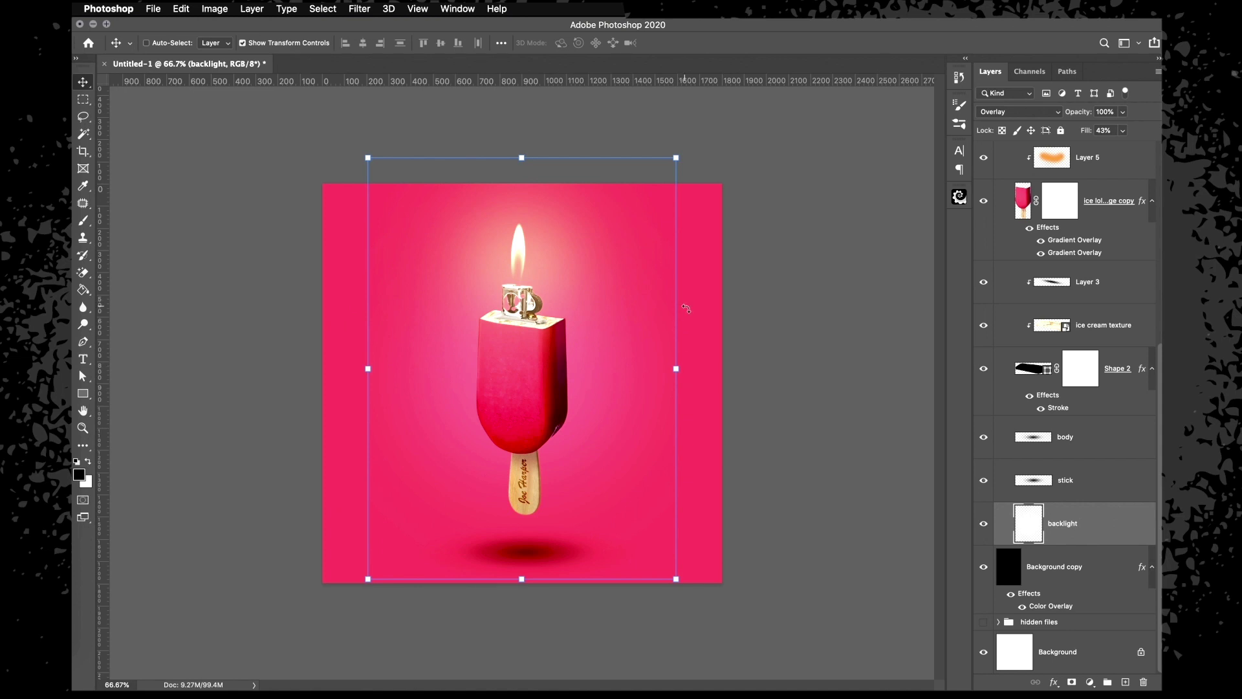
left_click_drag(676, 157, 732, 90)
key("Return")
Inspect the backdrop glow, the lolly's lower edge and the floor shadow up close, then return to the full image
key("super+plus")
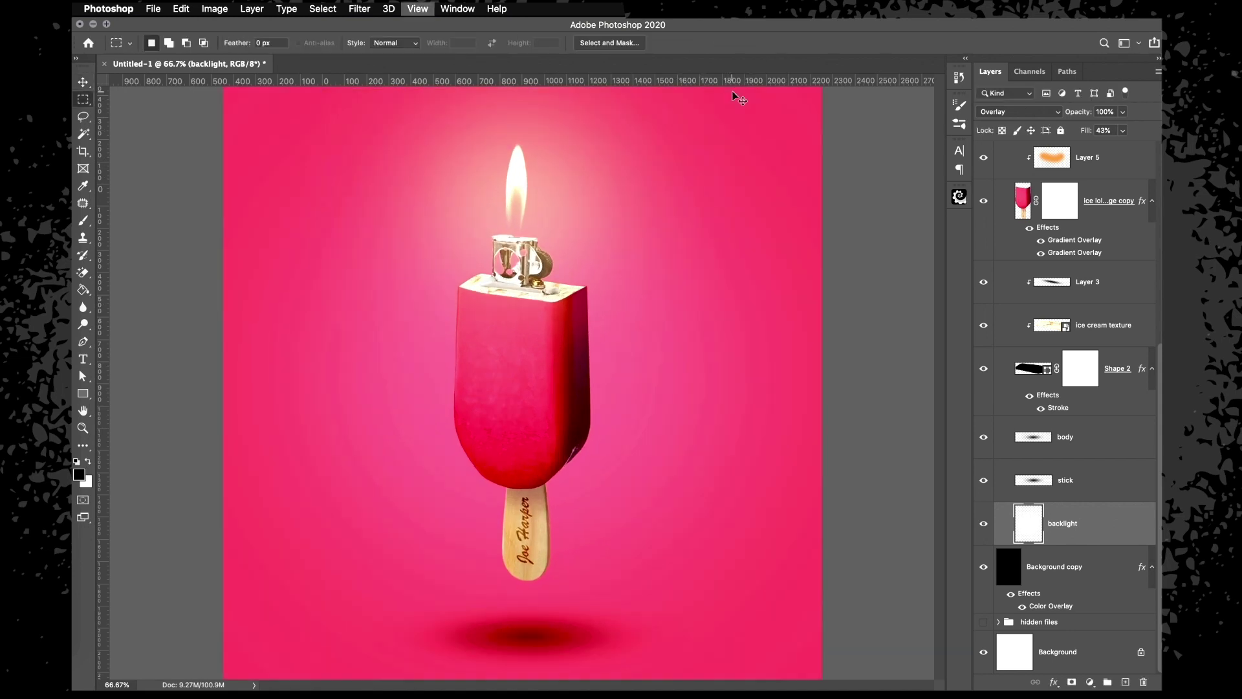
key("super+plus")
scroll(753, 272, "left", 5)
scroll(754, 272, "up", 2)
scroll(753, 272, "down", 5)
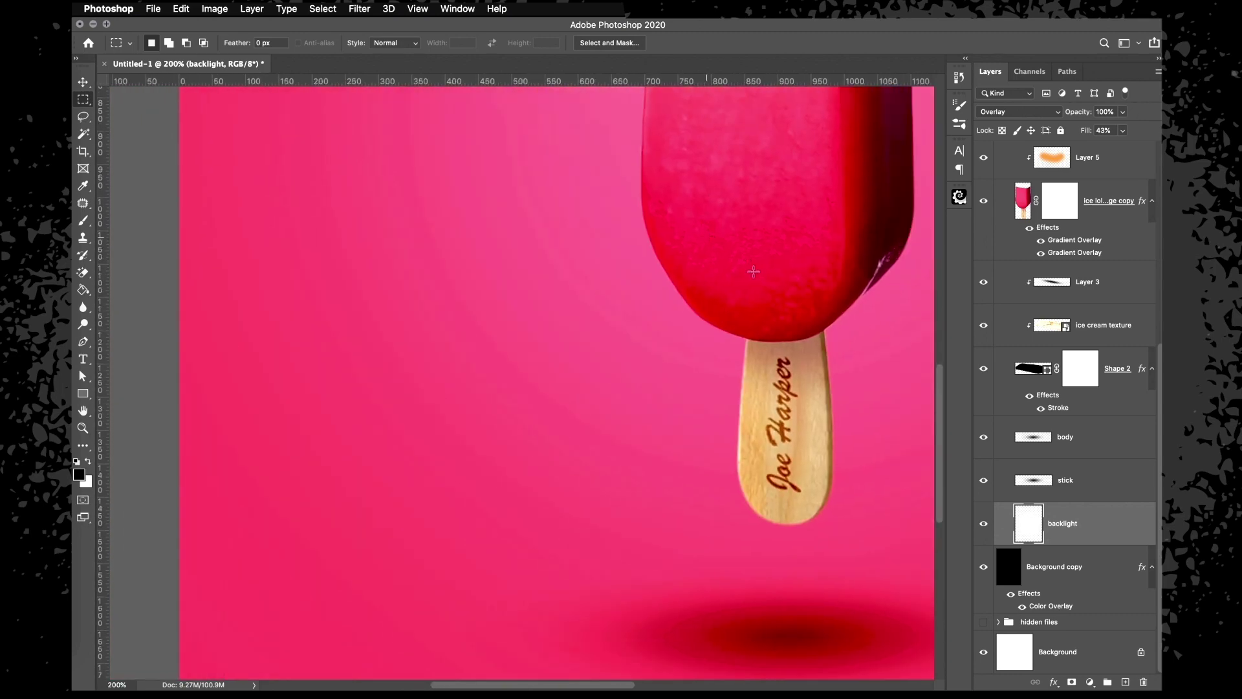
scroll(753, 272, "down", 2)
scroll(754, 272, "right", 5)
scroll(753, 273, "up", 2)
key("super+minus")
key("super+minus")
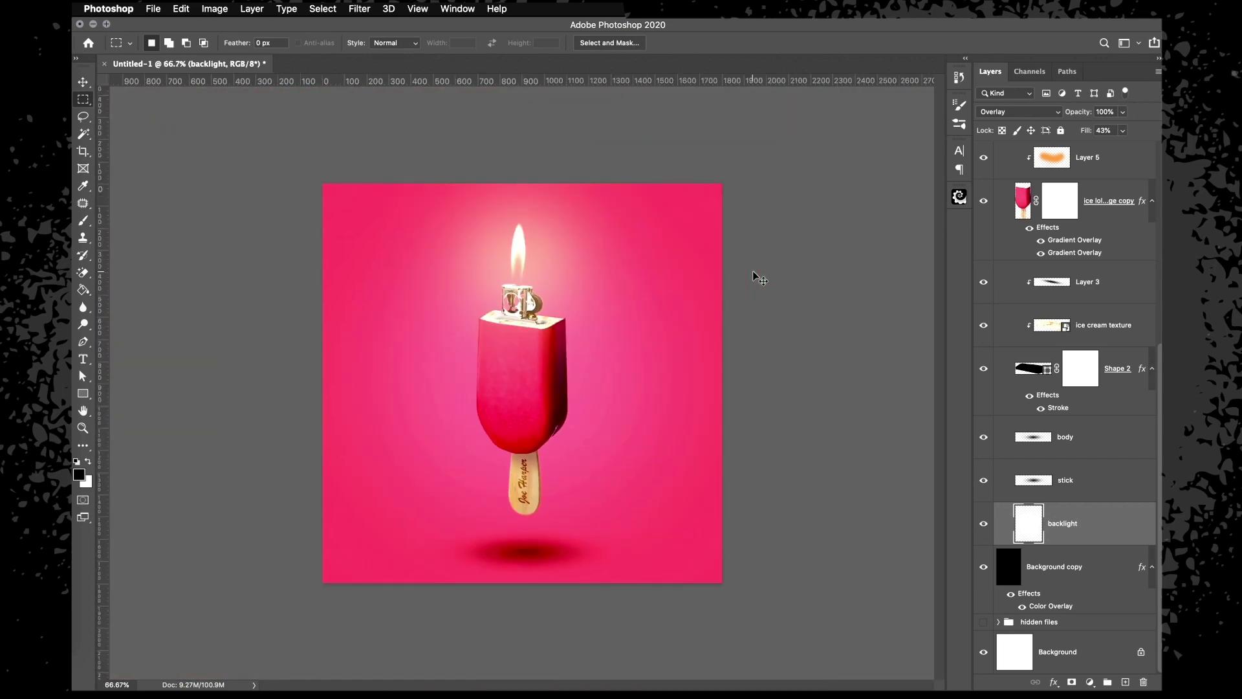